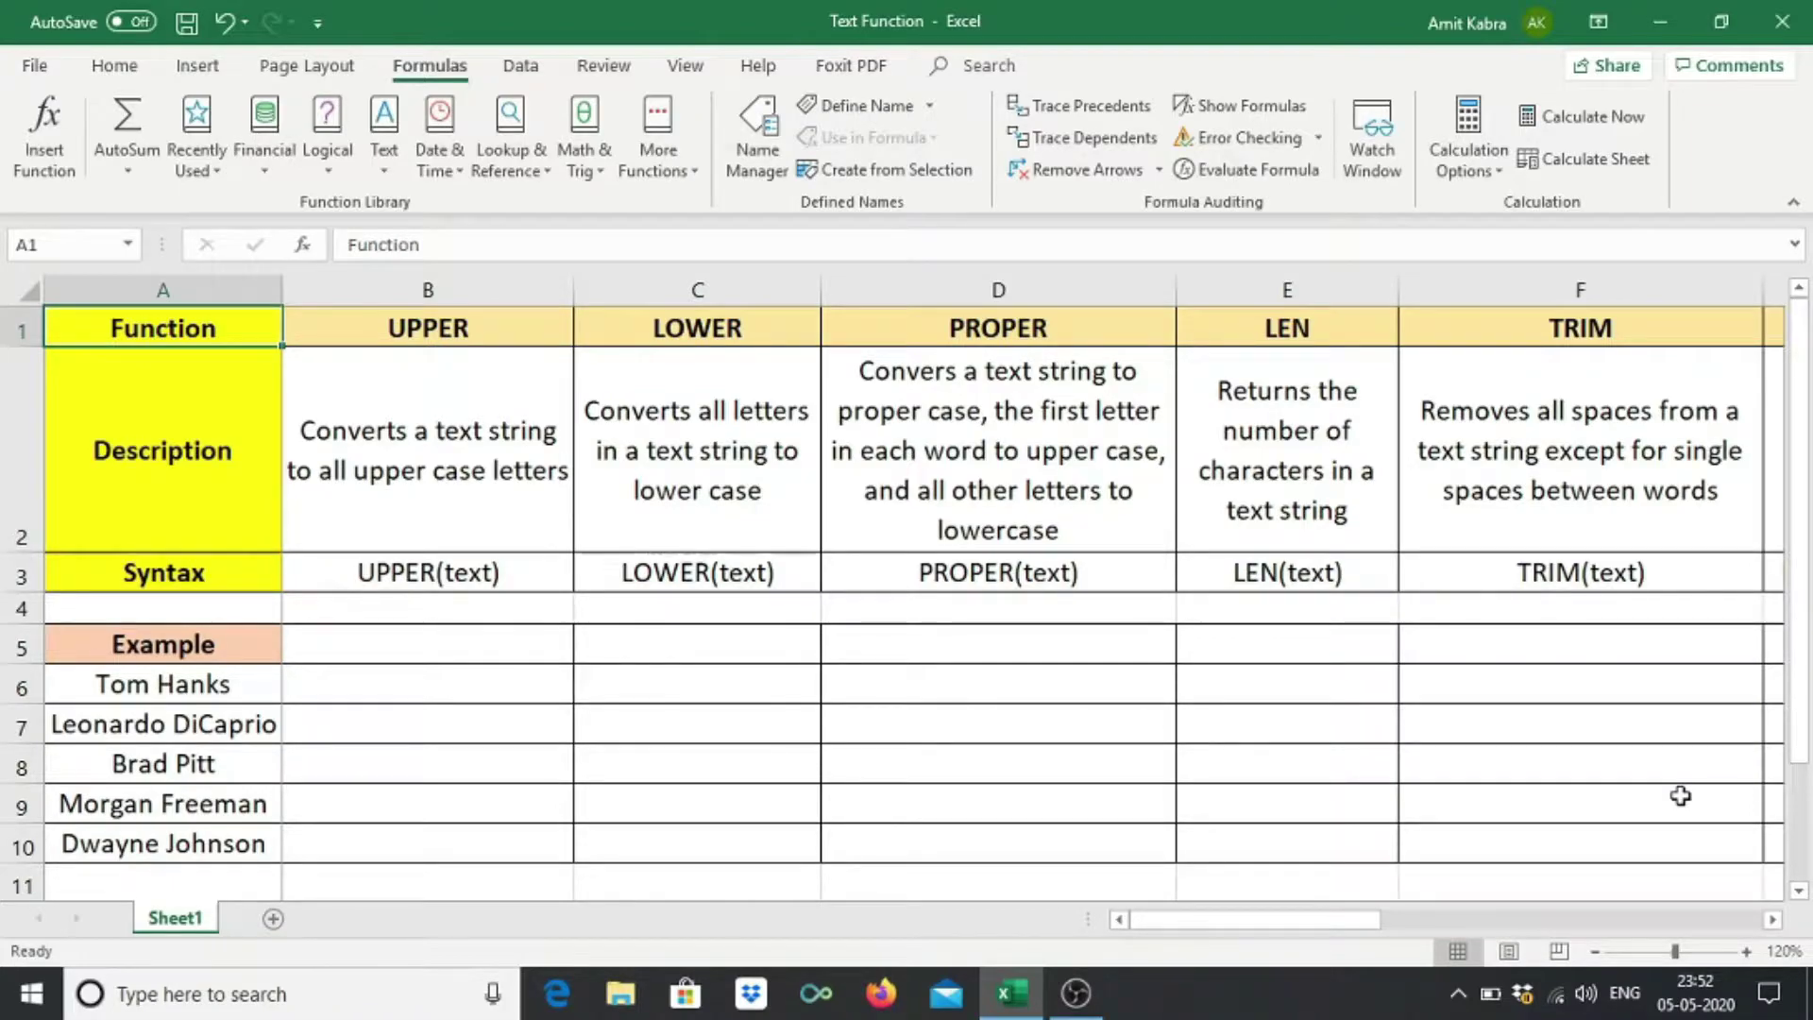
Review the UPPER function's description and syntax in column B and the example names in column A.
{"action": "key", "text": "Right"}
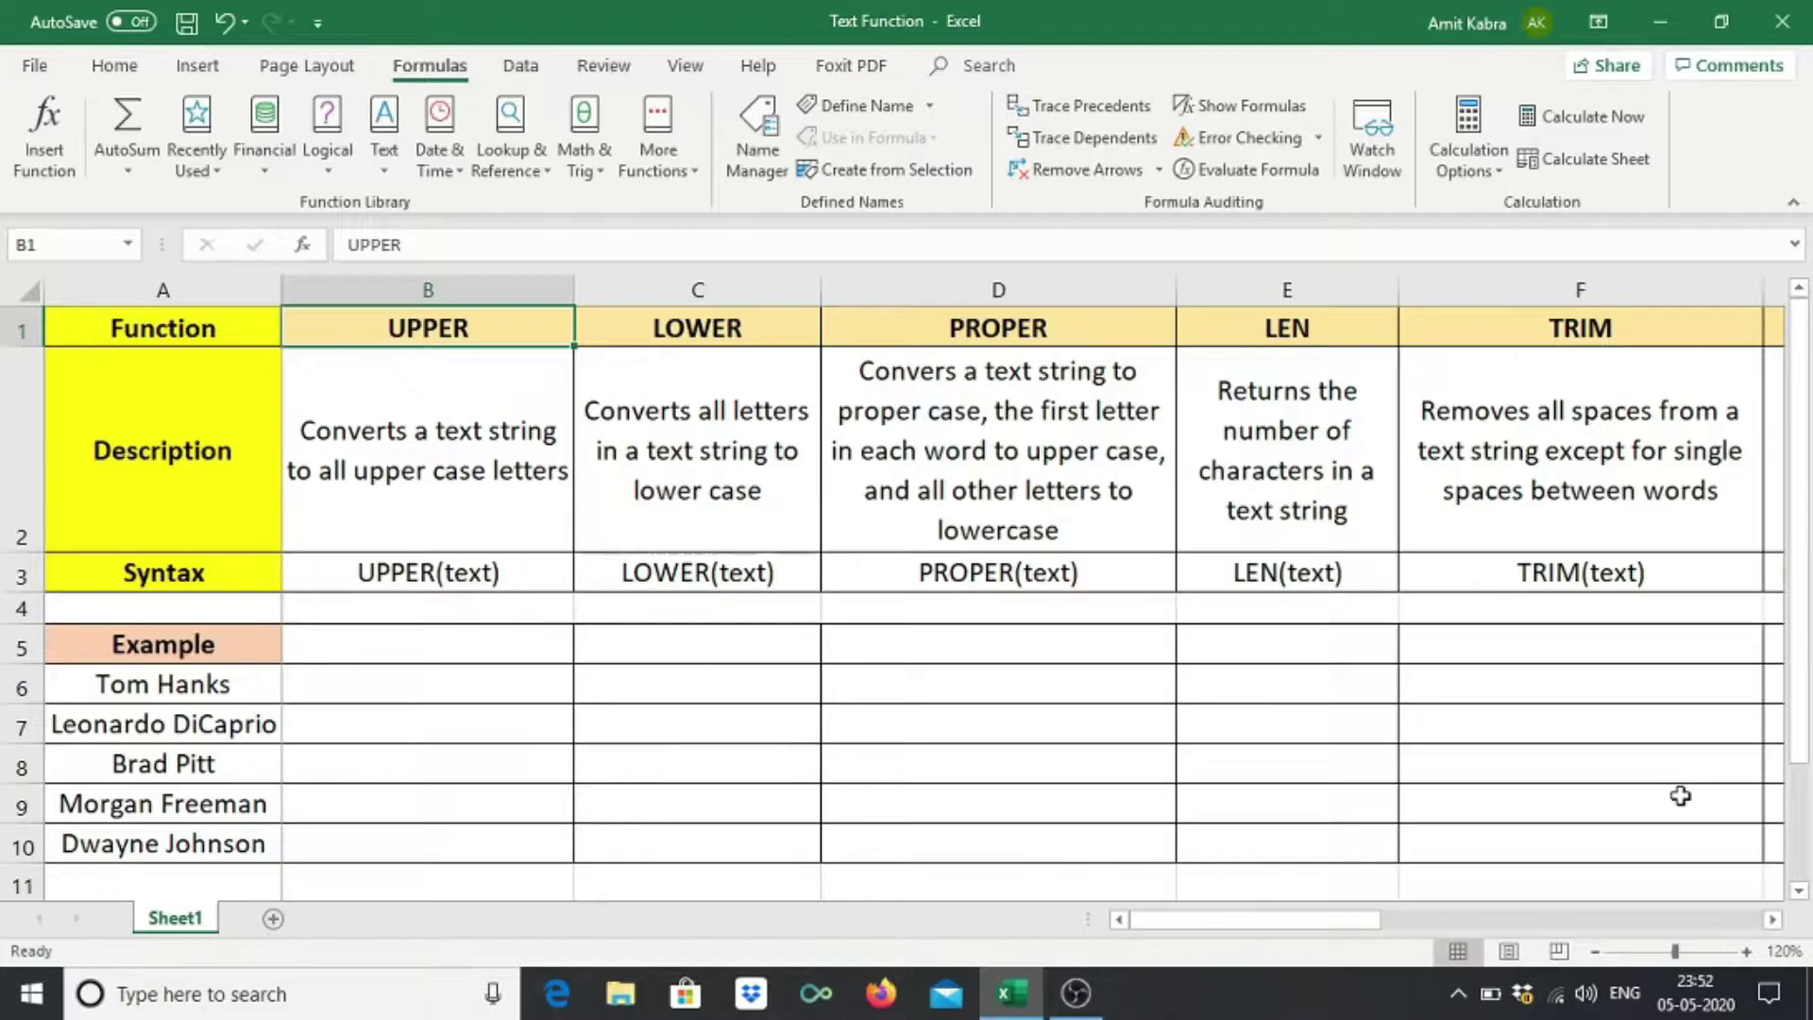
{"action": "key", "text": "Down"}
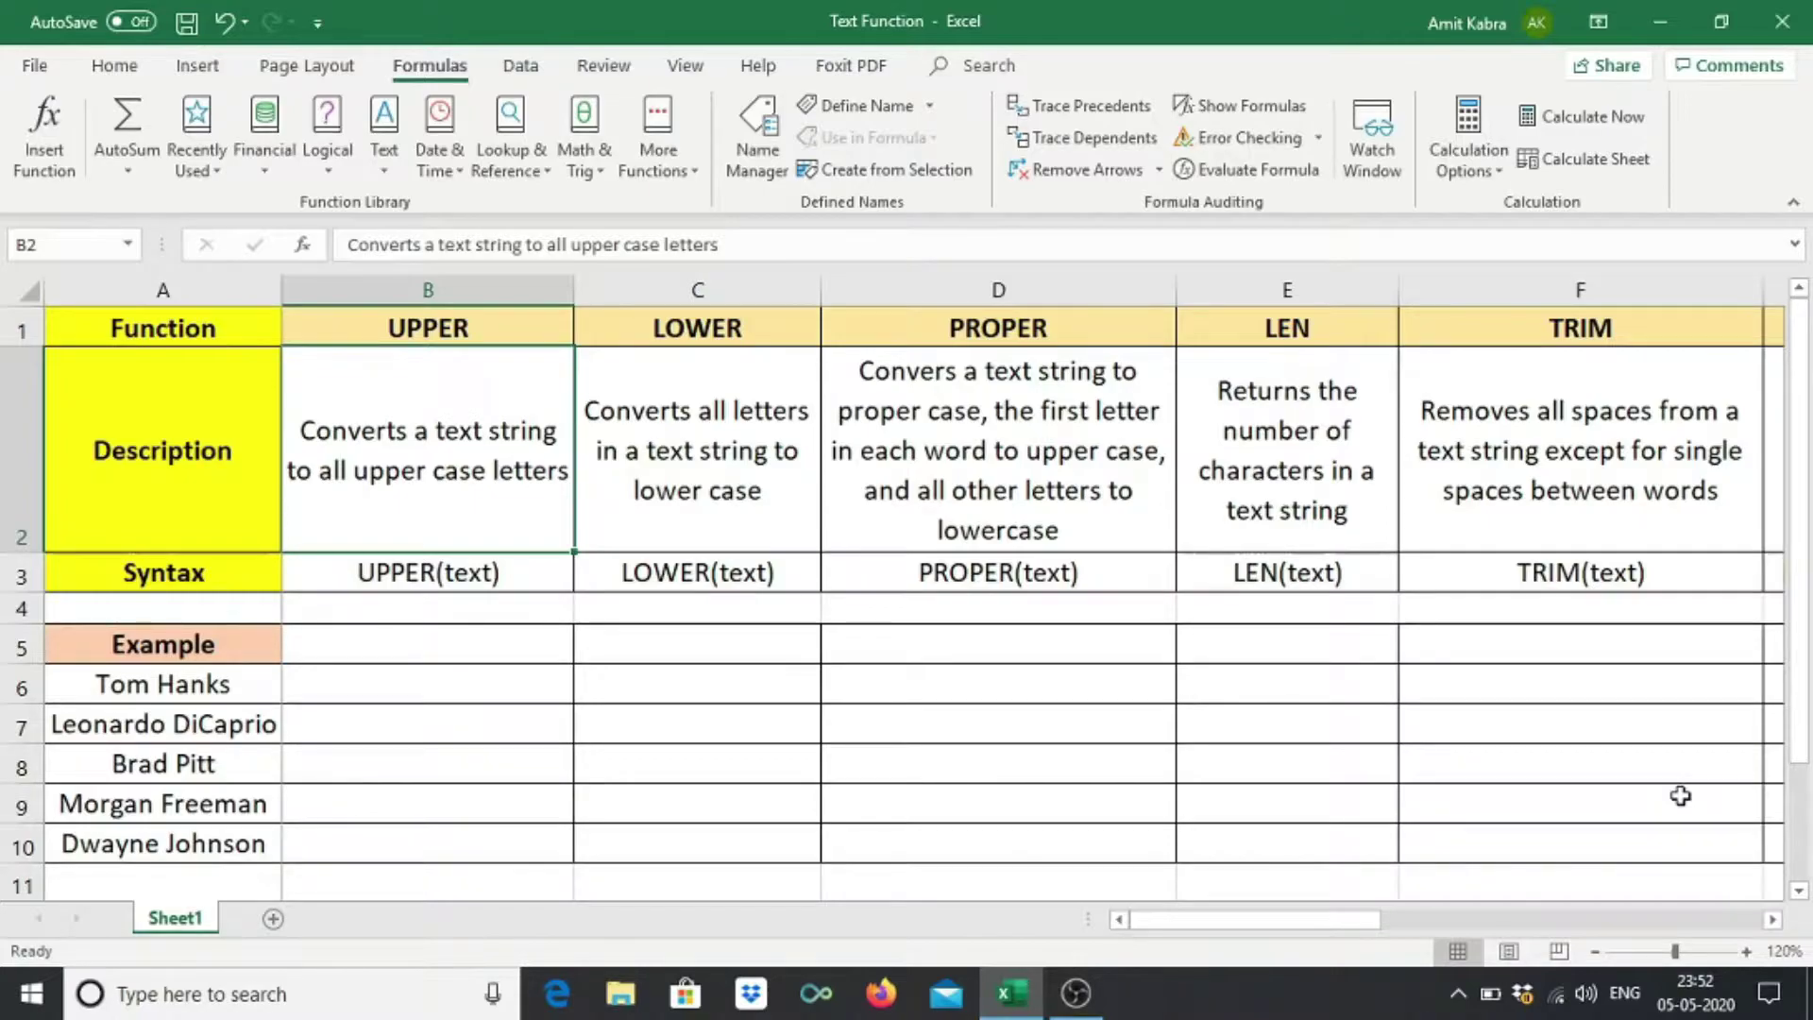
{"action": "key", "text": "Down"}
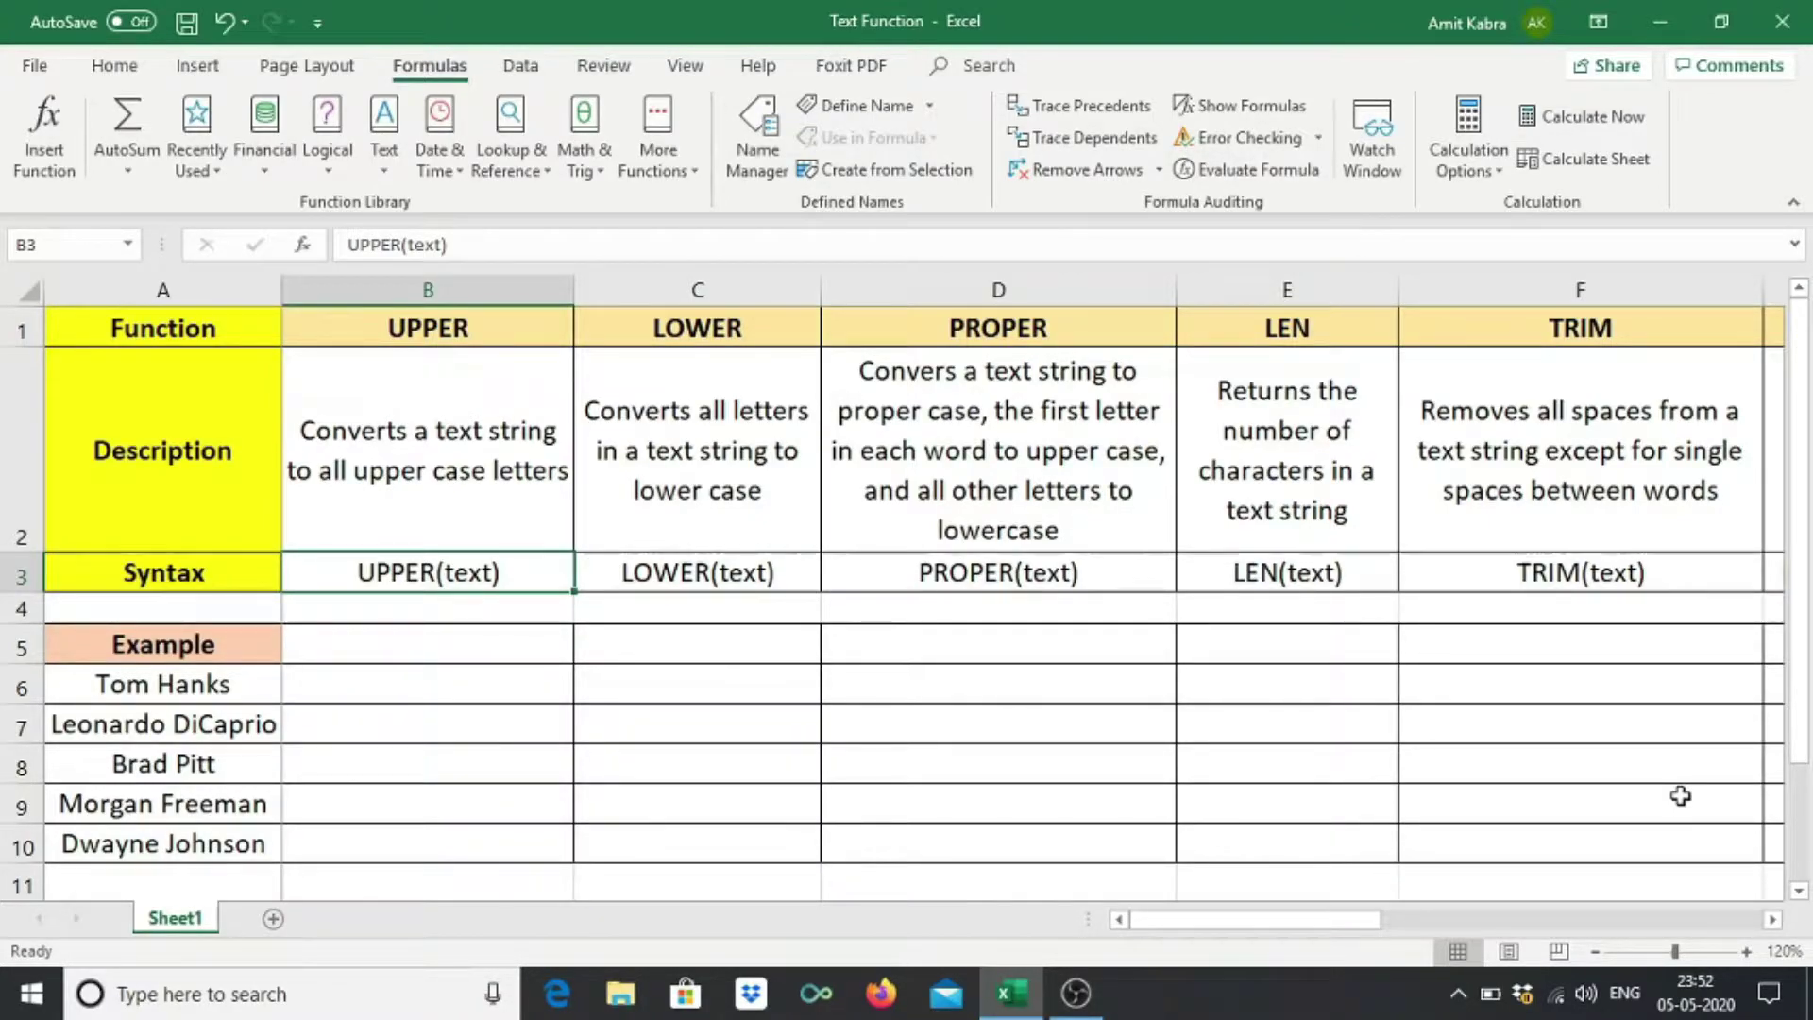
{"action": "key", "text": "Down"}
{"action": "key", "text": "Down"}
{"action": "key", "text": "Down"}
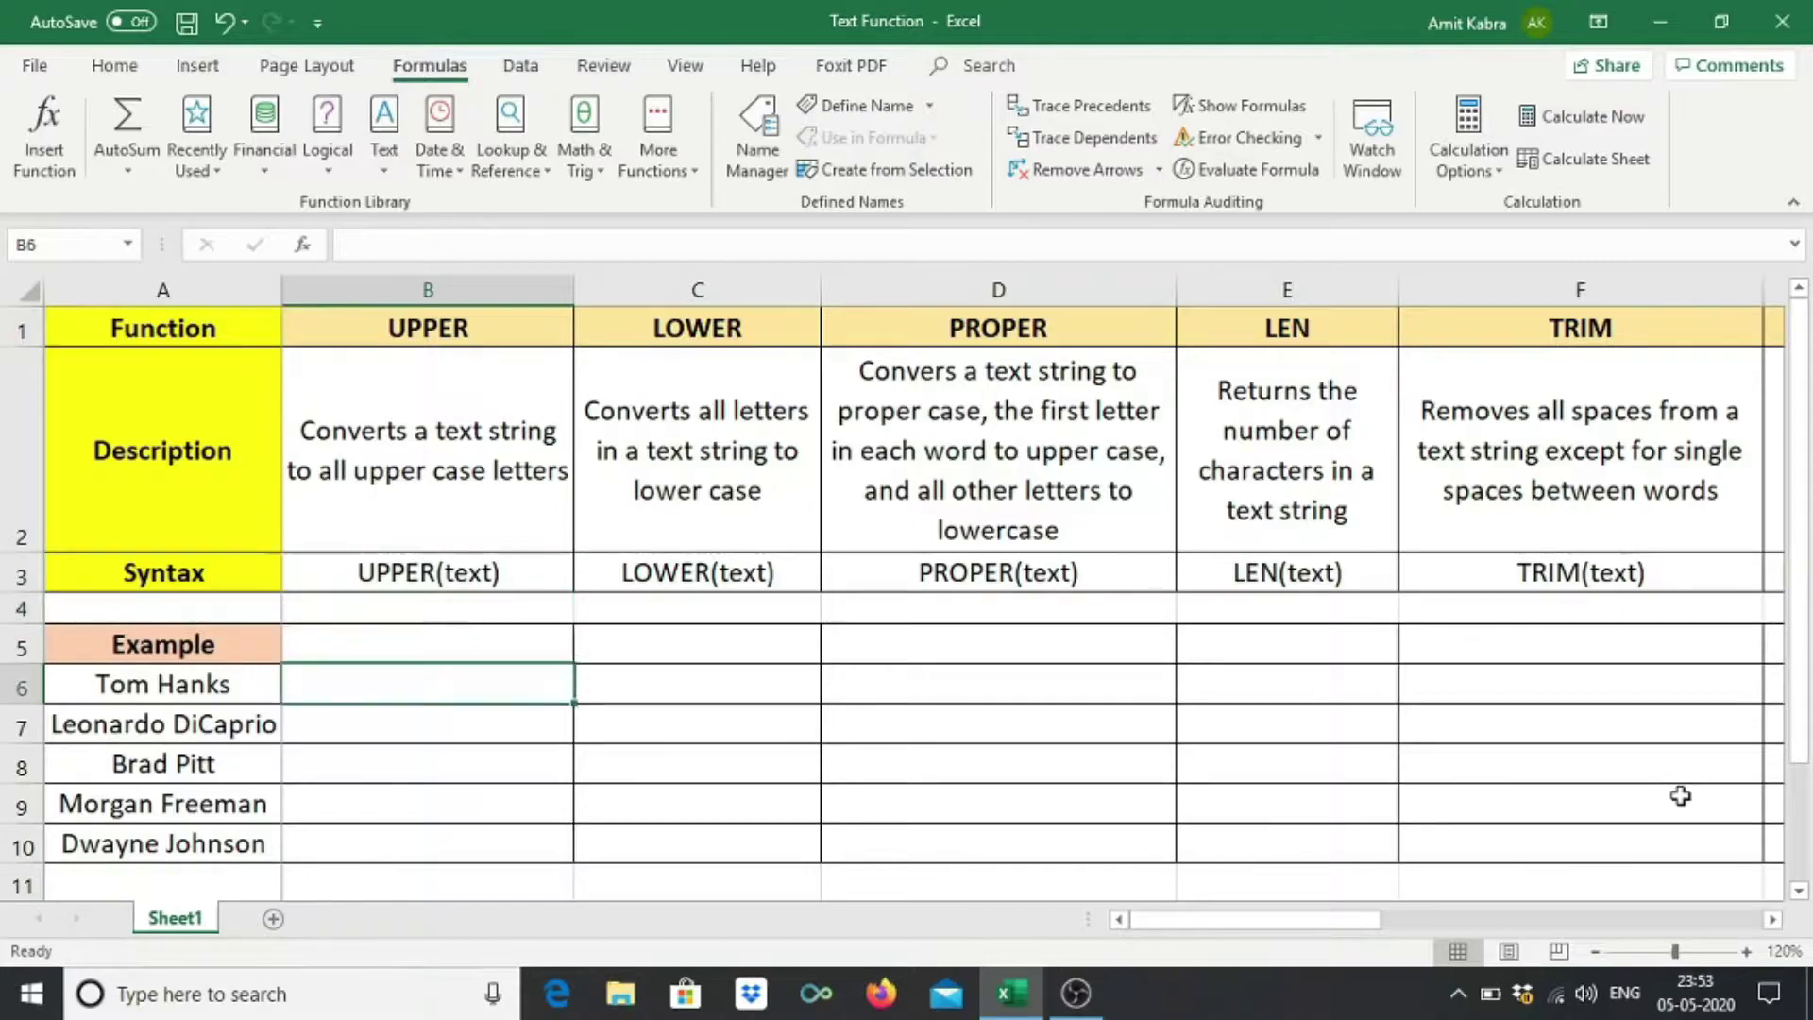
{"action": "key", "text": "Left"}
{"action": "key", "text": "Down"}
{"action": "key", "text": "Down"}
{"action": "key", "text": "Down"}
{"action": "key", "text": "Down"}
Enter =UPPER(A6) in cell B6 and fill the formula down through B10.
{"action": "key", "text": "Right"}
{"action": "key", "text": "Up"}
{"action": "key", "text": "Up"}
{"action": "key", "text": "Up"}
{"action": "key", "text": "Up"}
{"action": "type", "text": "=up"}
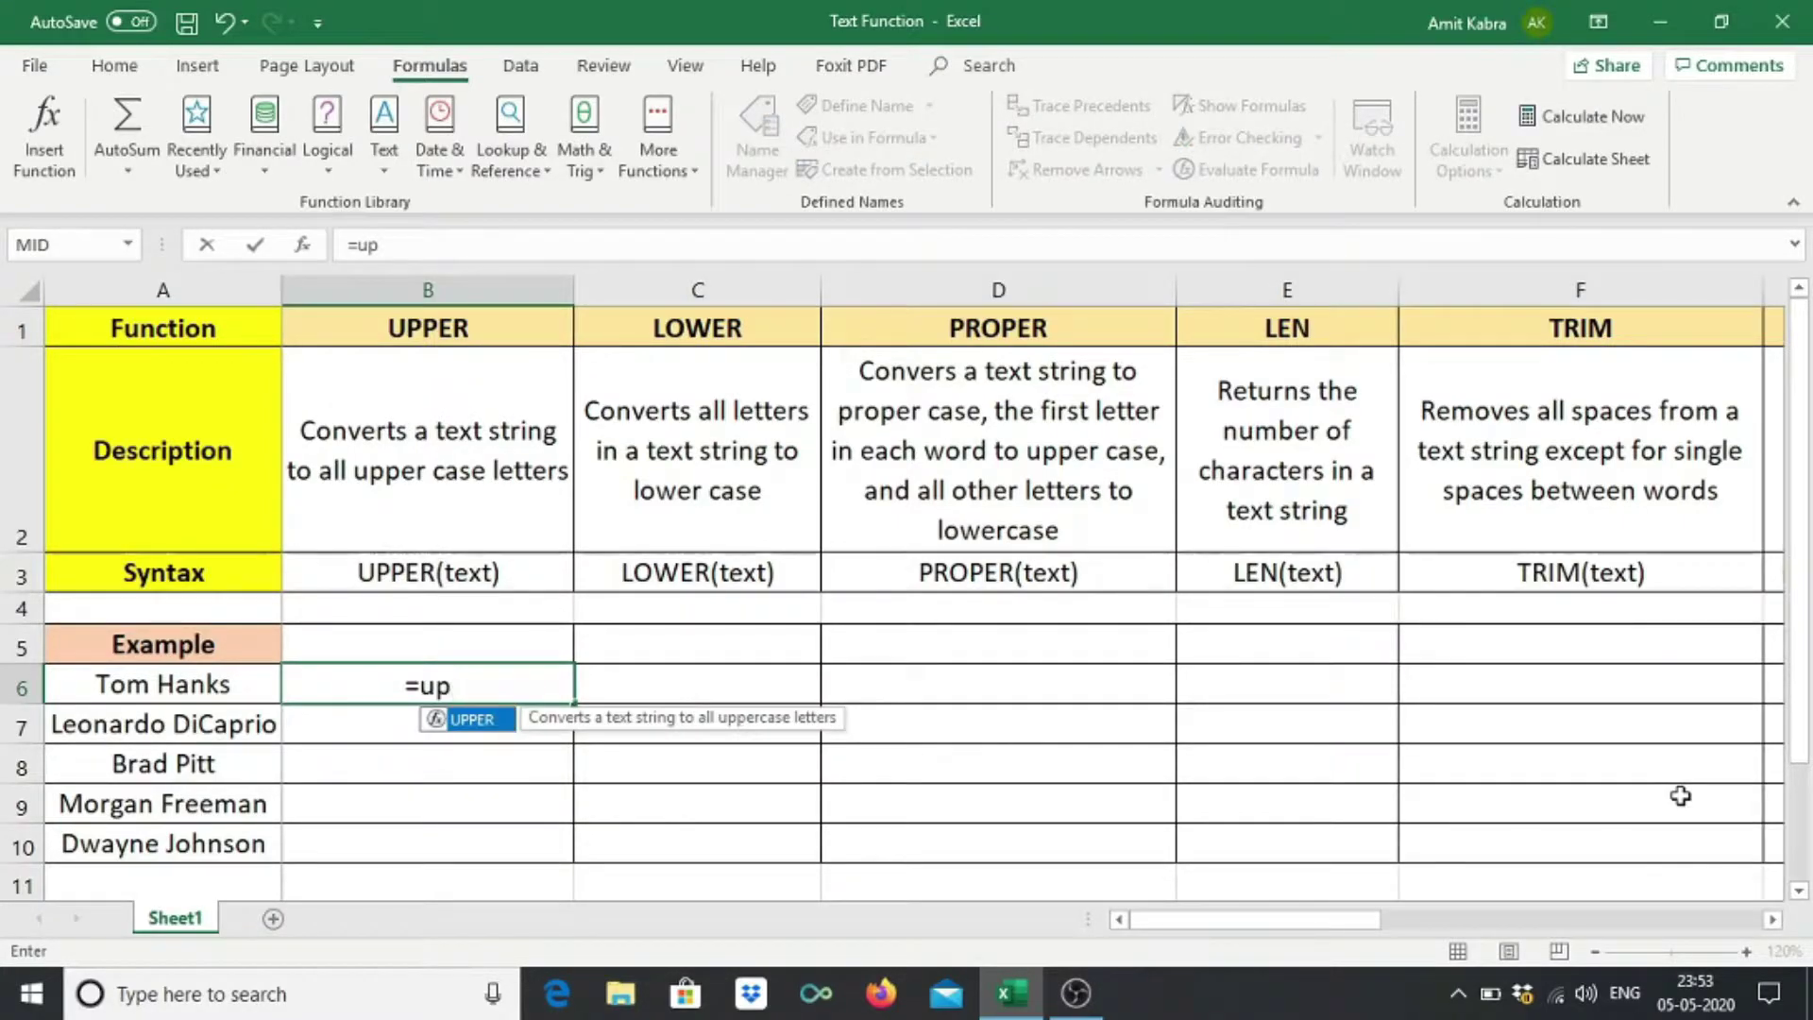
{"action": "key", "text": "Tab"}
{"action": "key", "text": "Left"}
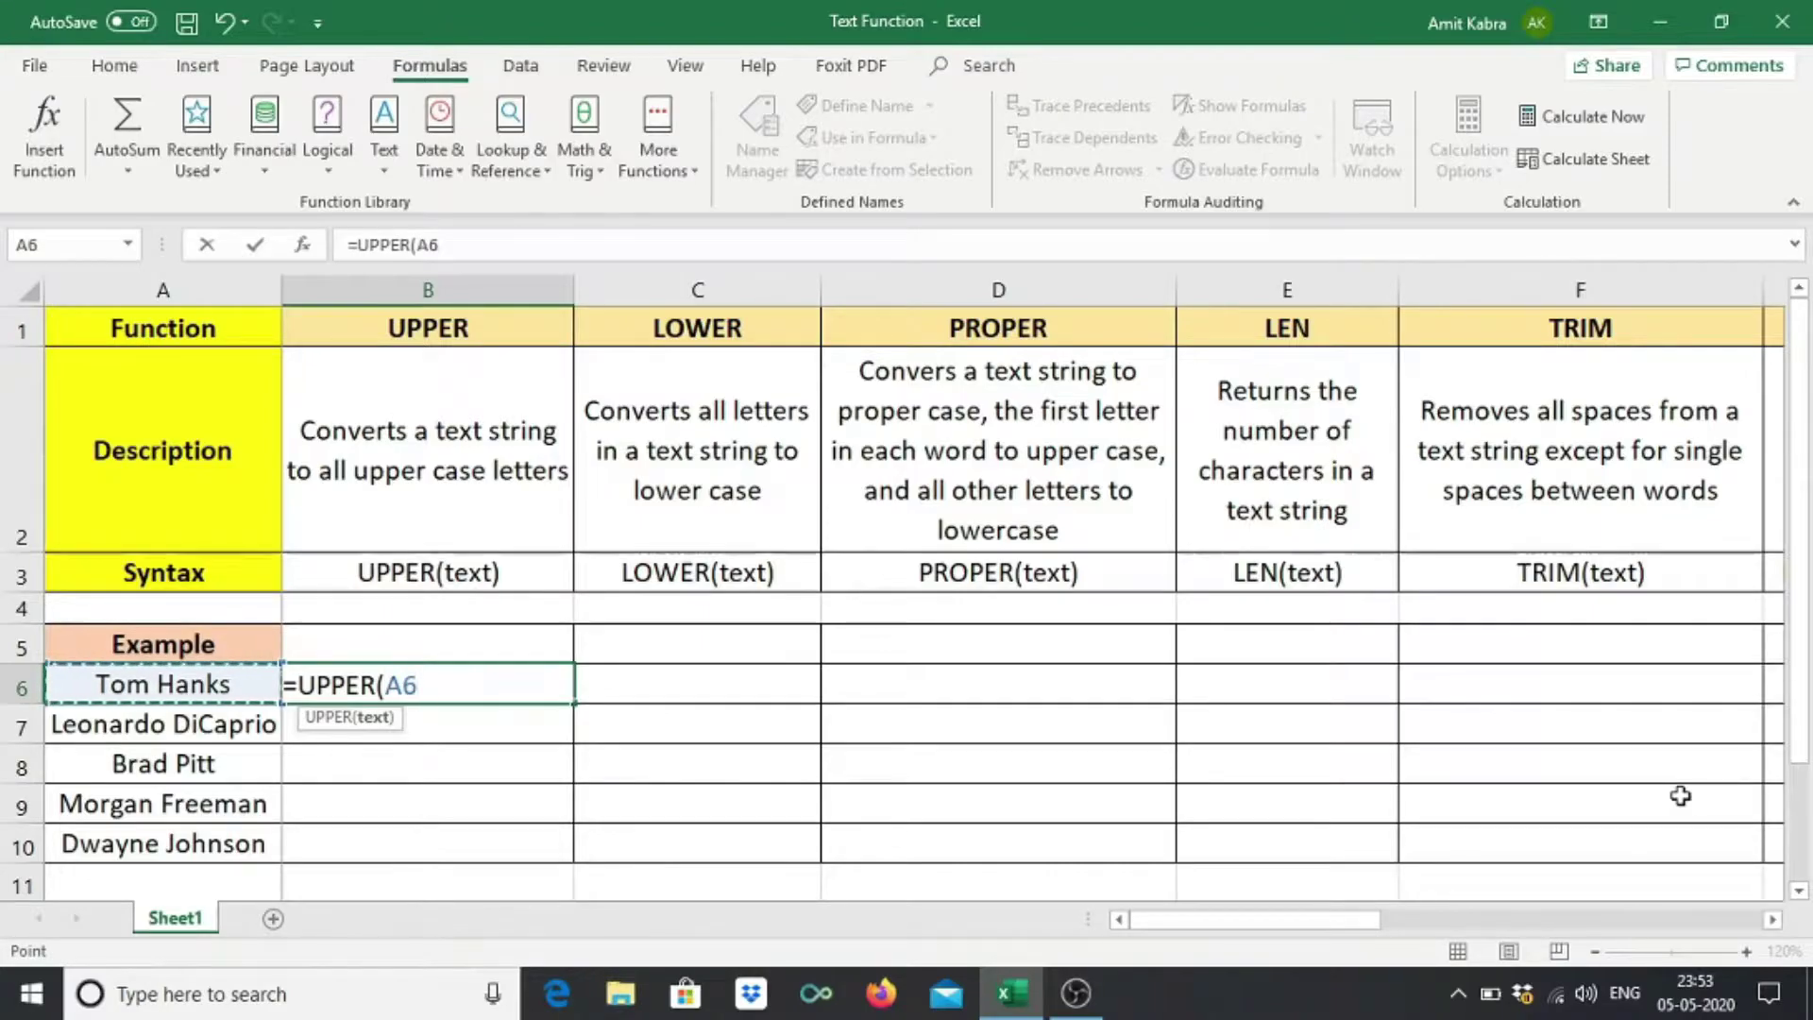
{"action": "type", "text": ")"}
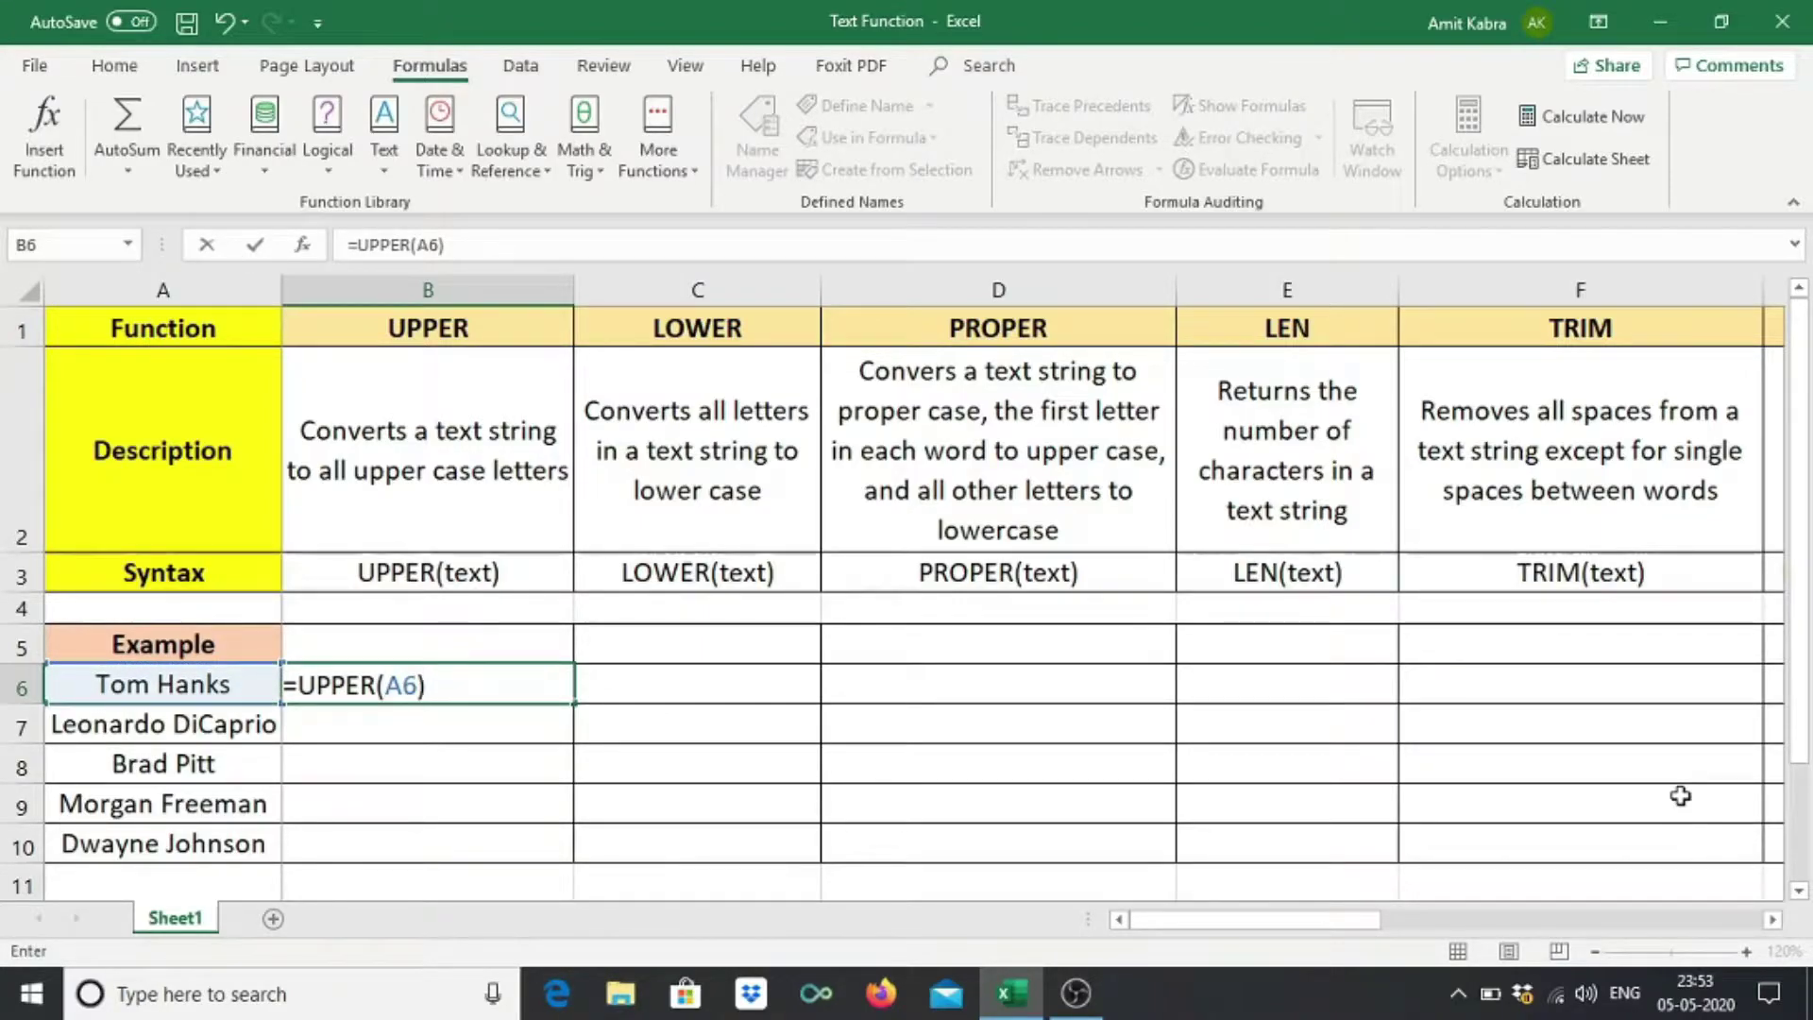
{"action": "key", "text": "Return"}
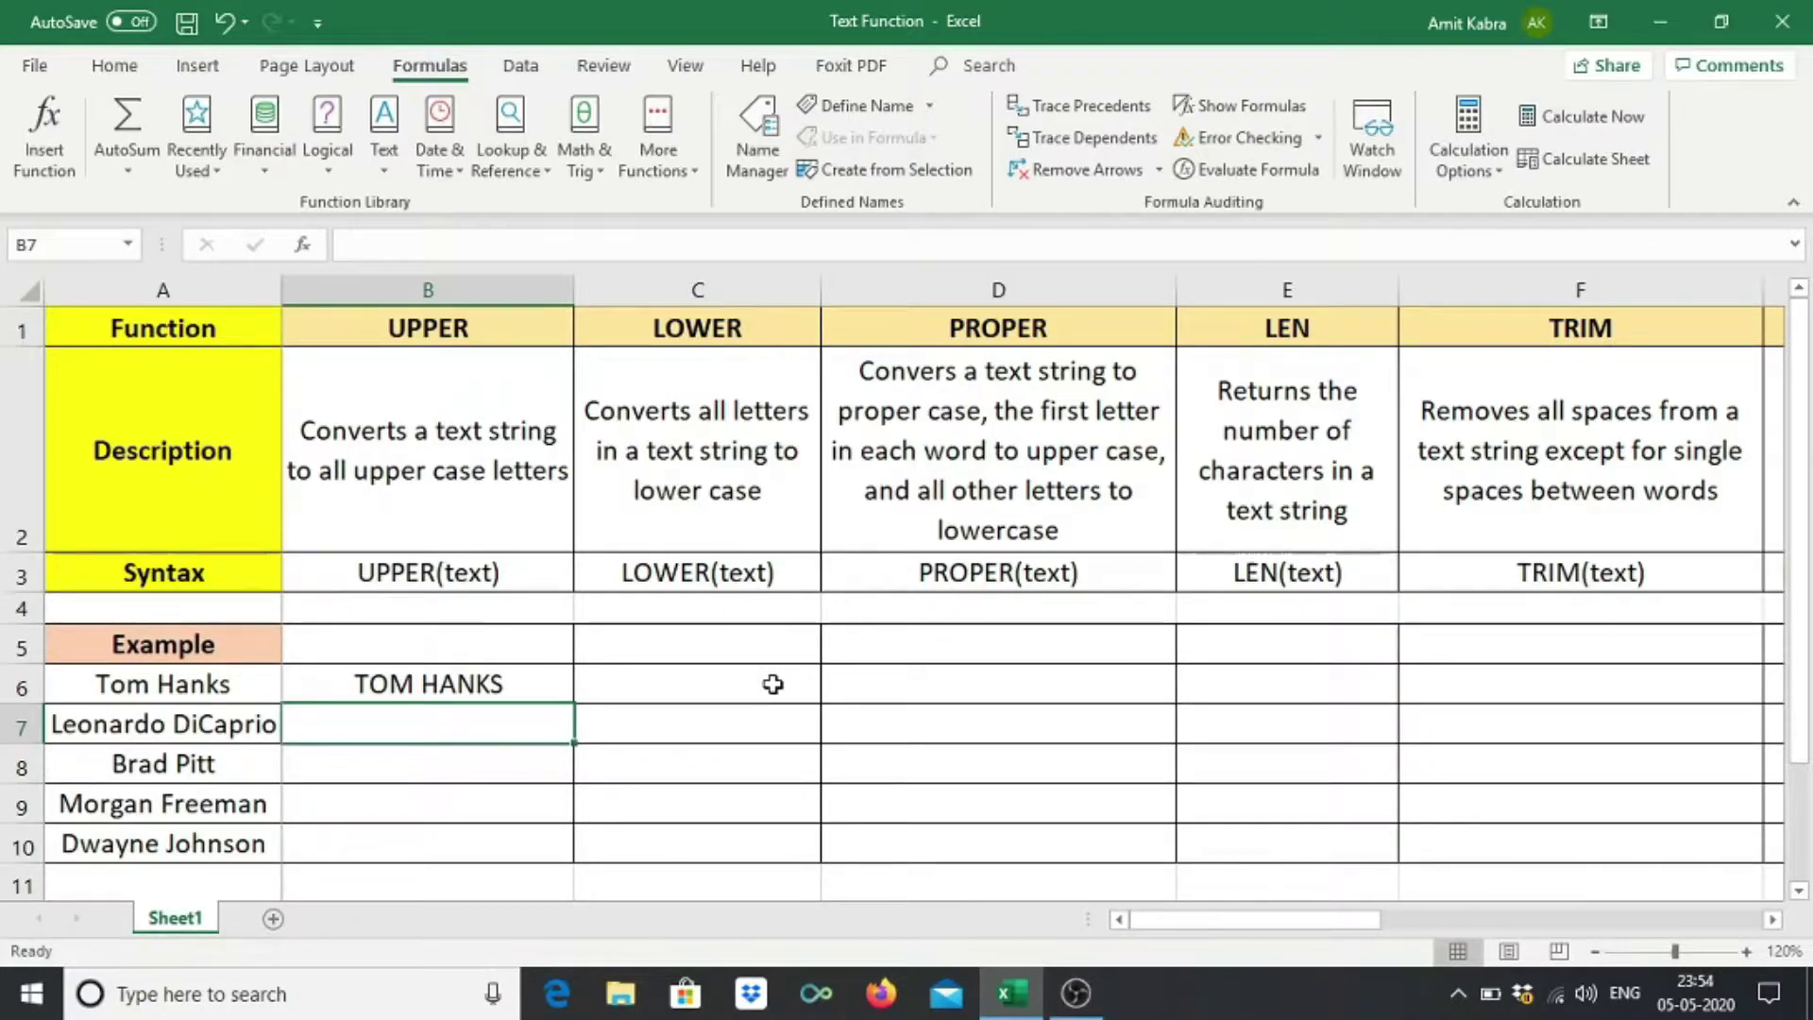
{"action": "left_click", "coordinate": [477, 683]}
{"action": "left_click_drag", "start_coordinate": [575, 706], "coordinate": [577, 861]}
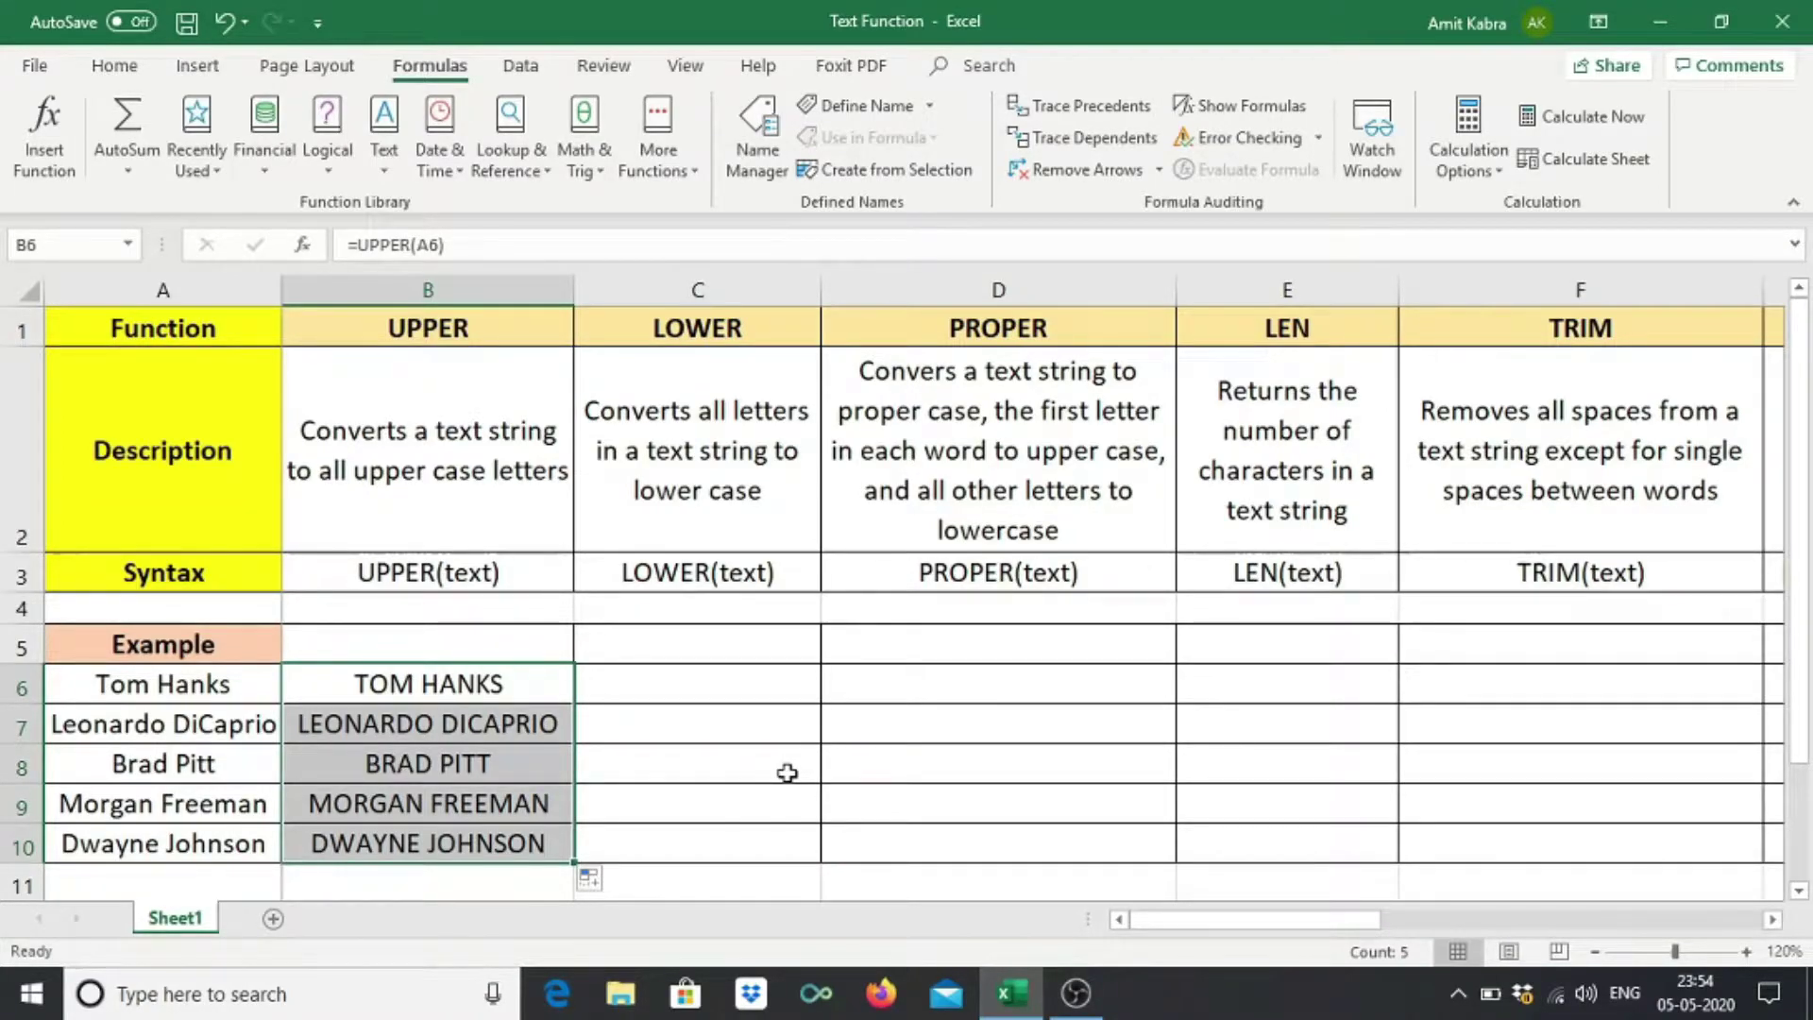
Review the LOWER function's heading, description and syntax in column C.
{"action": "key", "text": "Up"}
{"action": "key", "text": "Up"}
{"action": "key", "text": "Up"}
{"action": "key", "text": "Up"}
{"action": "key", "text": "Up"}
{"action": "key", "text": "Right"}
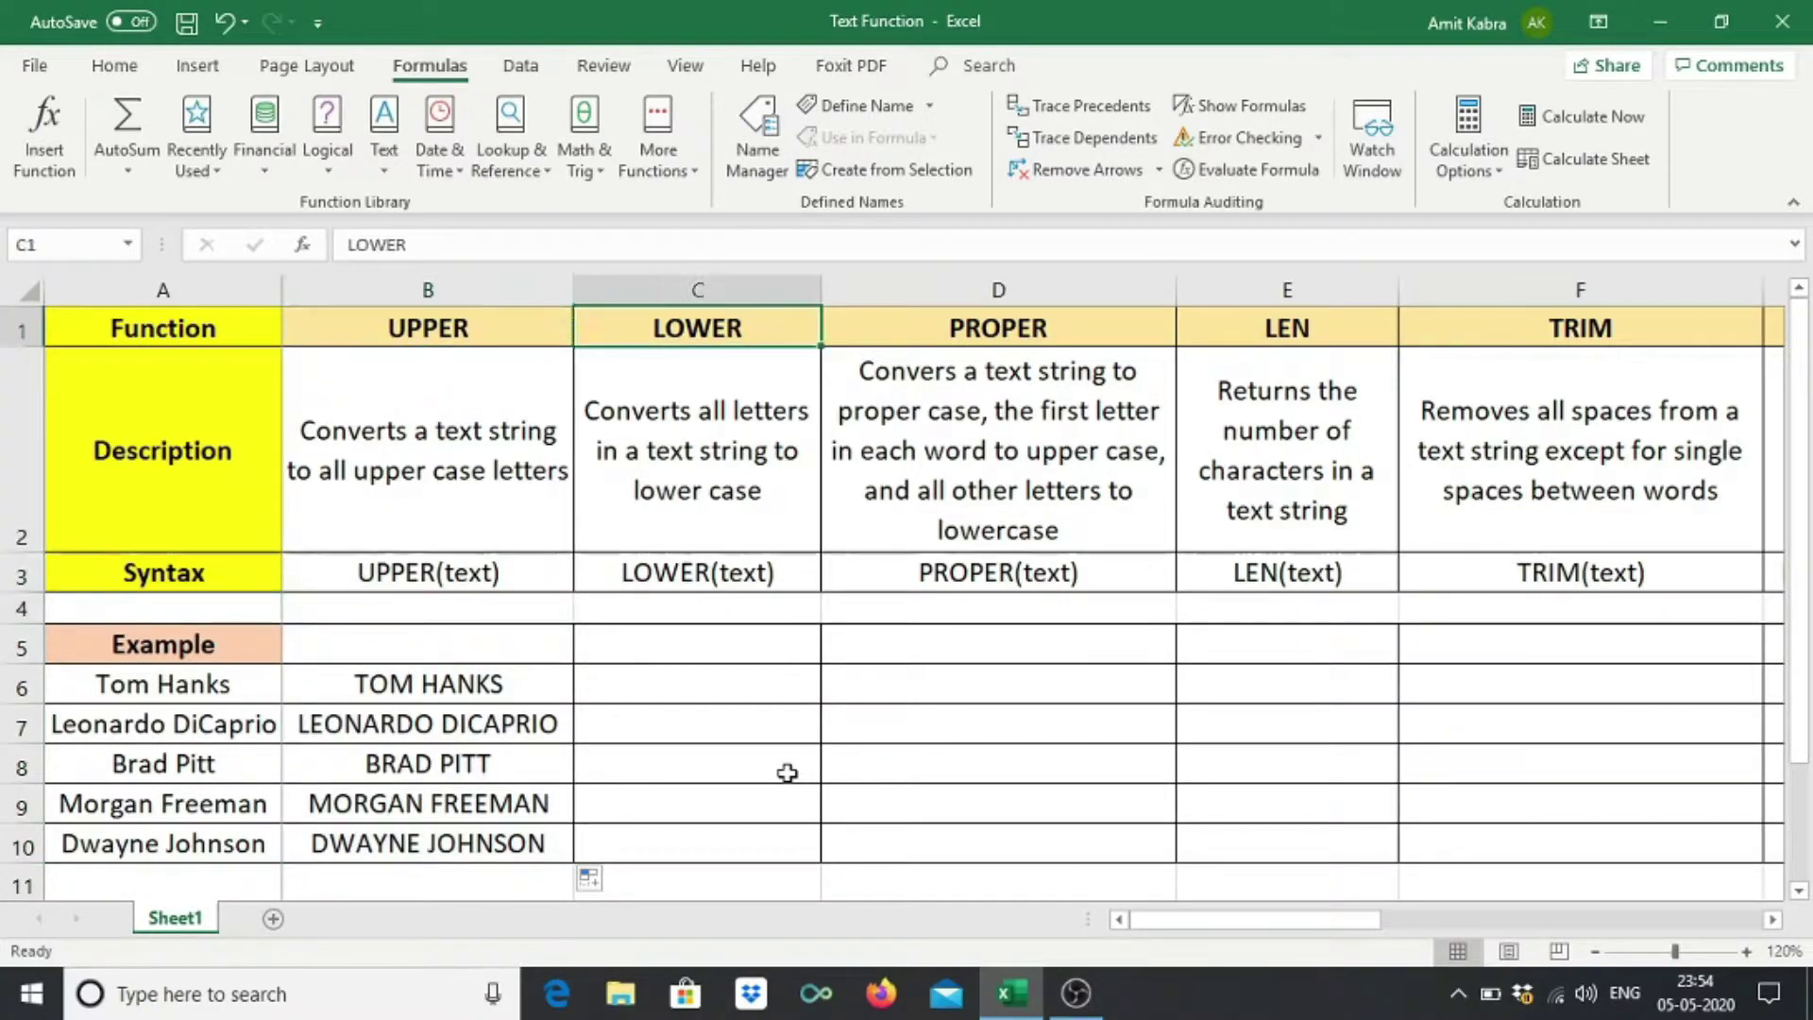
{"action": "key", "text": "Down"}
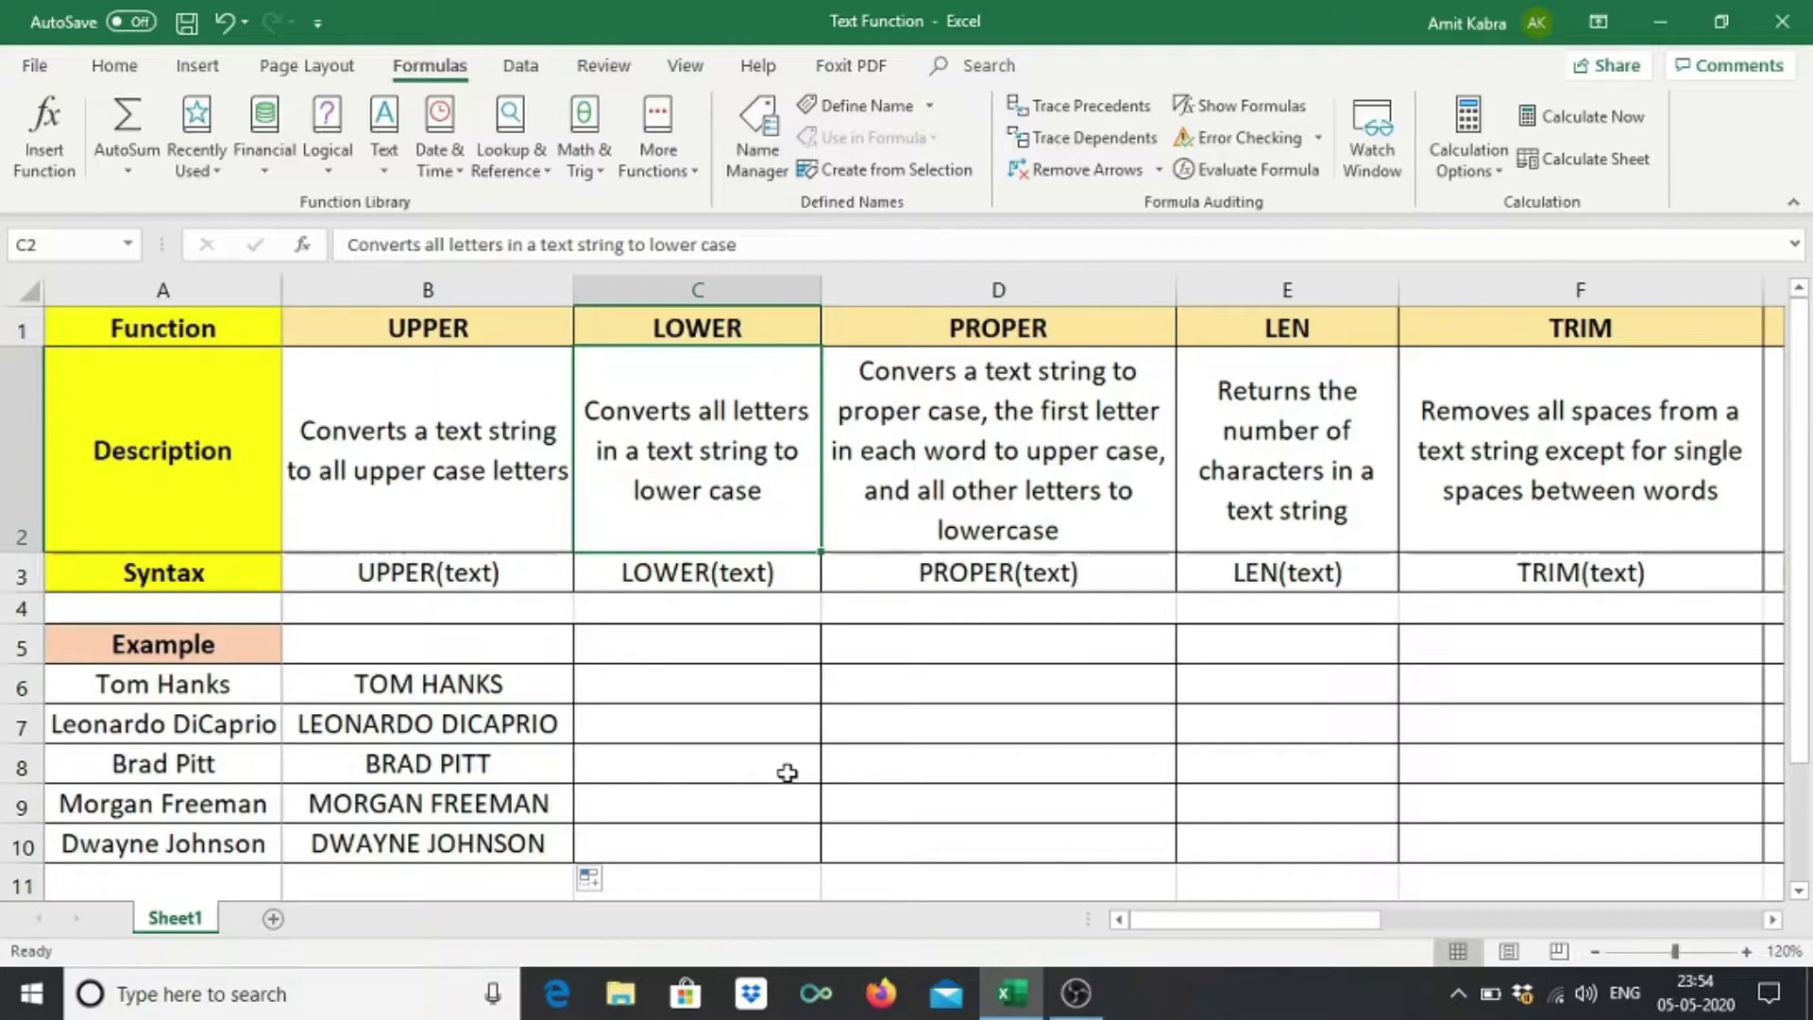
{"action": "key", "text": "Down"}
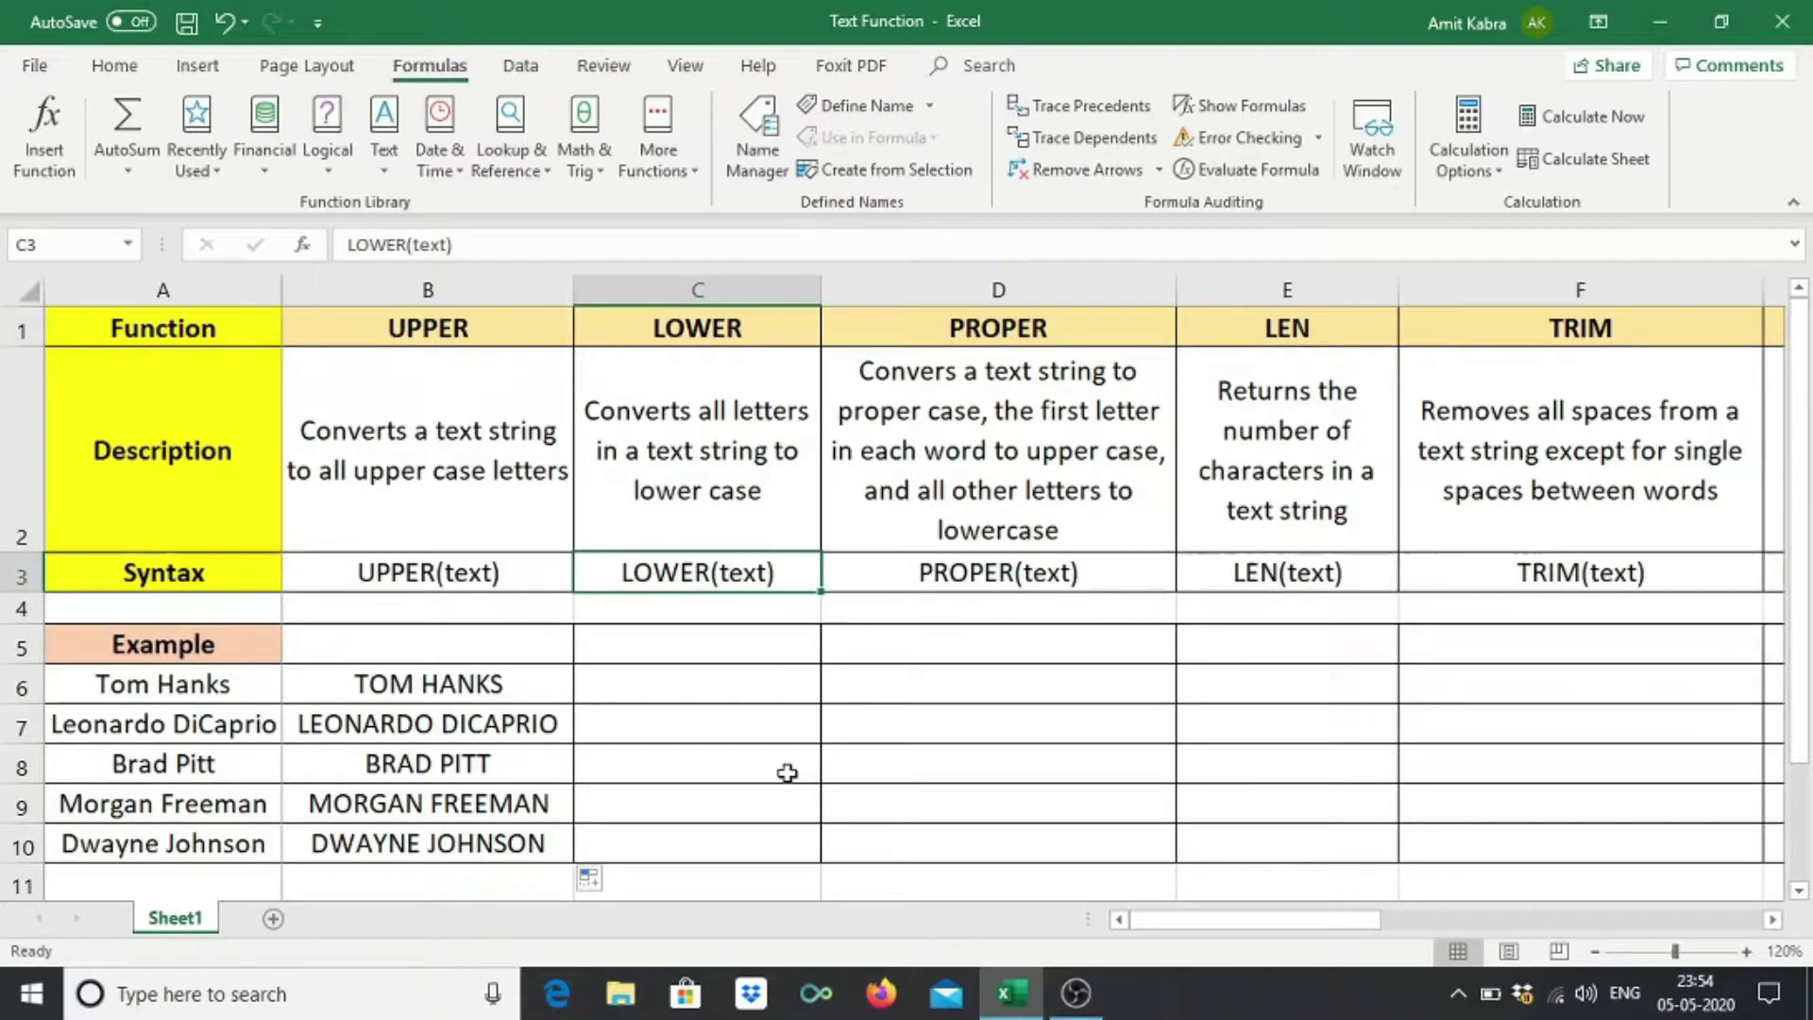
Enter =LOWER(A6) in cell C6 and fill the formula down through C10.
{"action": "key", "text": "Down"}
{"action": "key", "text": "Down"}
{"action": "key", "text": "Down"}
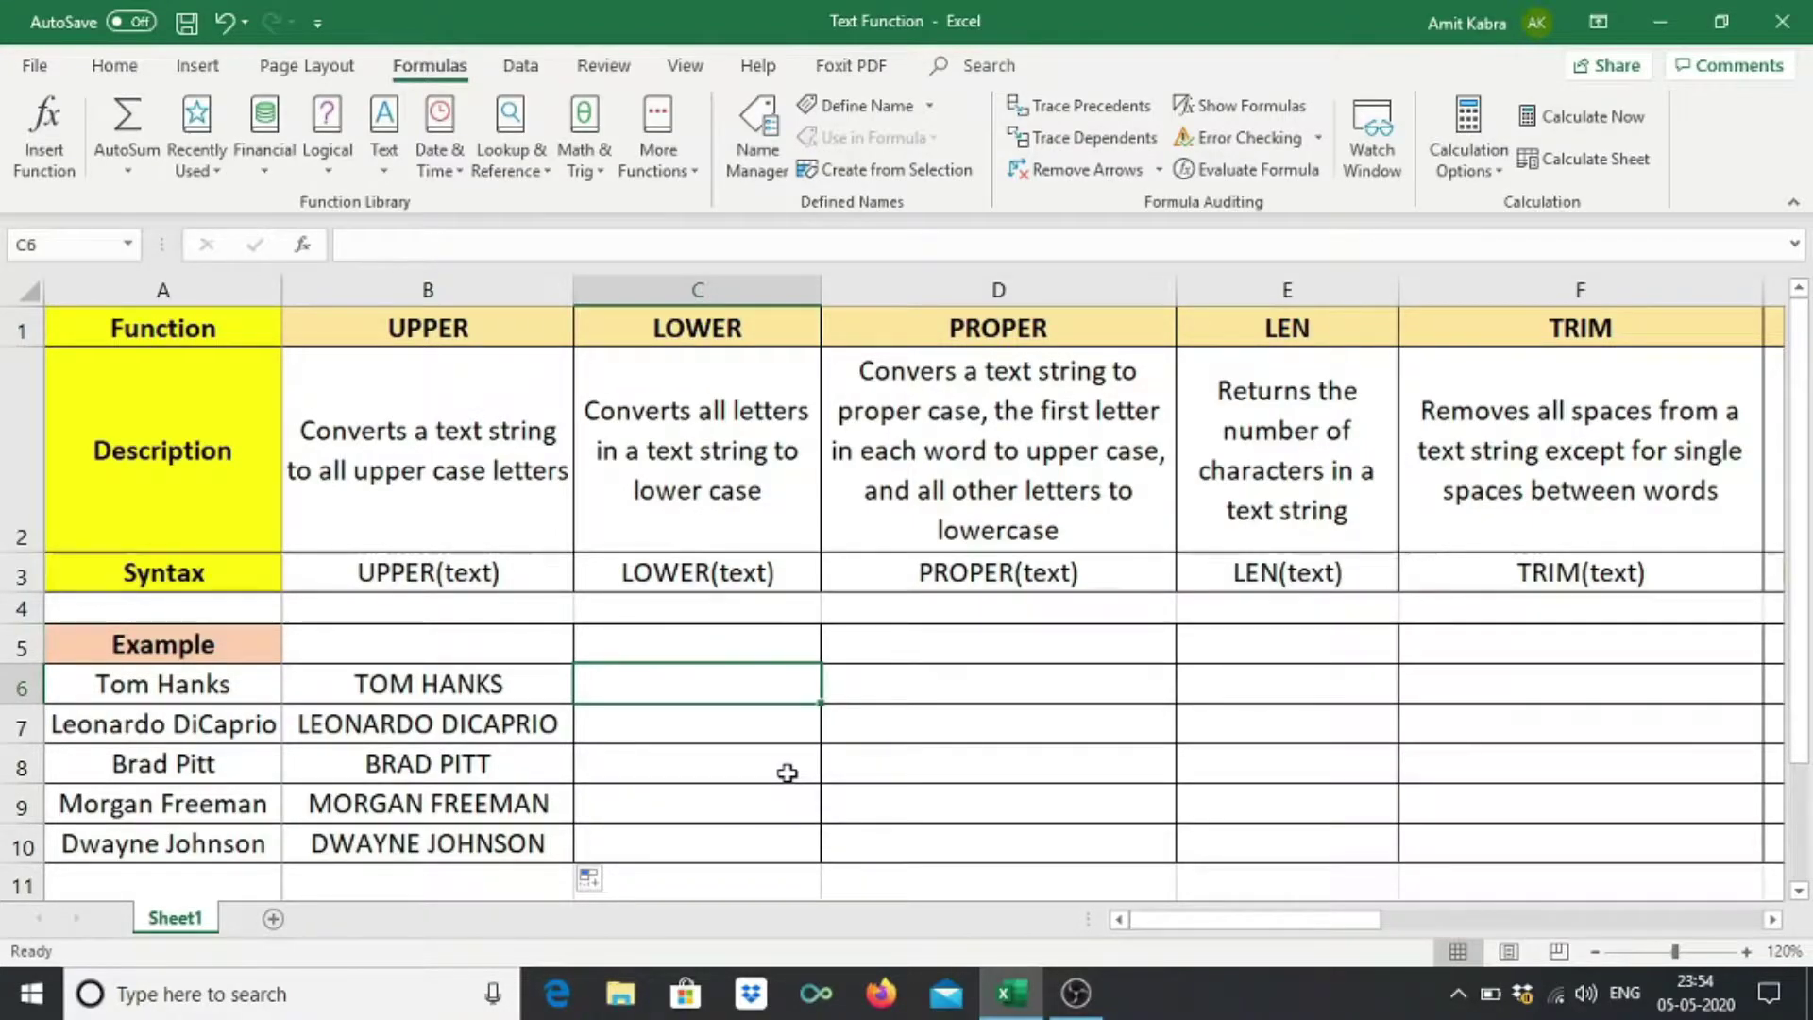
{"action": "type", "text": "=lo"}
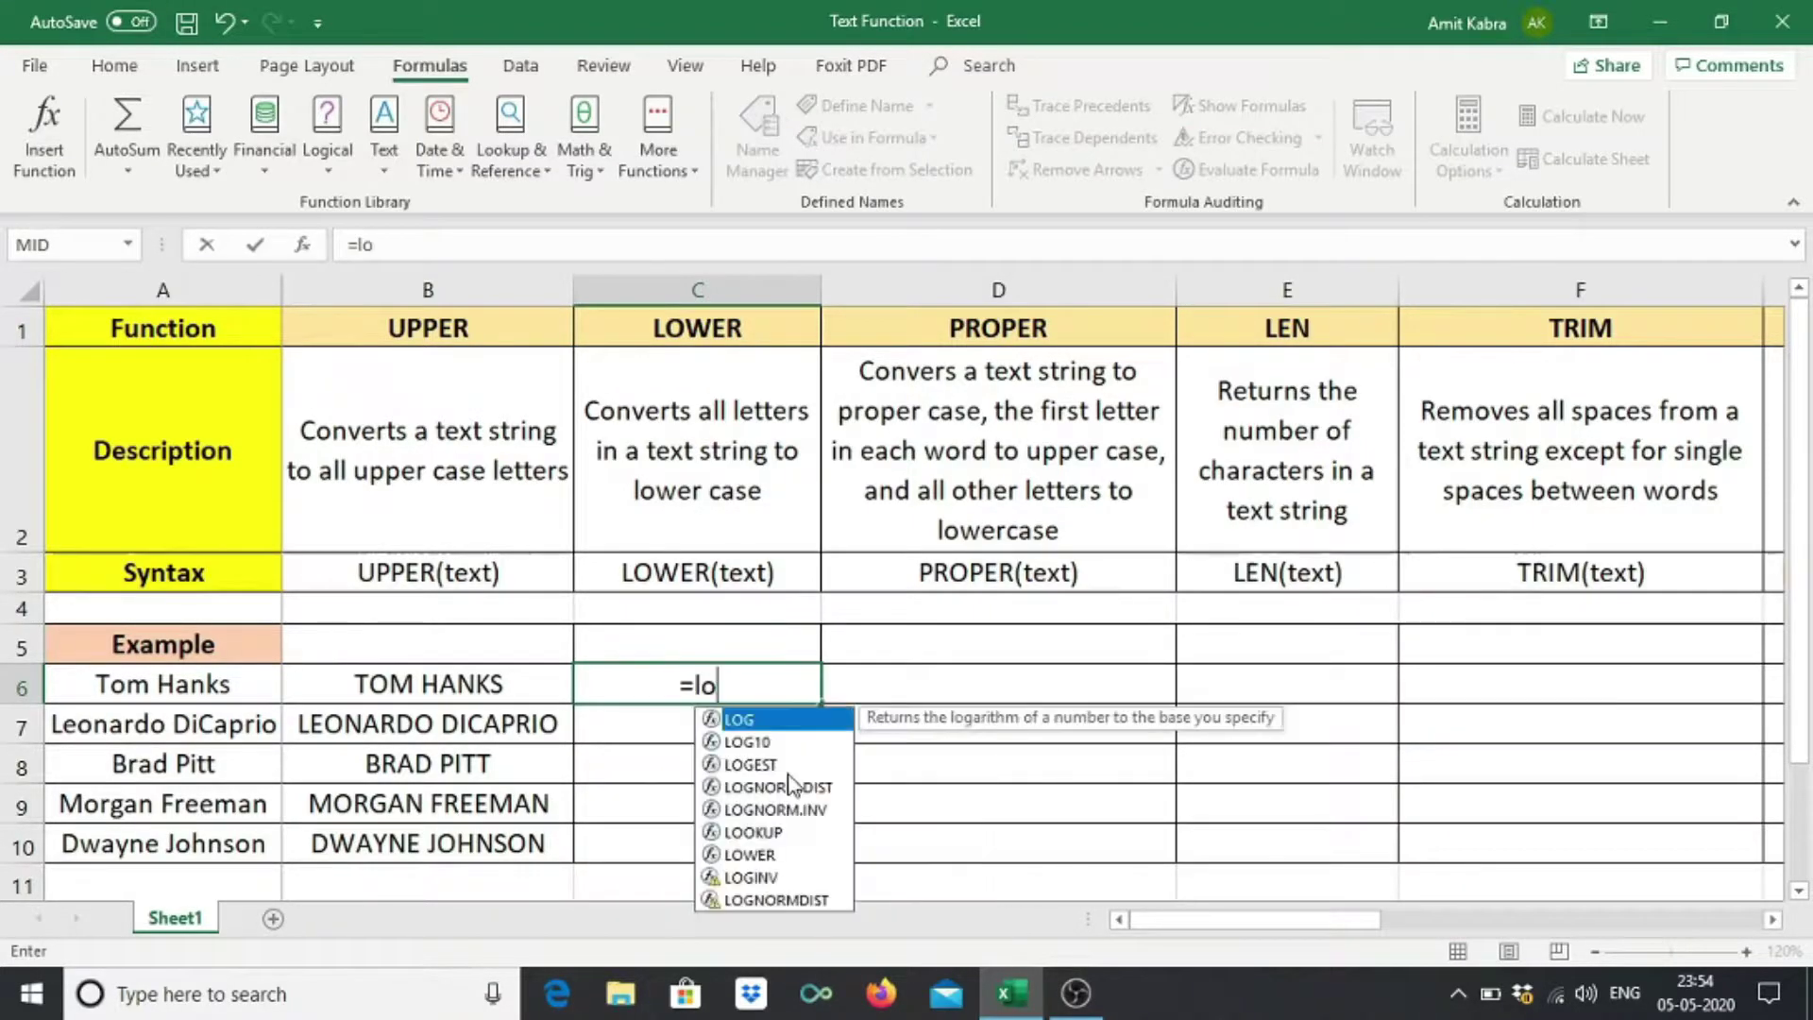
{"action": "type", "text": "wer("}
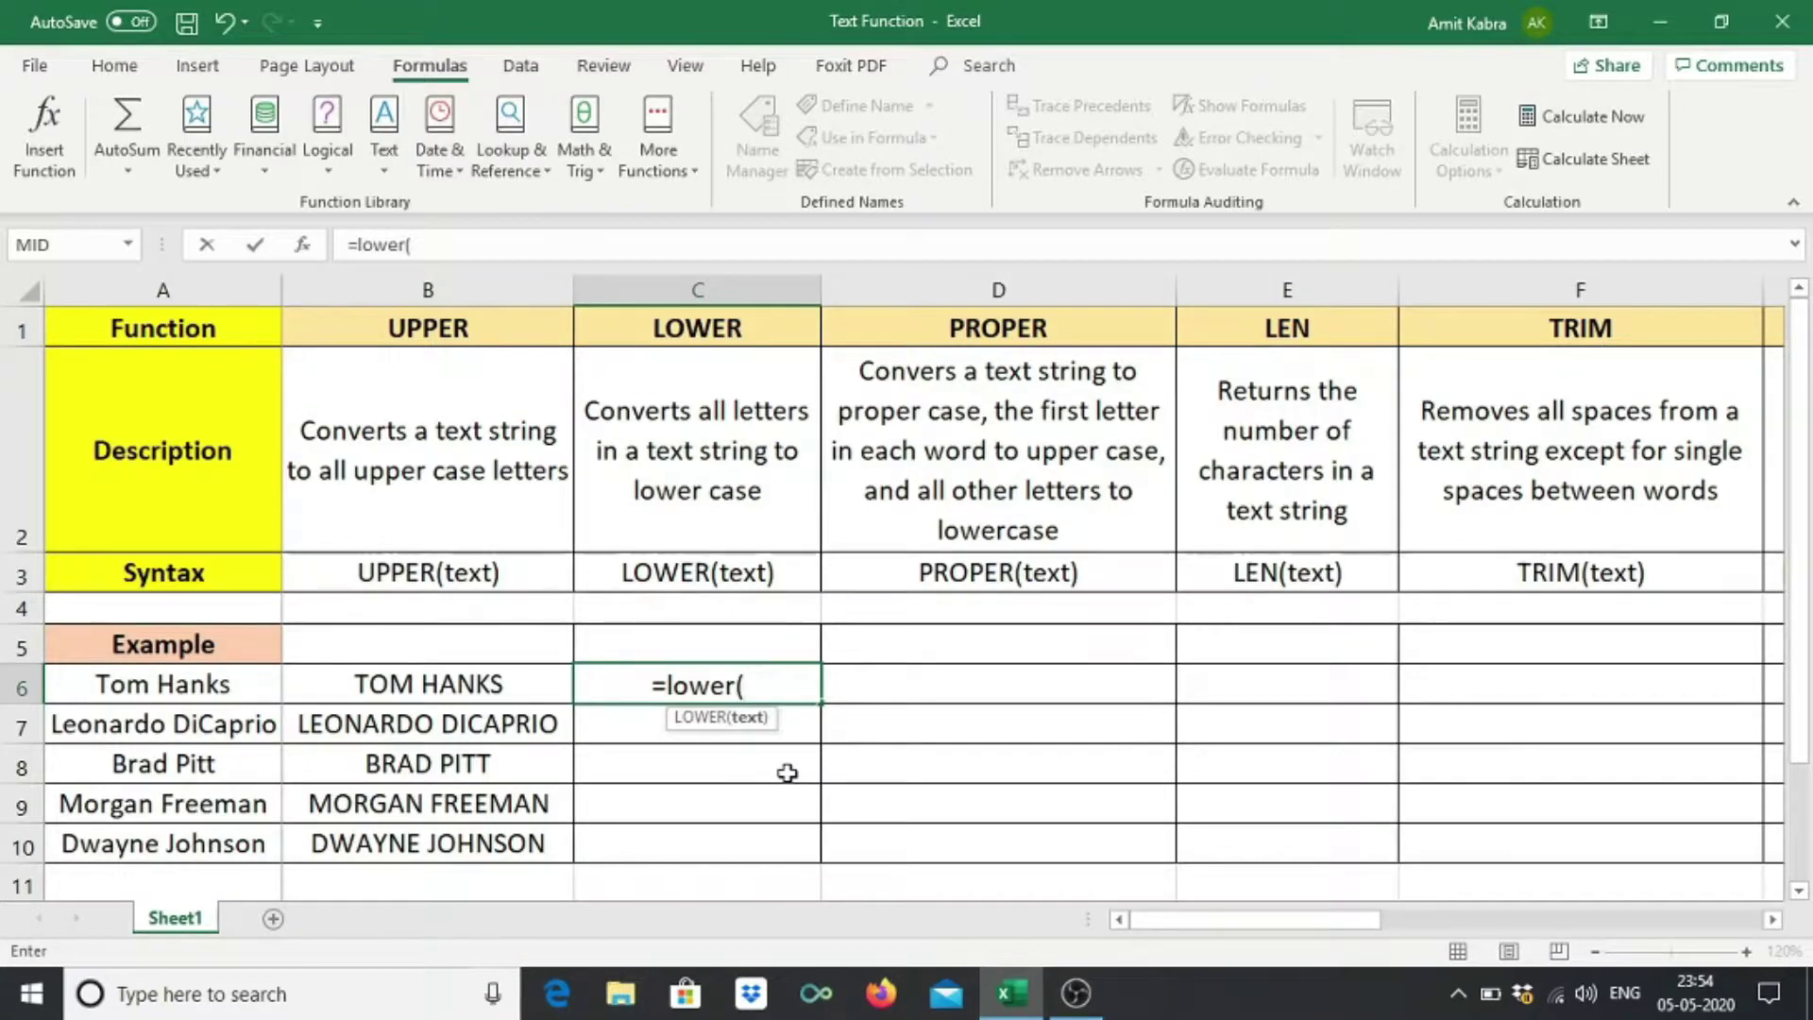
{"action": "key", "text": "Left"}
{"action": "key", "text": "Left"}
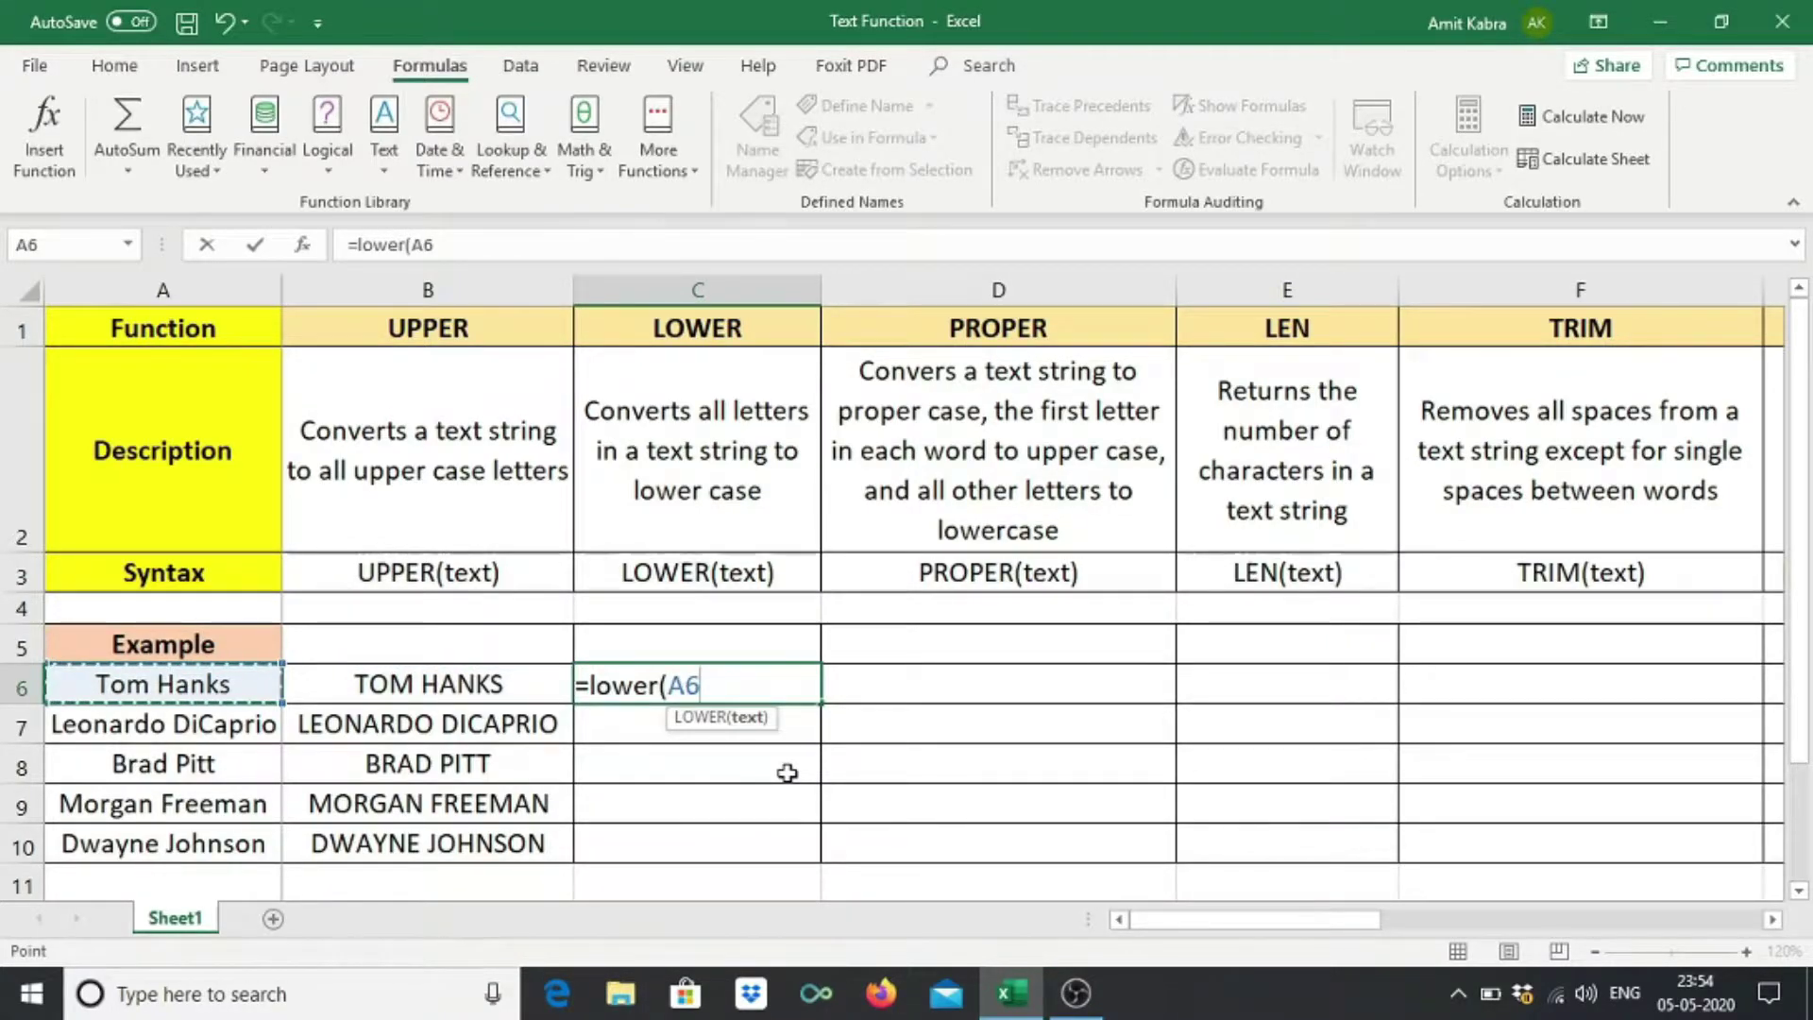
{"action": "type", "text": ")"}
{"action": "key", "text": "Return"}
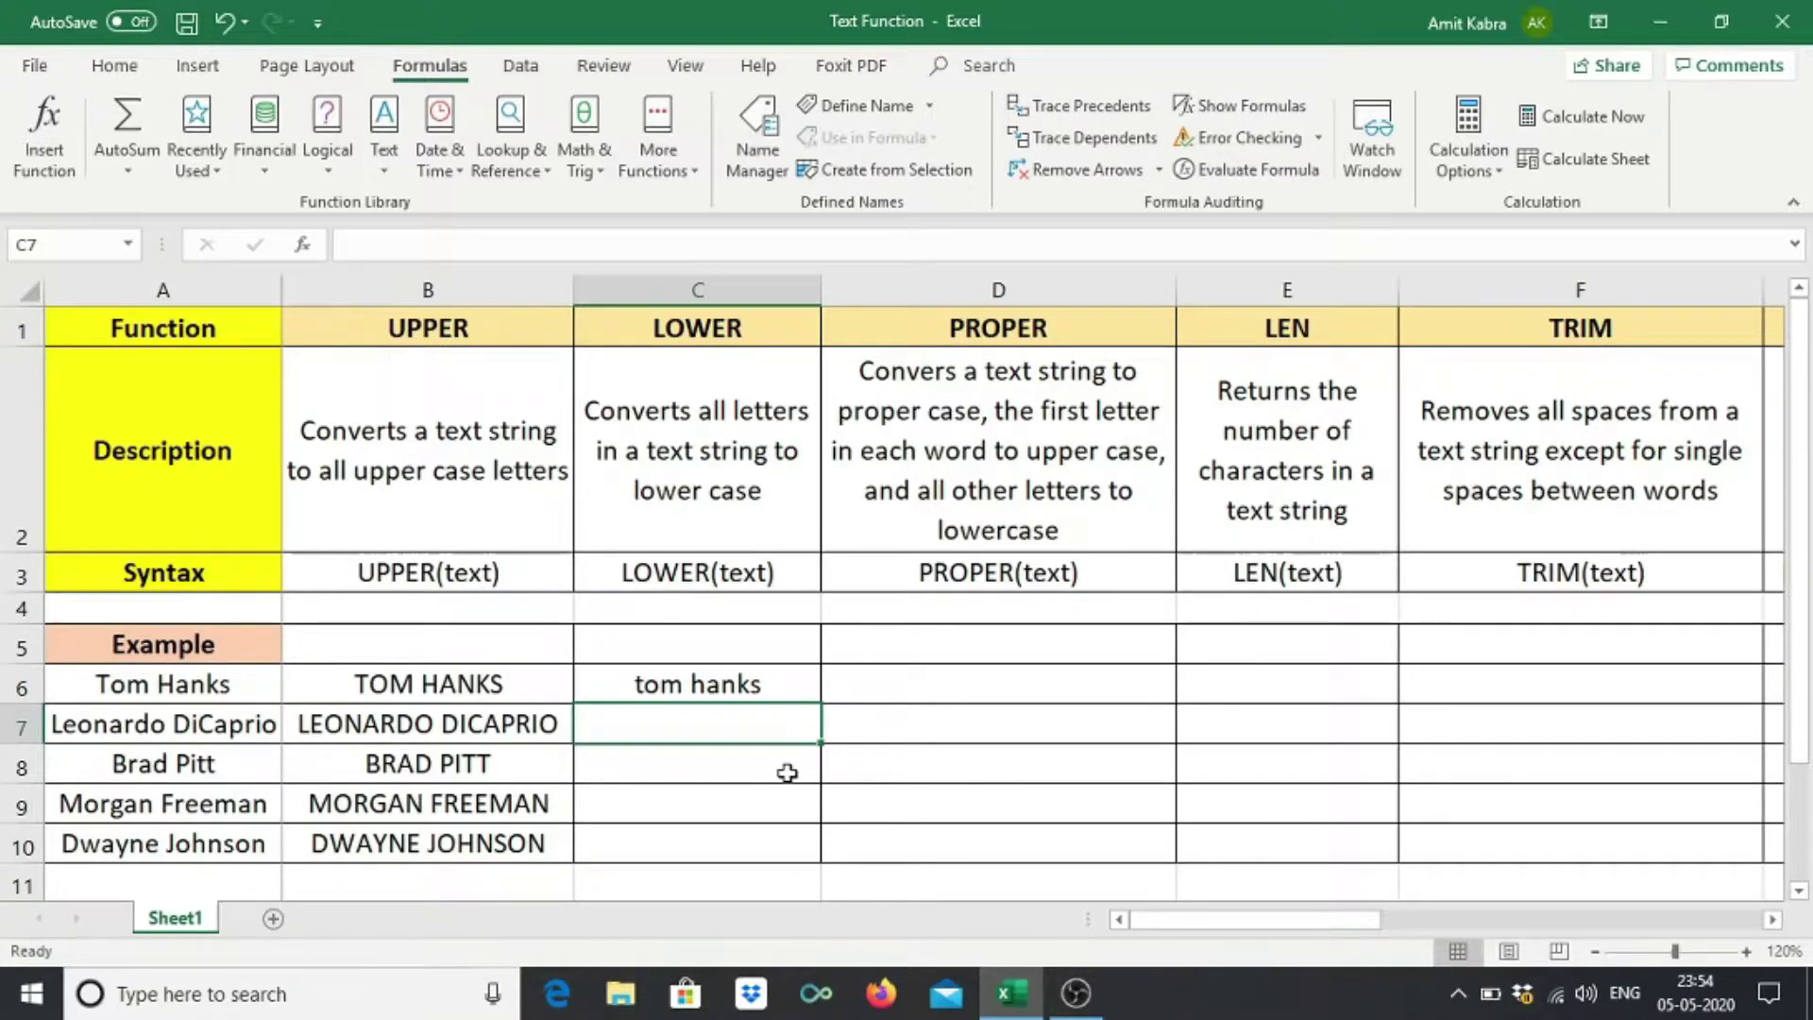
{"action": "key", "text": "Up"}
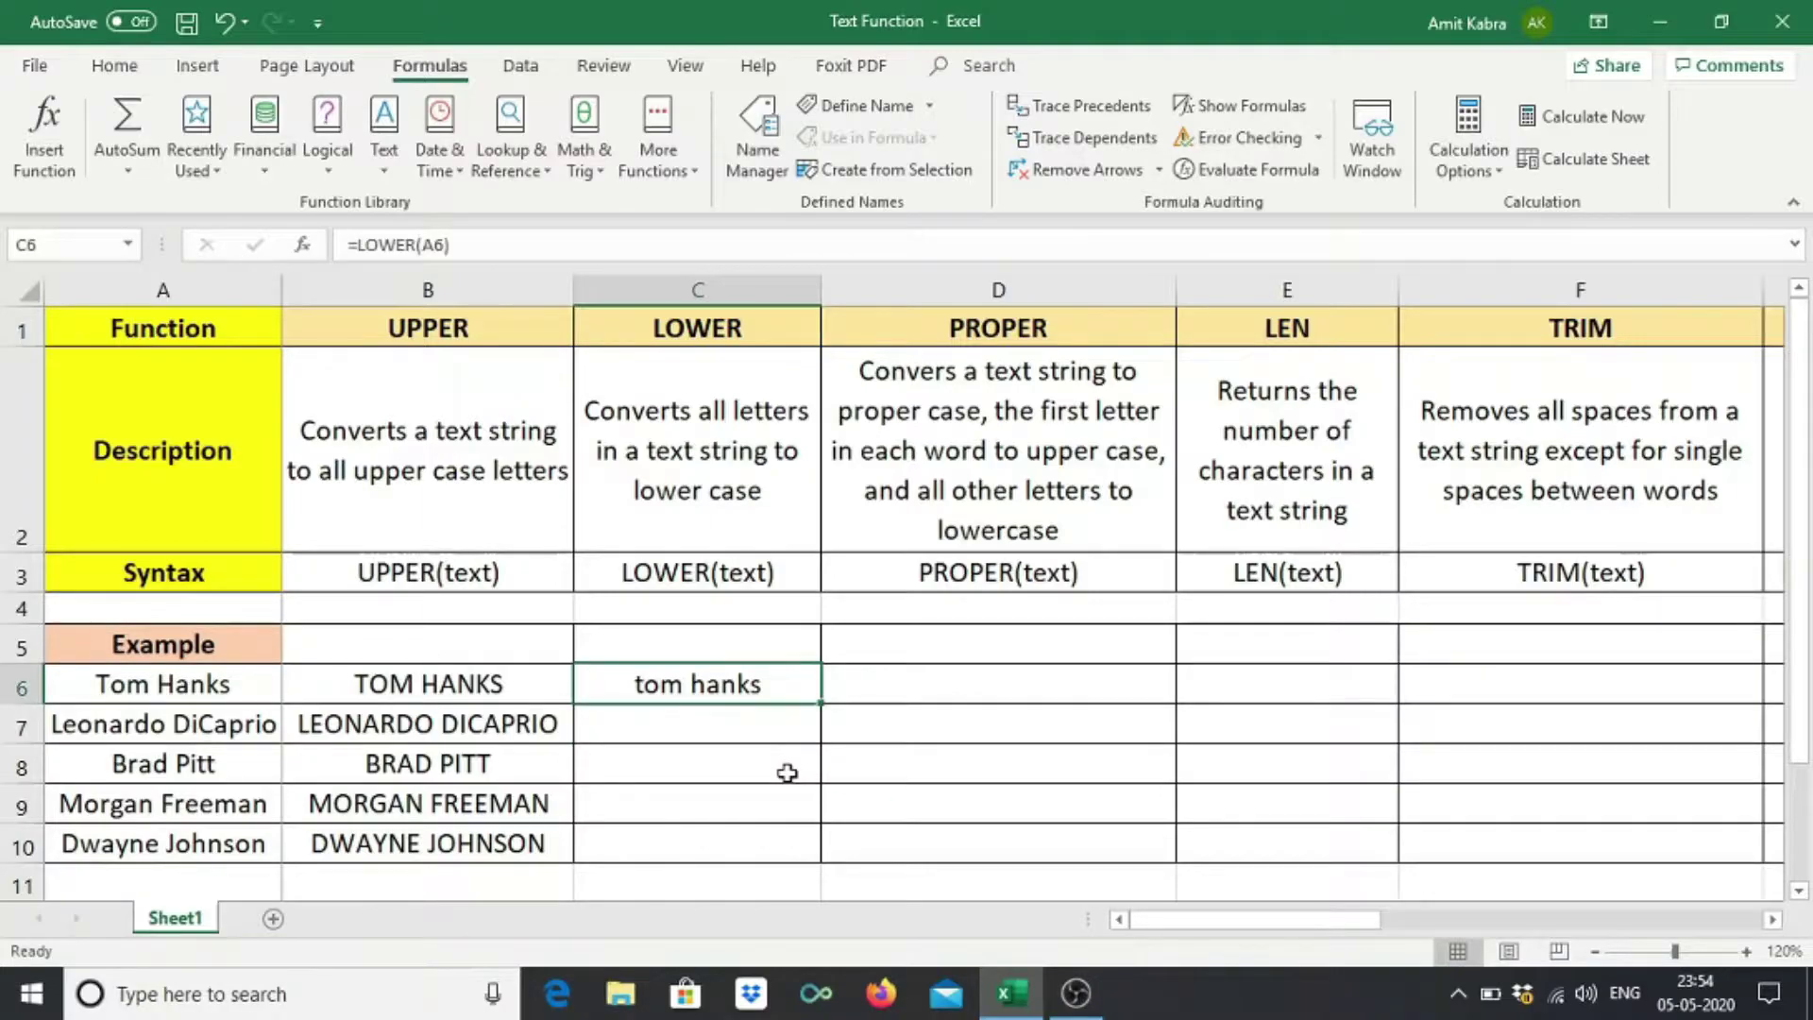
{"action": "left_click_drag", "start_coordinate": [823, 707], "coordinate": [814, 864]}
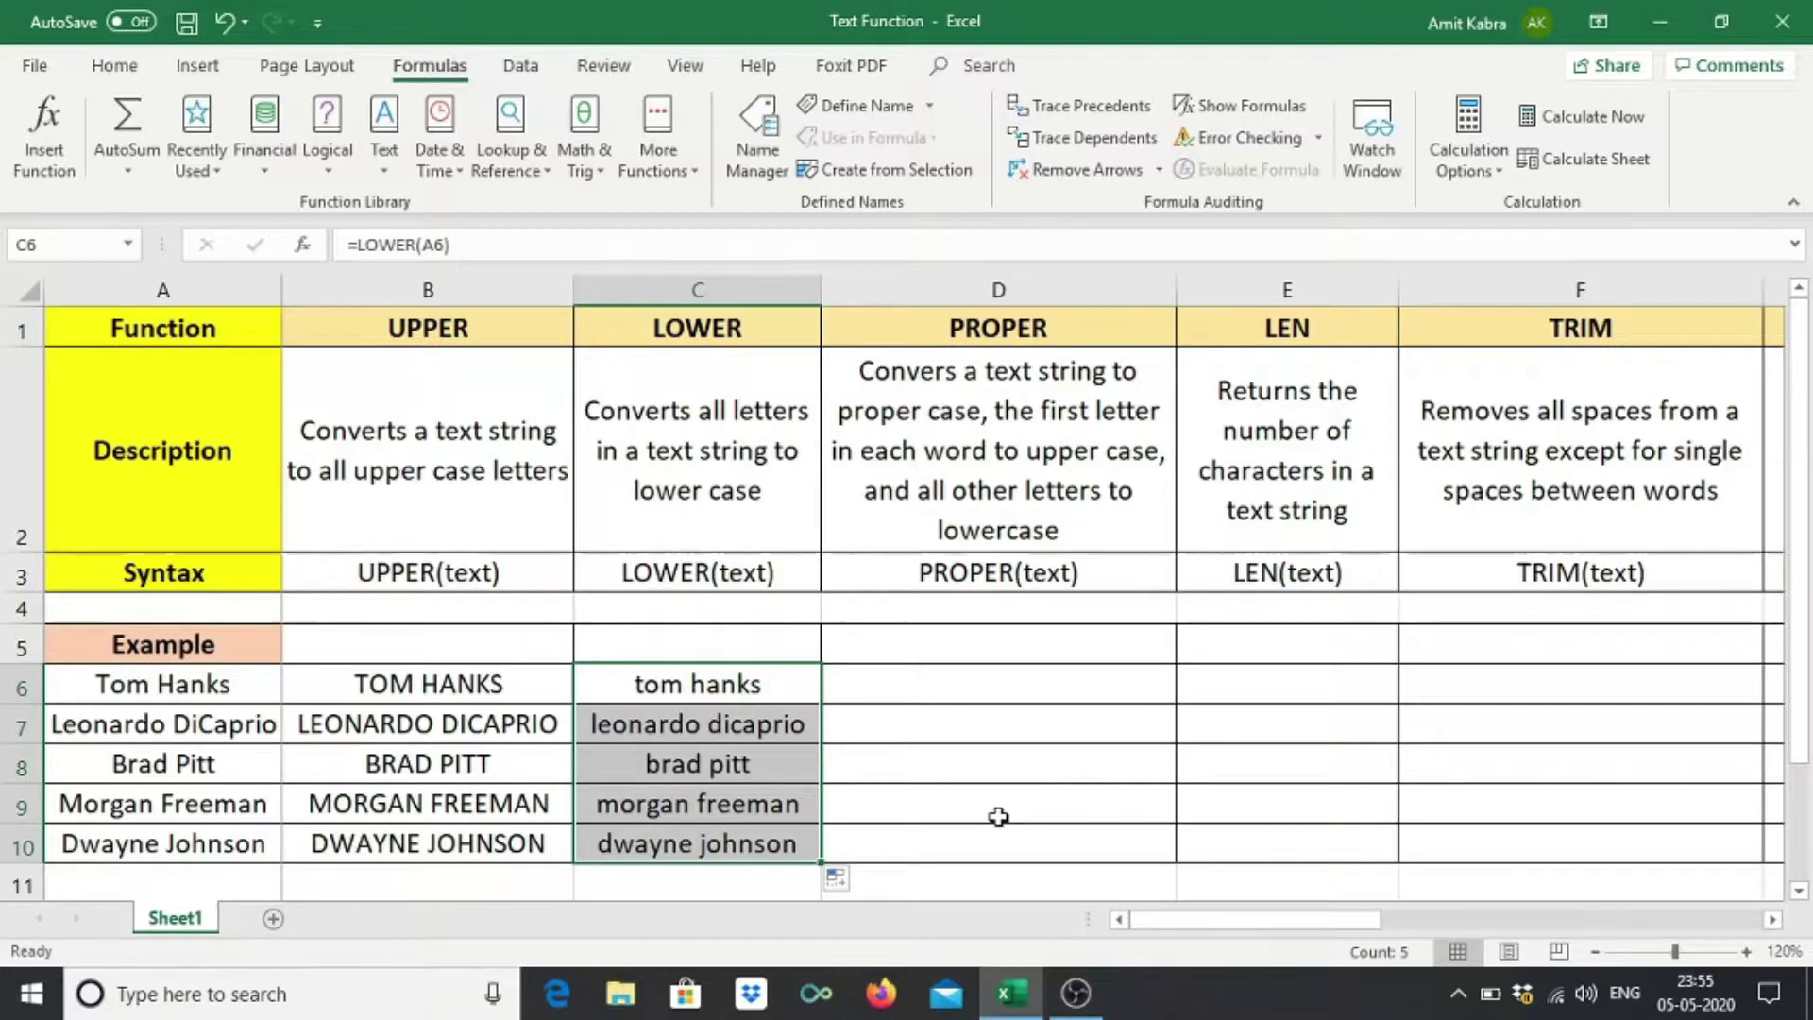
Look over the LOWER results for the example names in column C.
{"action": "key", "text": "Up"}
{"action": "key", "text": "Up"}
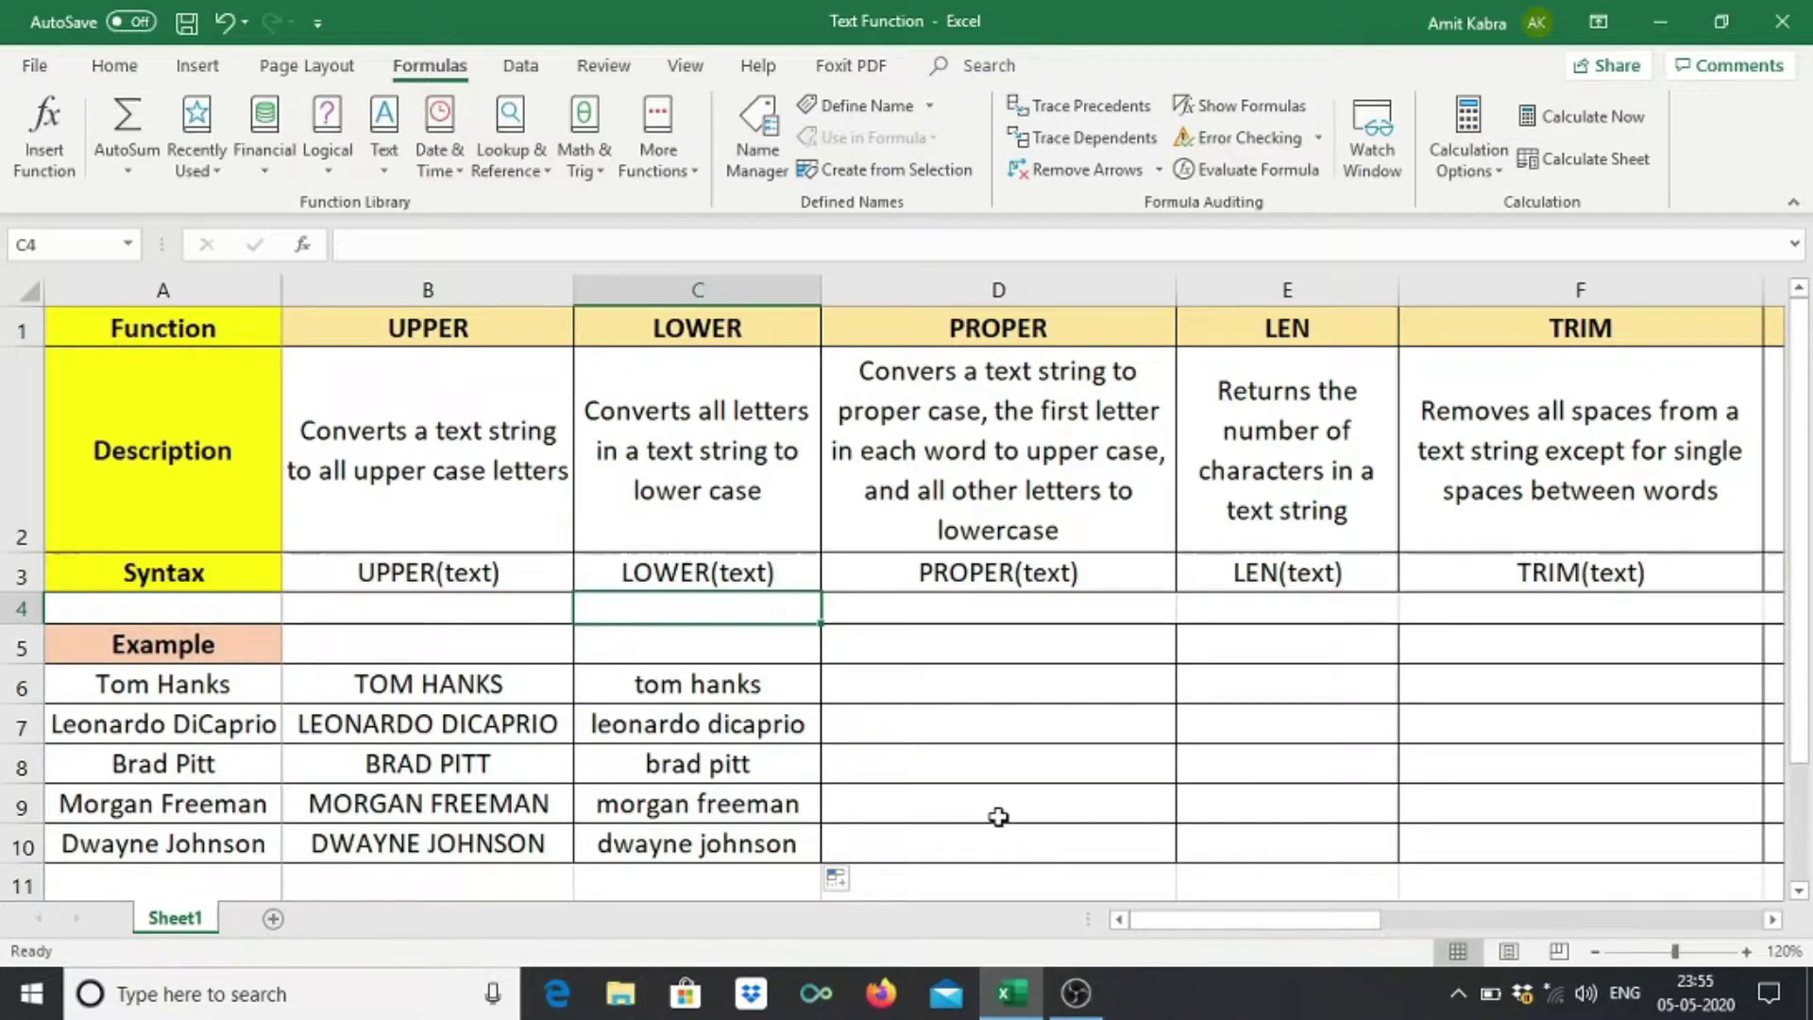
{"action": "key", "text": "Down"}
{"action": "key", "text": "Down"}
{"action": "key", "text": "Down"}
{"action": "key", "text": "Down"}
{"action": "key", "text": "Down"}
{"action": "key", "text": "Down"}
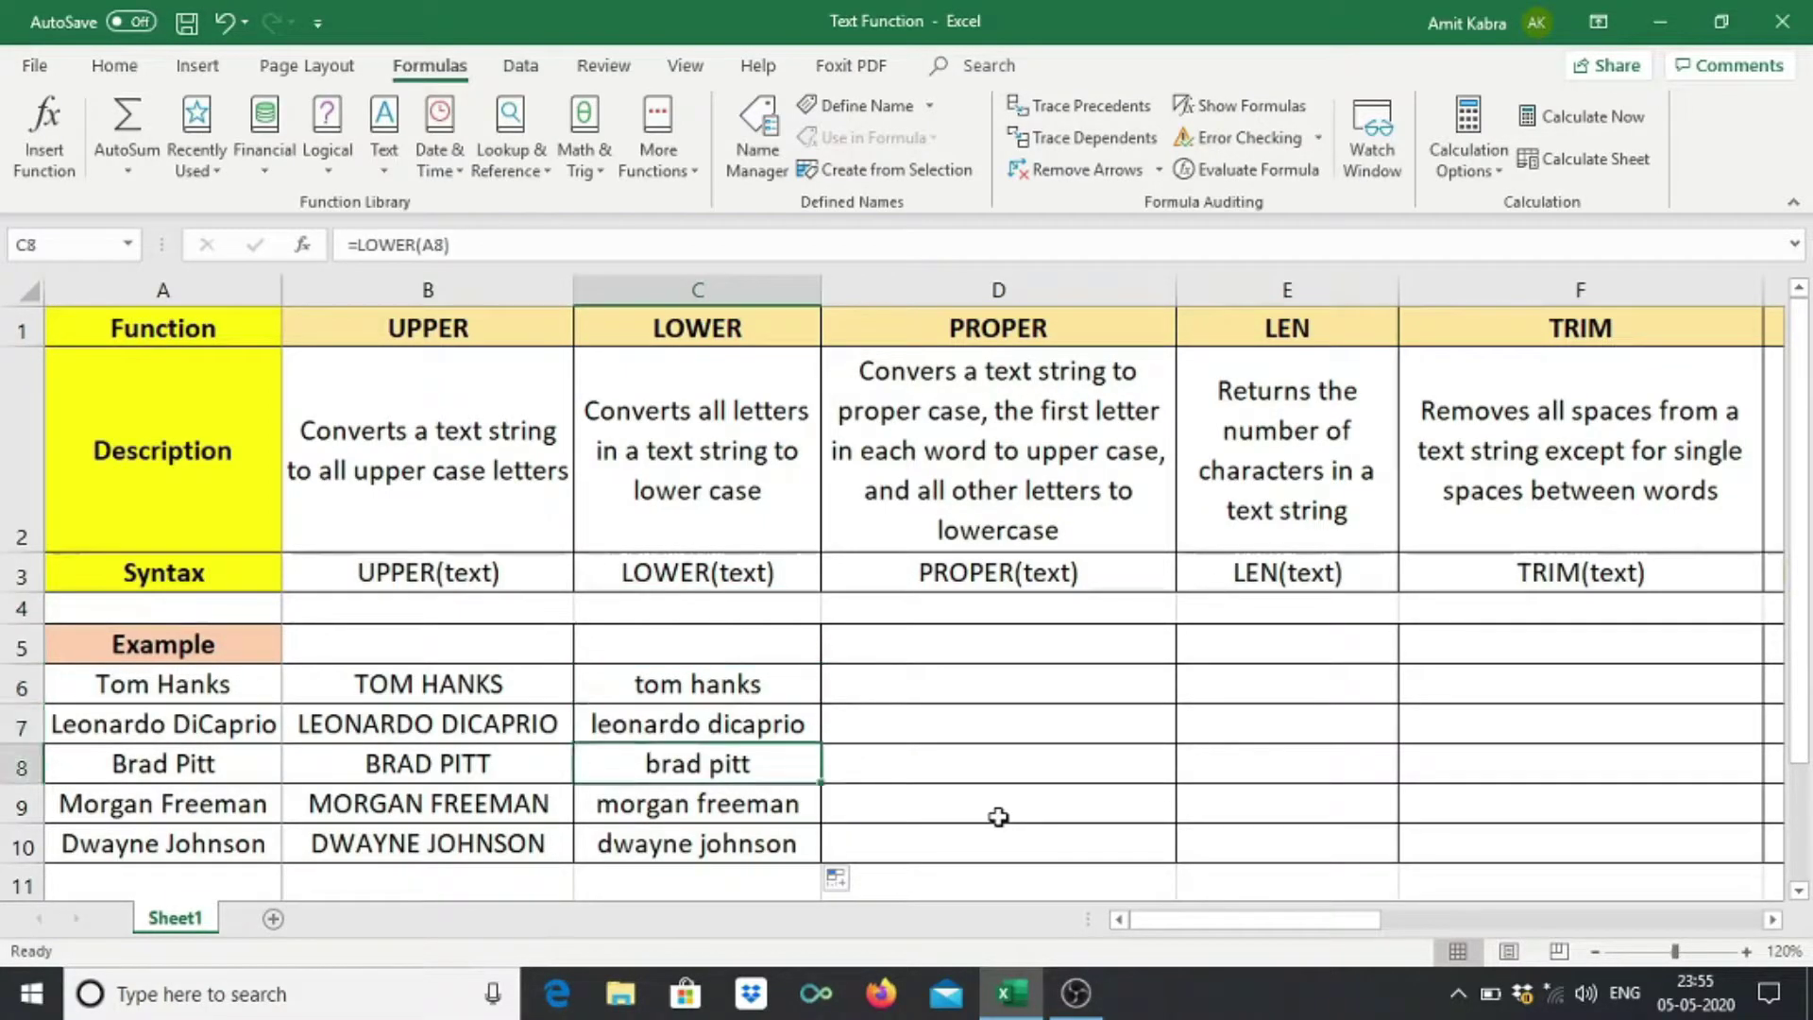
Review the PROPER function's heading, description and syntax in column D.
{"action": "key", "text": "Up"}
{"action": "key", "text": "Up"}
{"action": "key", "text": "Up"}
{"action": "key", "text": "Up"}
{"action": "key", "text": "Up"}
{"action": "key", "text": "Up"}
{"action": "key", "text": "Up"}
{"action": "key", "text": "Up"}
{"action": "key", "text": "Up"}
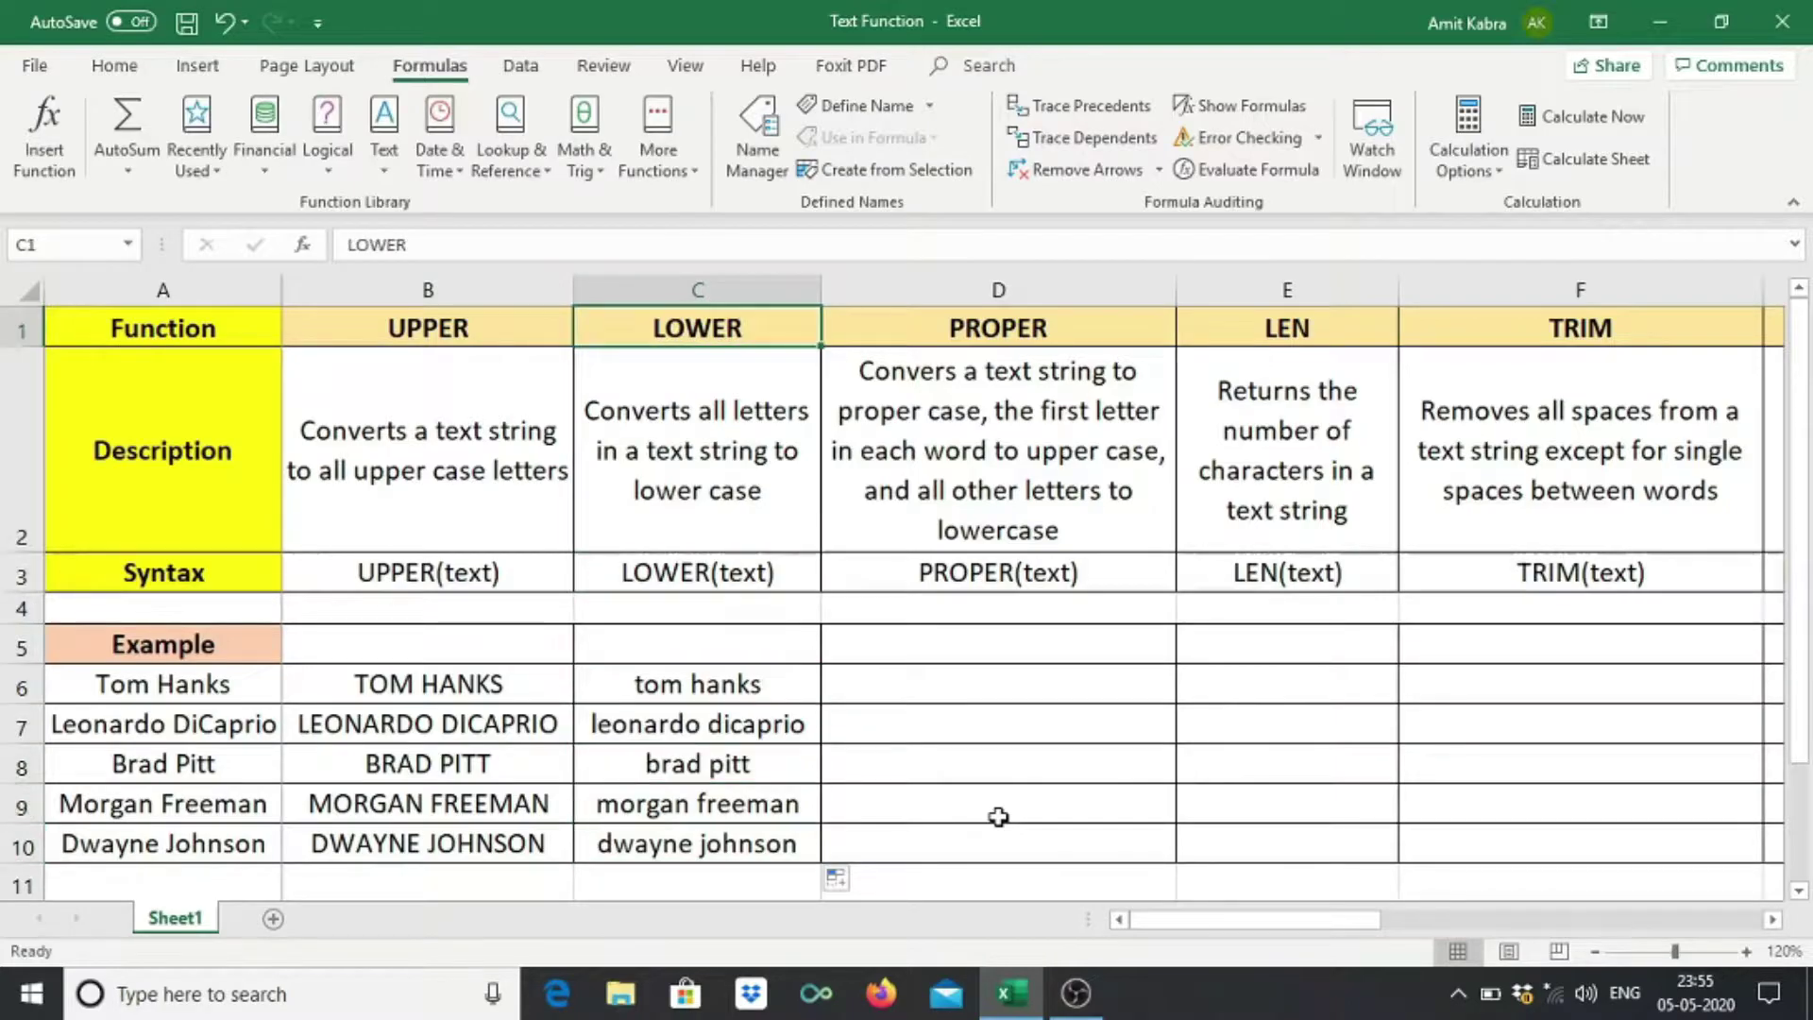
{"action": "key", "text": "Right"}
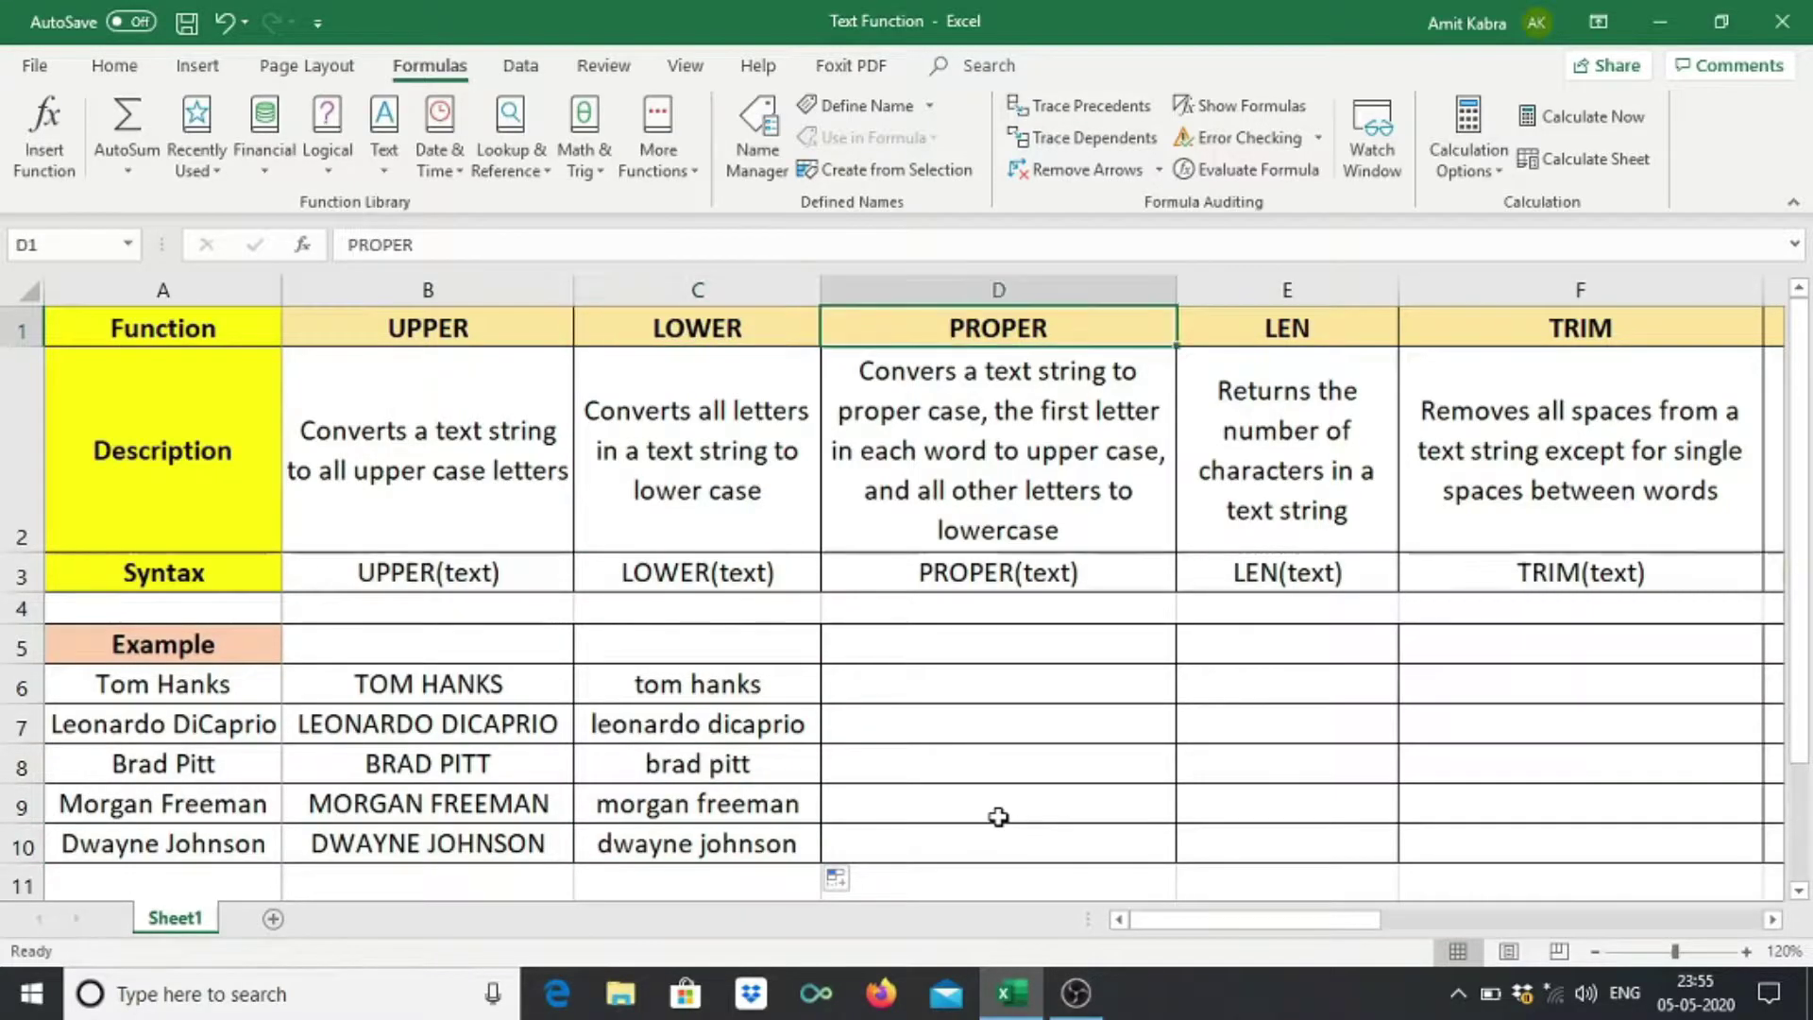
{"action": "key", "text": "Down"}
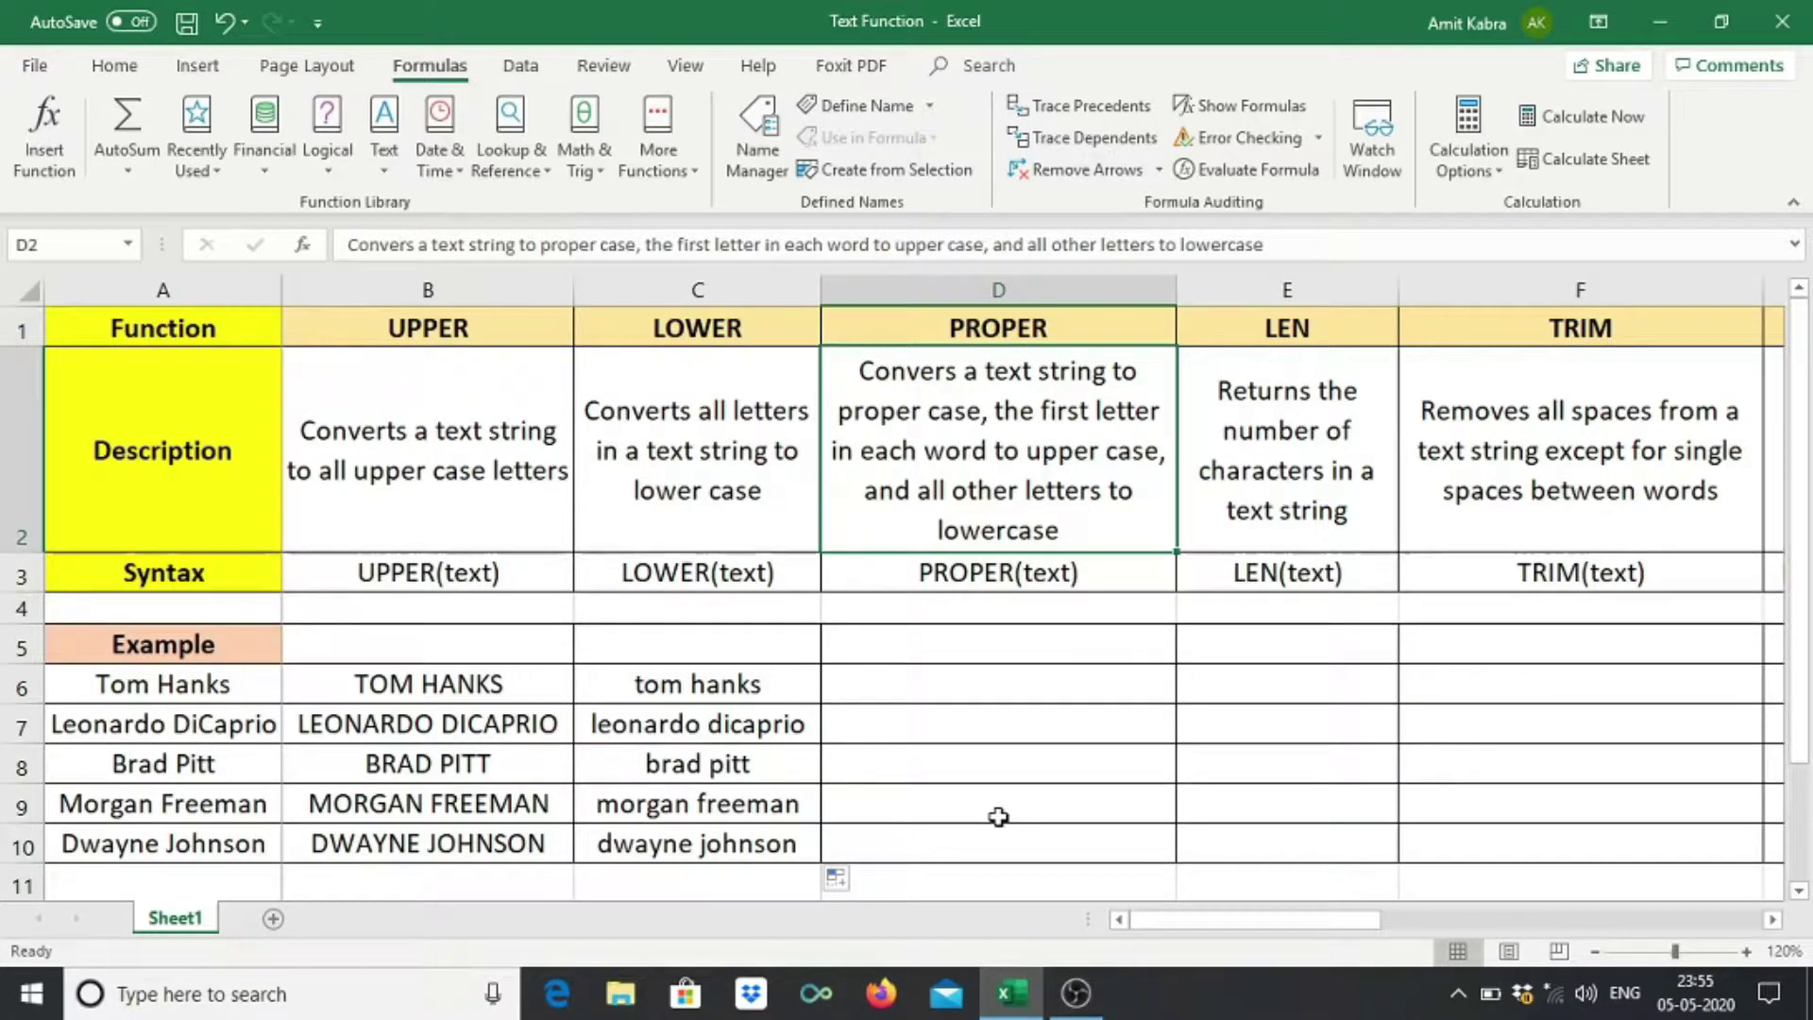
{"action": "key", "text": "Down"}
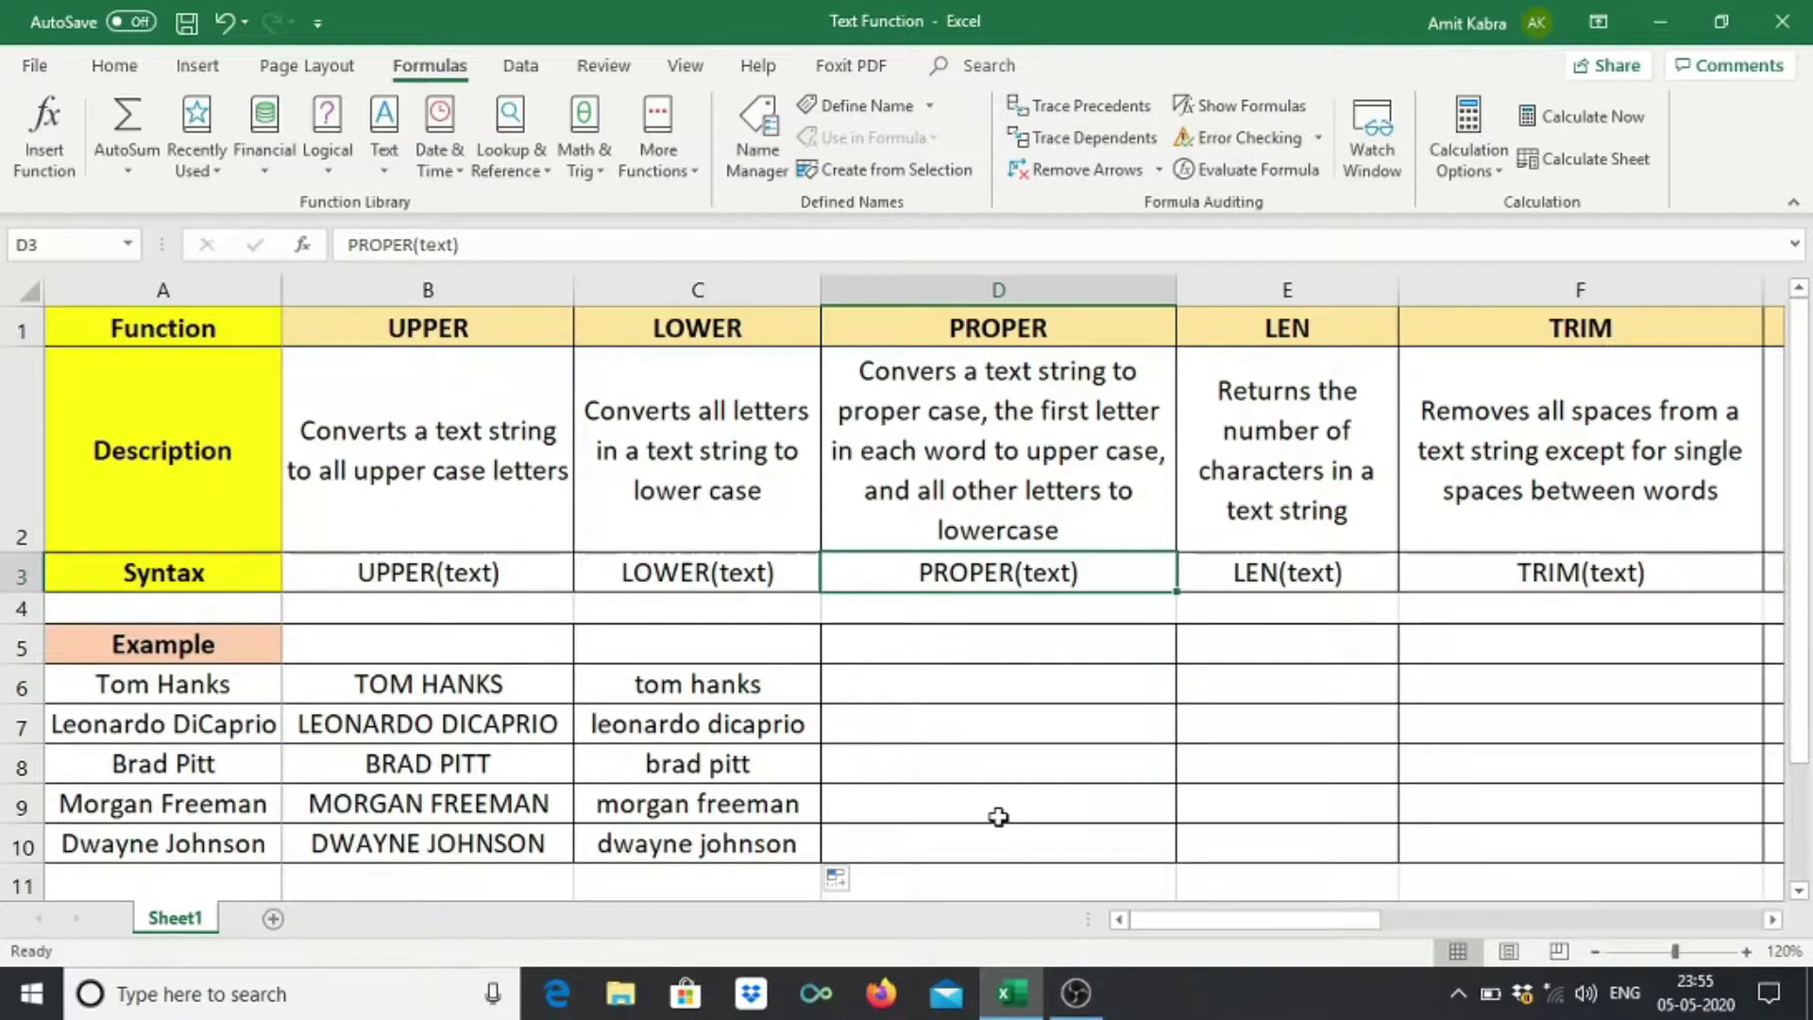
Change the capitalization of the example name in cell A6 to "TOM HankS".
{"action": "key", "text": "Down"}
{"action": "key", "text": "Left"}
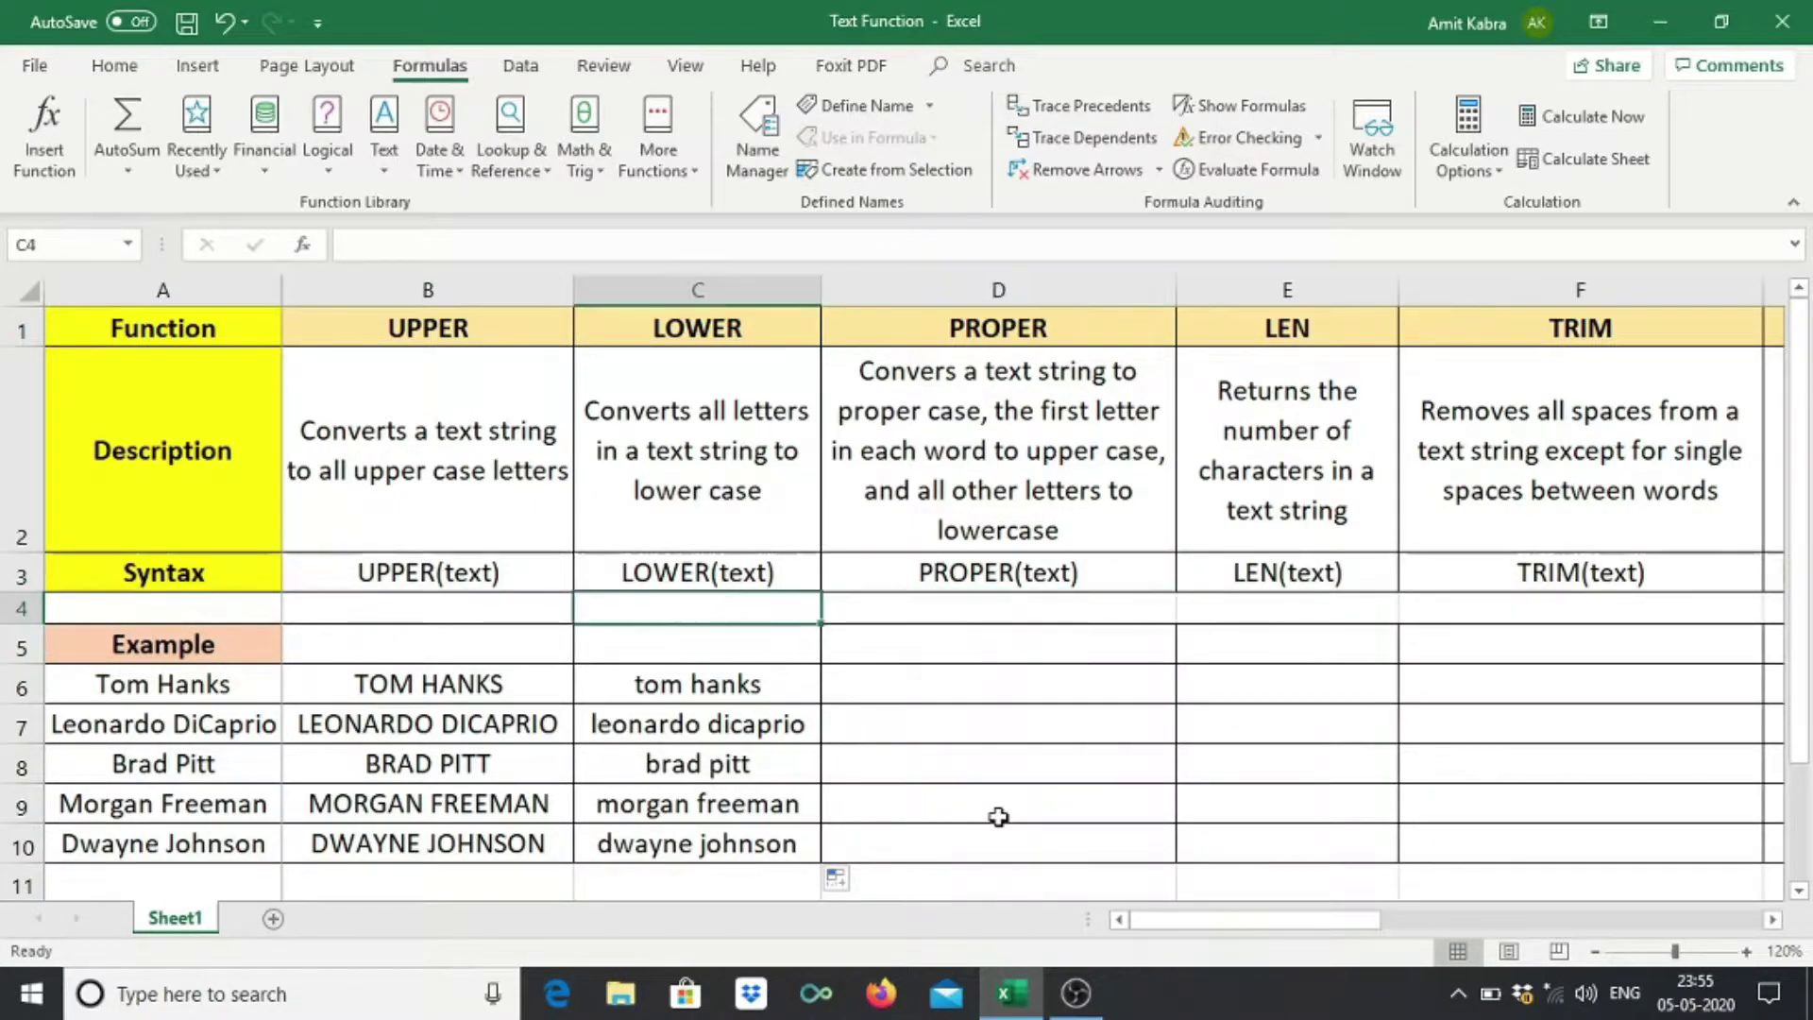
{"action": "key", "text": "Left"}
{"action": "key", "text": "Left"}
{"action": "key", "text": "Down"}
{"action": "key", "text": "Down"}
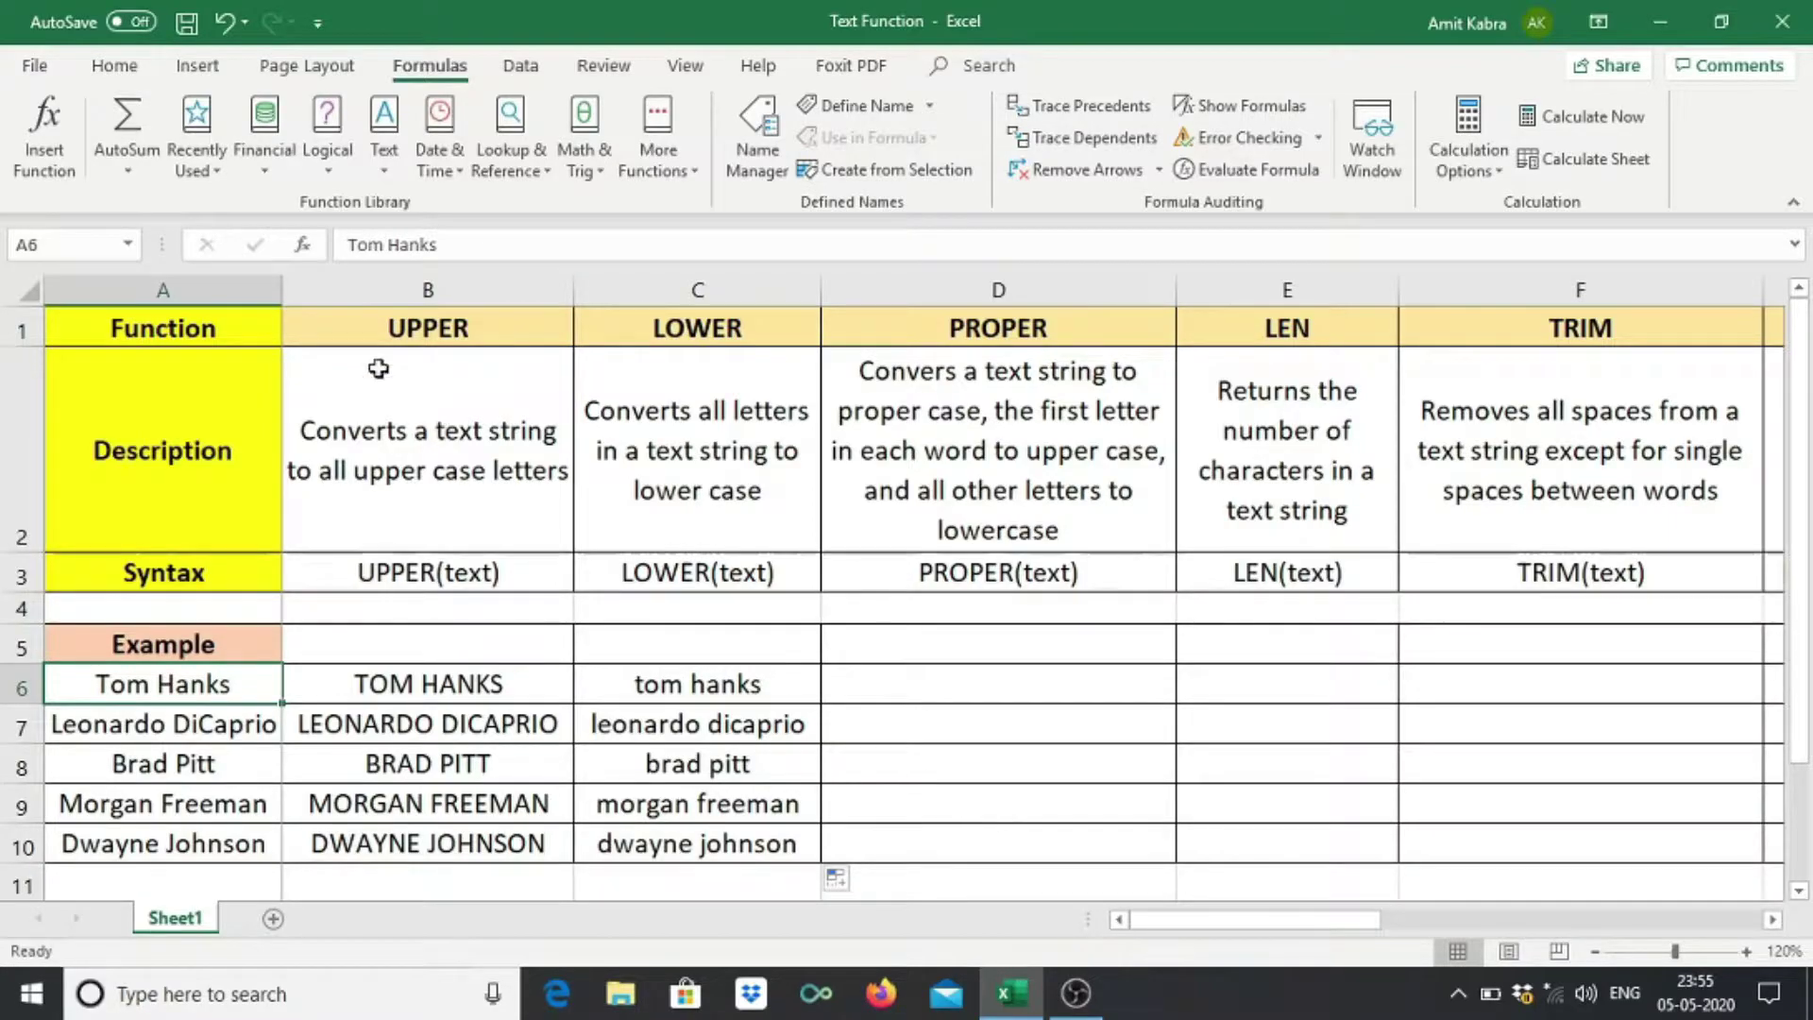
{"action": "left_click", "coordinate": [399, 245]}
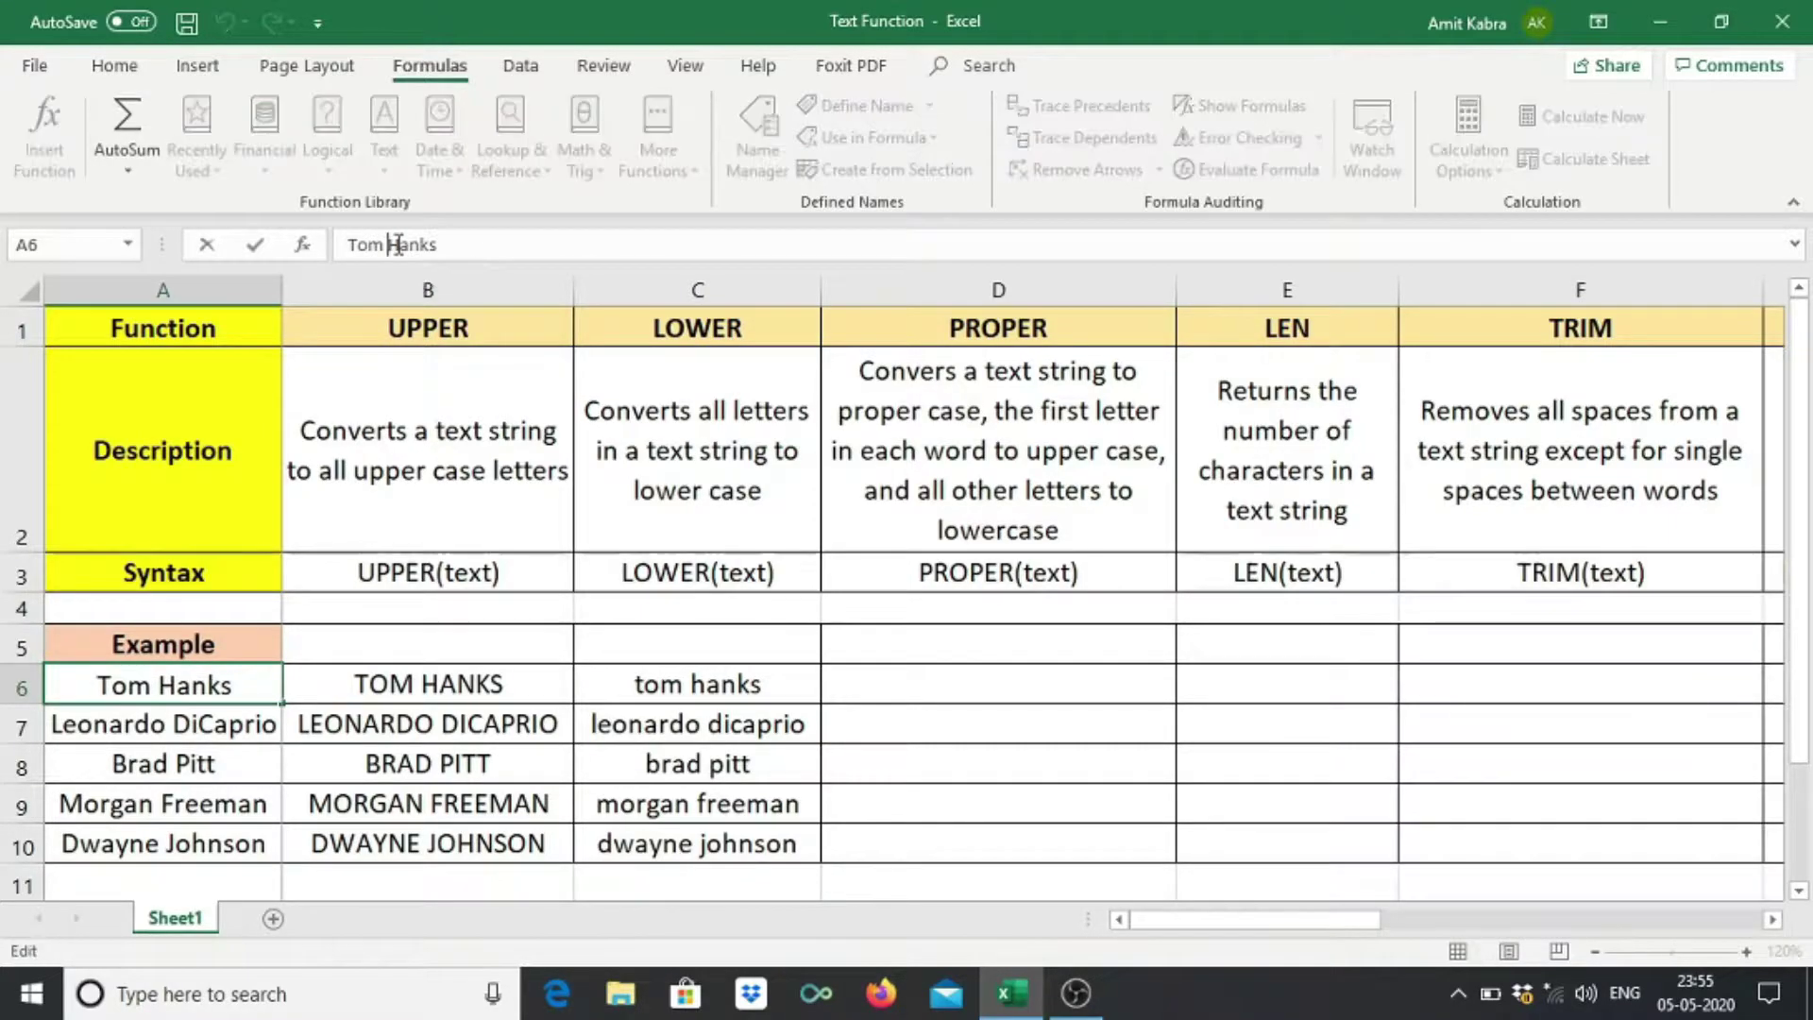
{"action": "key", "text": "BackSpace"}
{"action": "key", "text": "BackSpace"}
{"action": "type", "text": "OM"}
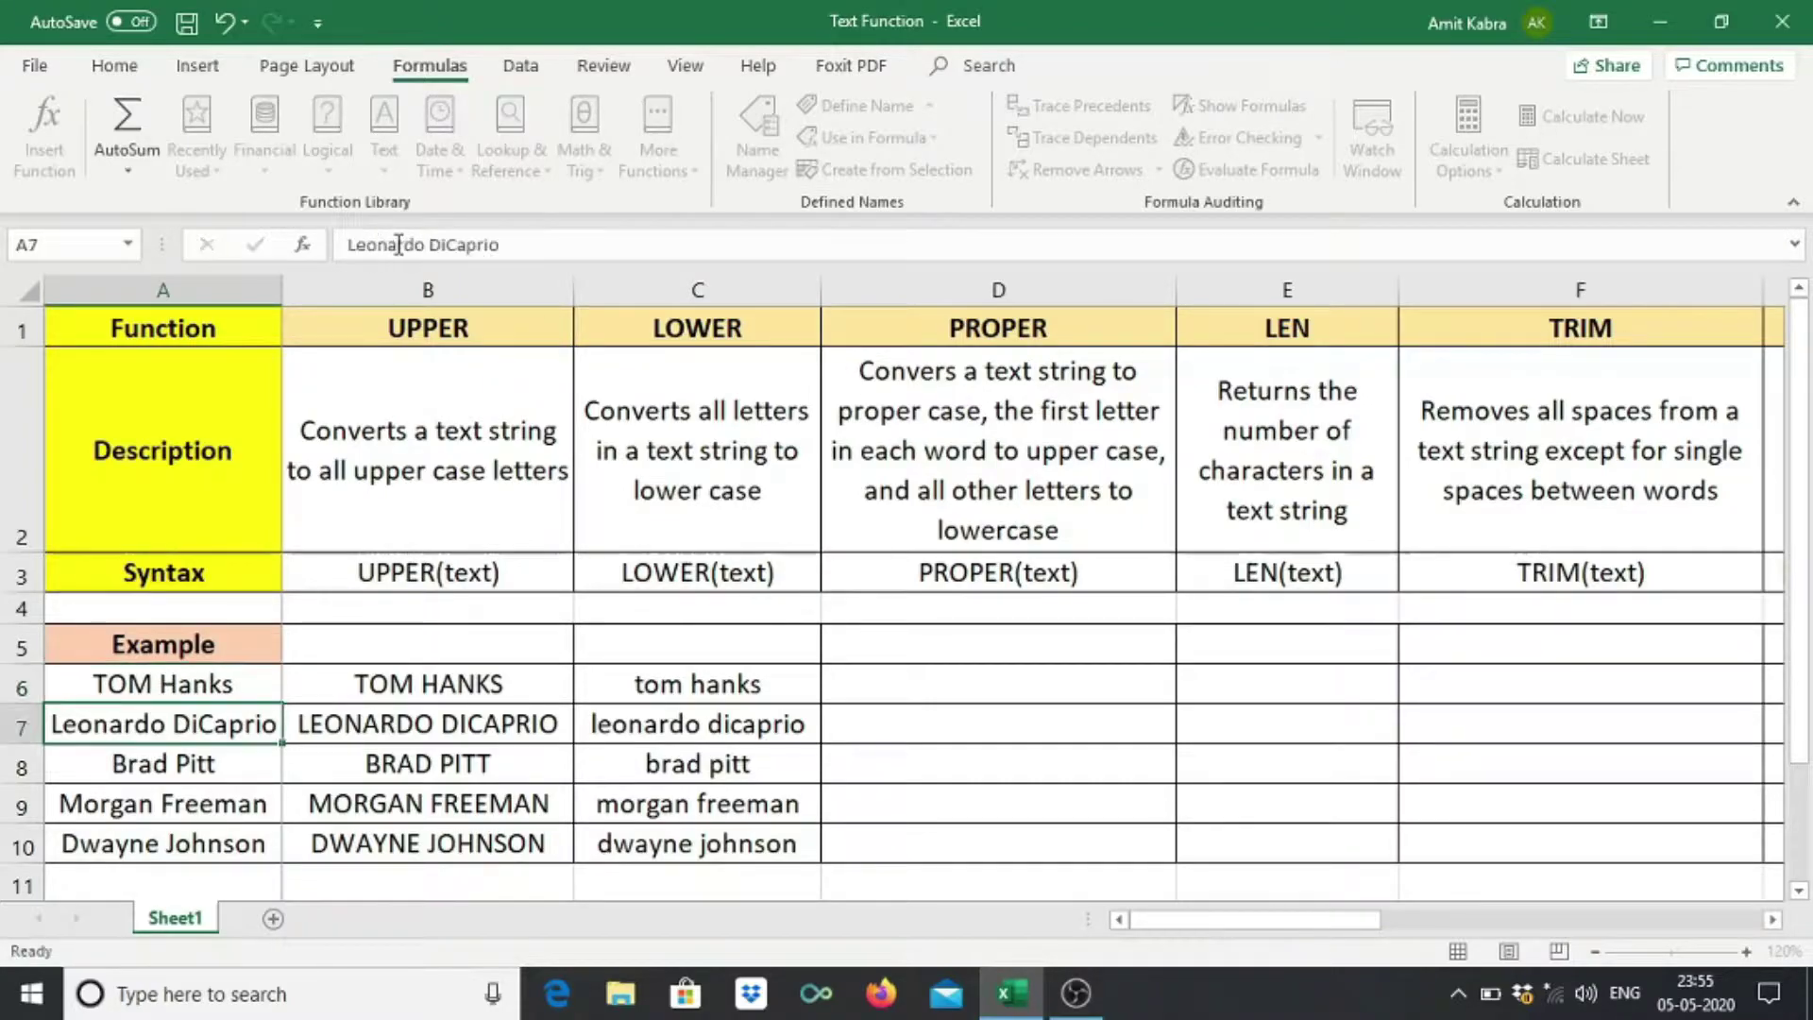
{"action": "key", "text": "ctrl+Return"}
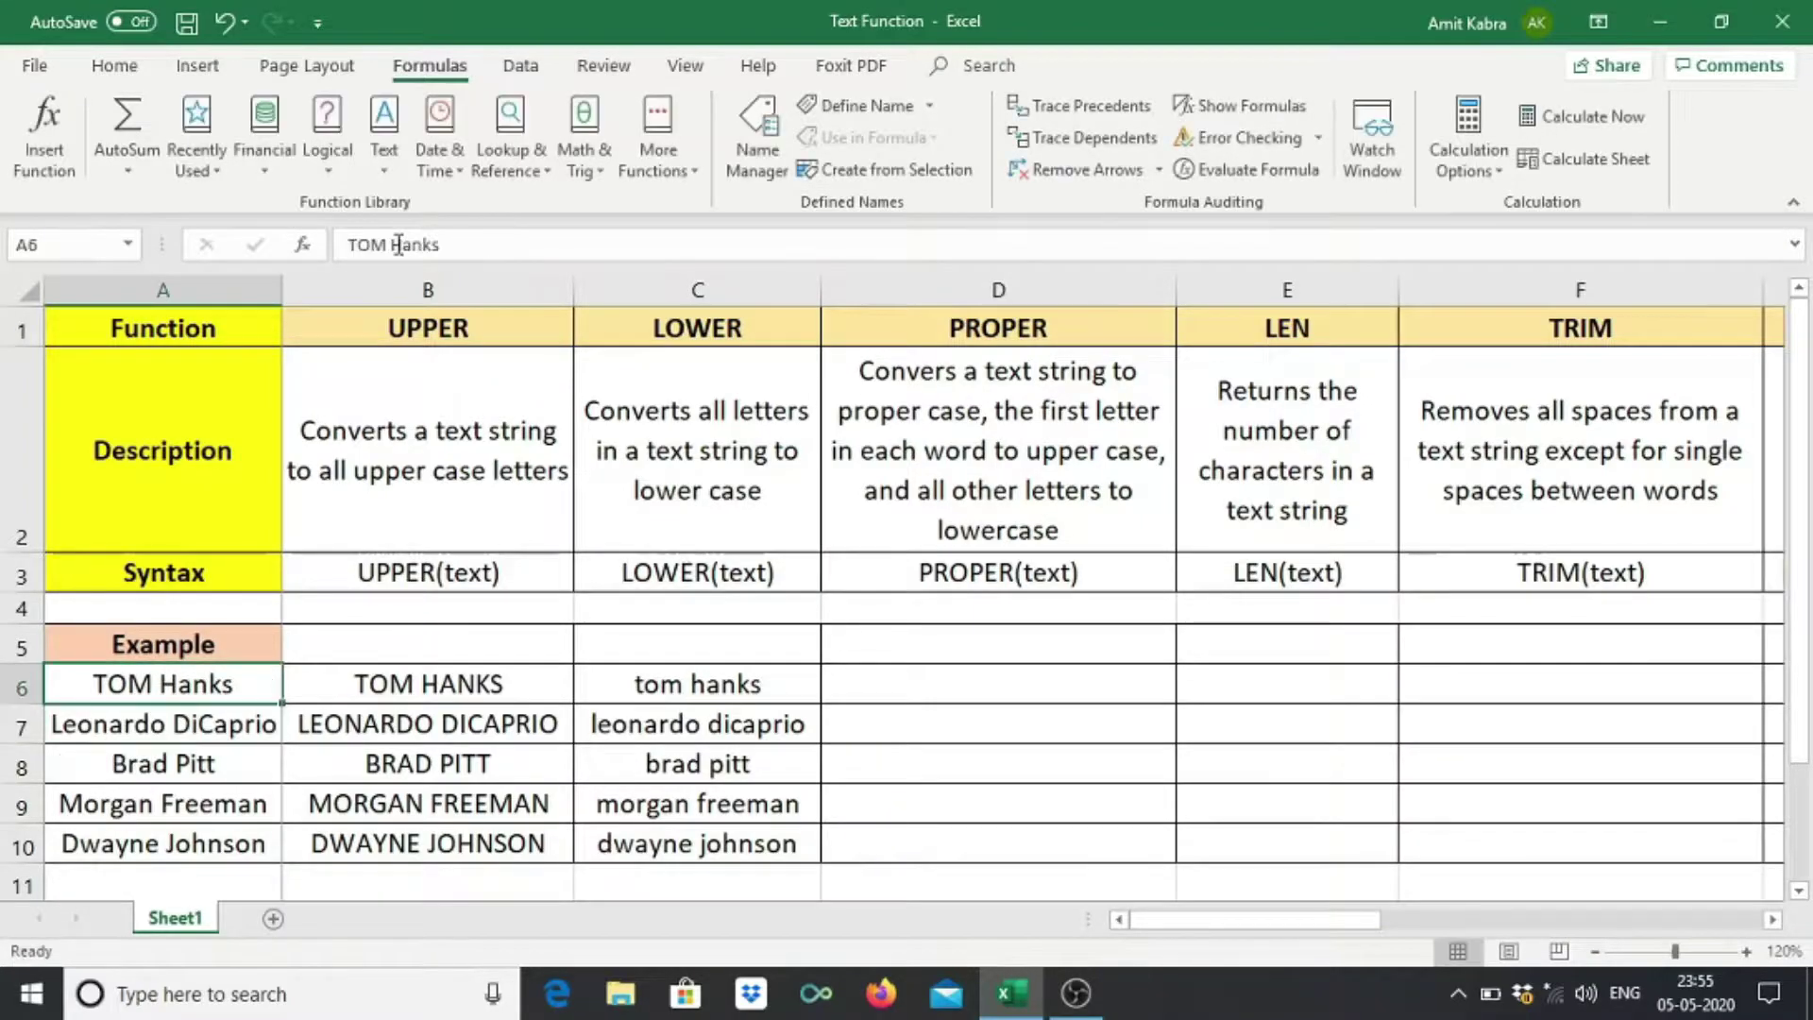
{"action": "left_click", "coordinate": [472, 255]}
{"action": "key", "text": "BackSpace"}
{"action": "type", "text": "S"}
{"action": "key", "text": "Return"}
Change the capitalization of the example name in cell A8 to "Brad PiTT".
{"action": "key", "text": "Down"}
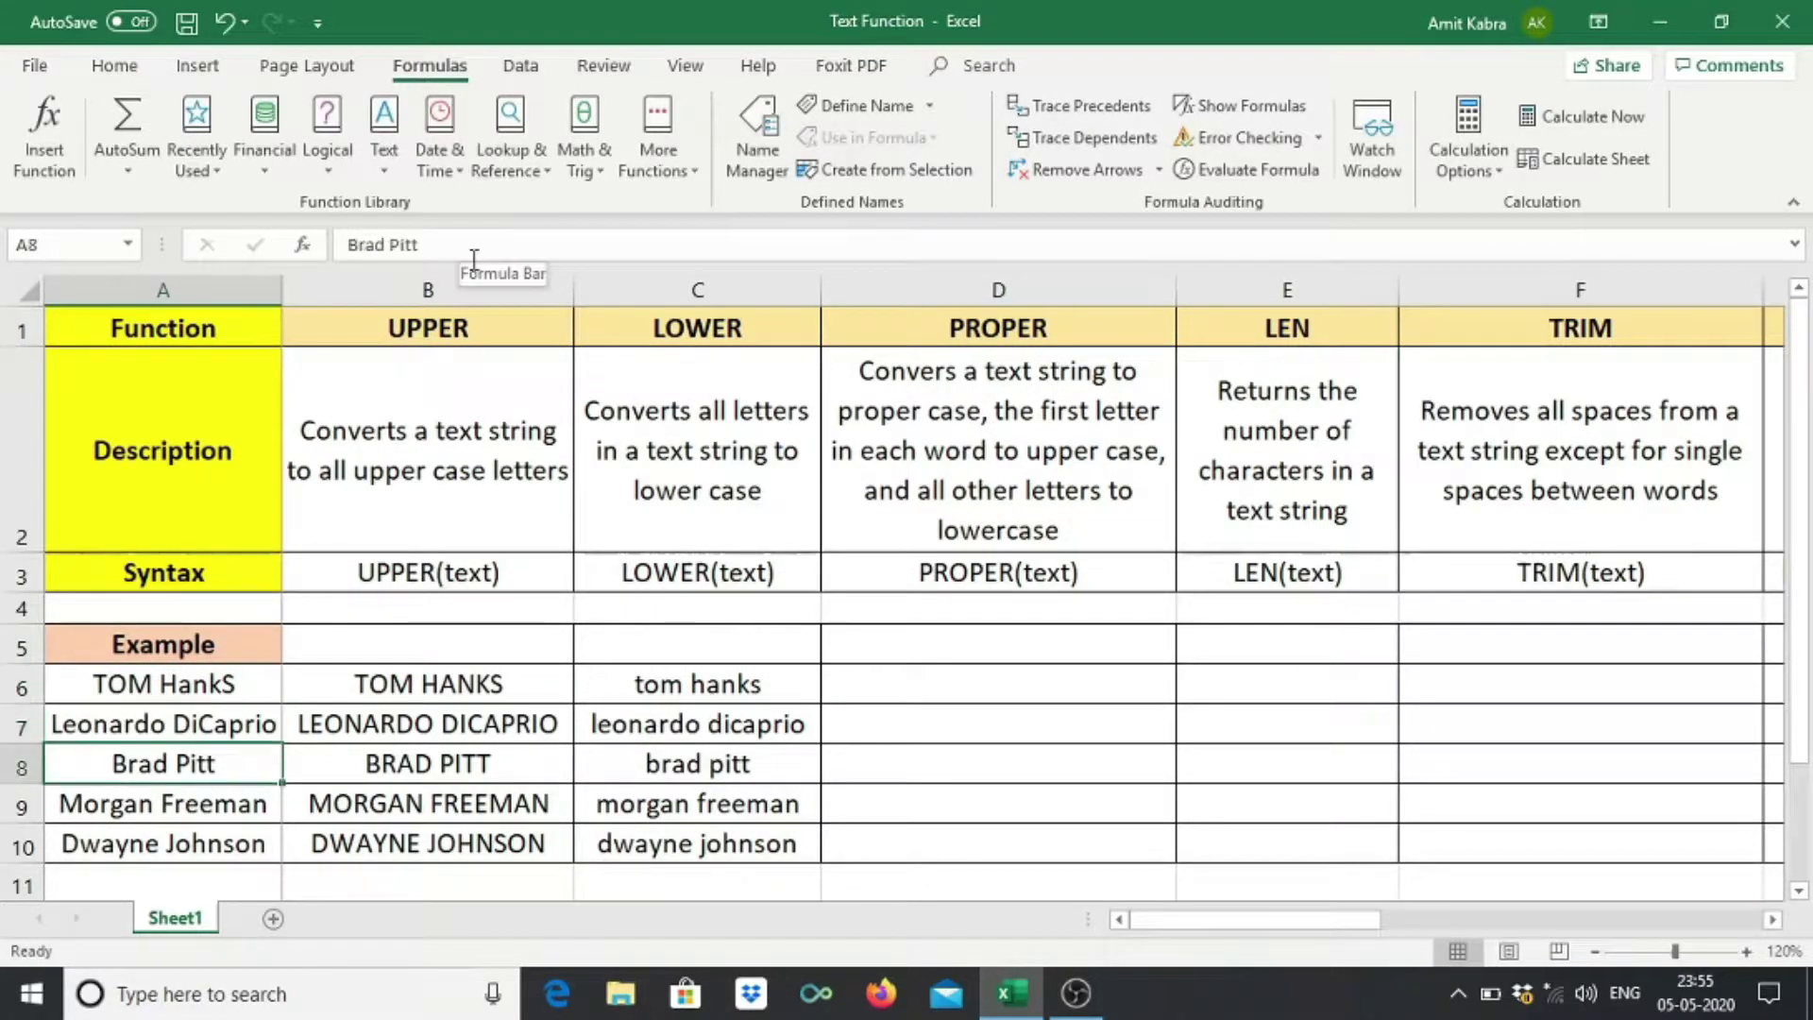
{"action": "left_click", "coordinate": [474, 259]}
{"action": "key", "text": "BackSpace"}
{"action": "key", "text": "BackSpace"}
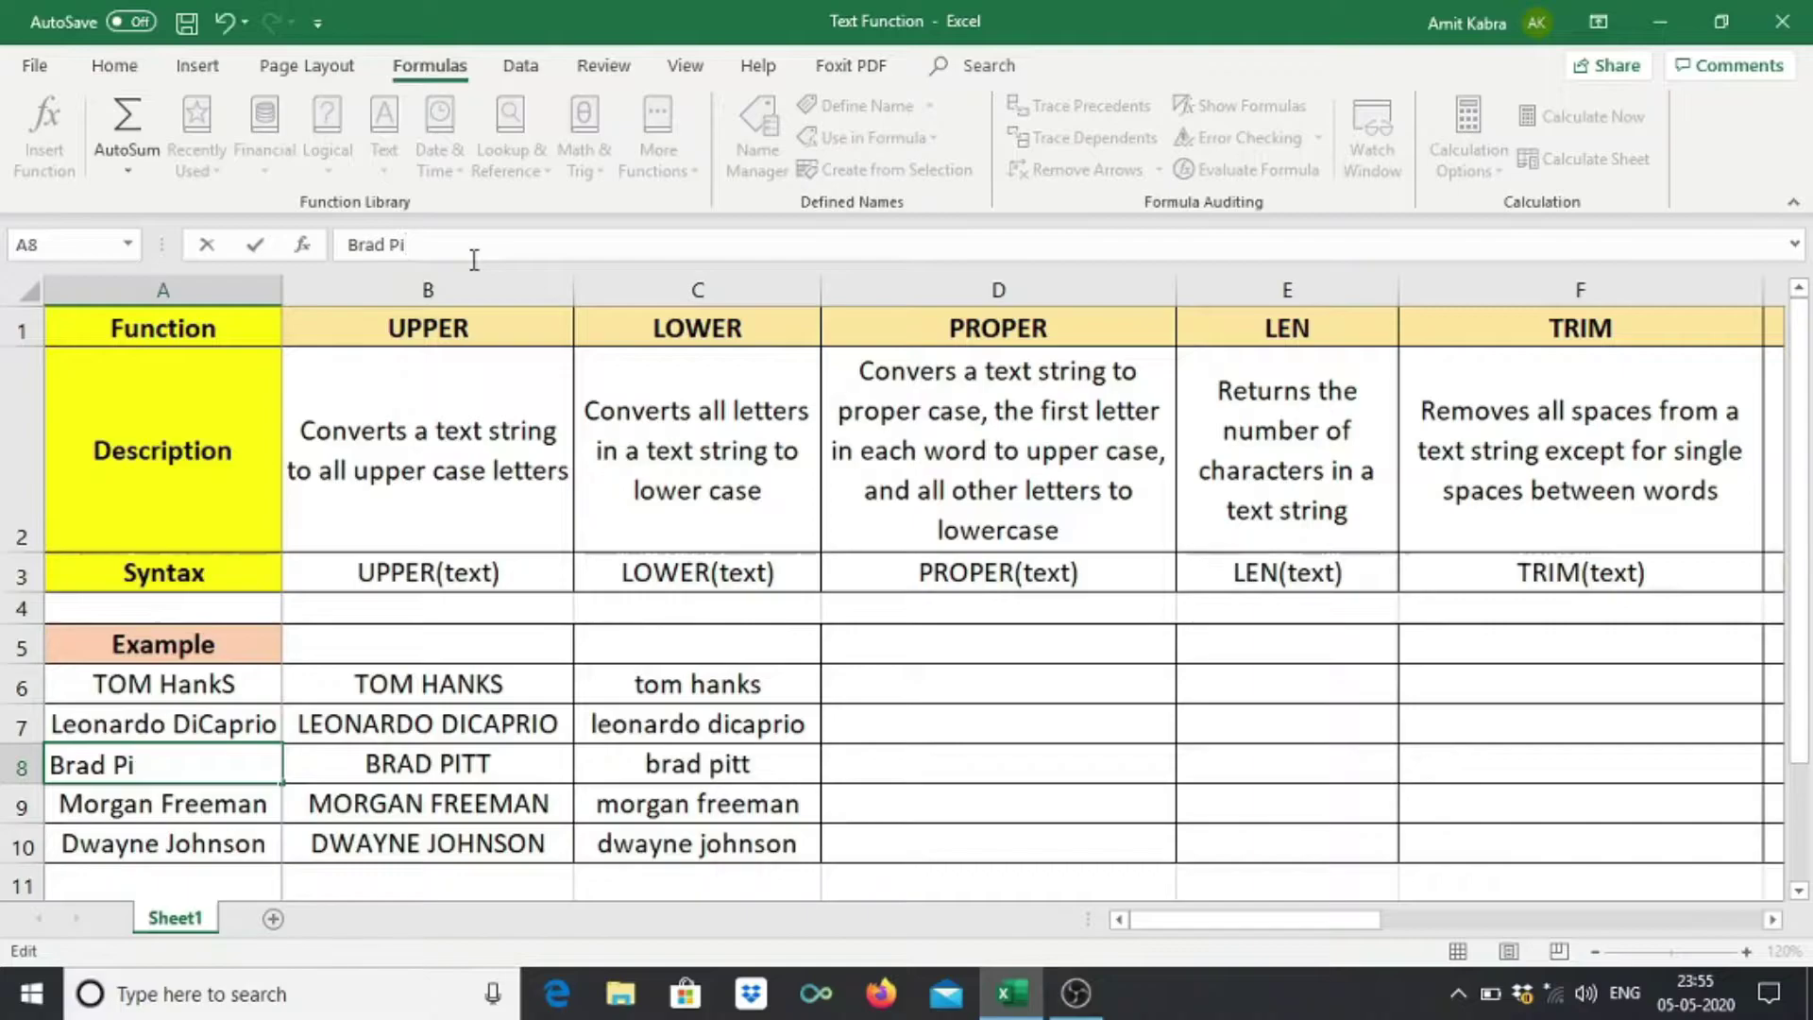
{"action": "type", "text": "TT"}
{"action": "key", "text": "Return"}
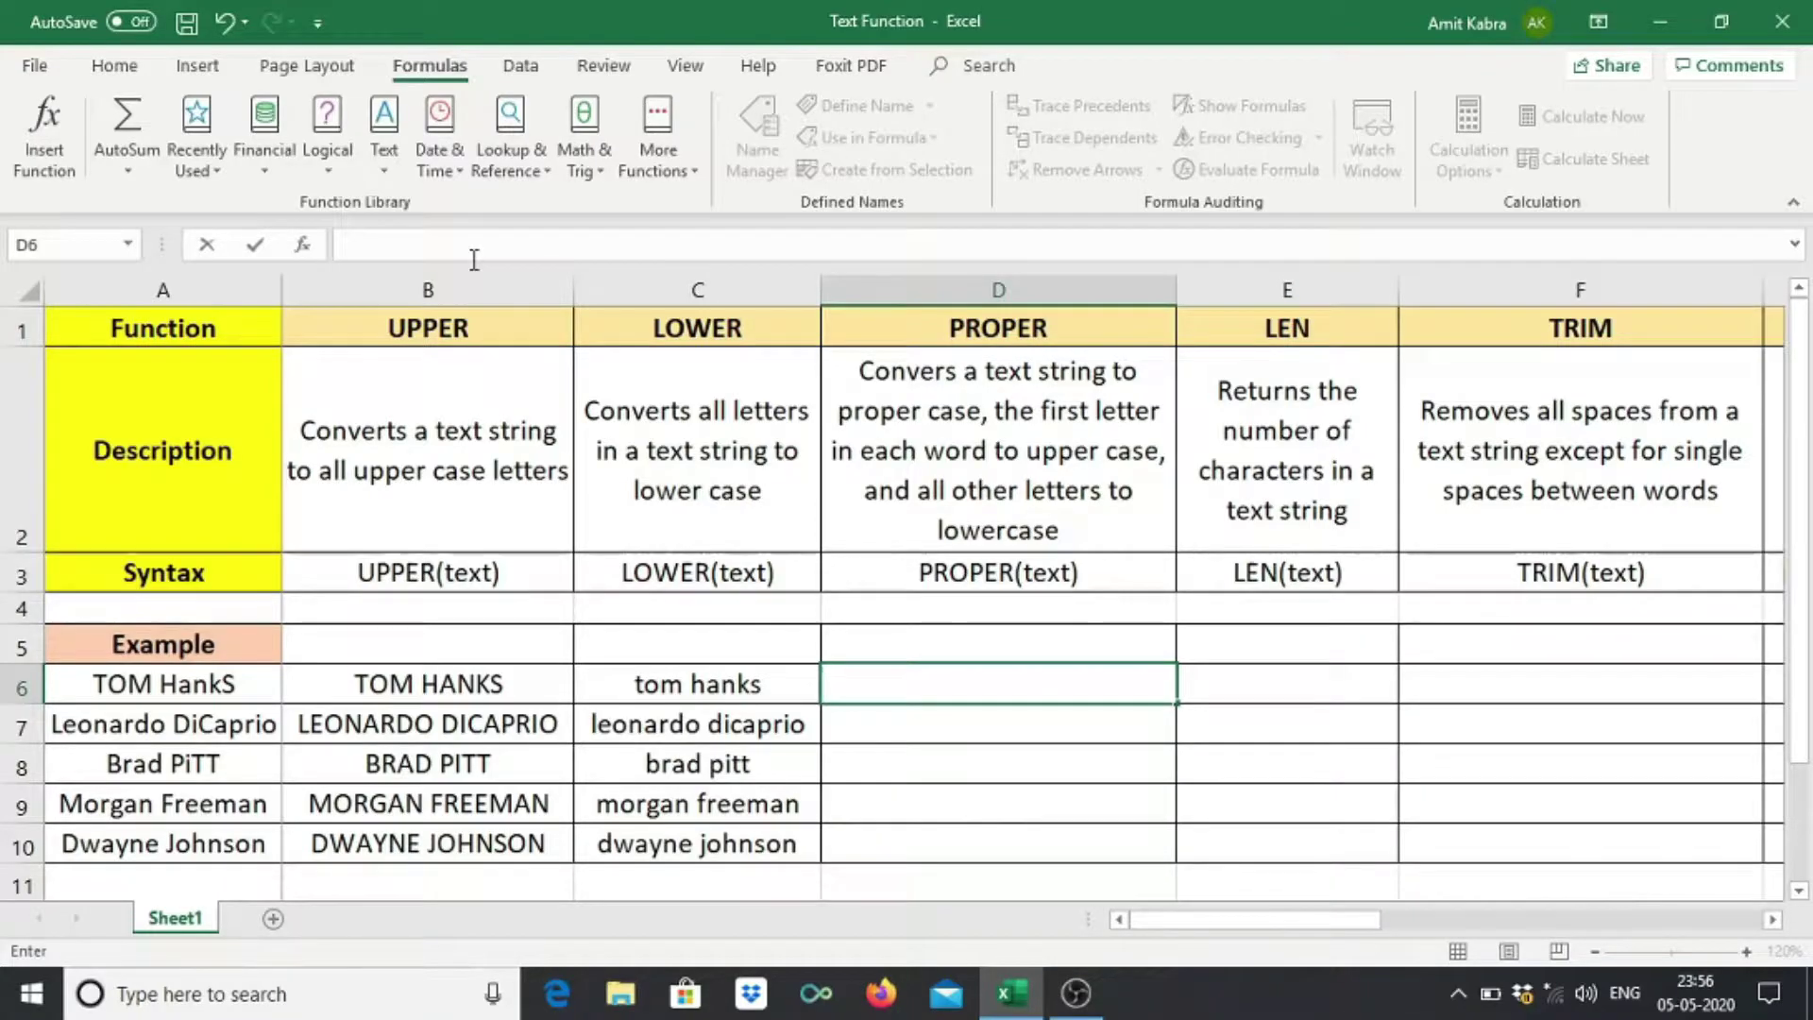
Enter =PROPER(A6) in cell D6 and fill the formula down to D10.
{"action": "type", "text": "="}
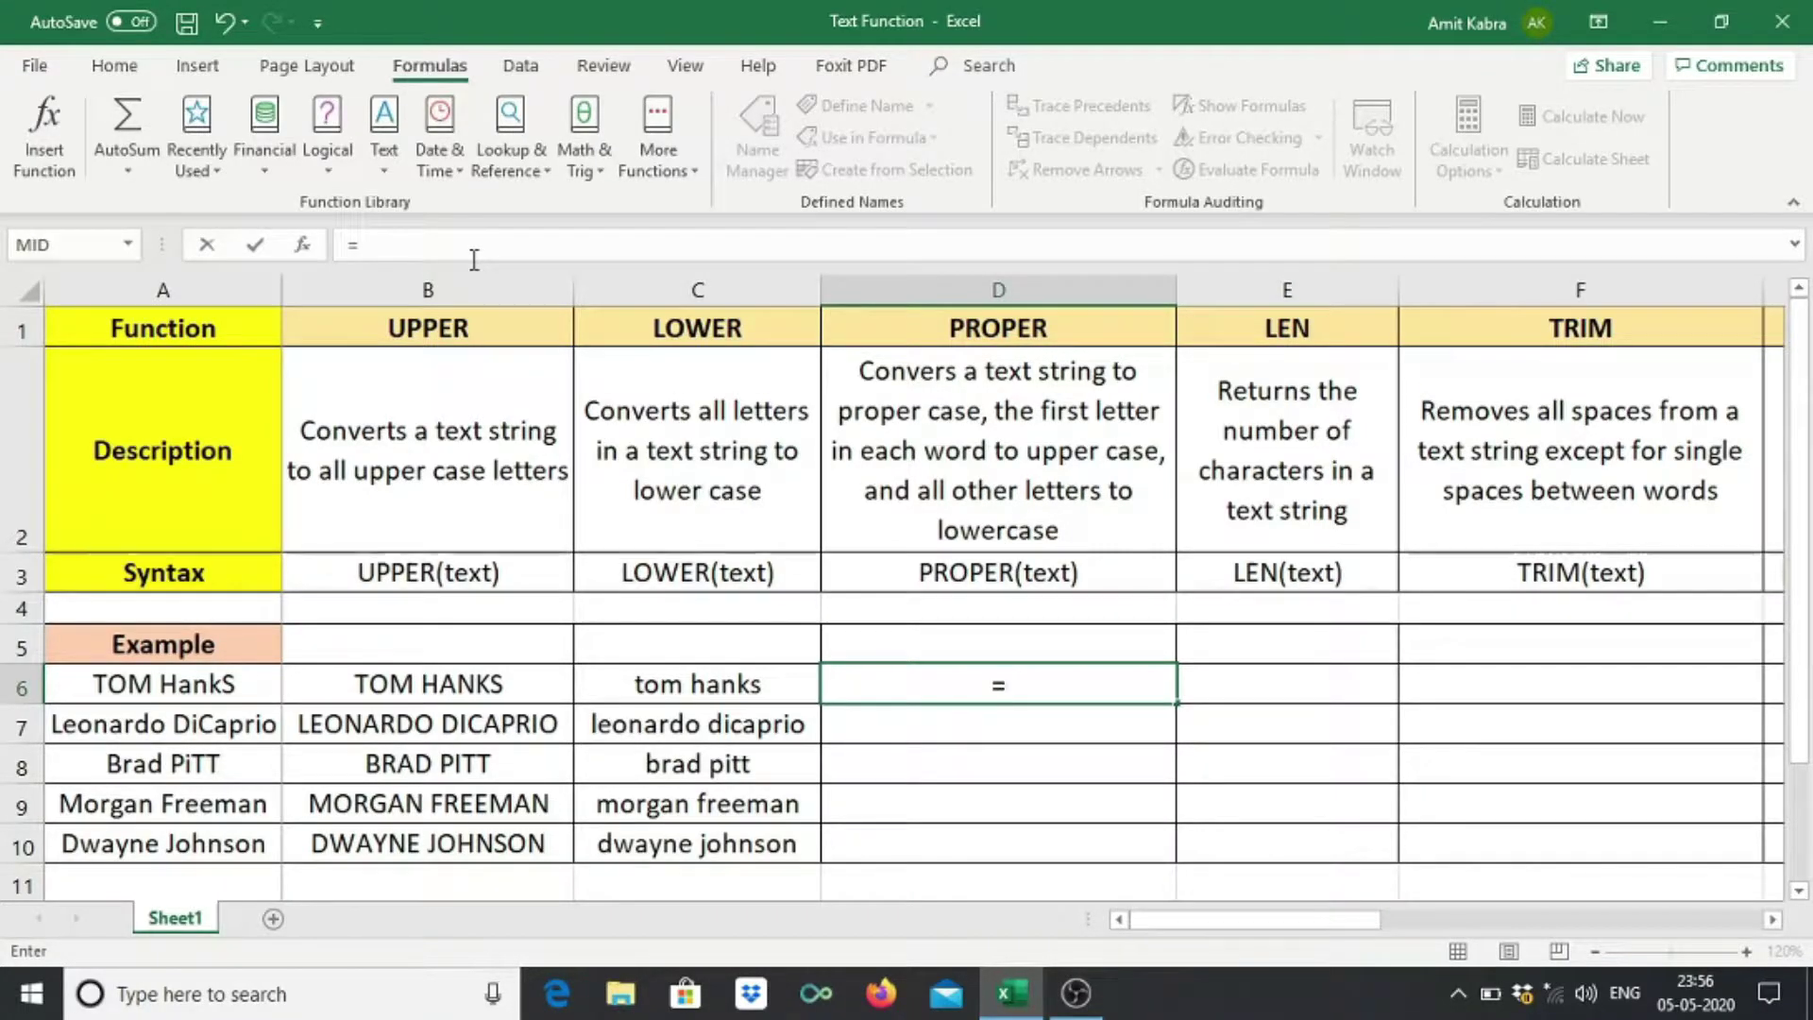
{"action": "type", "text": "prop"}
{"action": "key", "text": "Tab"}
{"action": "key", "text": "Left"}
{"action": "key", "text": "Left"}
{"action": "key", "text": "Left"}
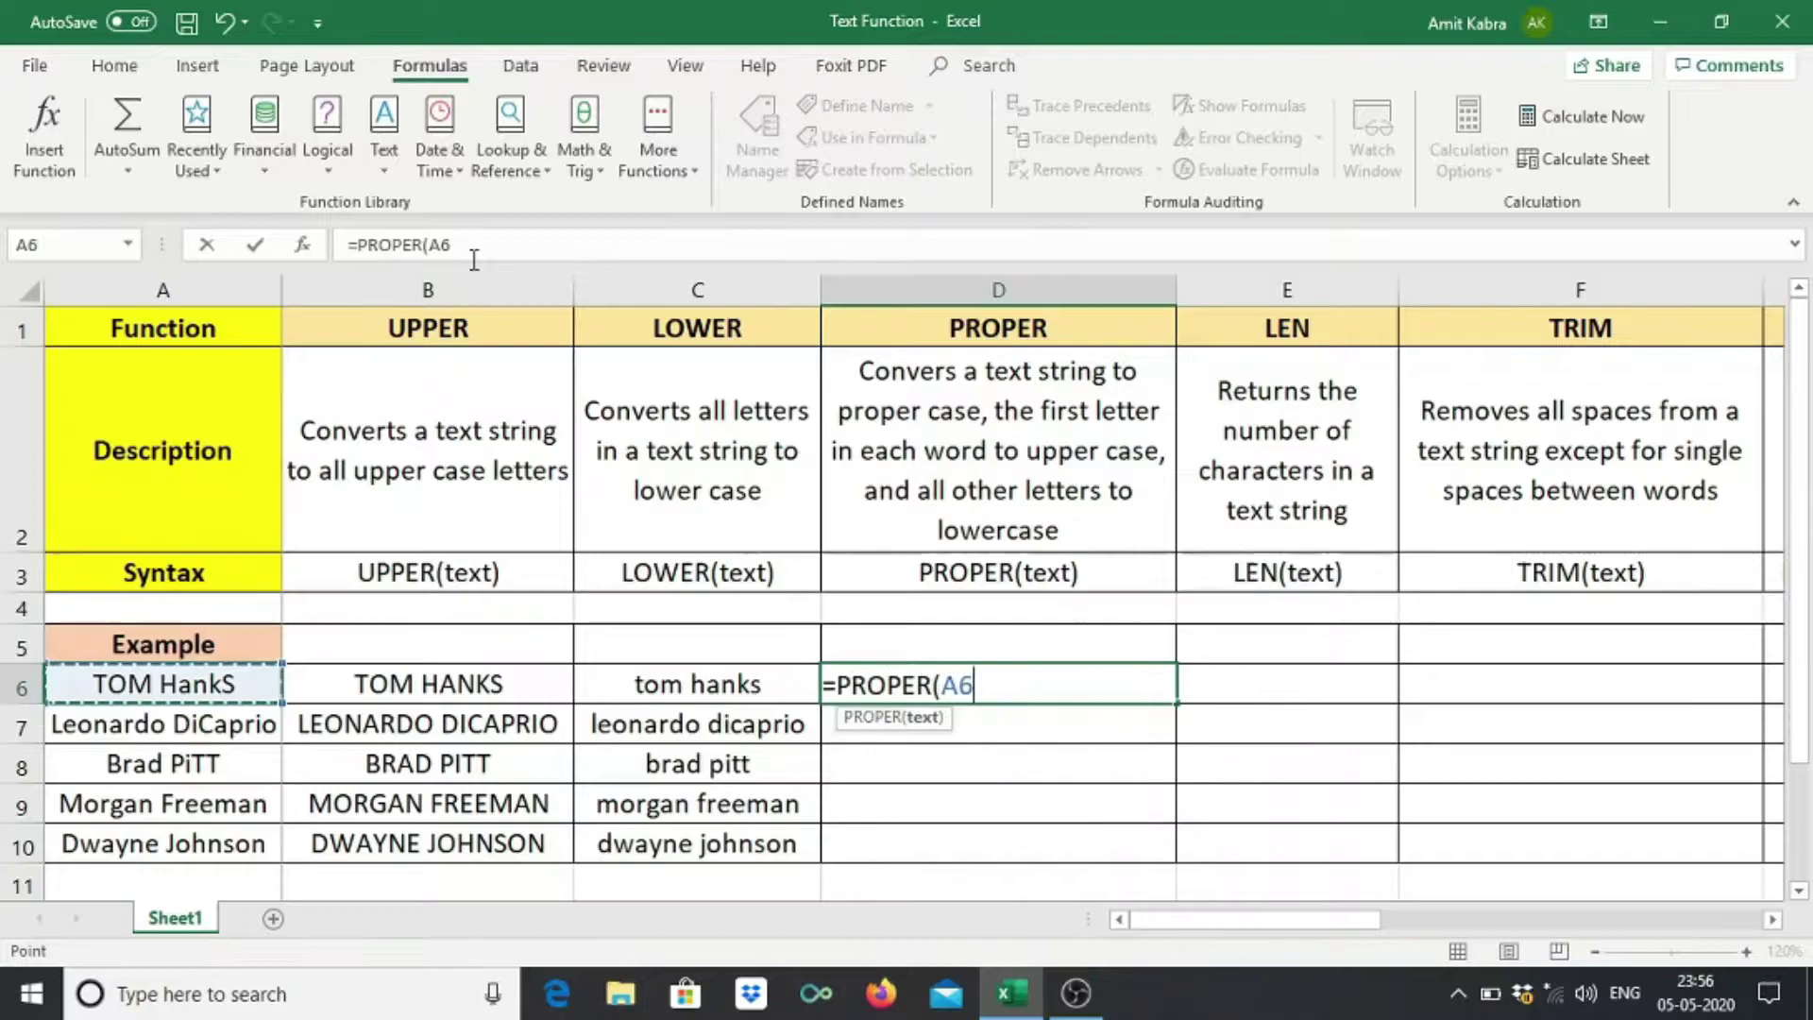
{"action": "type", "text": ")"}
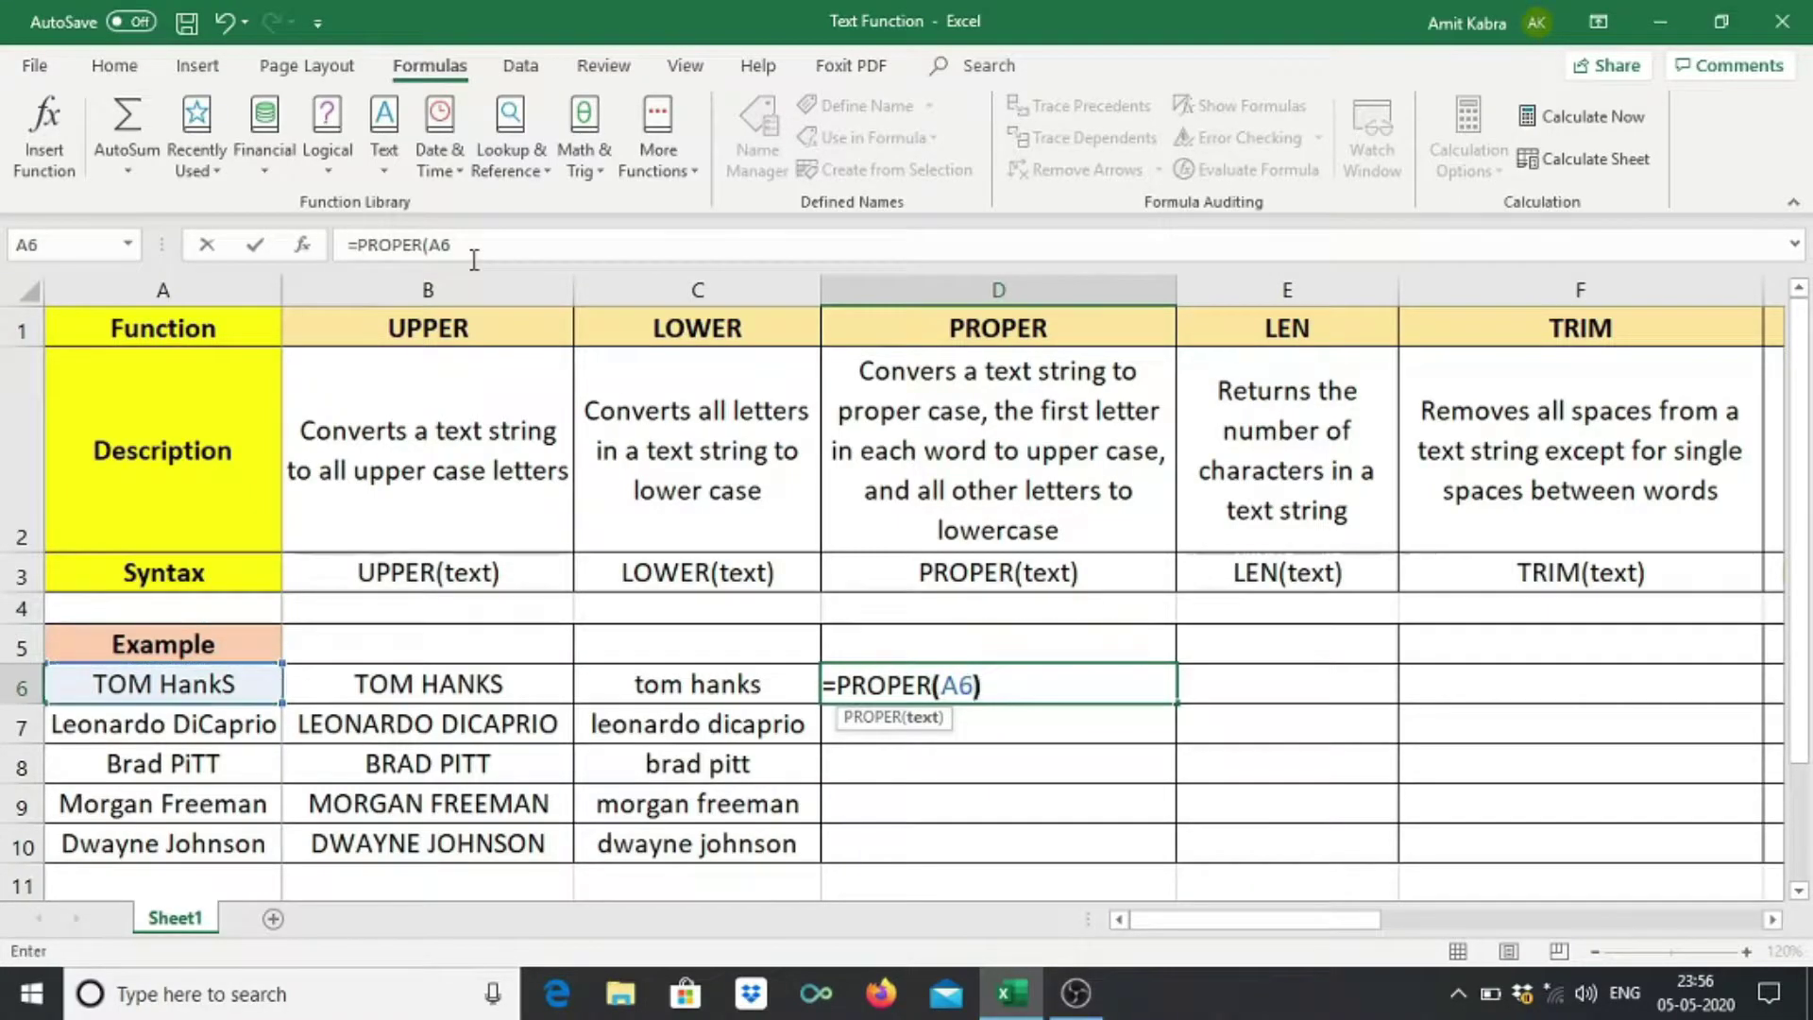
{"action": "type", "text": ")"}
{"action": "key", "text": "Return"}
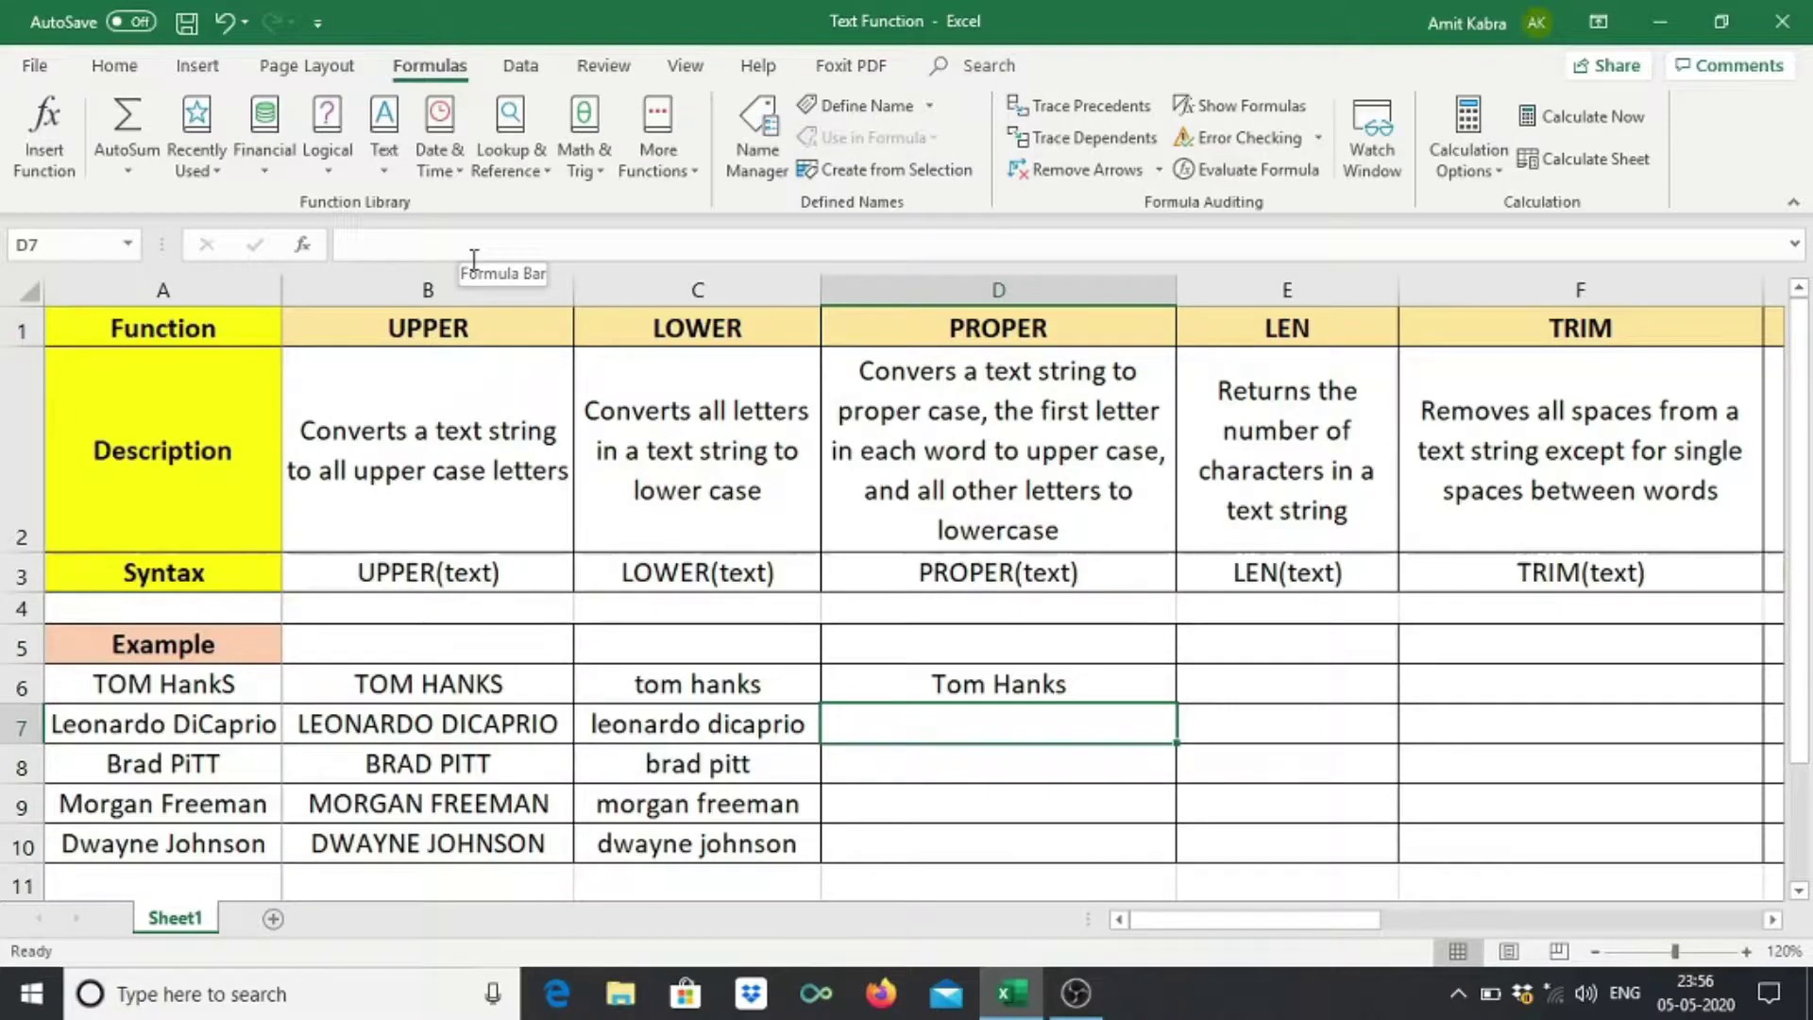
{"action": "key", "text": "Up"}
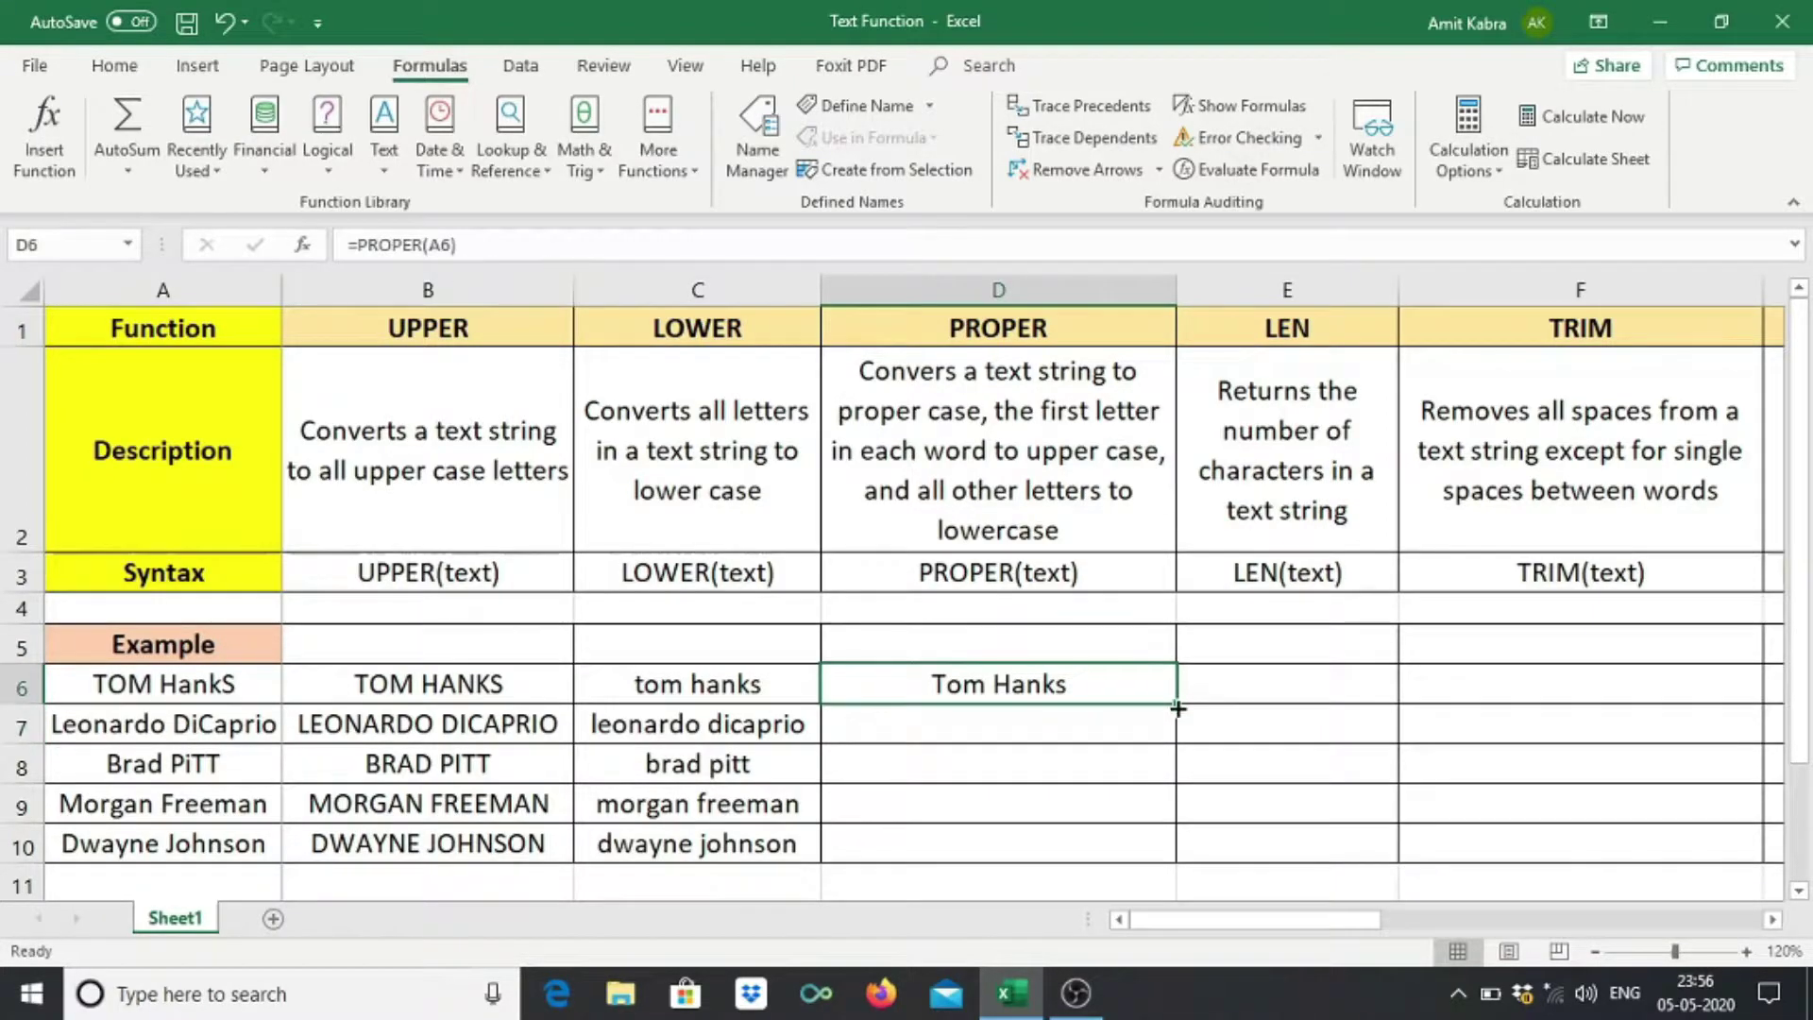
{"action": "left_click_drag", "start_coordinate": [1178, 708], "coordinate": [1171, 861]}
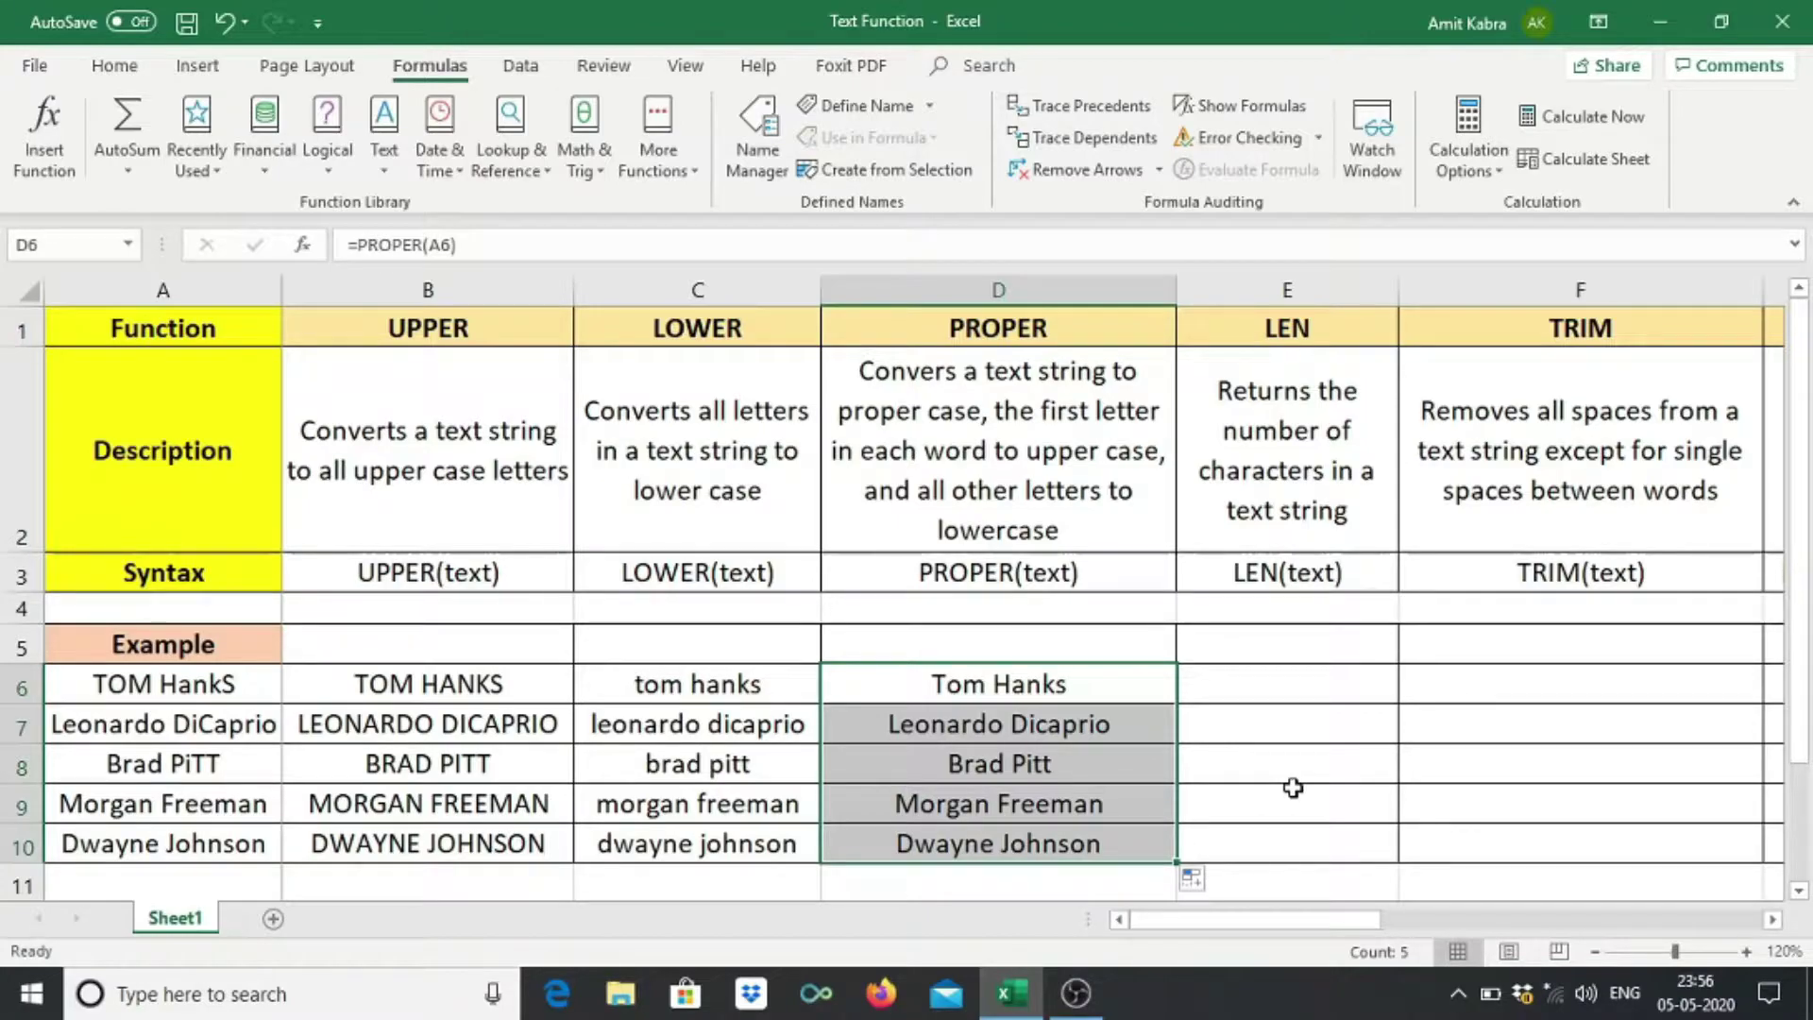
Enter =LEN(A6) in cell E6 to count the characters of the first example name.
{"action": "key", "text": "Up"}
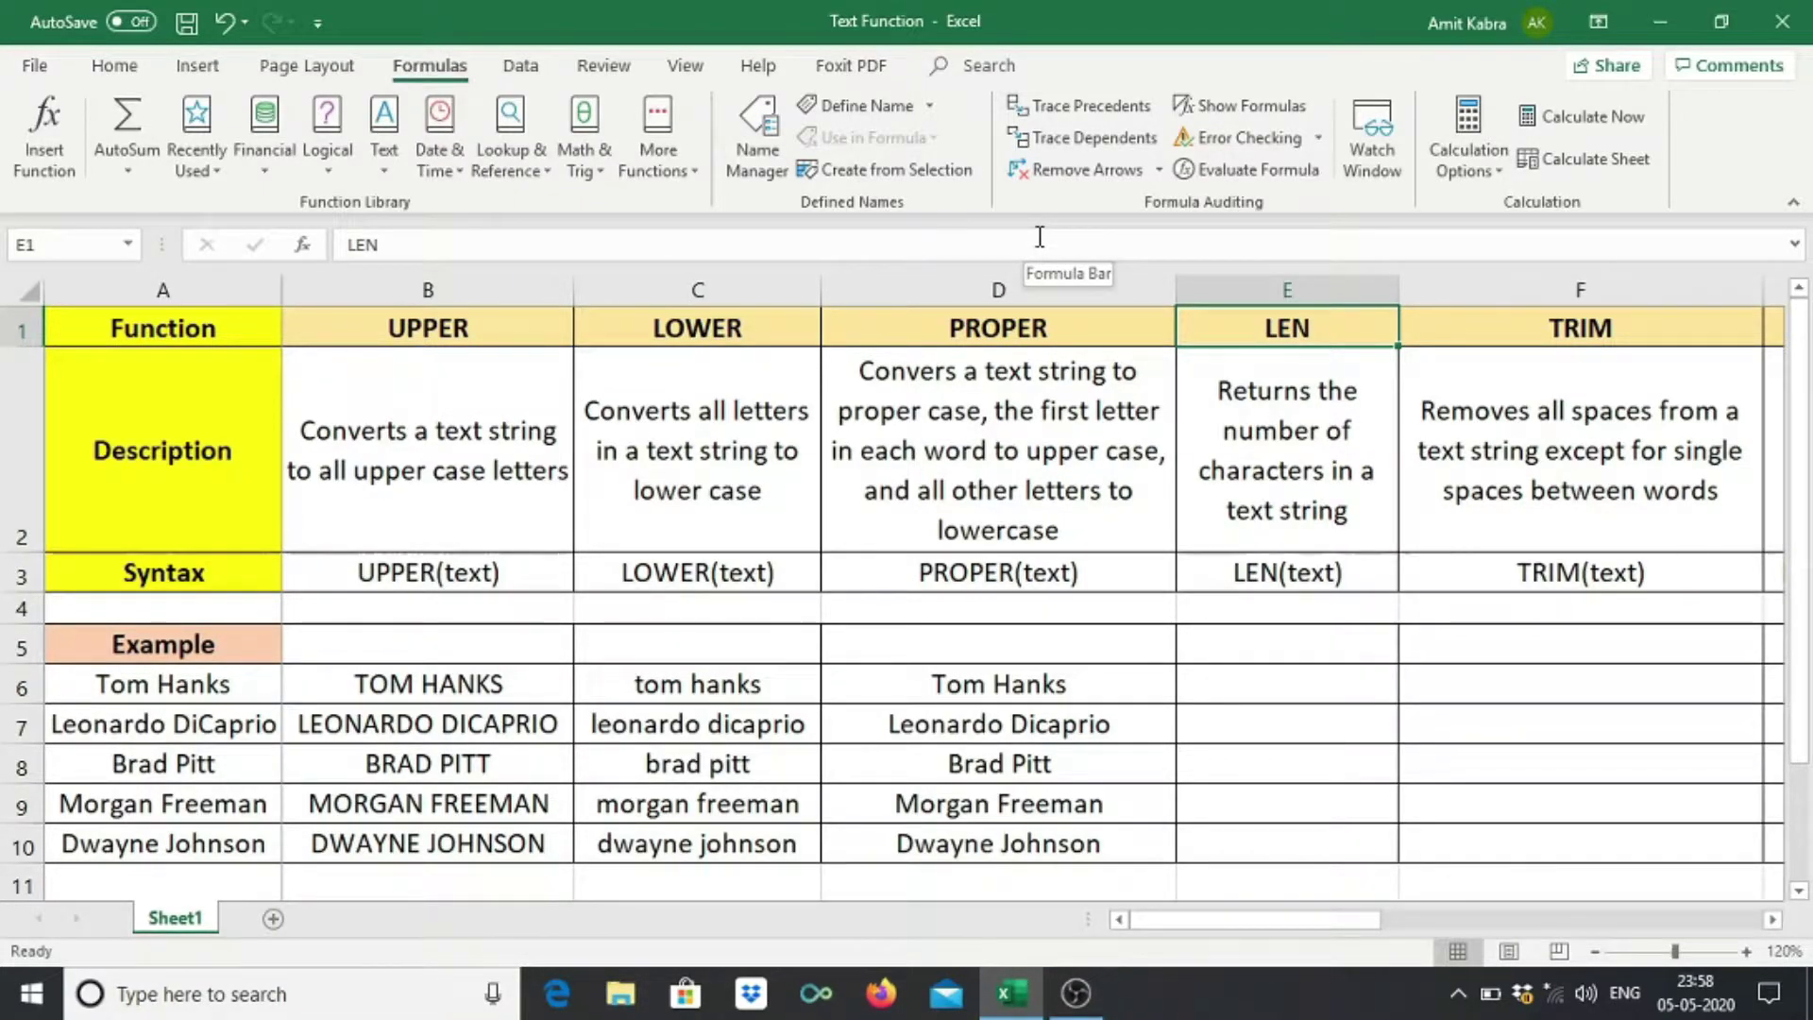
{"action": "key", "text": "Down"}
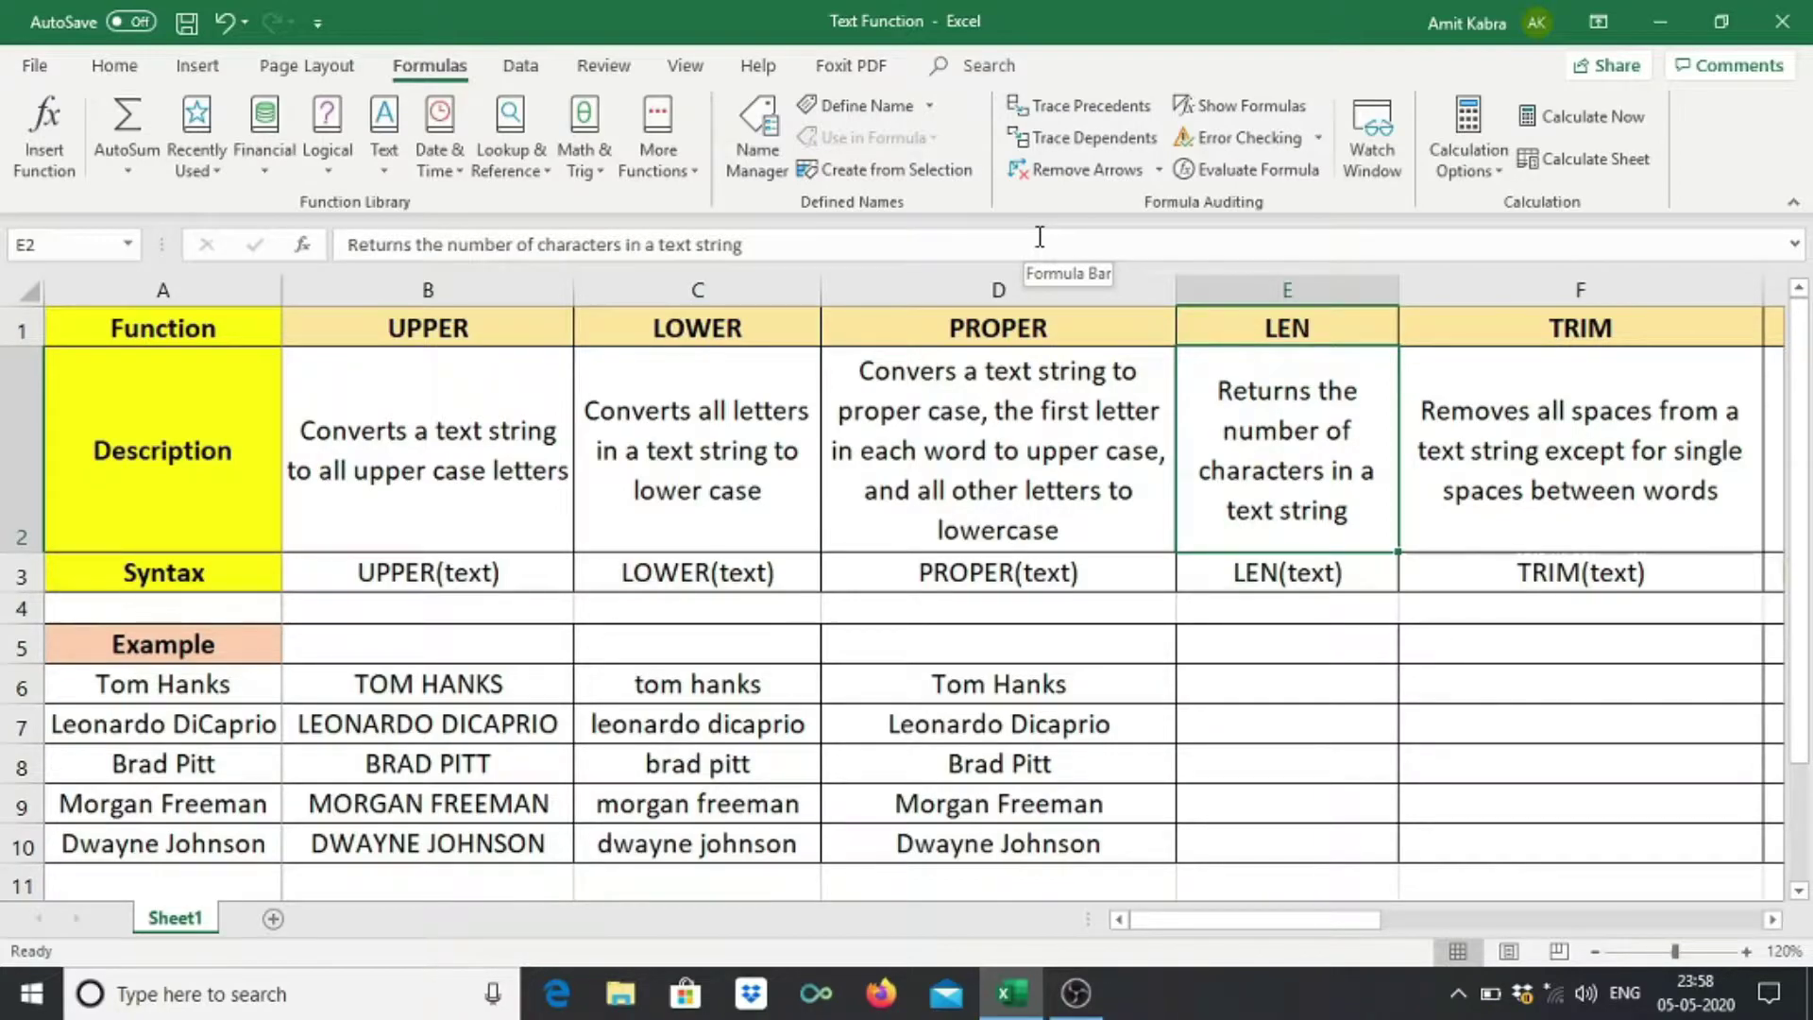
{"action": "key", "text": "Down"}
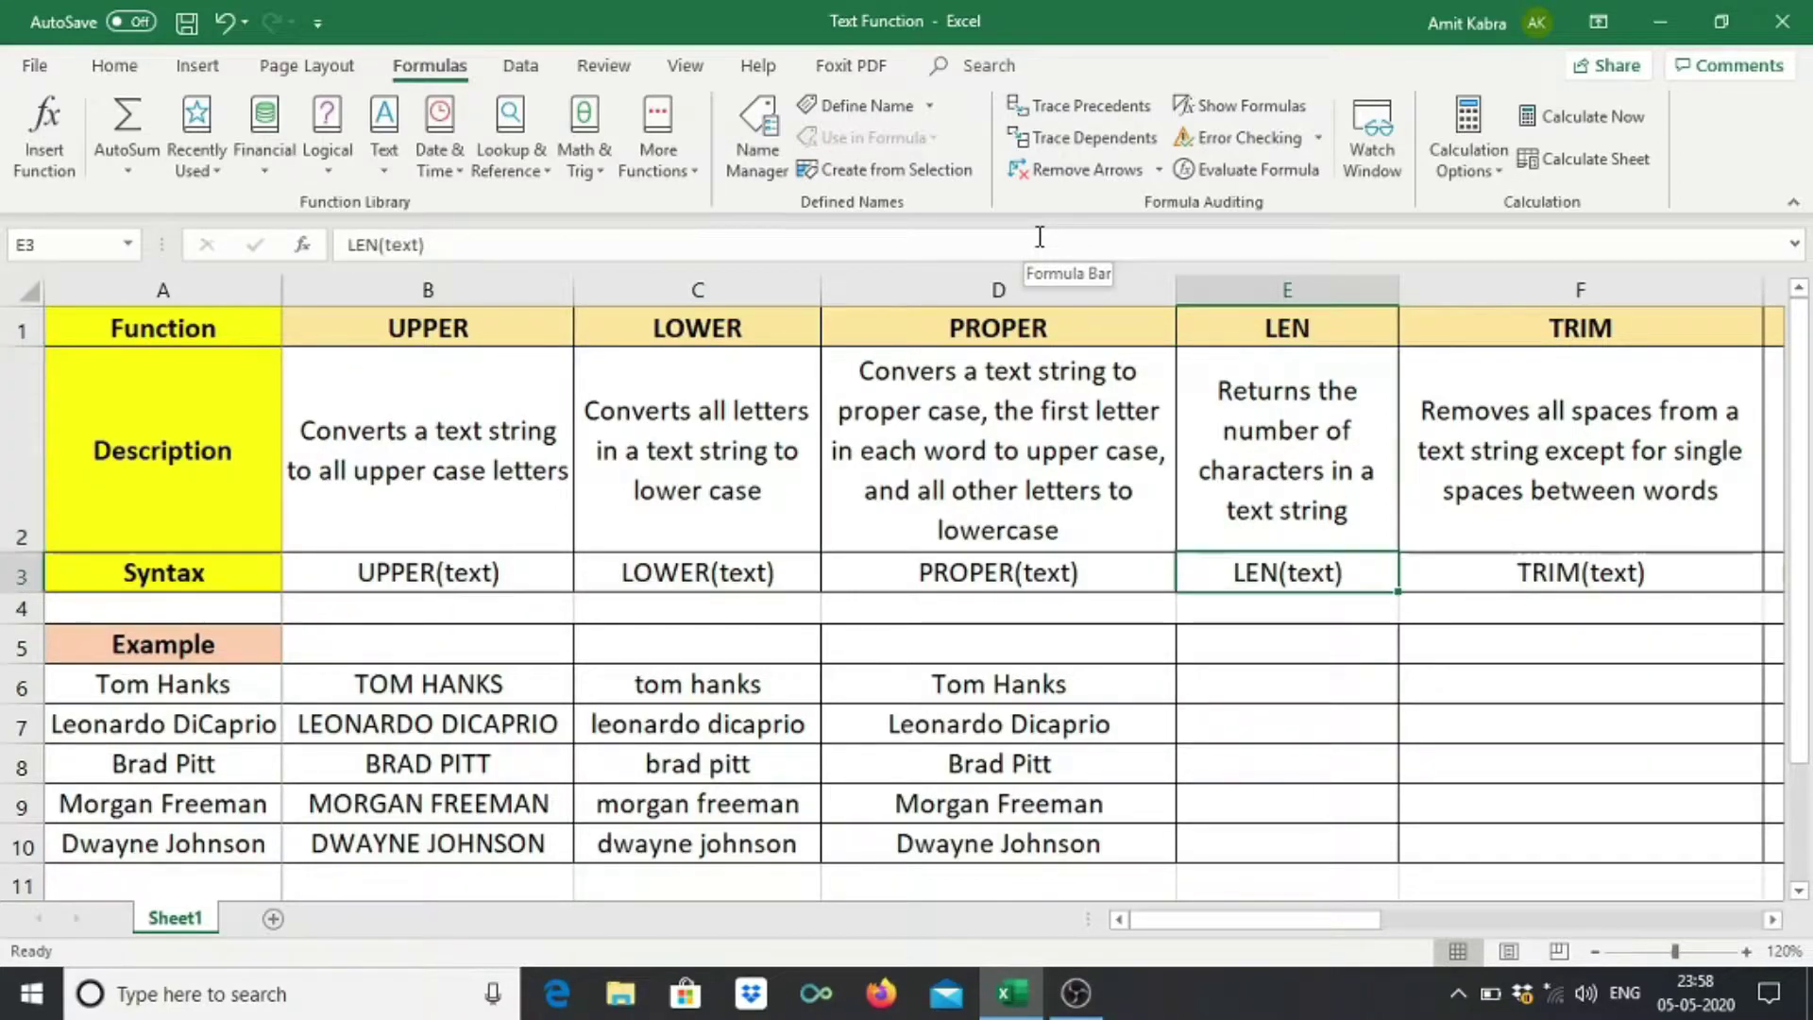
{"action": "left_click", "coordinate": [1277, 694]}
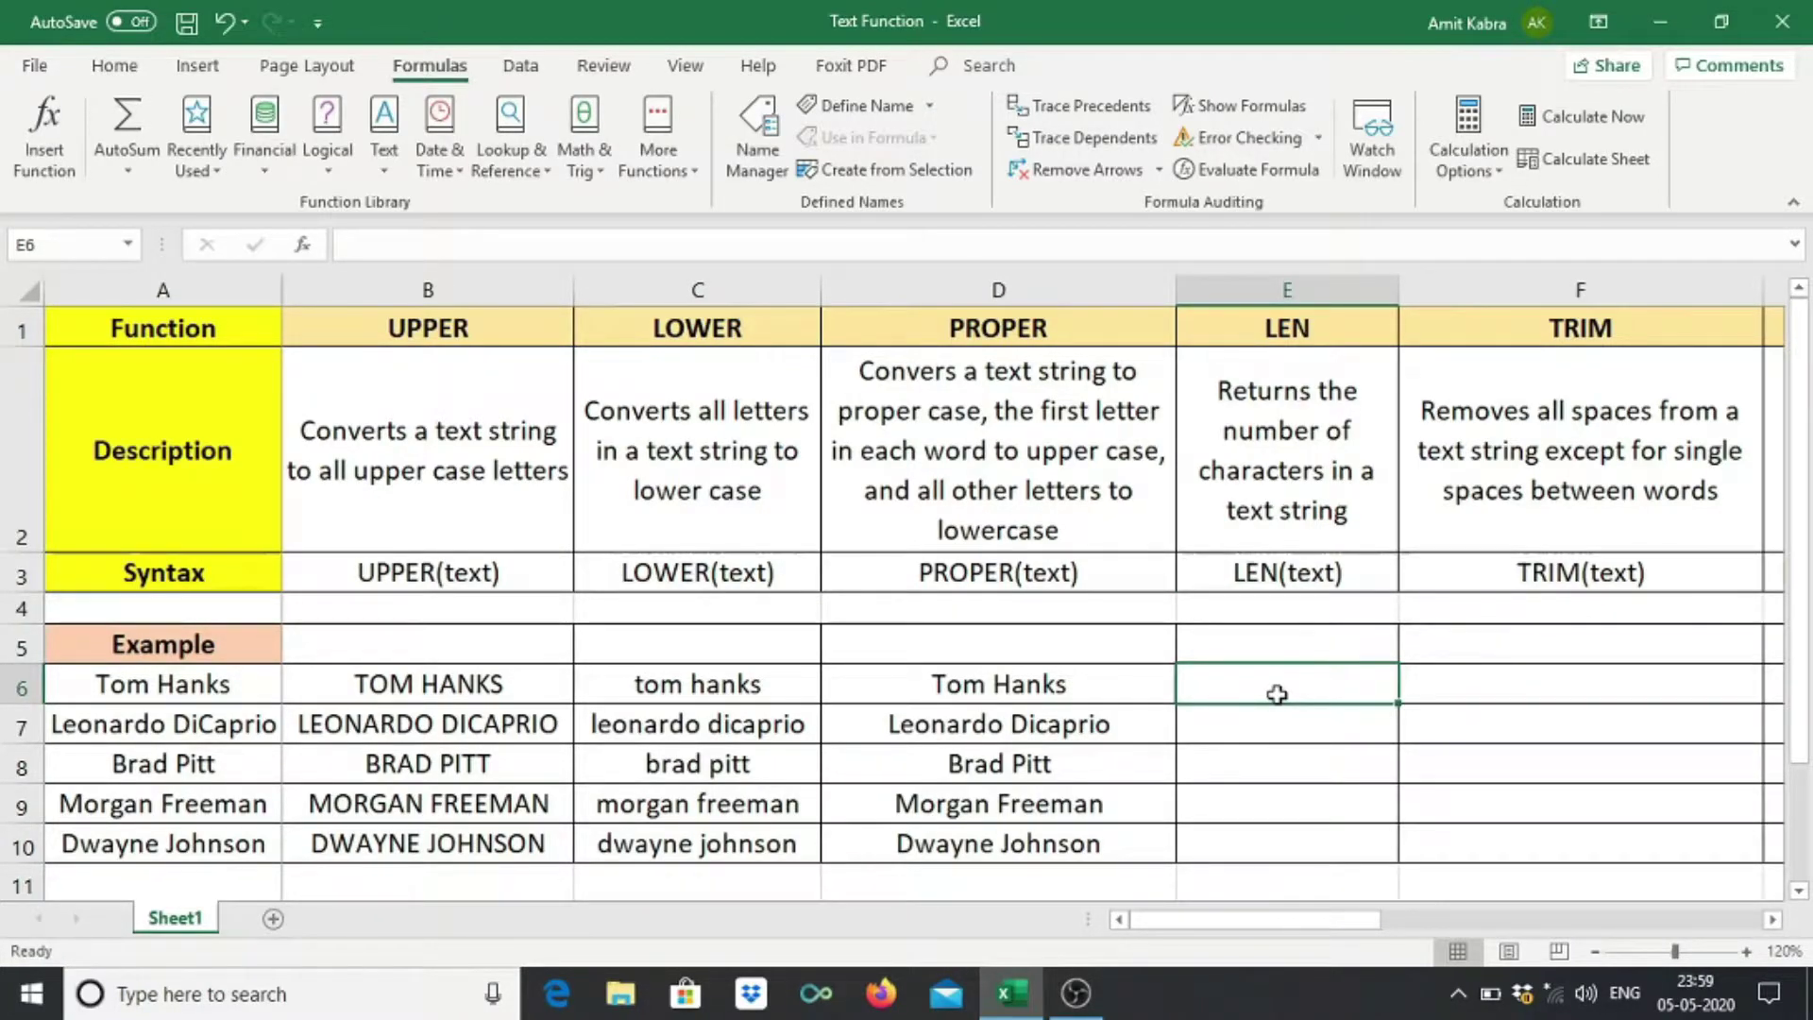
{"action": "type", "text": "=le"}
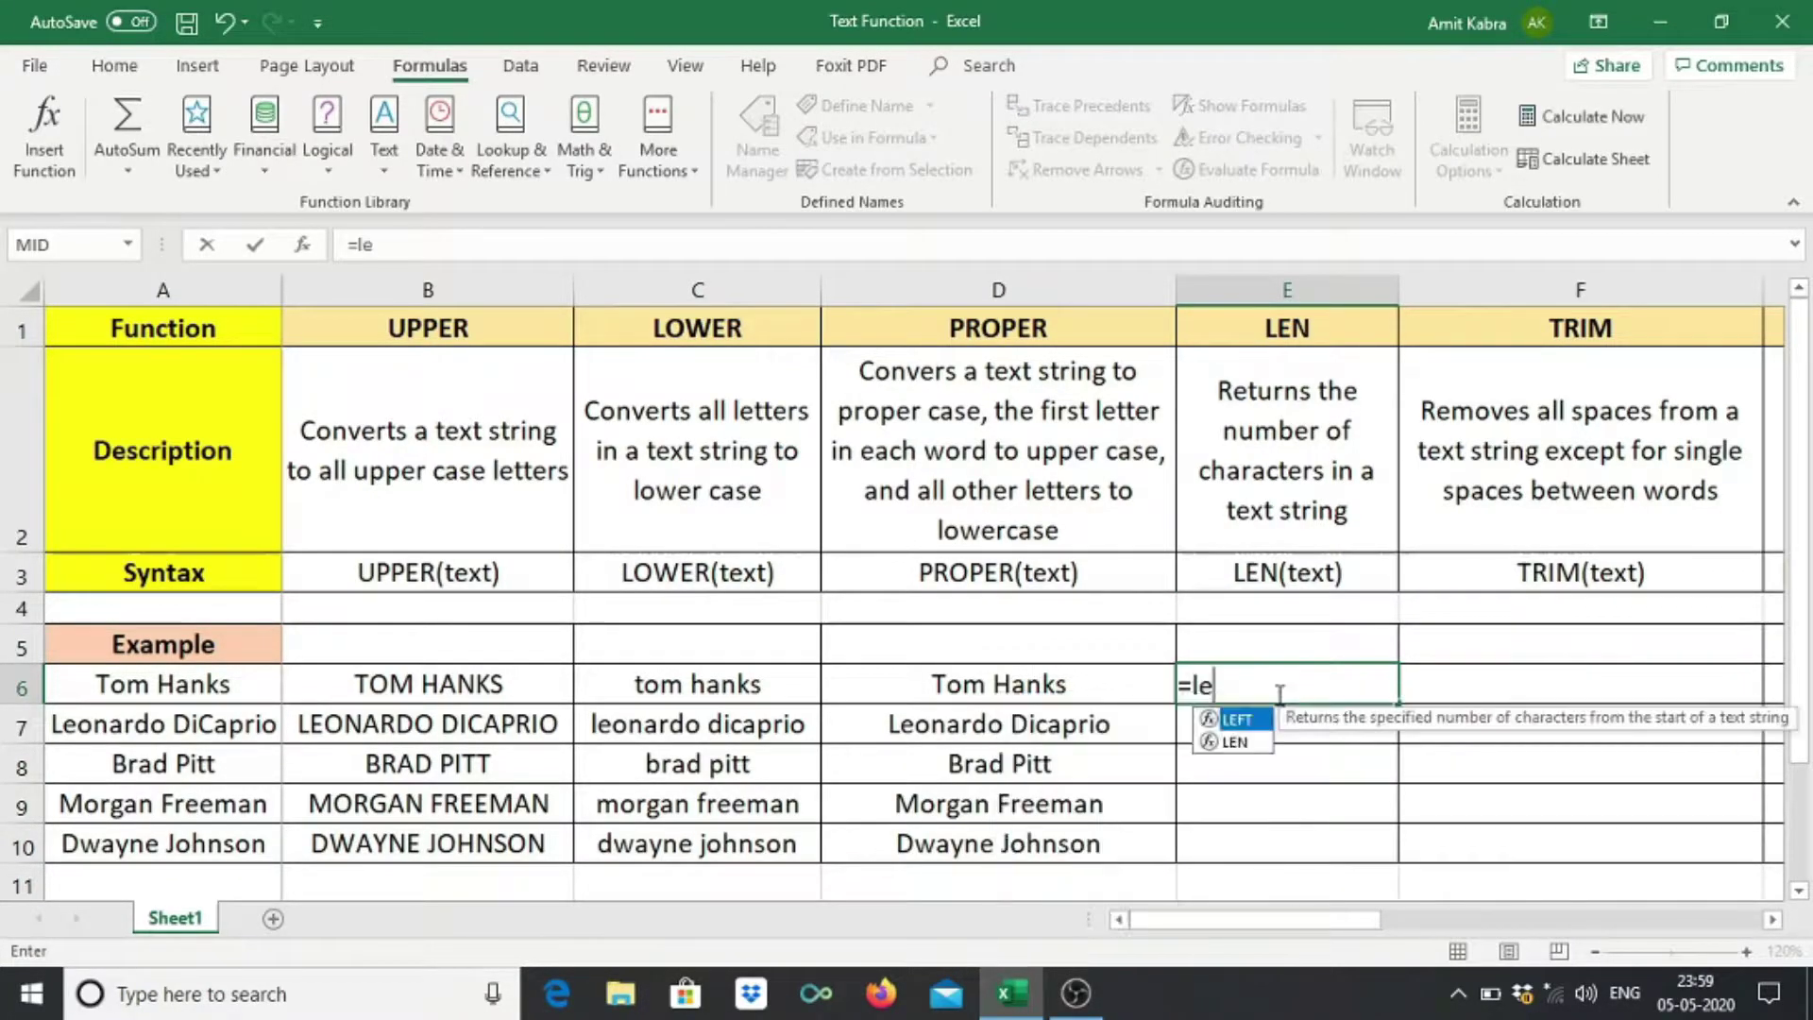
{"action": "type", "text": "n"}
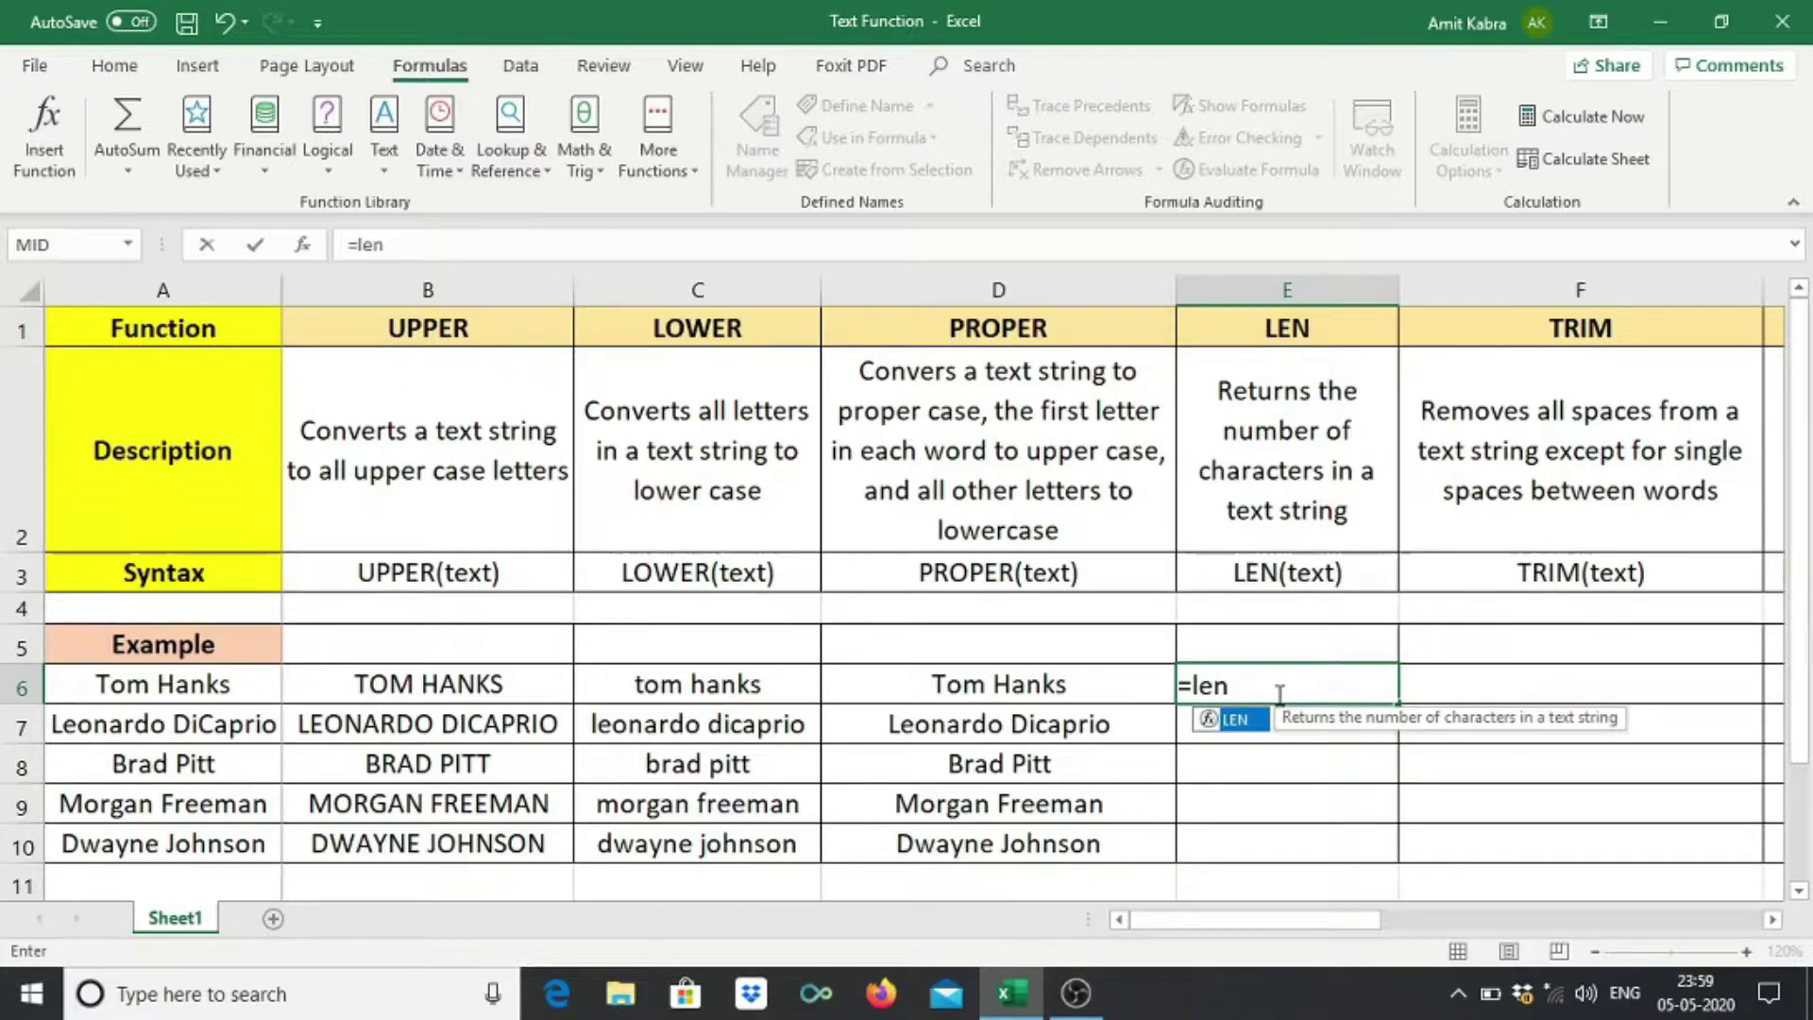
{"action": "type", "text": "(a6"}
{"action": "key", "text": "ctrl+Return"}
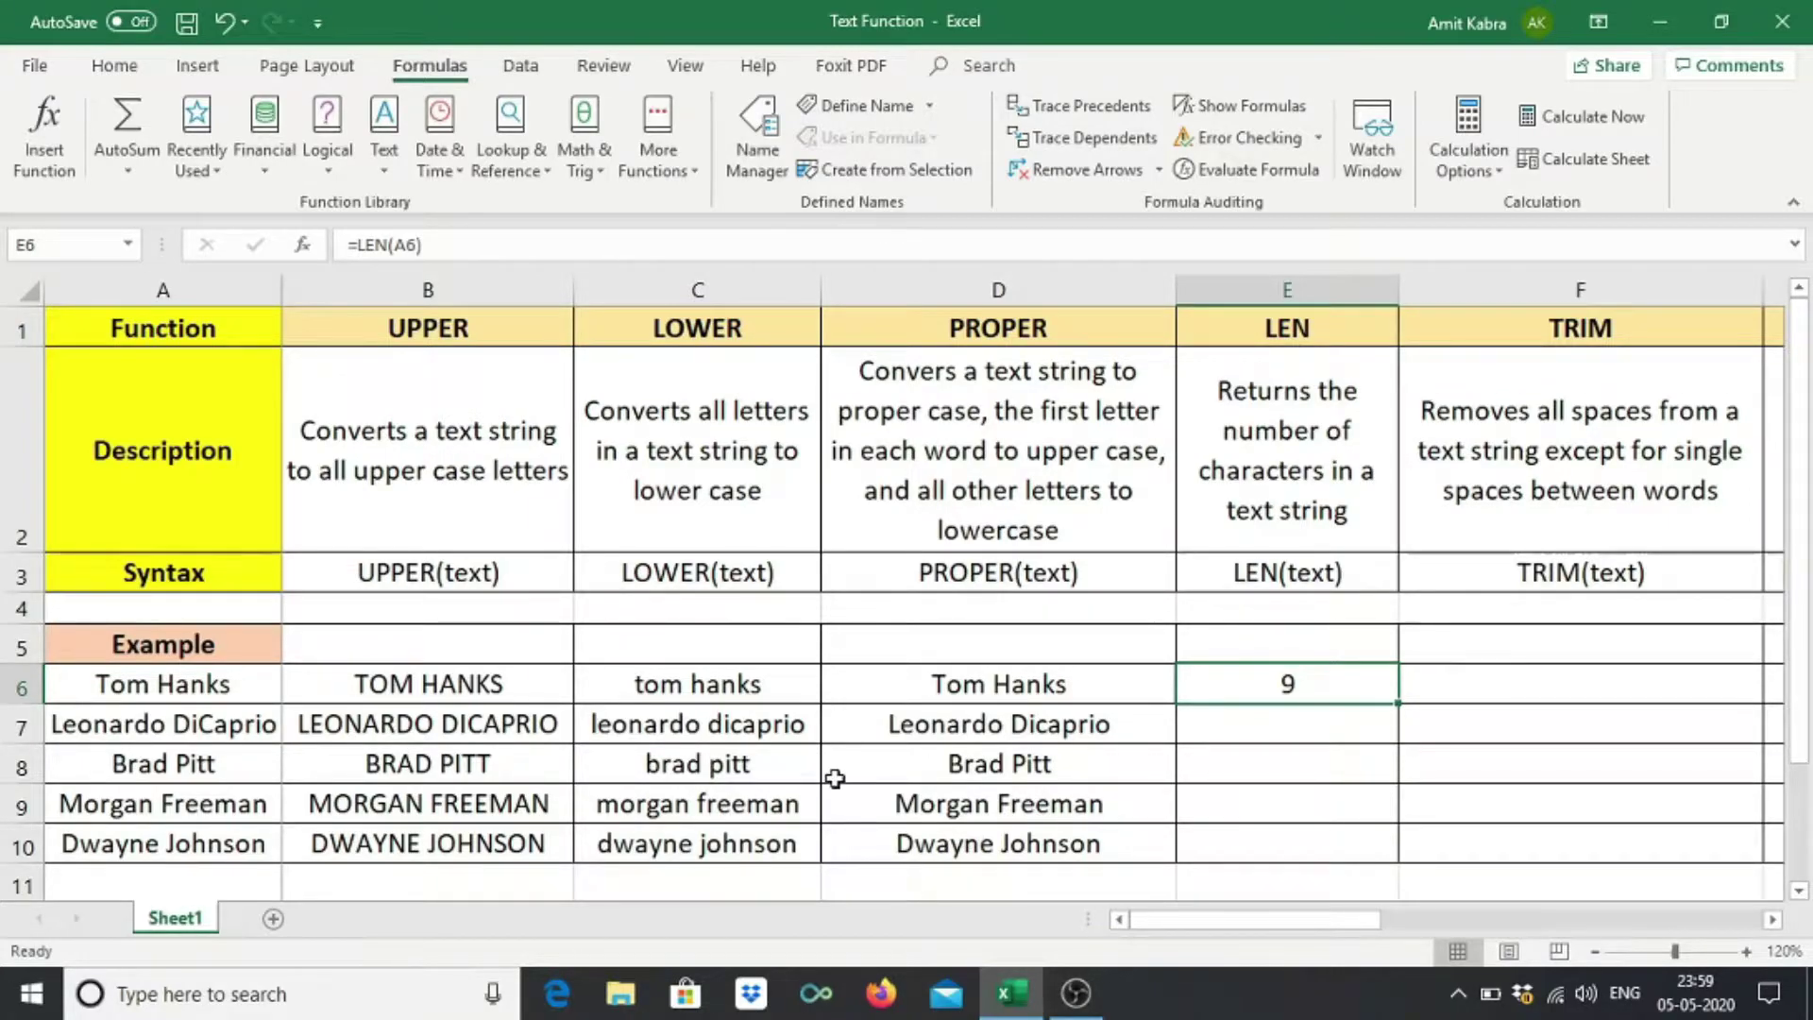
Remove the space between the two words in cell A6, and undo that edit.
{"action": "double_click", "coordinate": [158, 685]}
{"action": "key", "text": "BackSpace"}
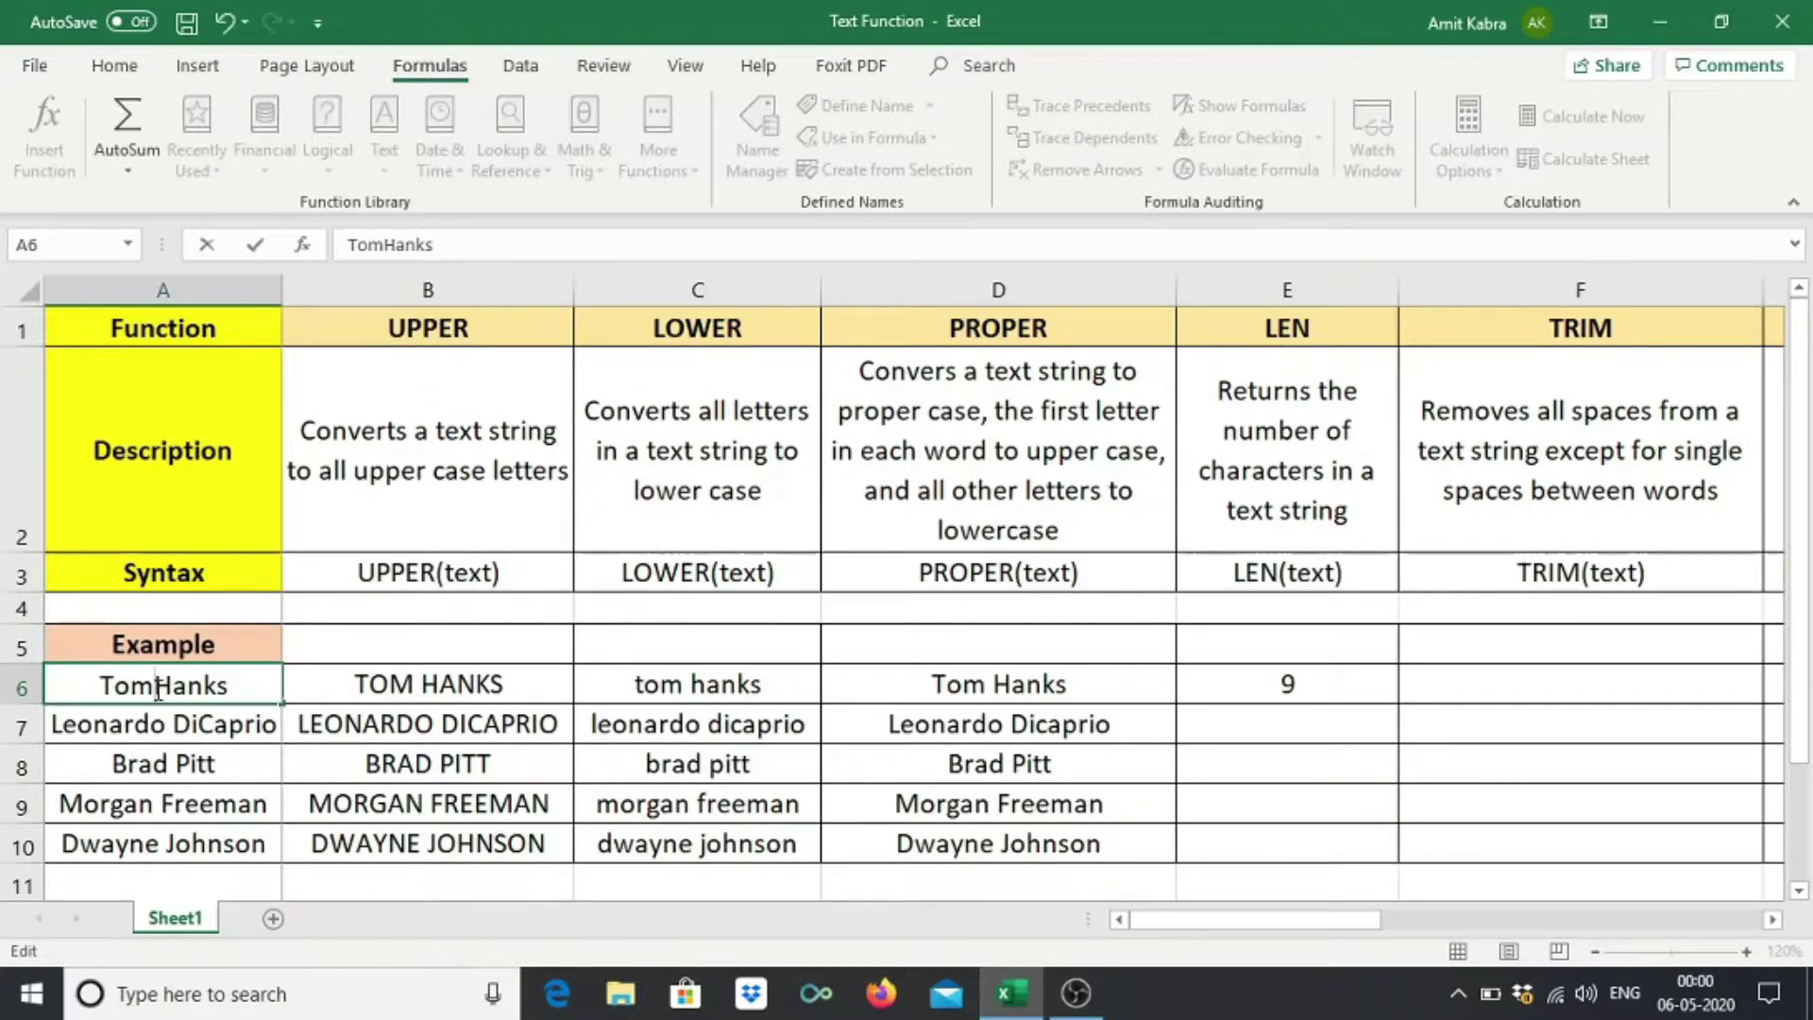
{"action": "key", "text": "Return"}
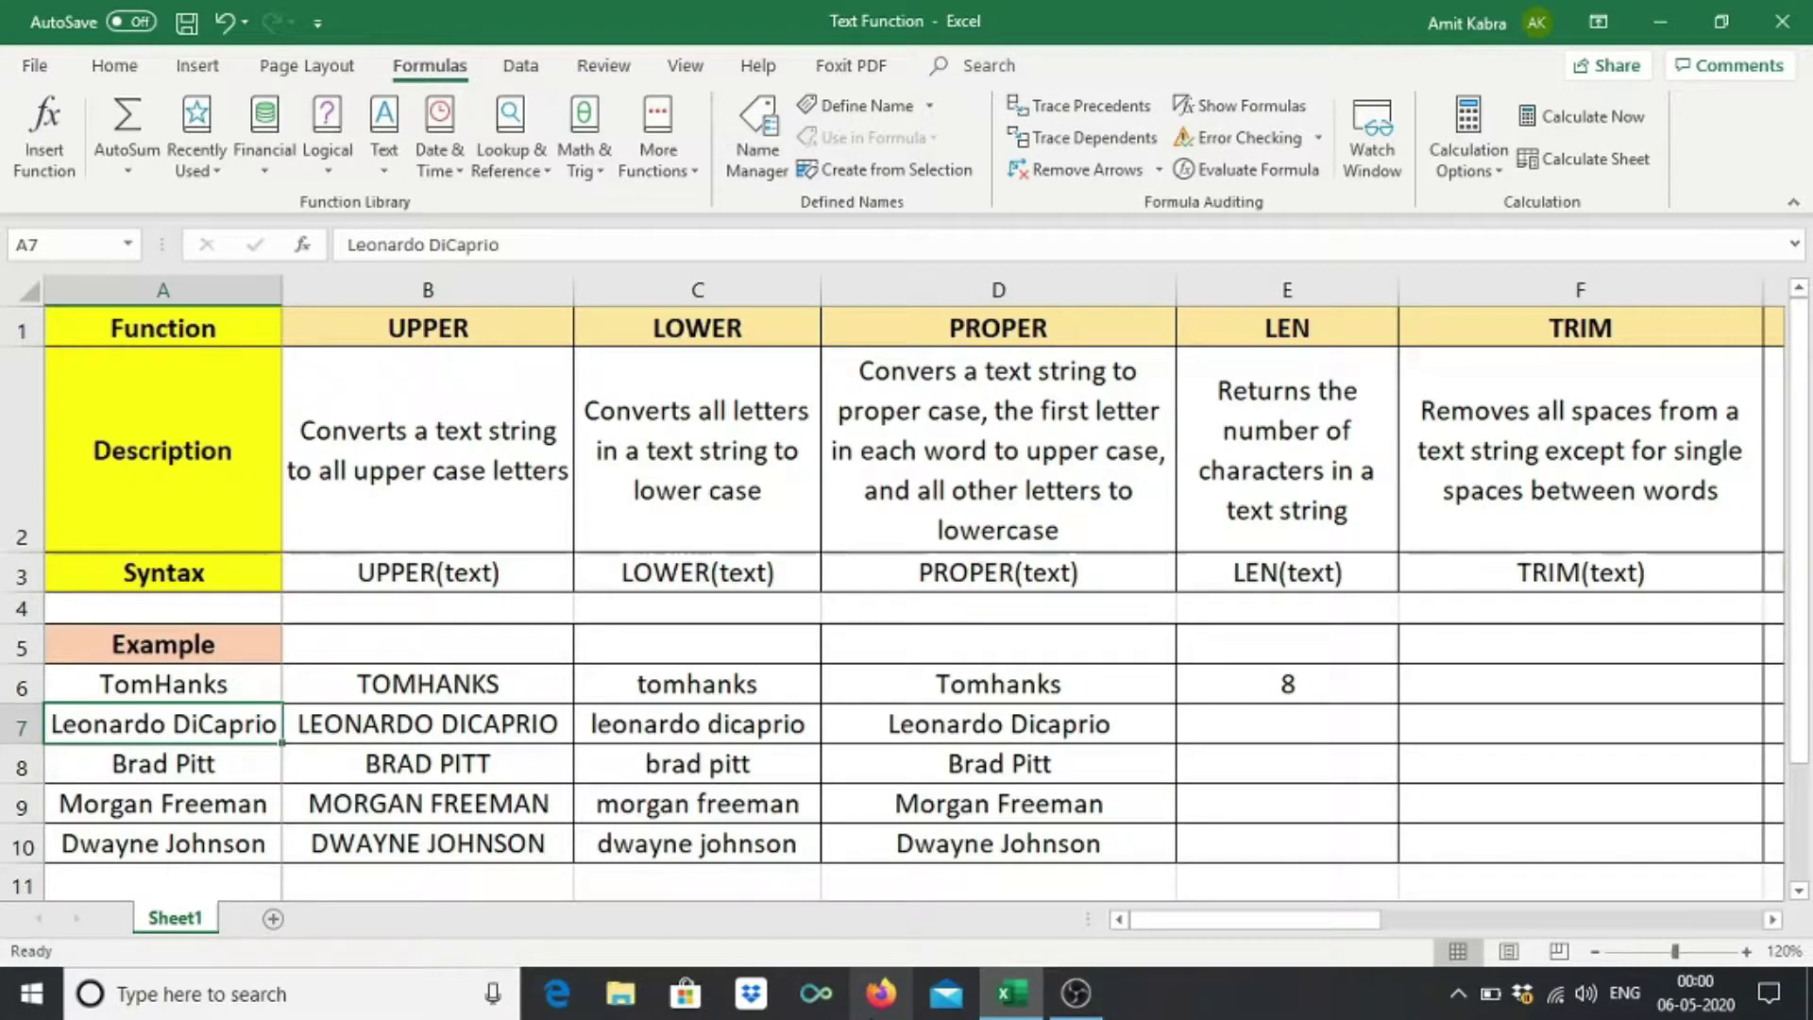
{"action": "key", "text": "ctrl+z"}
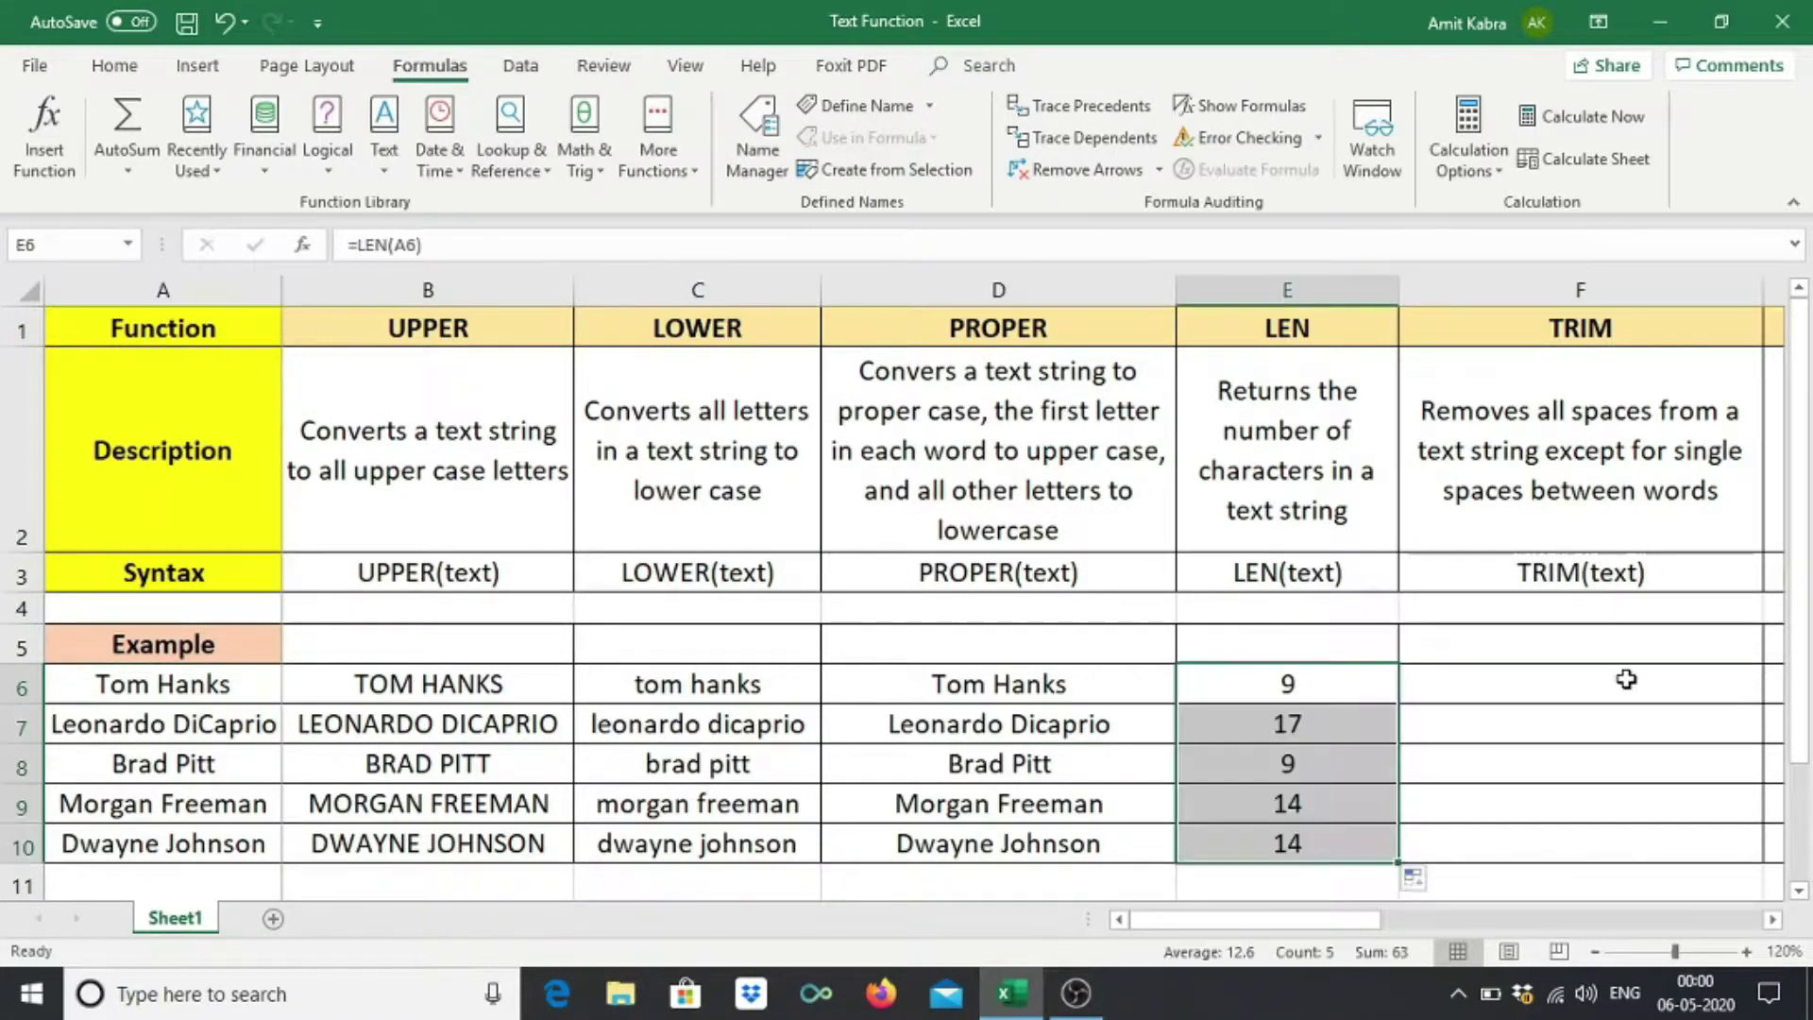
Review the TRIM function's heading, description and syntax in column F.
{"action": "left_click", "coordinate": [1626, 680]}
{"action": "key", "text": "Left"}
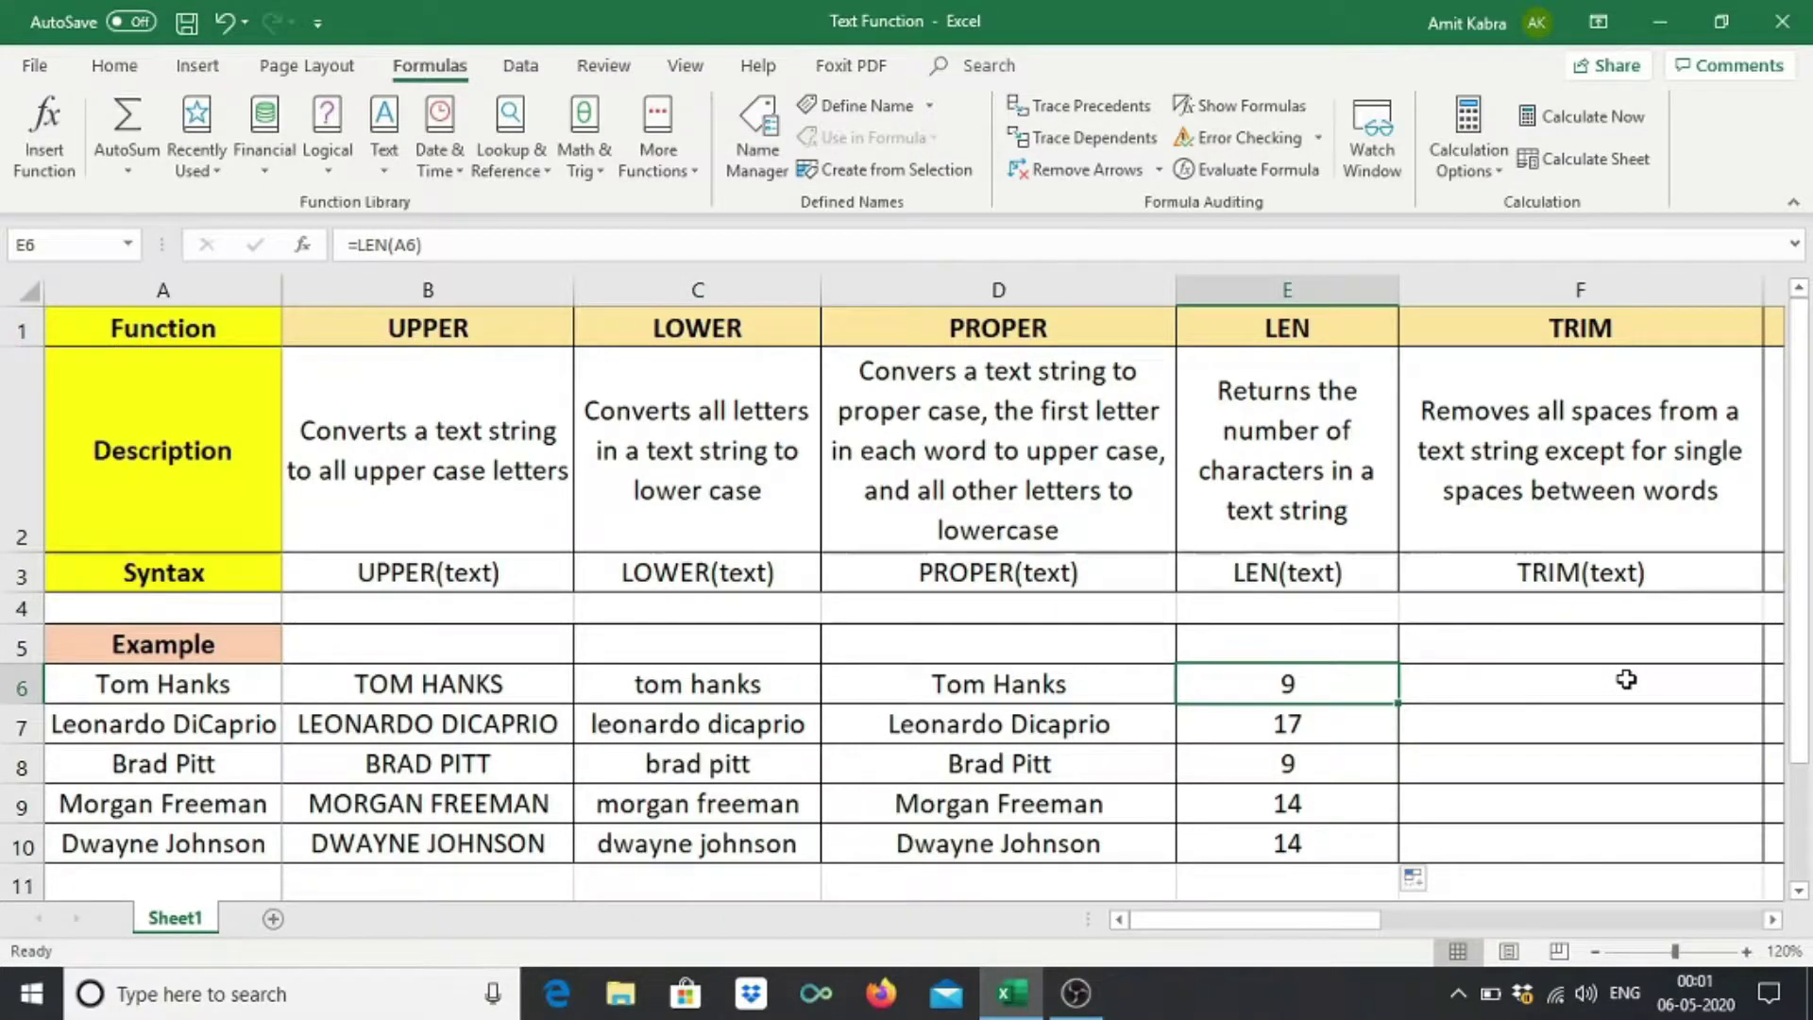
{"action": "key", "text": "ctrl+Up"}
{"action": "key", "text": "ctrl+Up"}
{"action": "key", "text": "Right"}
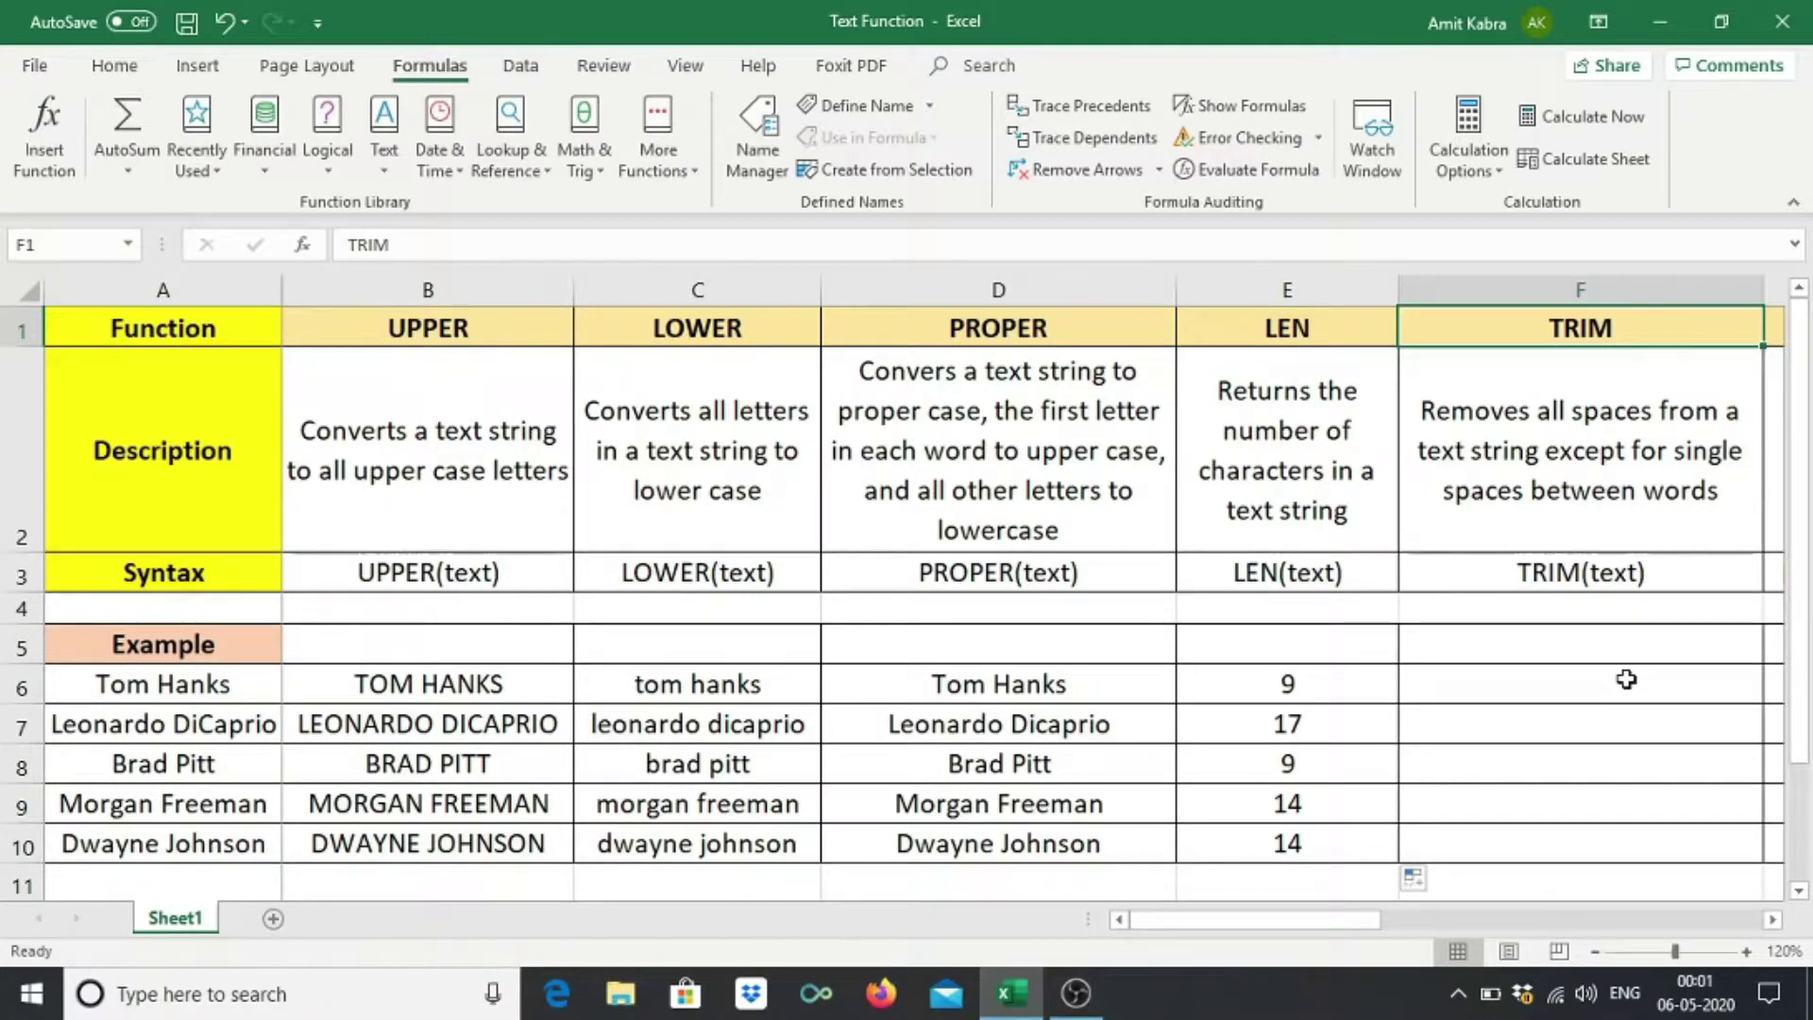
{"action": "key", "text": "Down"}
{"action": "key", "text": "Down"}
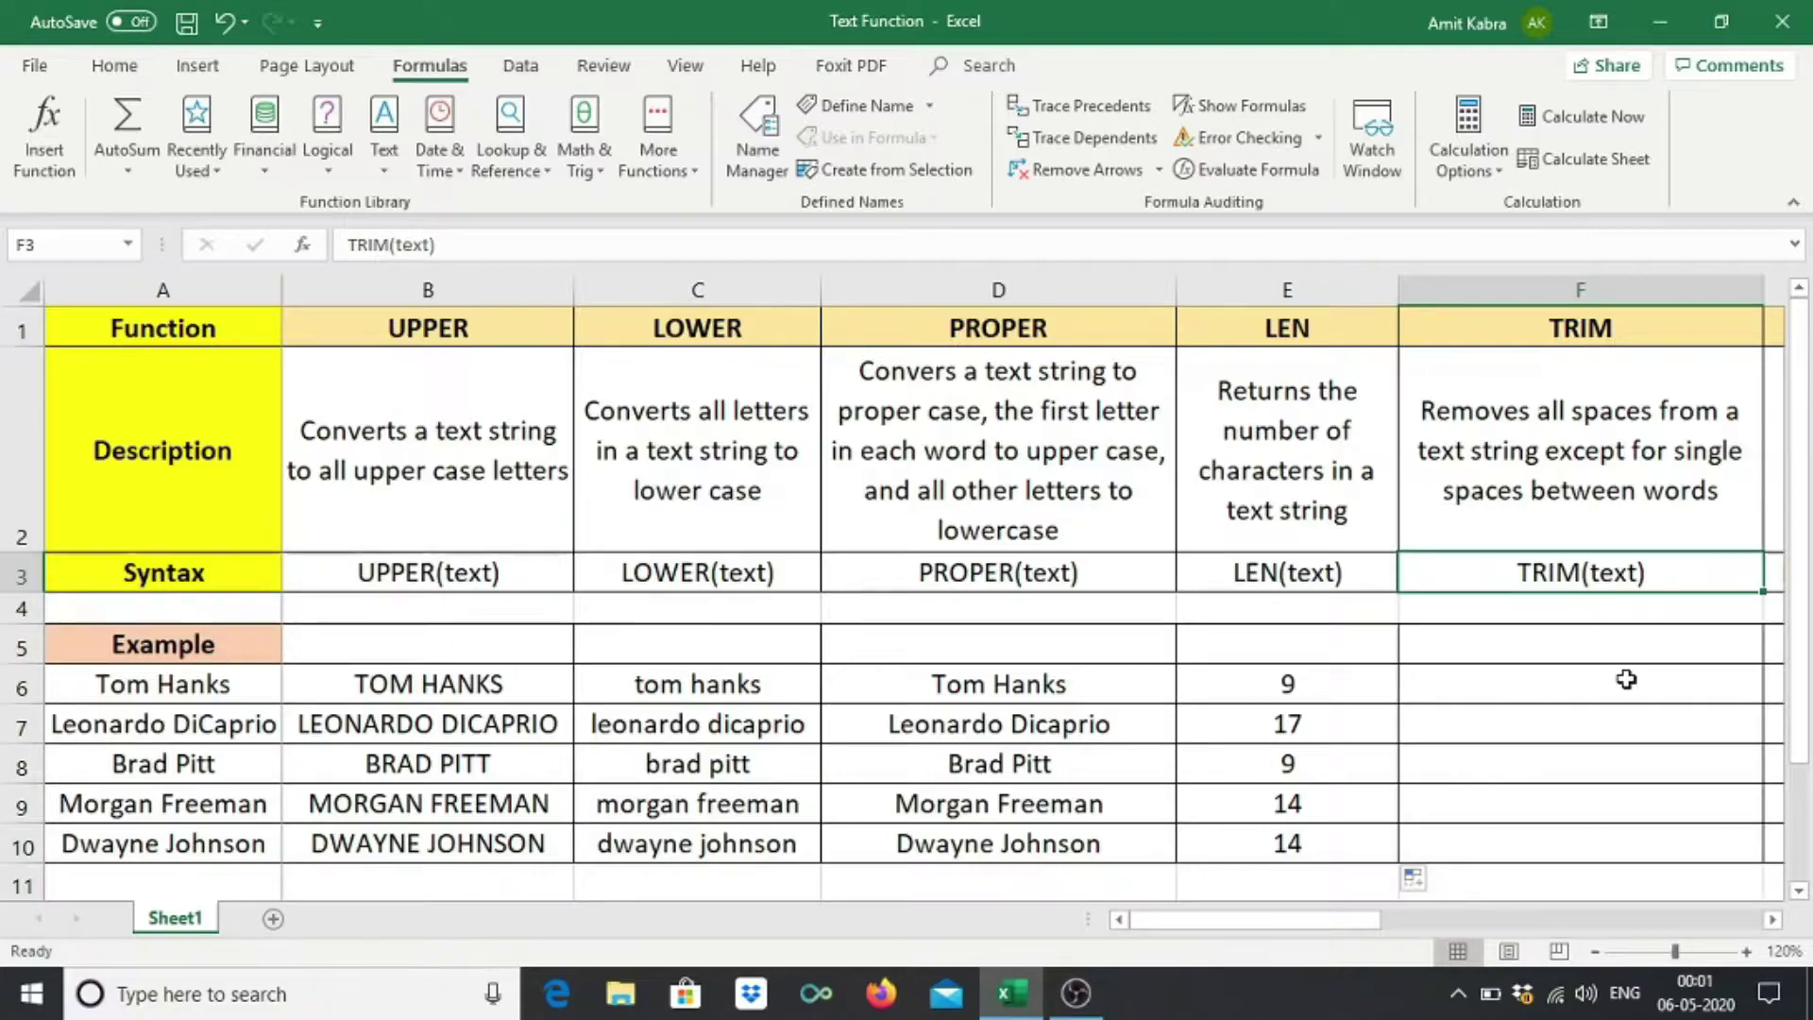
Insert several extra spaces between the two words of the example name in cell A8.
{"action": "left_click", "coordinate": [139, 770]}
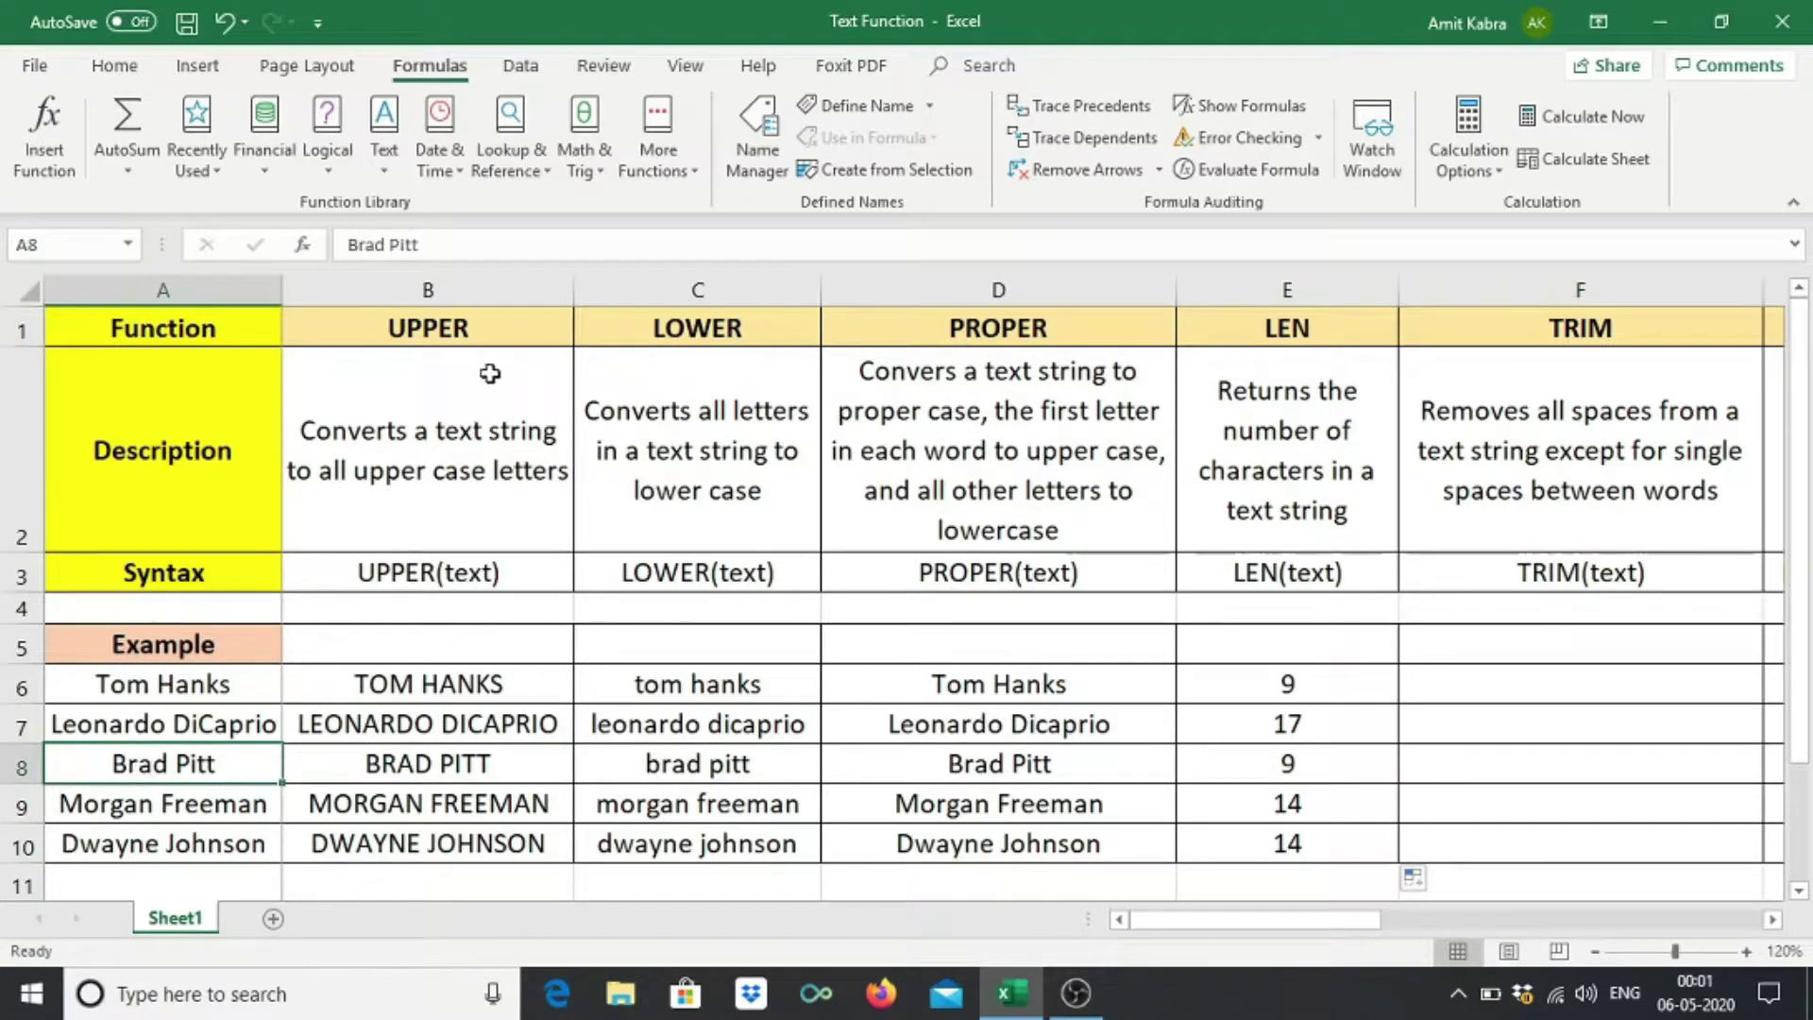
{"action": "left_click", "coordinate": [386, 244]}
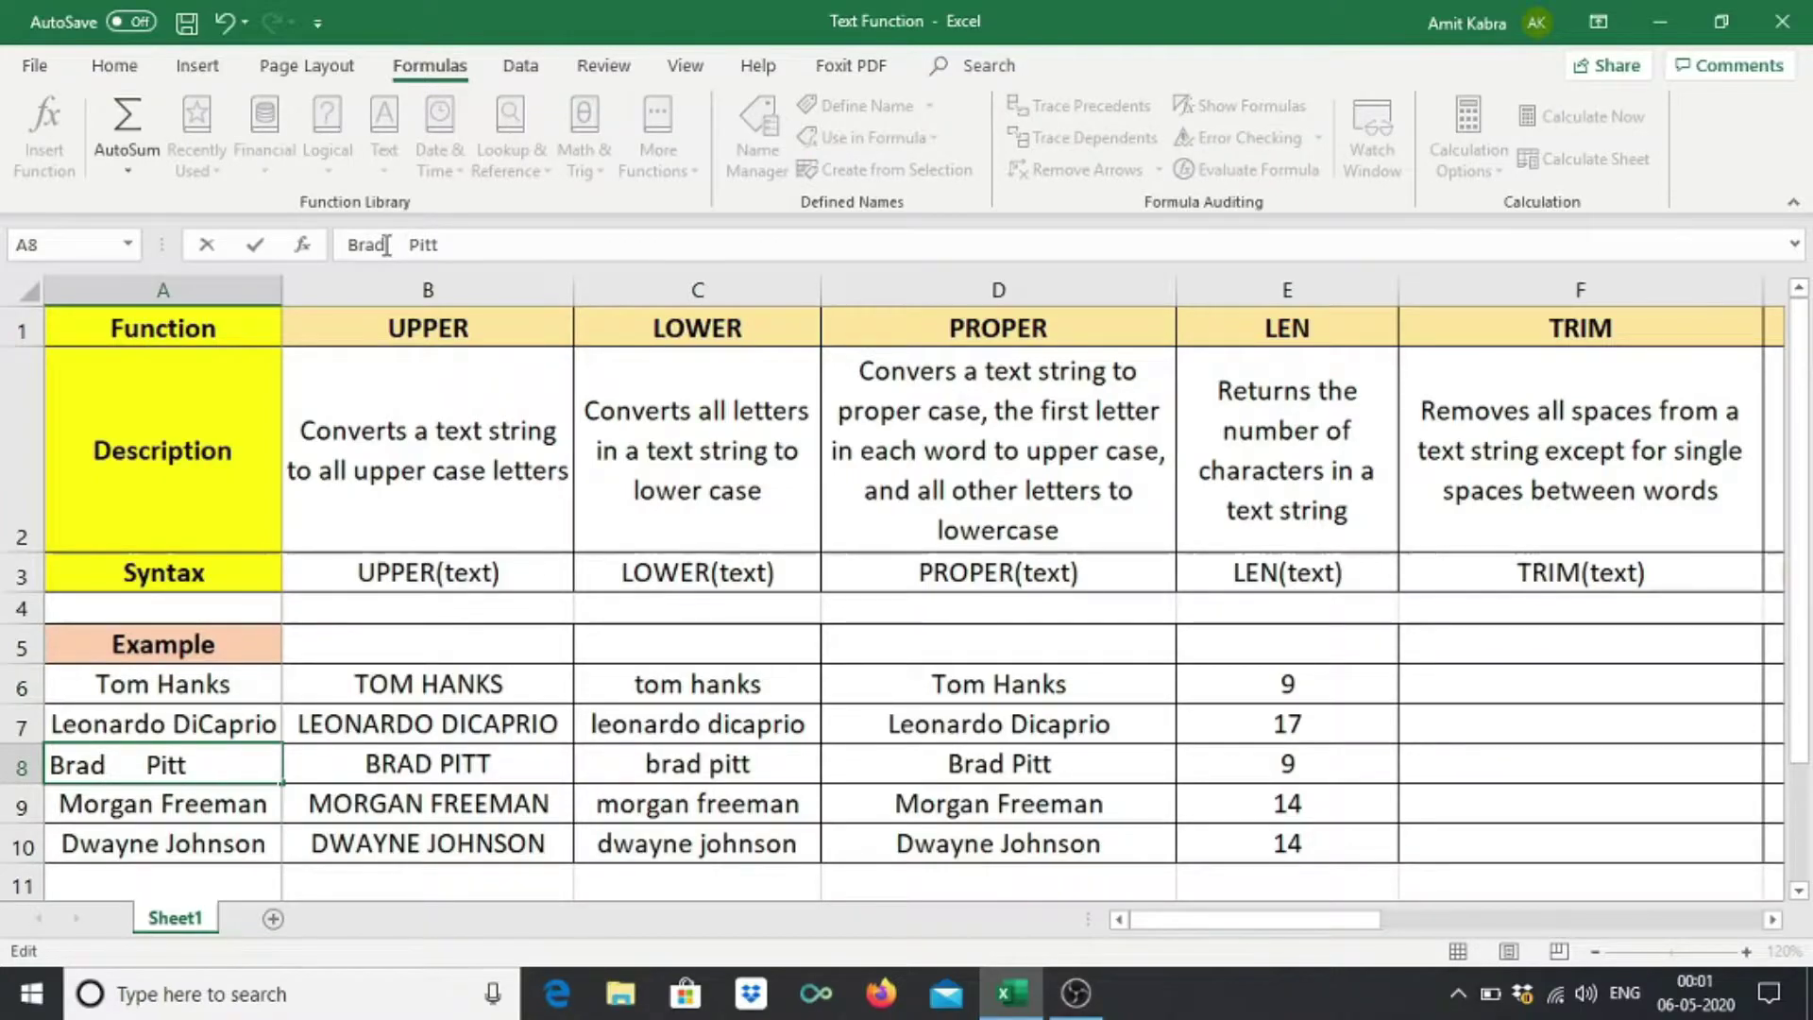
{"action": "key", "text": "Return"}
Enter =TRIM(A8) in cell F8 to remove the surplus spaces from that example name.
{"action": "key", "text": "Right"}
{"action": "key", "text": "Right"}
{"action": "key", "text": "Right"}
{"action": "key", "text": "Right"}
{"action": "key", "text": "Right"}
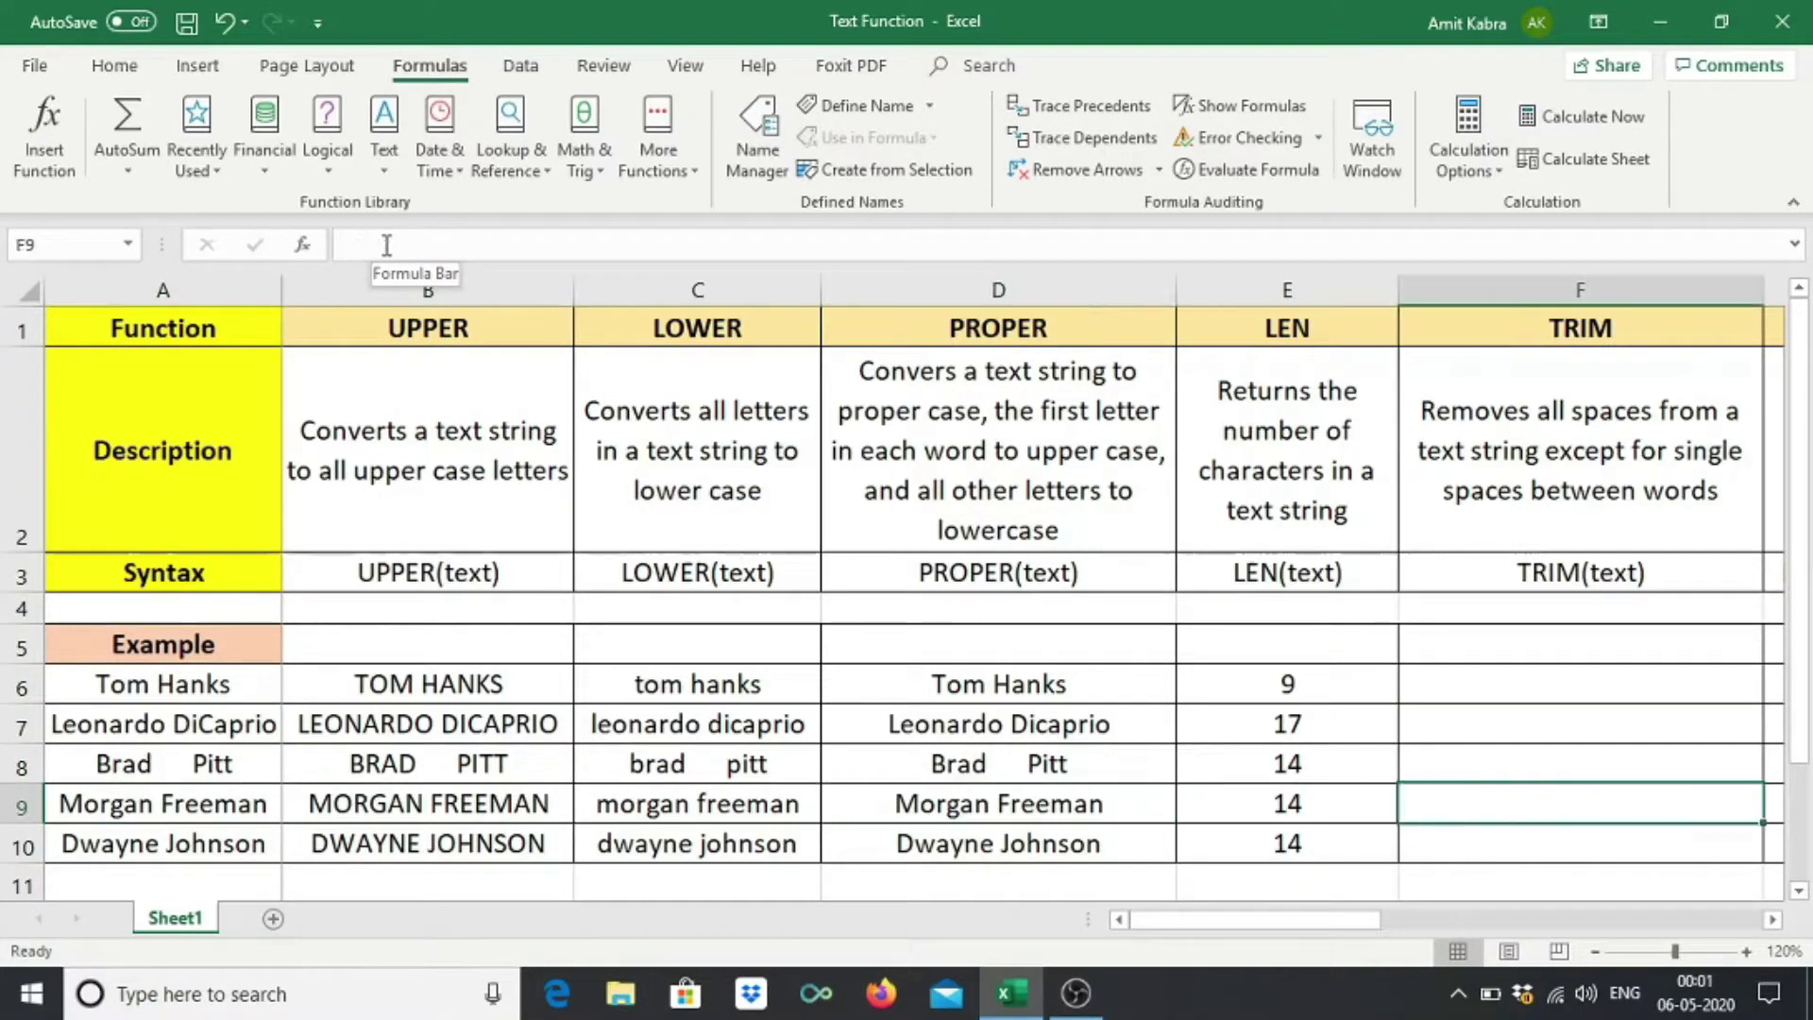
{"action": "key", "text": "Up"}
{"action": "type", "text": "=trim(a8)"}
{"action": "key", "text": "Return"}
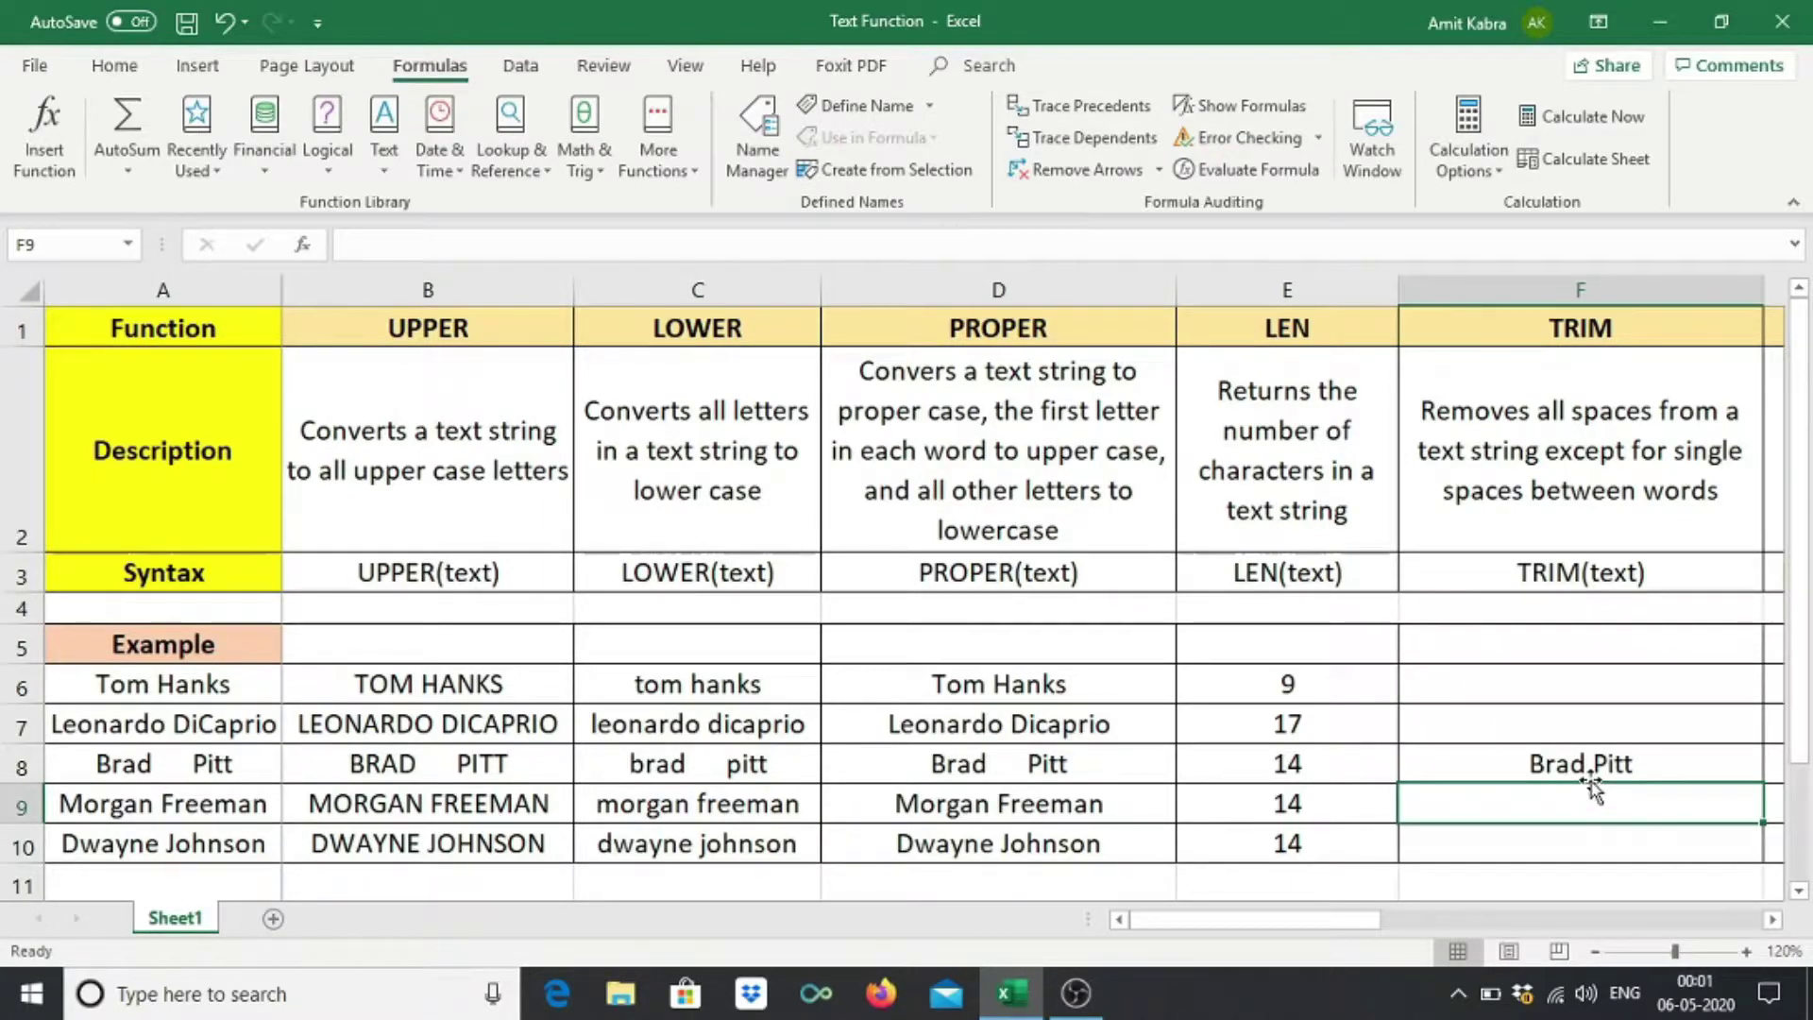
Fill the TRIM formula from cell F8 down to F10.
{"action": "key", "text": "Up"}
{"action": "key", "text": "Up"}
{"action": "key", "text": "Down"}
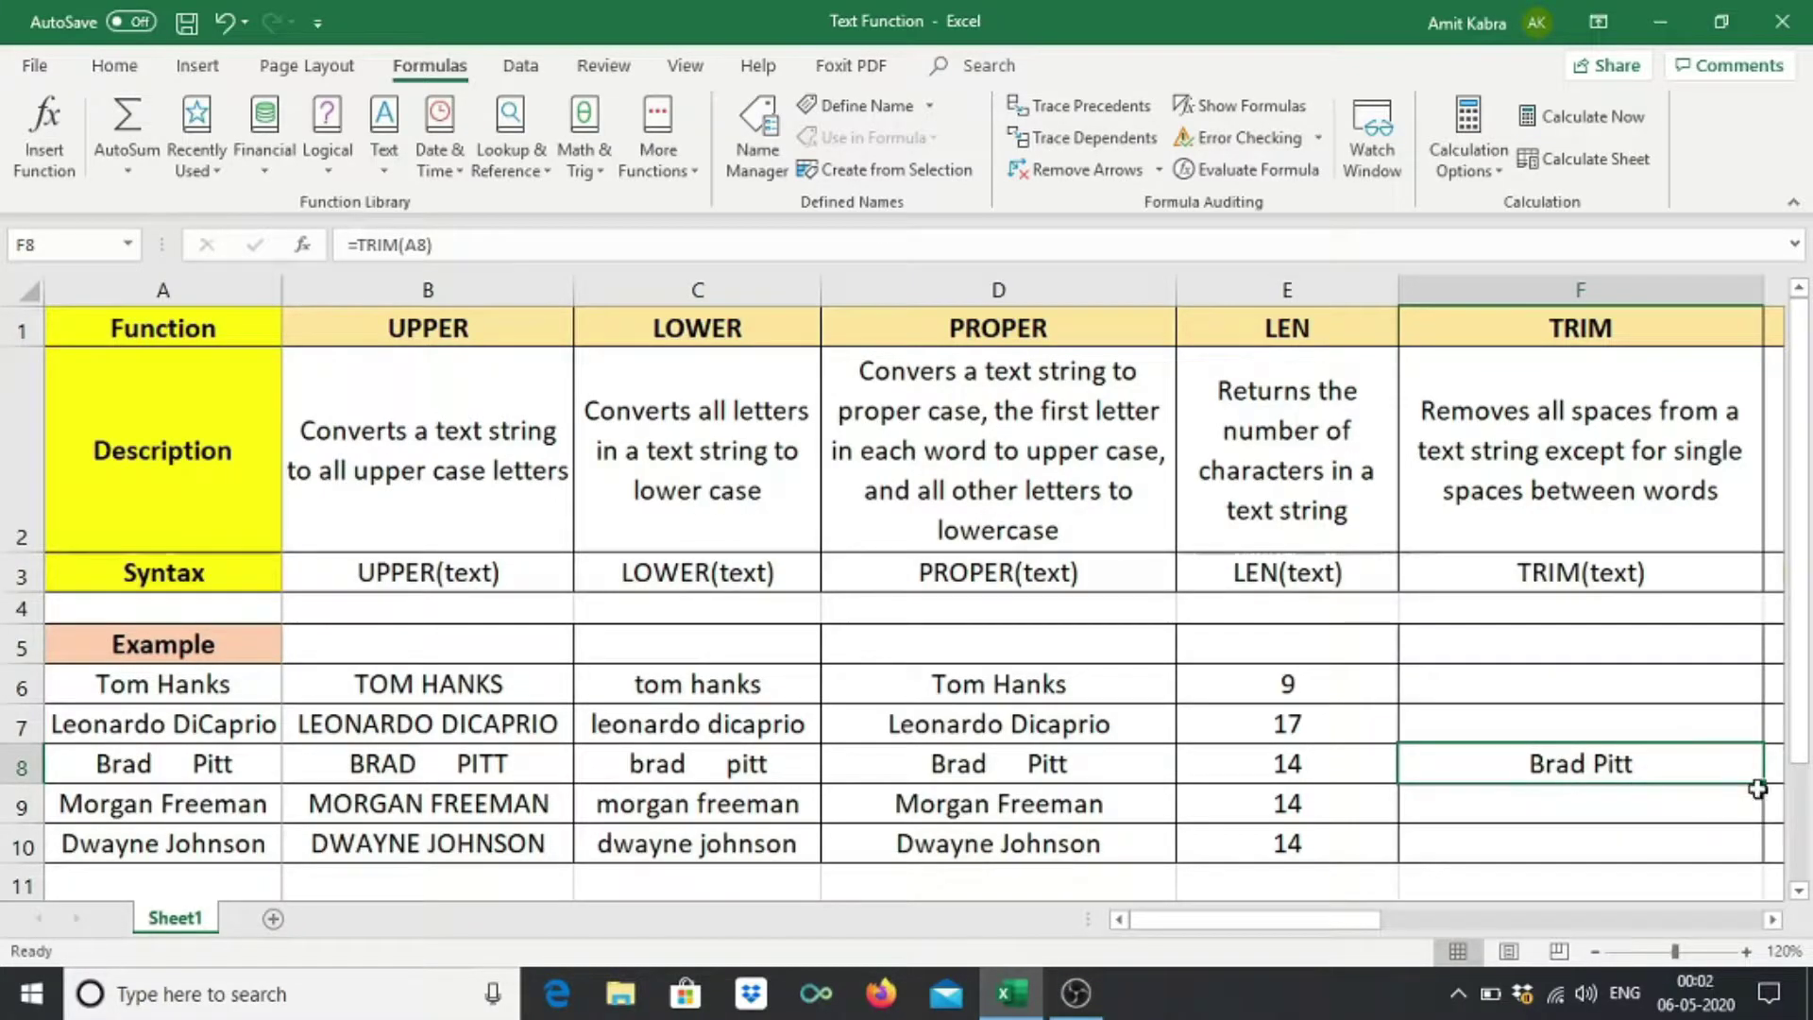
{"action": "left_click_drag", "start_coordinate": [1762, 784], "coordinate": [1764, 852]}
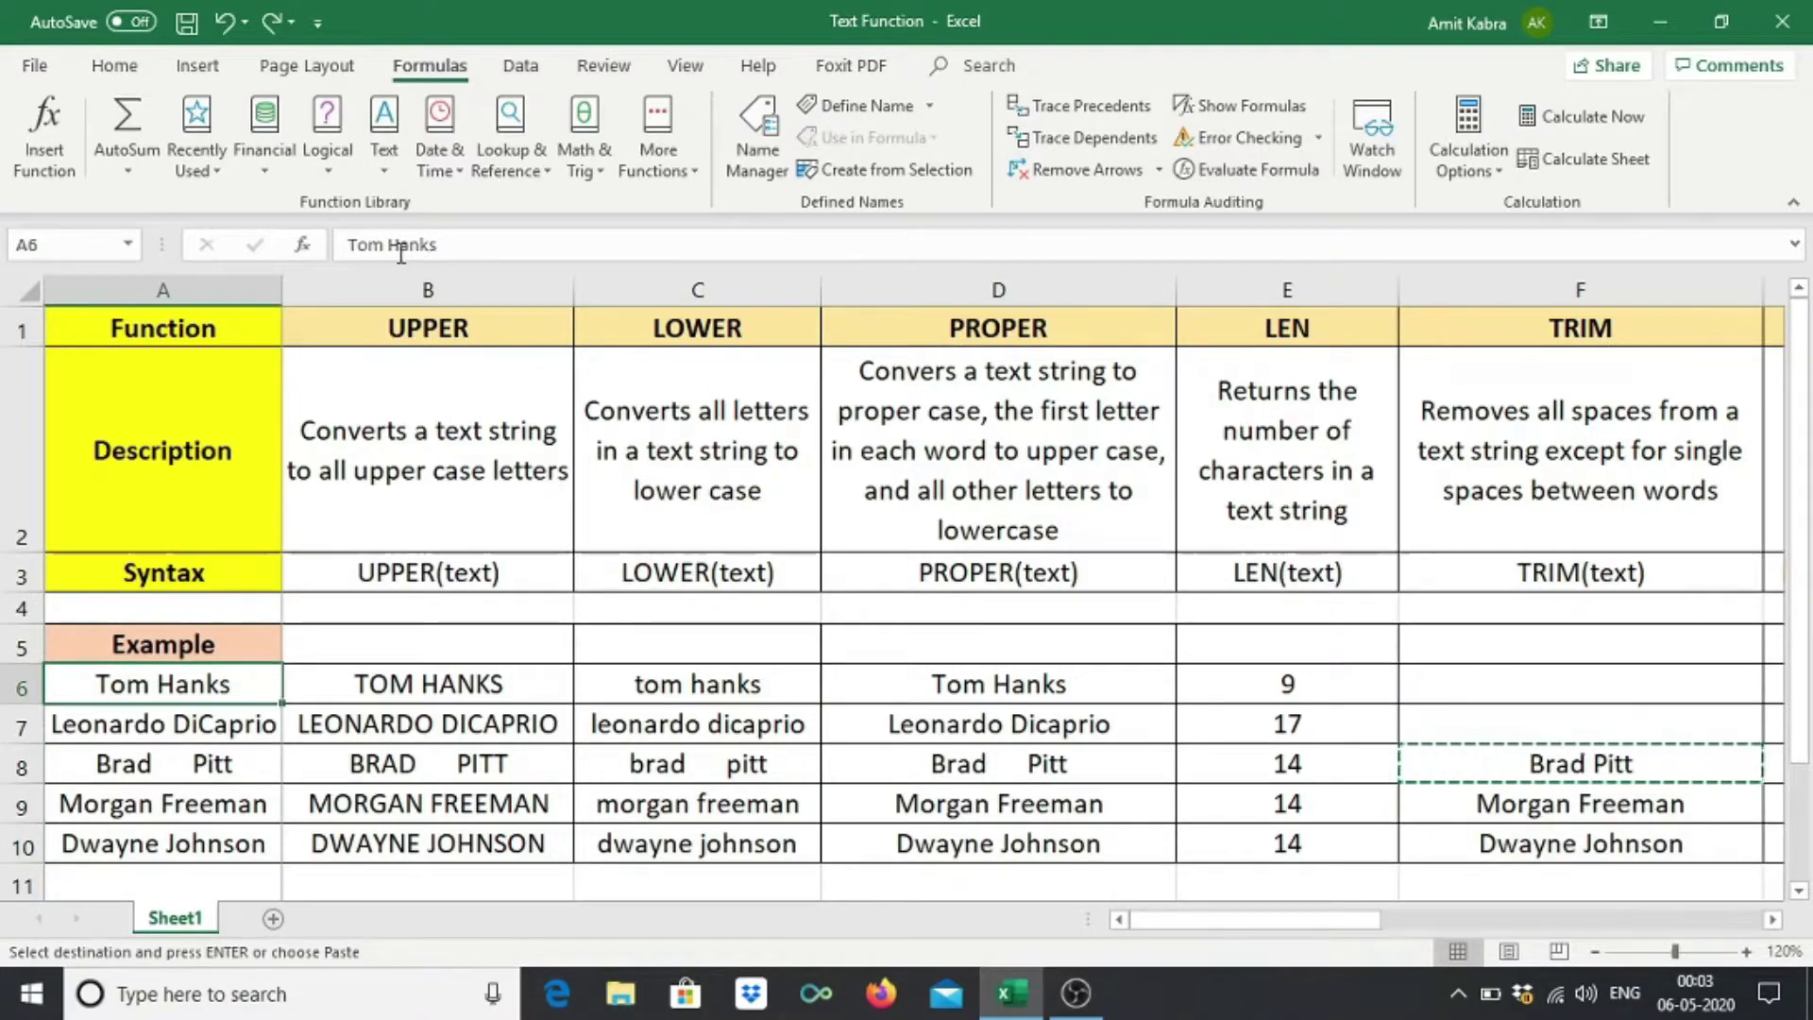
Insert several extra spaces between the two words of the example name in cell A6.
{"action": "left_click", "coordinate": [395, 248]}
{"action": "left_click", "coordinate": [394, 247]}
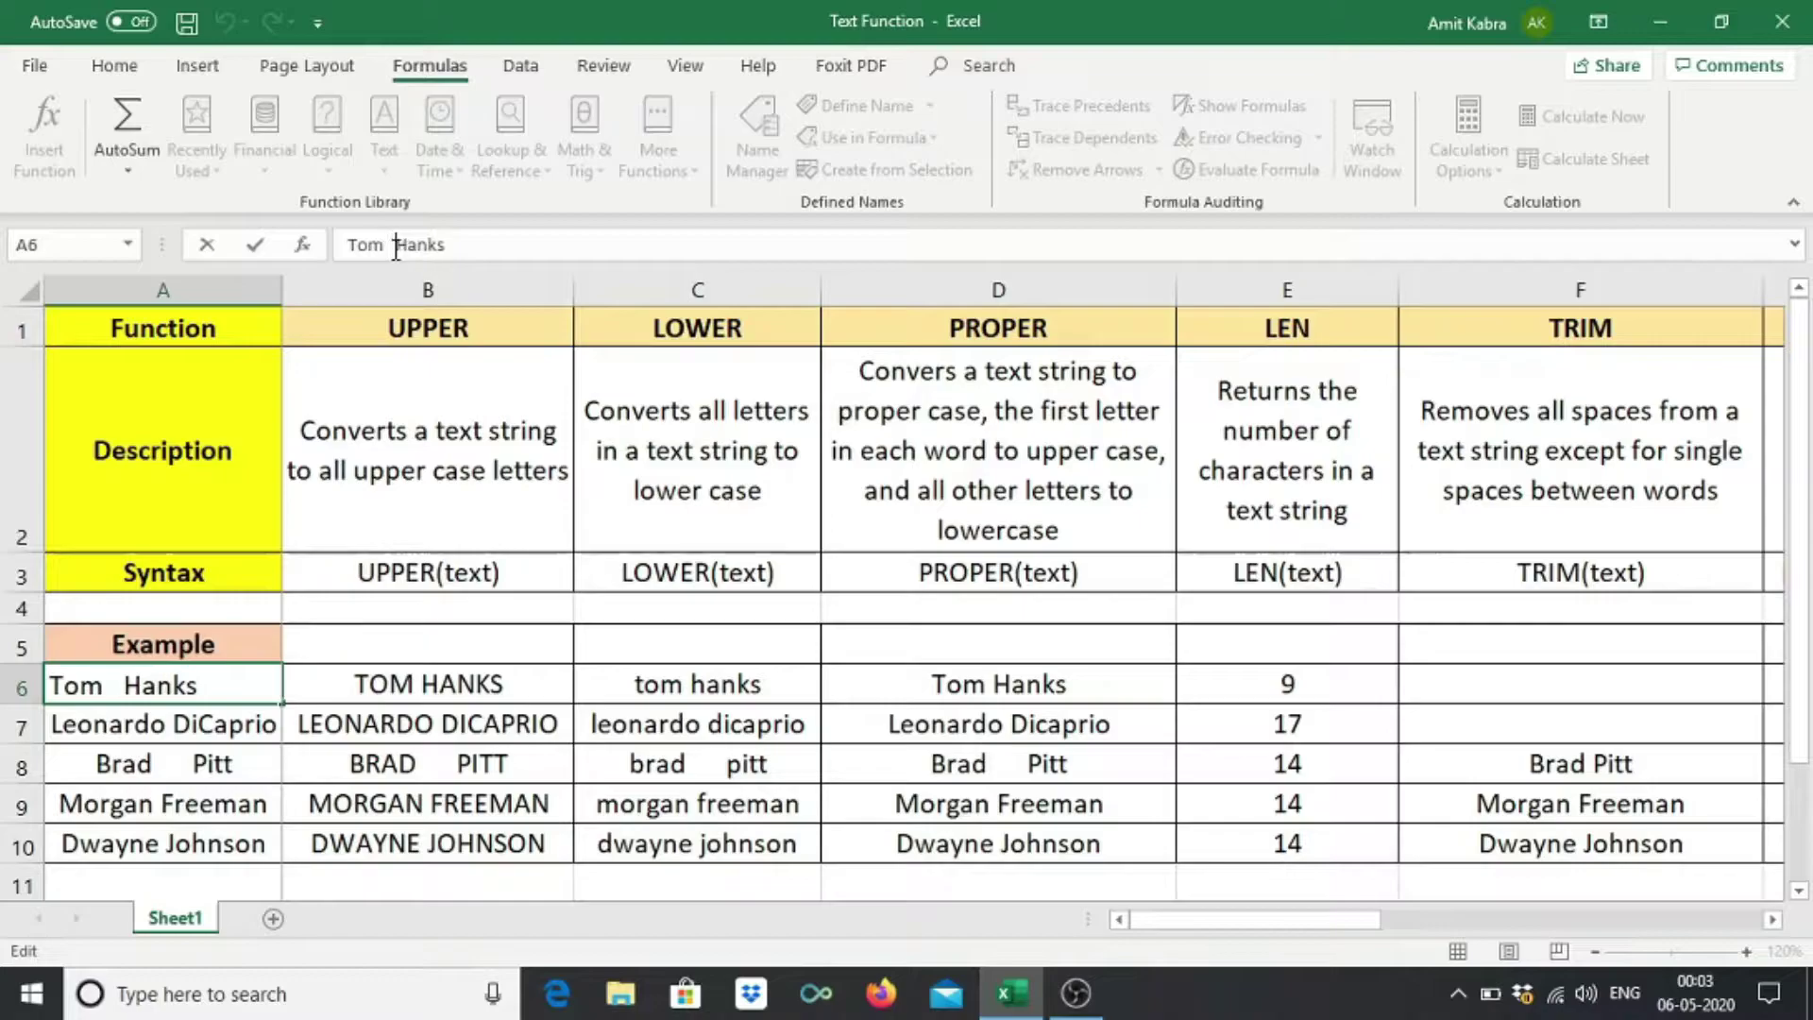
{"action": "key", "text": "Return"}
Paste the TRIM formula copied from F8 into cell F6.
{"action": "key", "text": "Up"}
{"action": "key", "text": "Right"}
{"action": "key", "text": "Right"}
{"action": "key", "text": "Right"}
{"action": "key", "text": "Right"}
{"action": "key", "text": "Right"}
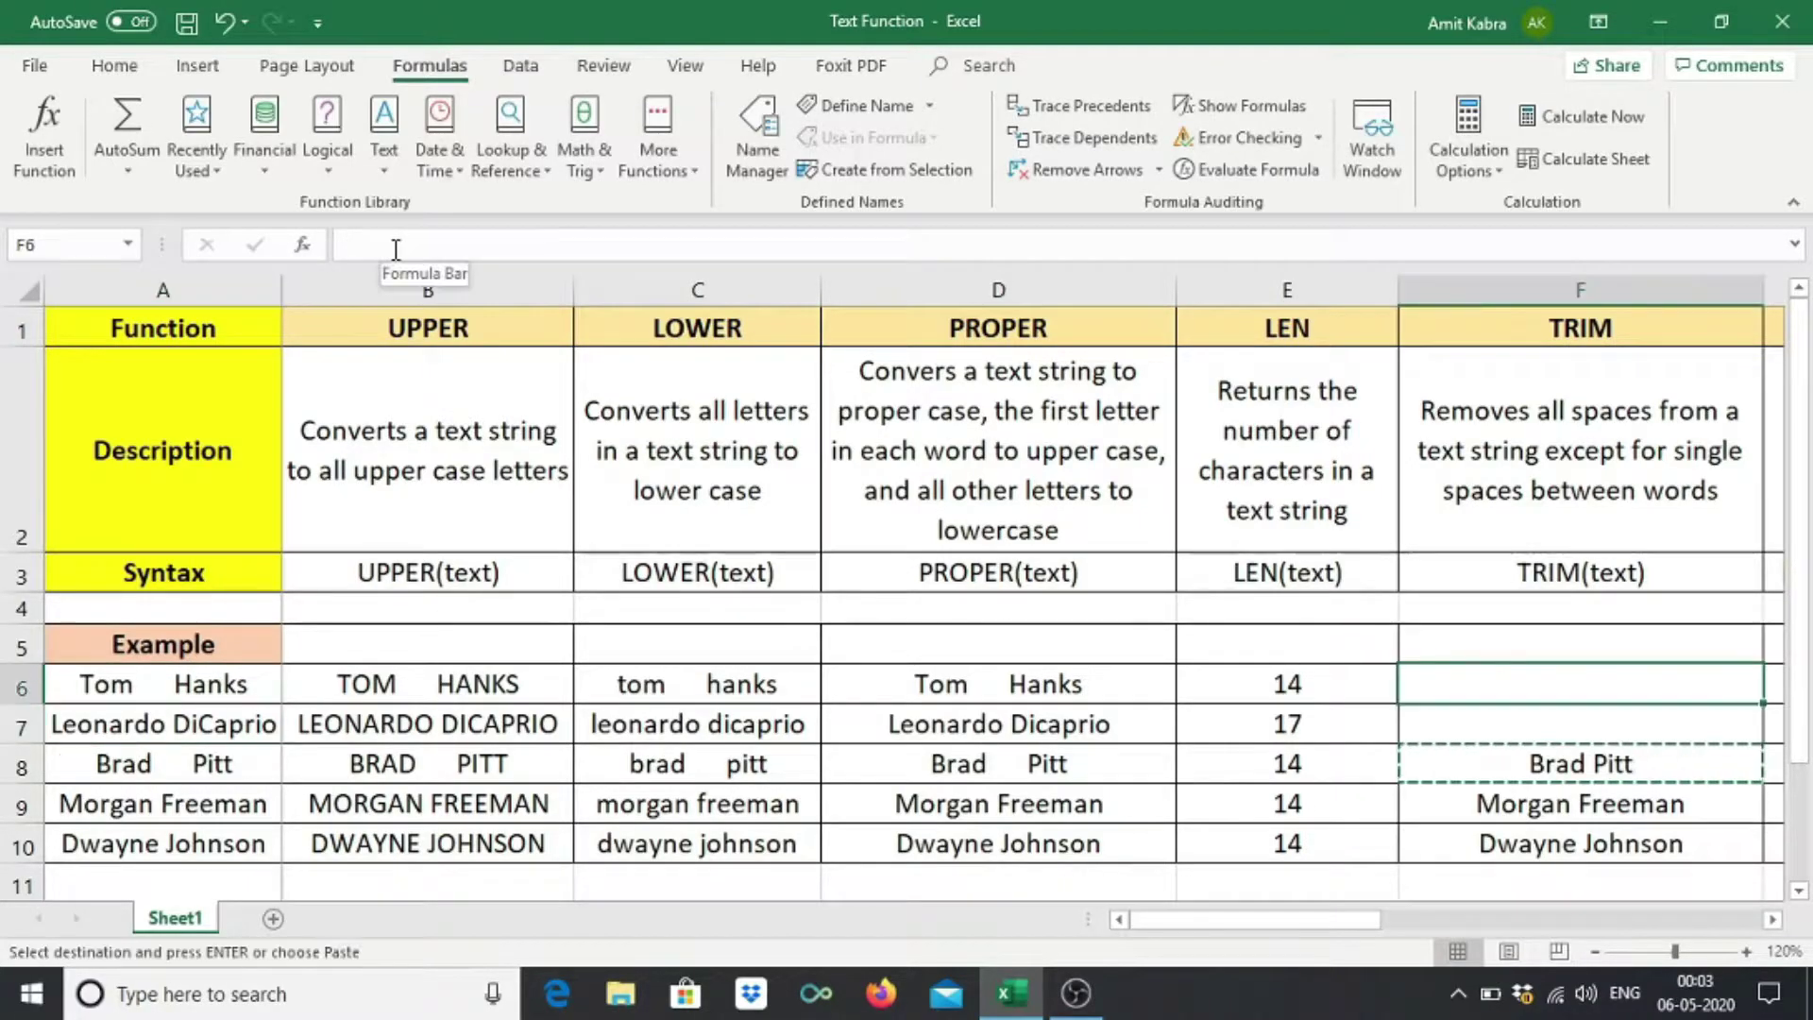
{"action": "key", "text": "ctrl+v"}
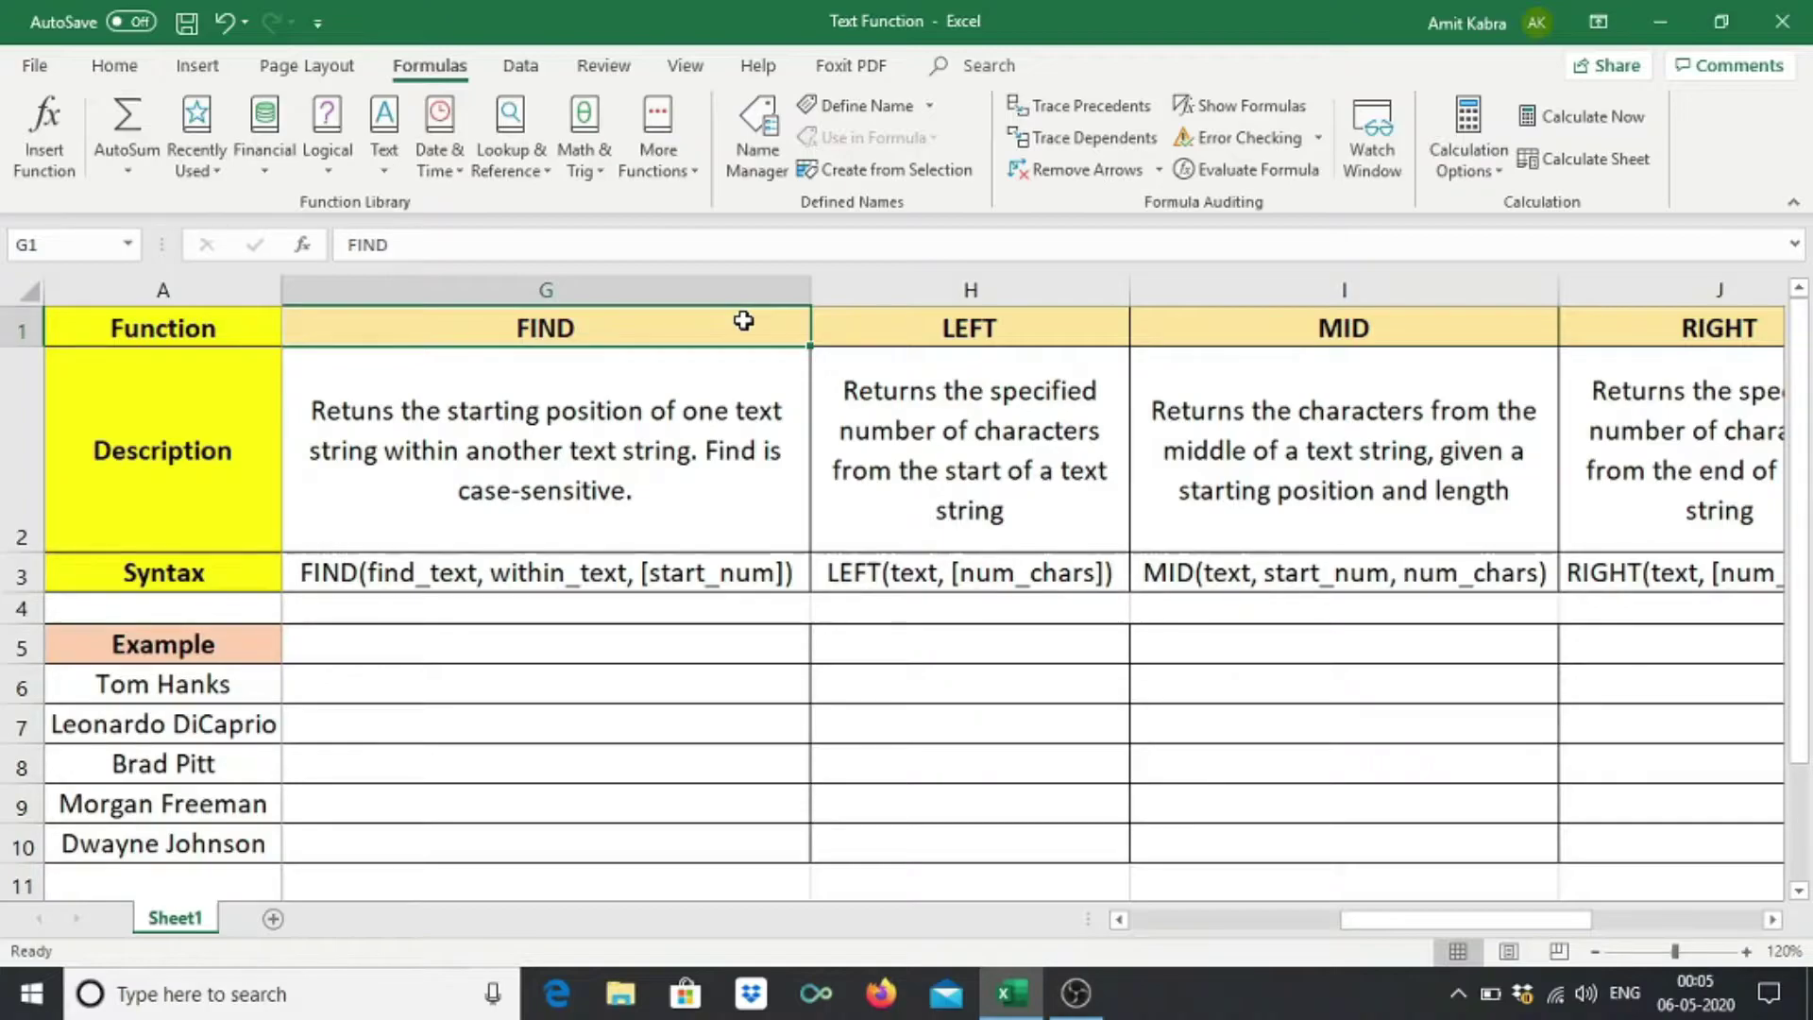
Enter =FIND("a",A6) in cell G6 to locate the letter a in the first example name.
{"action": "key", "text": "Down"}
{"action": "key", "text": "Down"}
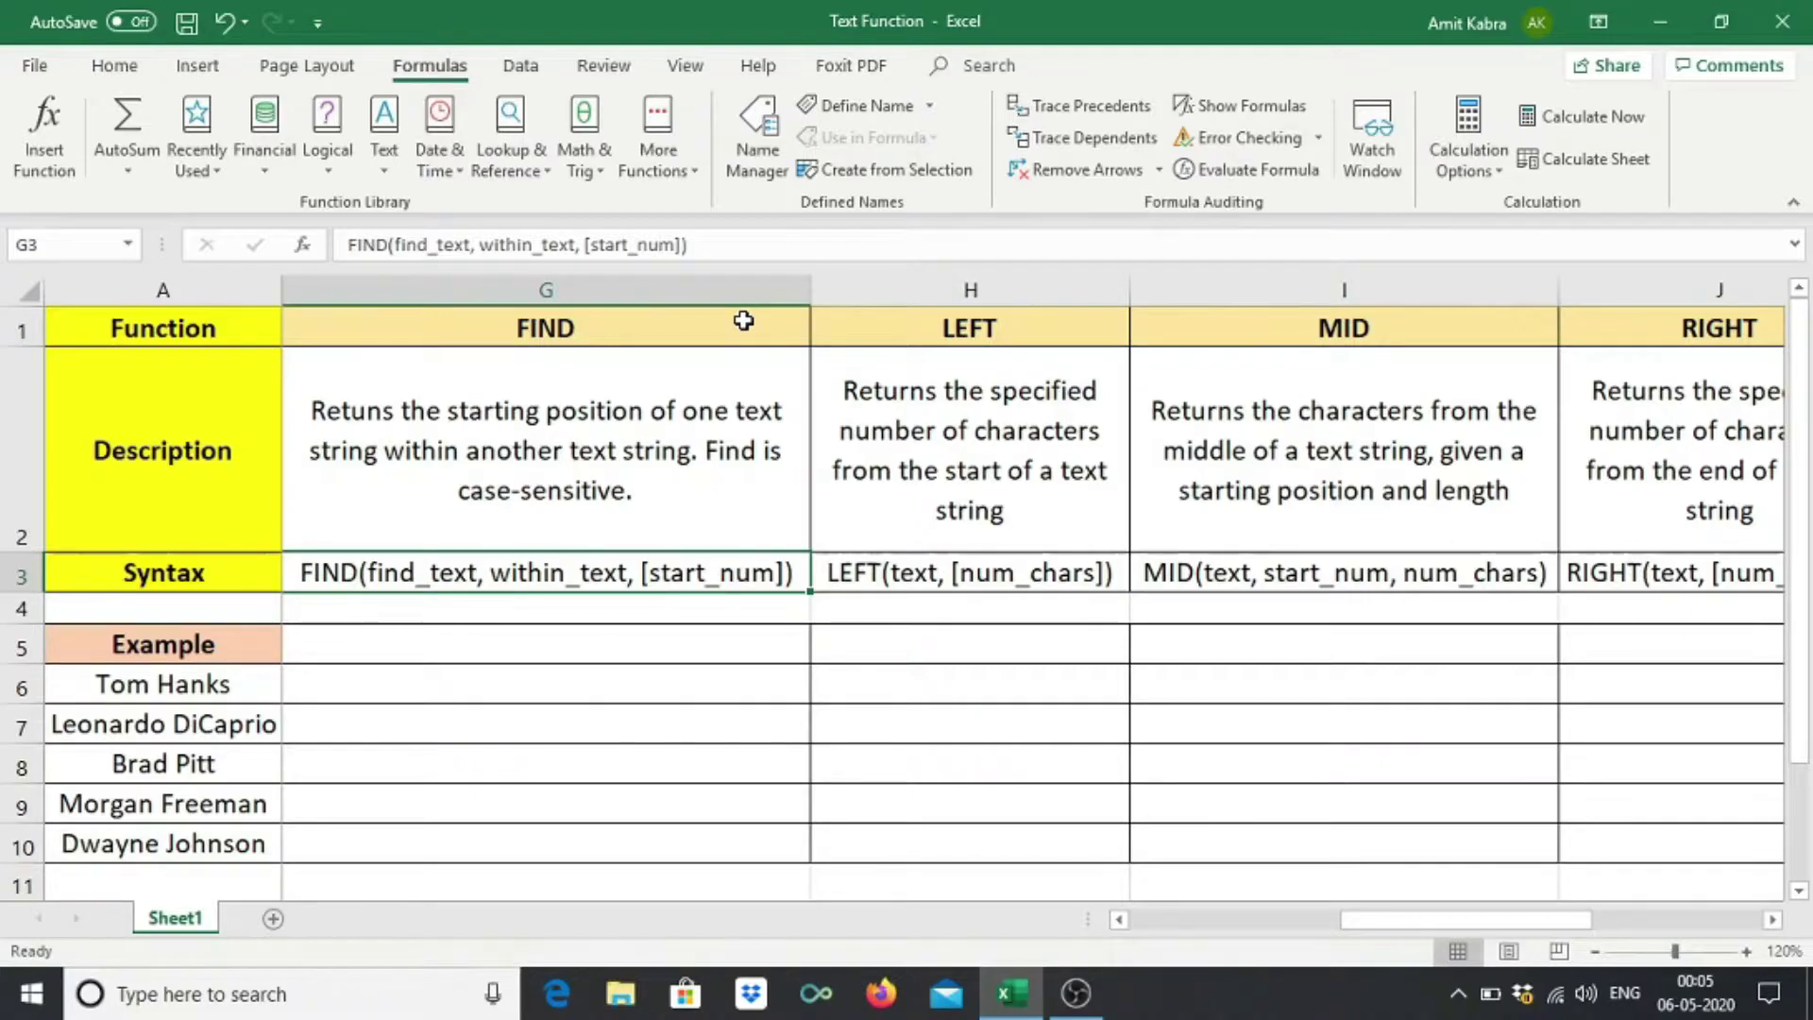
{"action": "key", "text": "Down"}
{"action": "key", "text": "Down"}
{"action": "key", "text": "Down"}
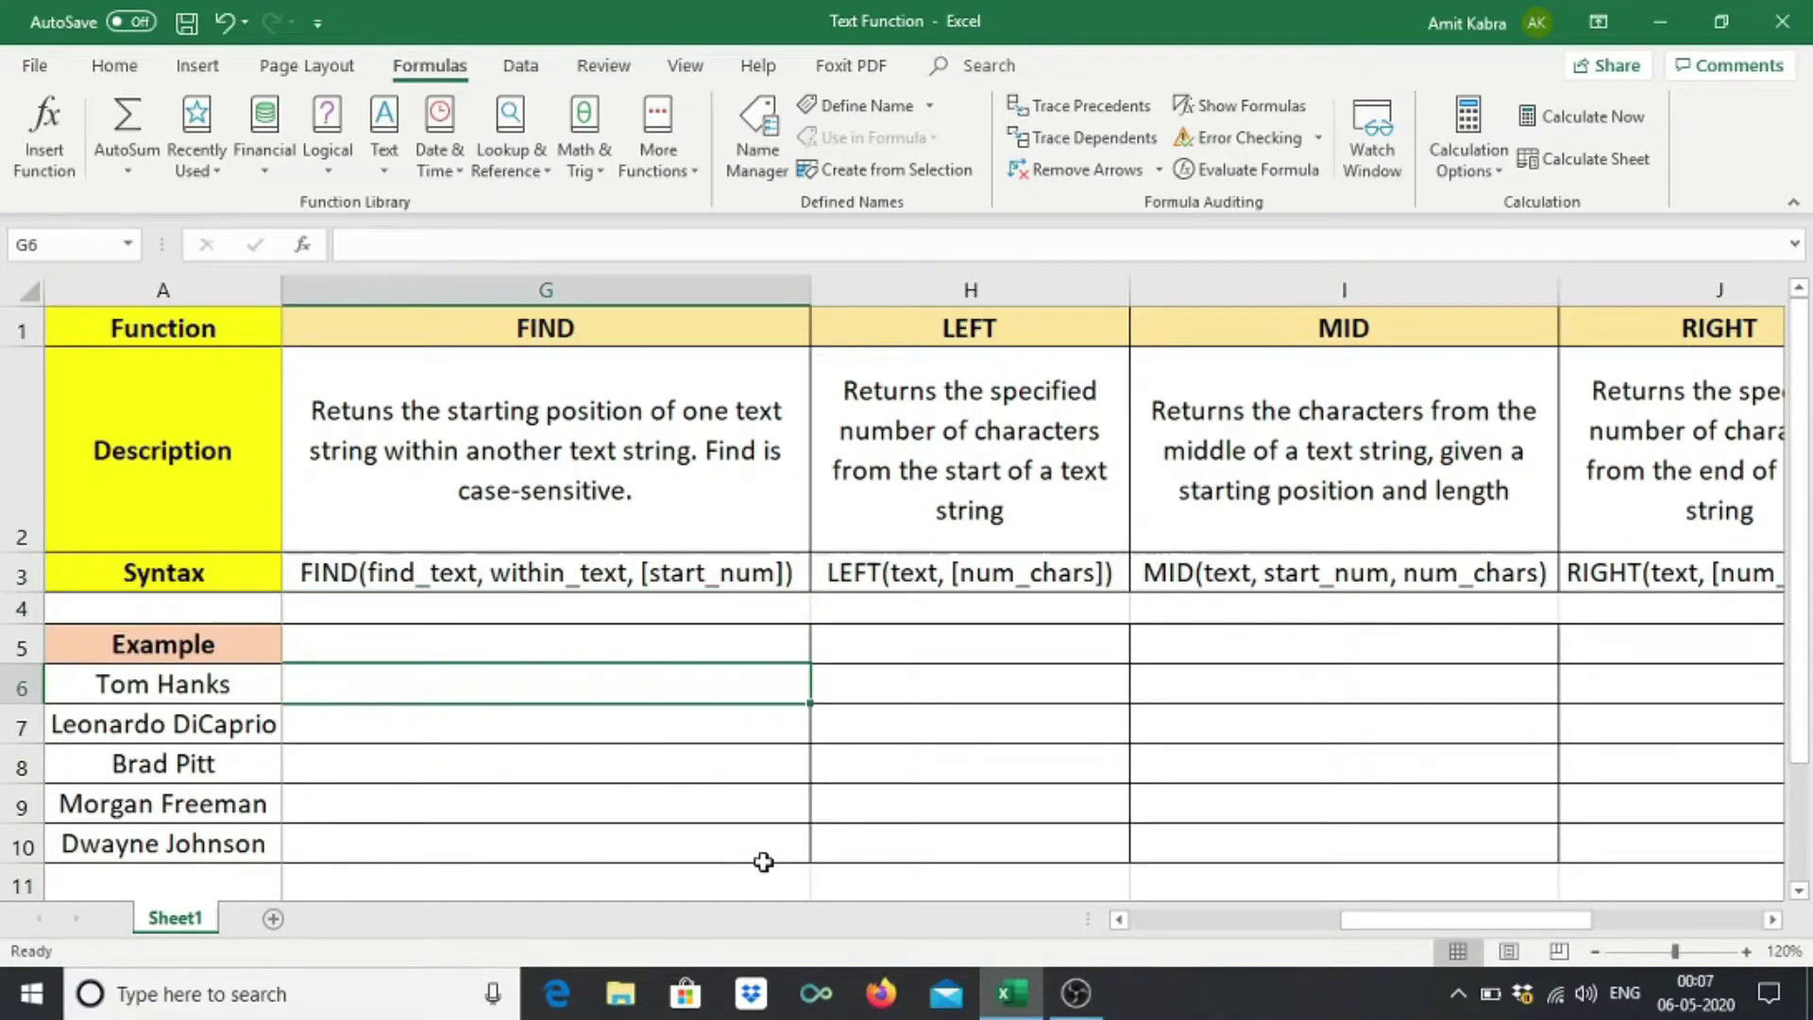
{"action": "key", "text": "F2"}
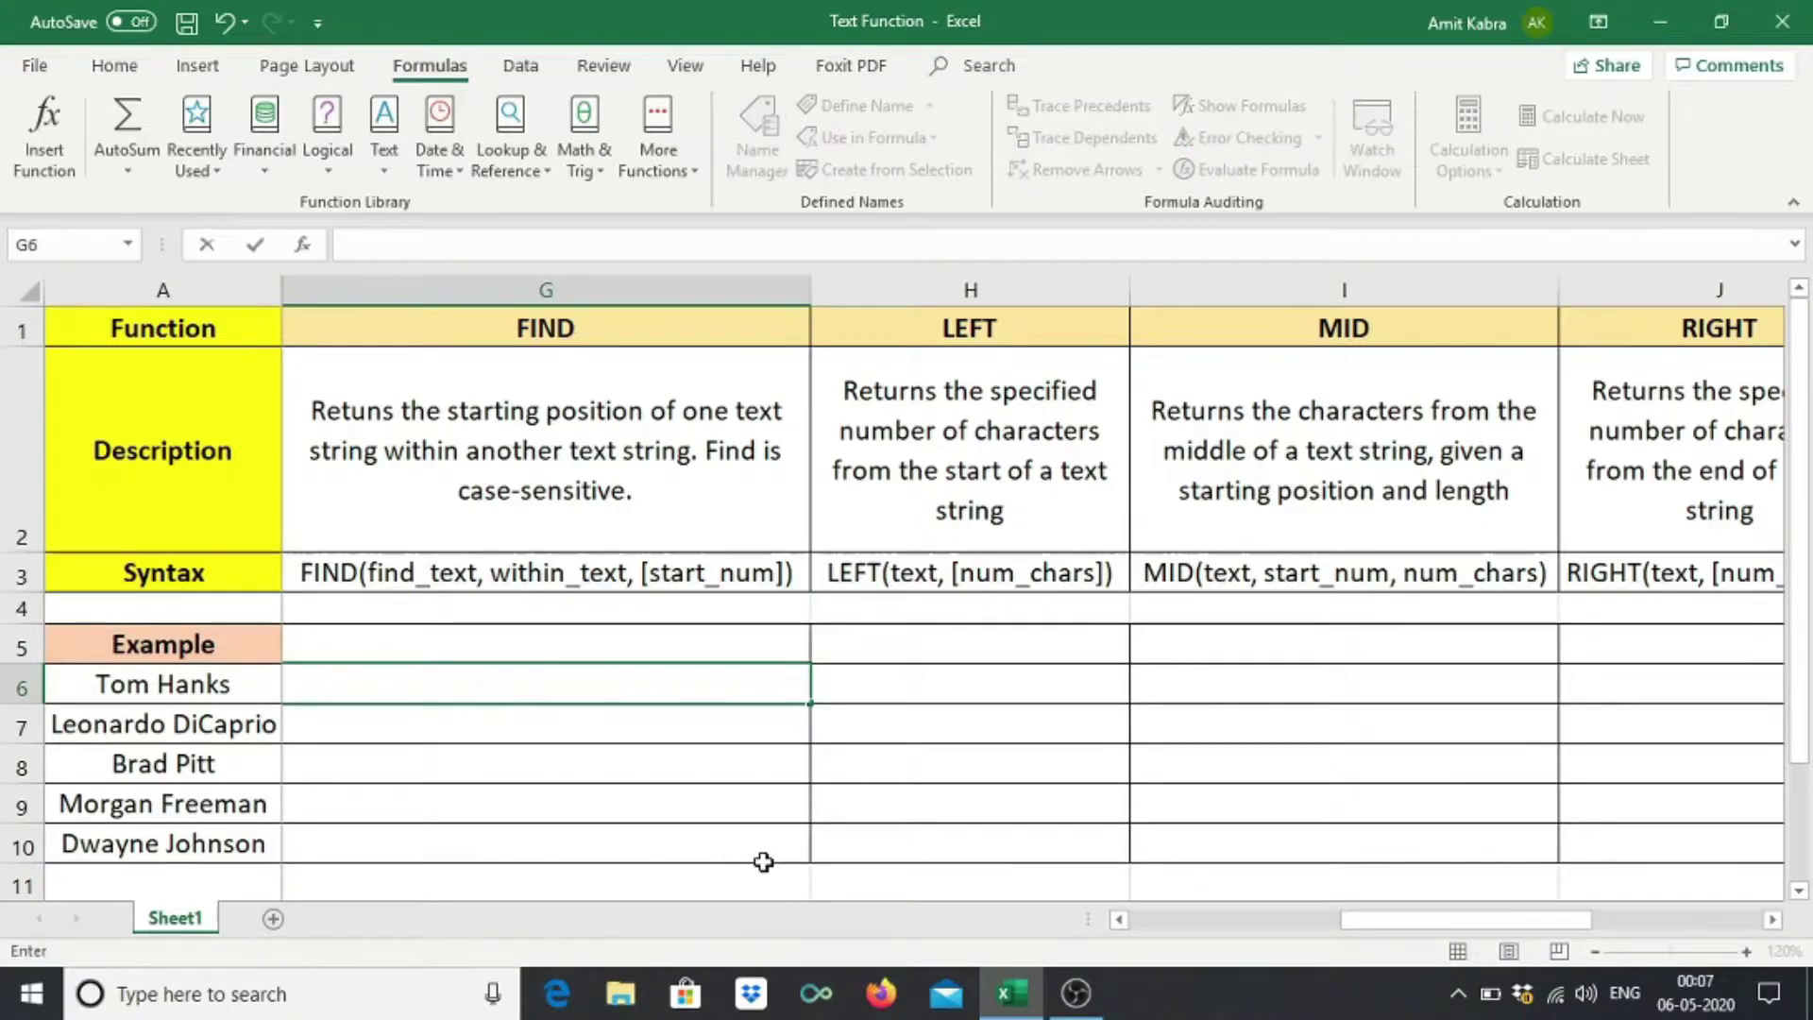
{"action": "type", "text": "=f"}
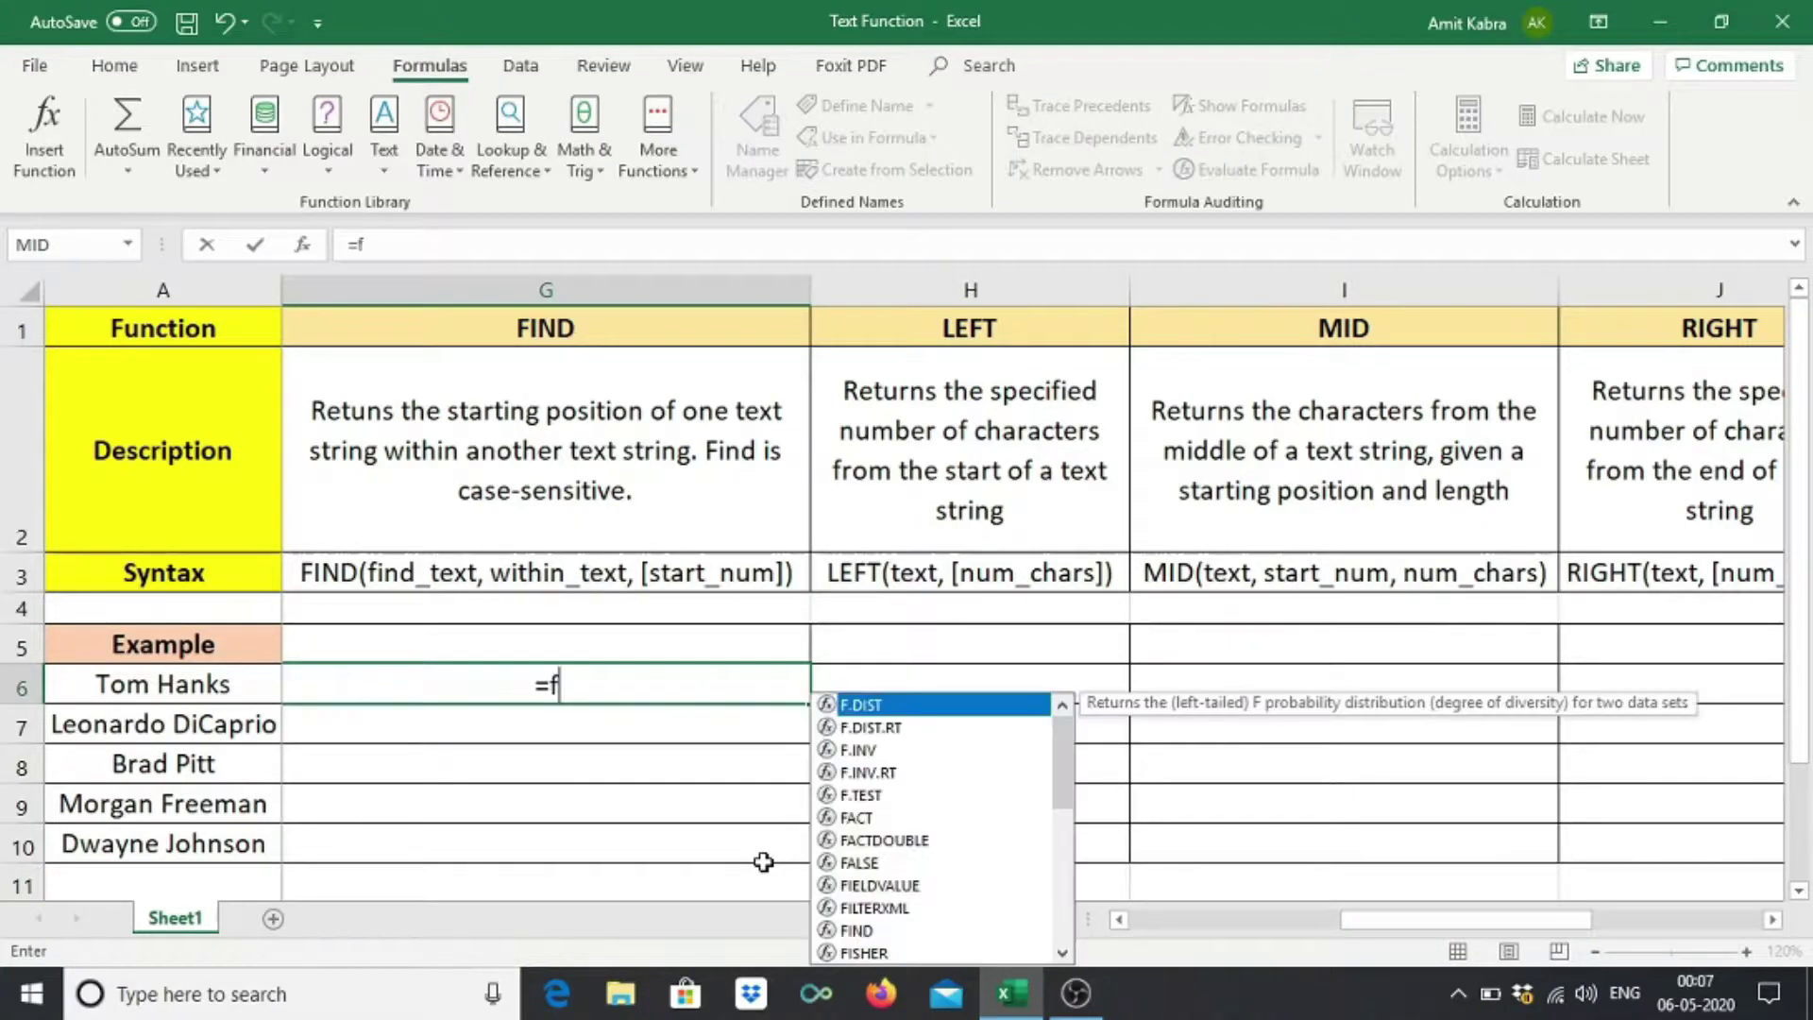
{"action": "type", "text": "ind"}
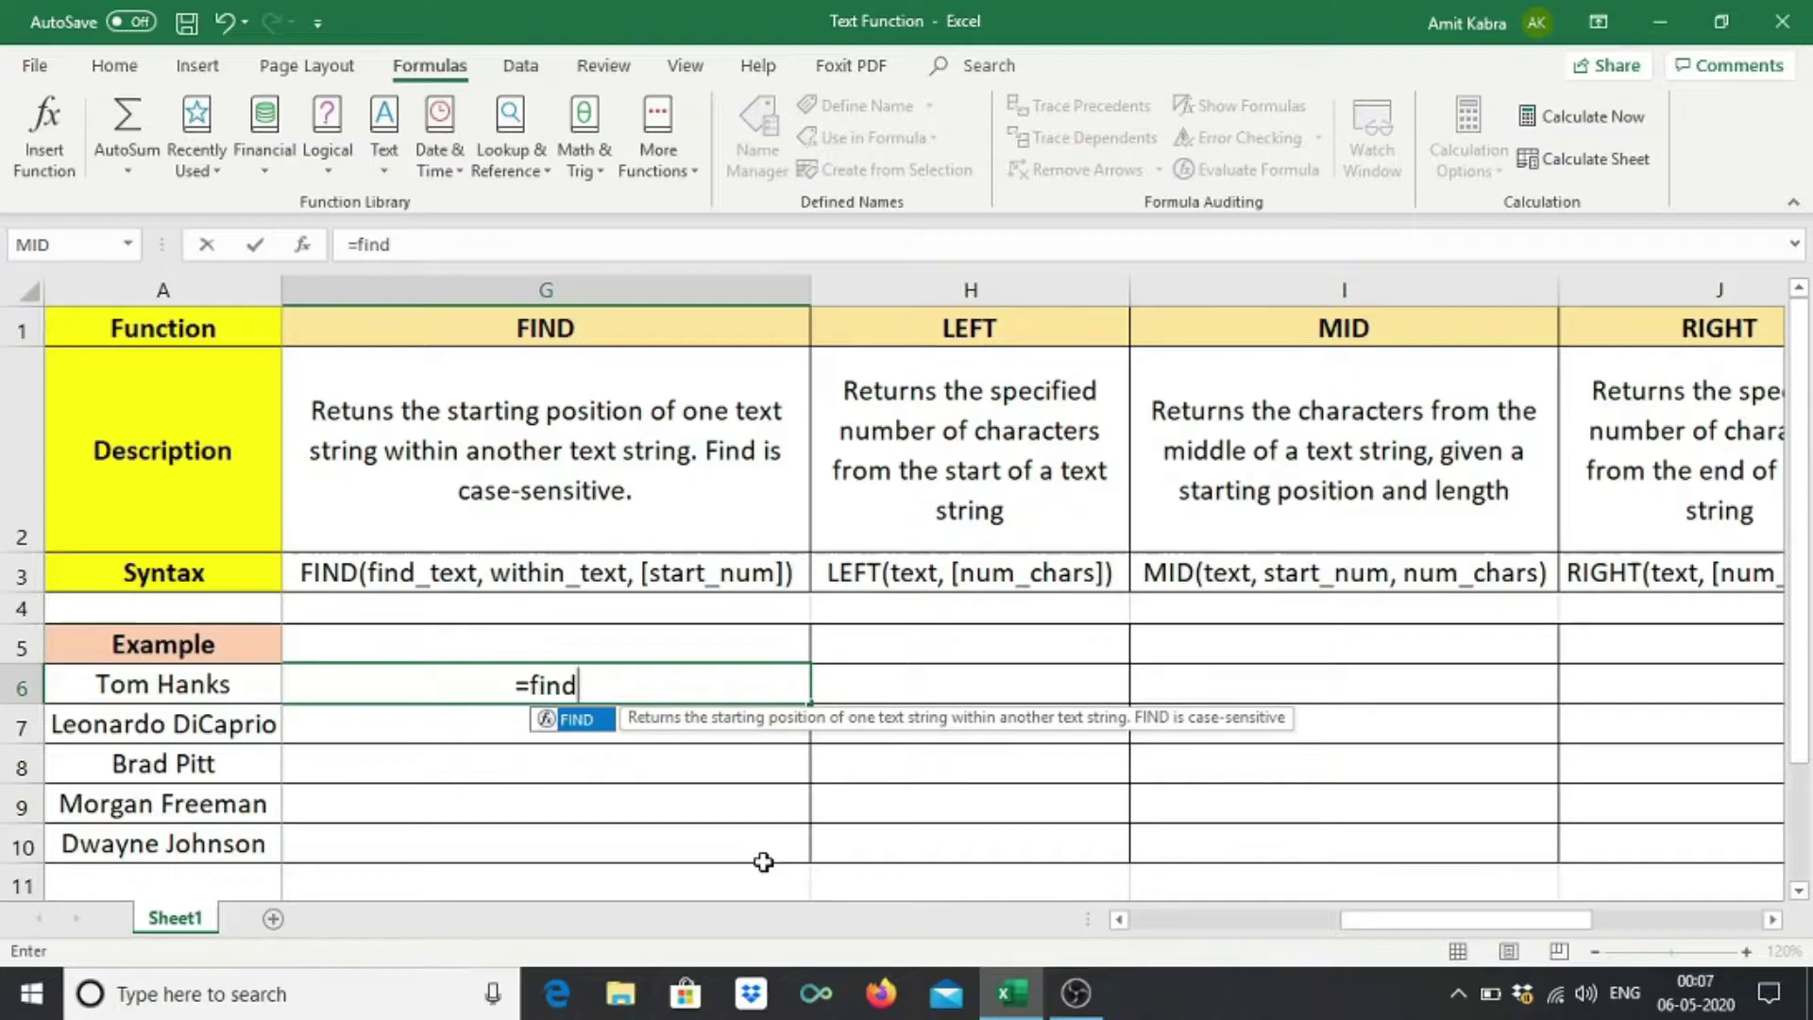
{"action": "type", "text": "(\""}
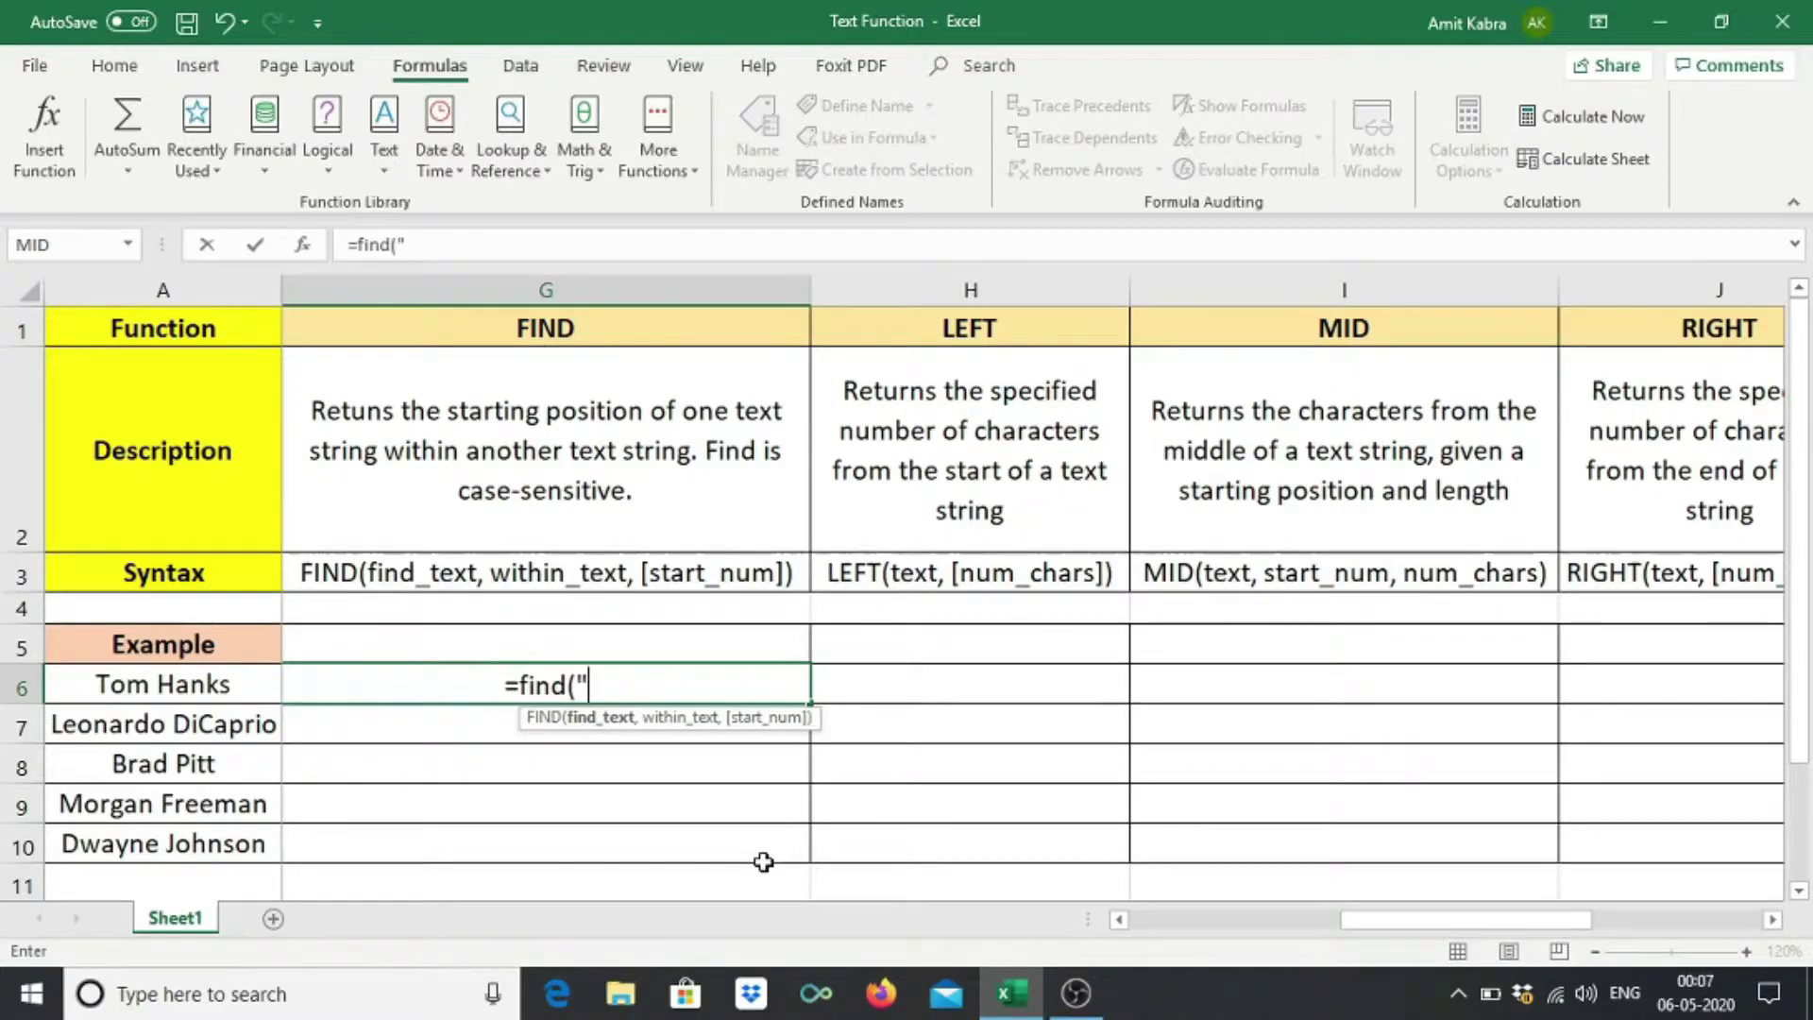
{"action": "type", "text": "a\""}
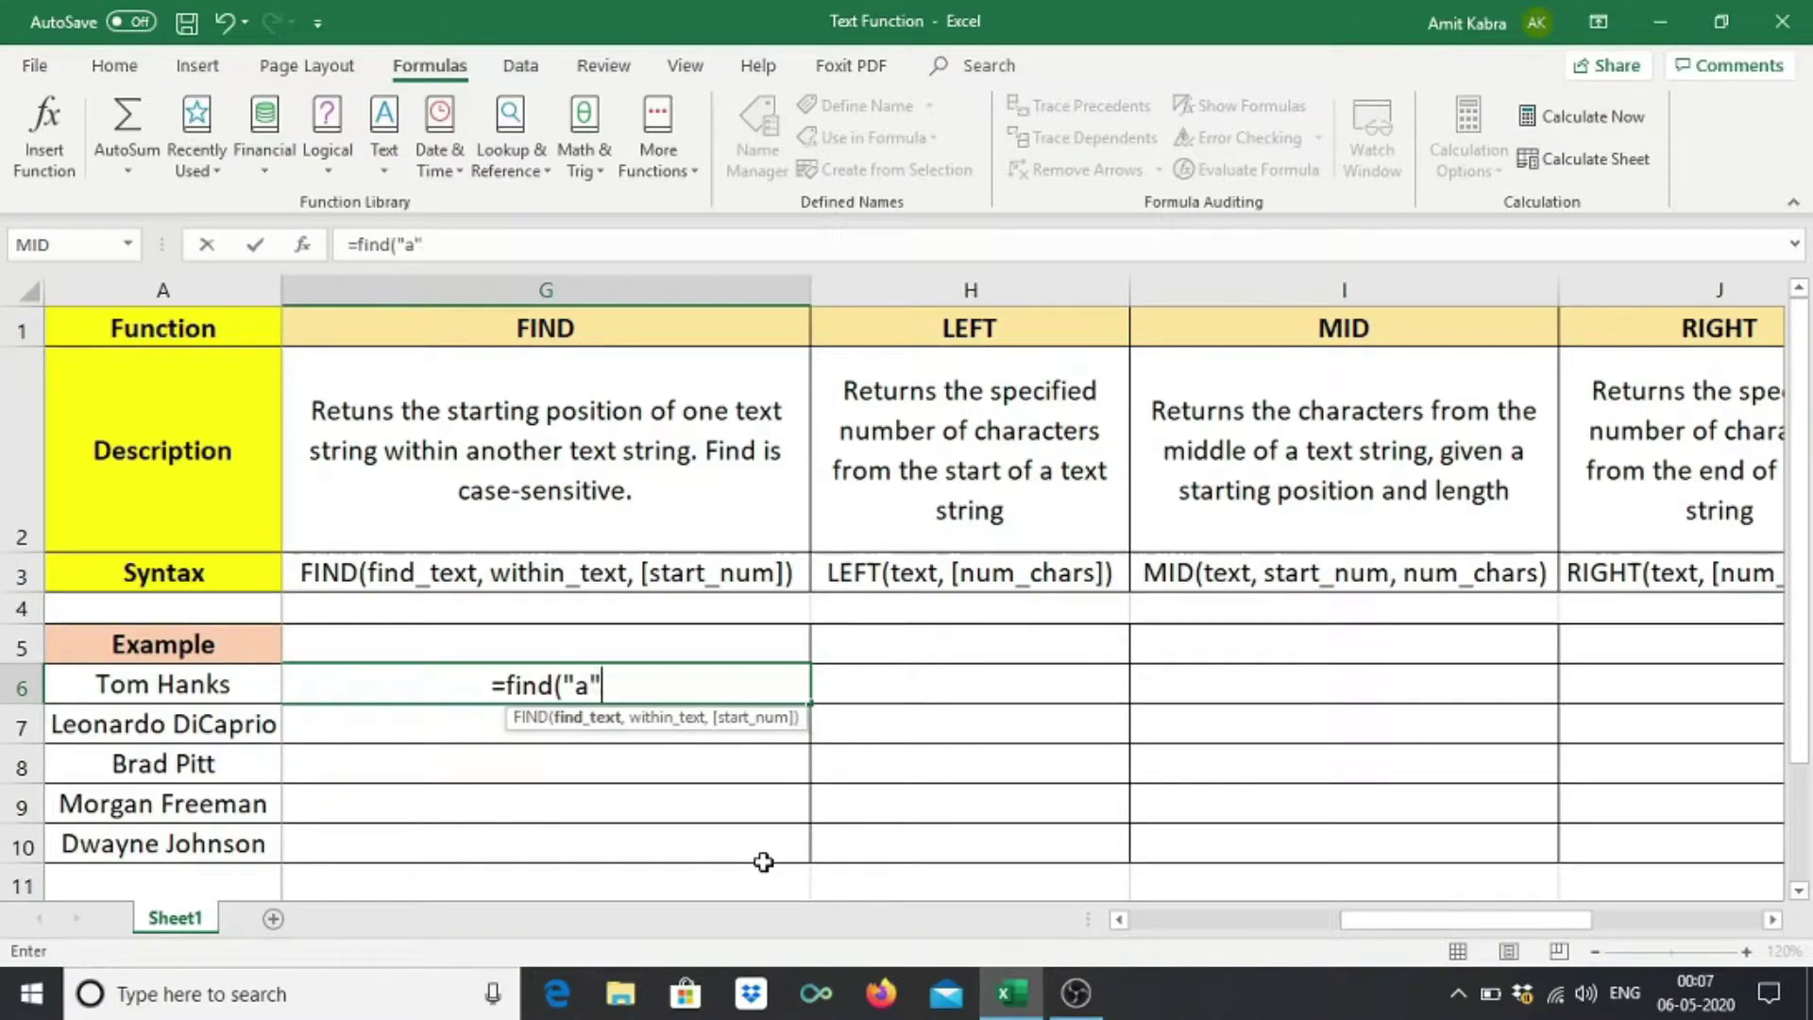
{"action": "type", "text": ","}
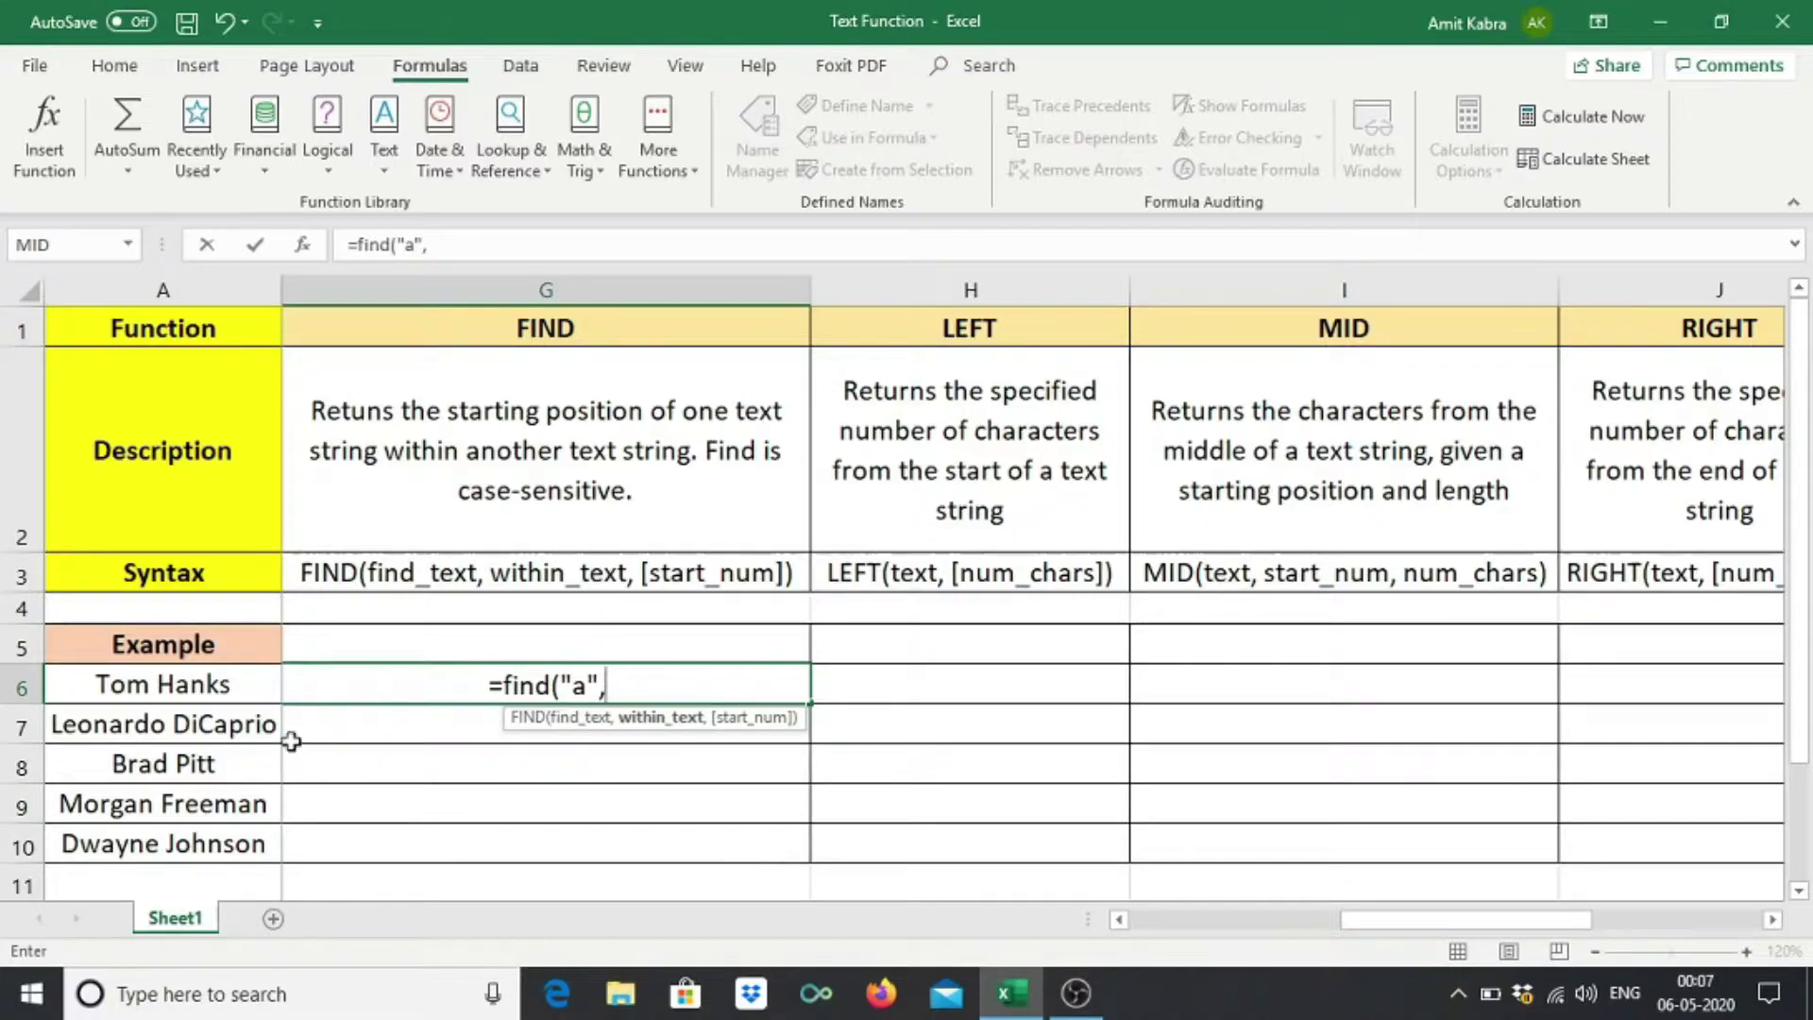
{"action": "left_click", "coordinate": [248, 698]}
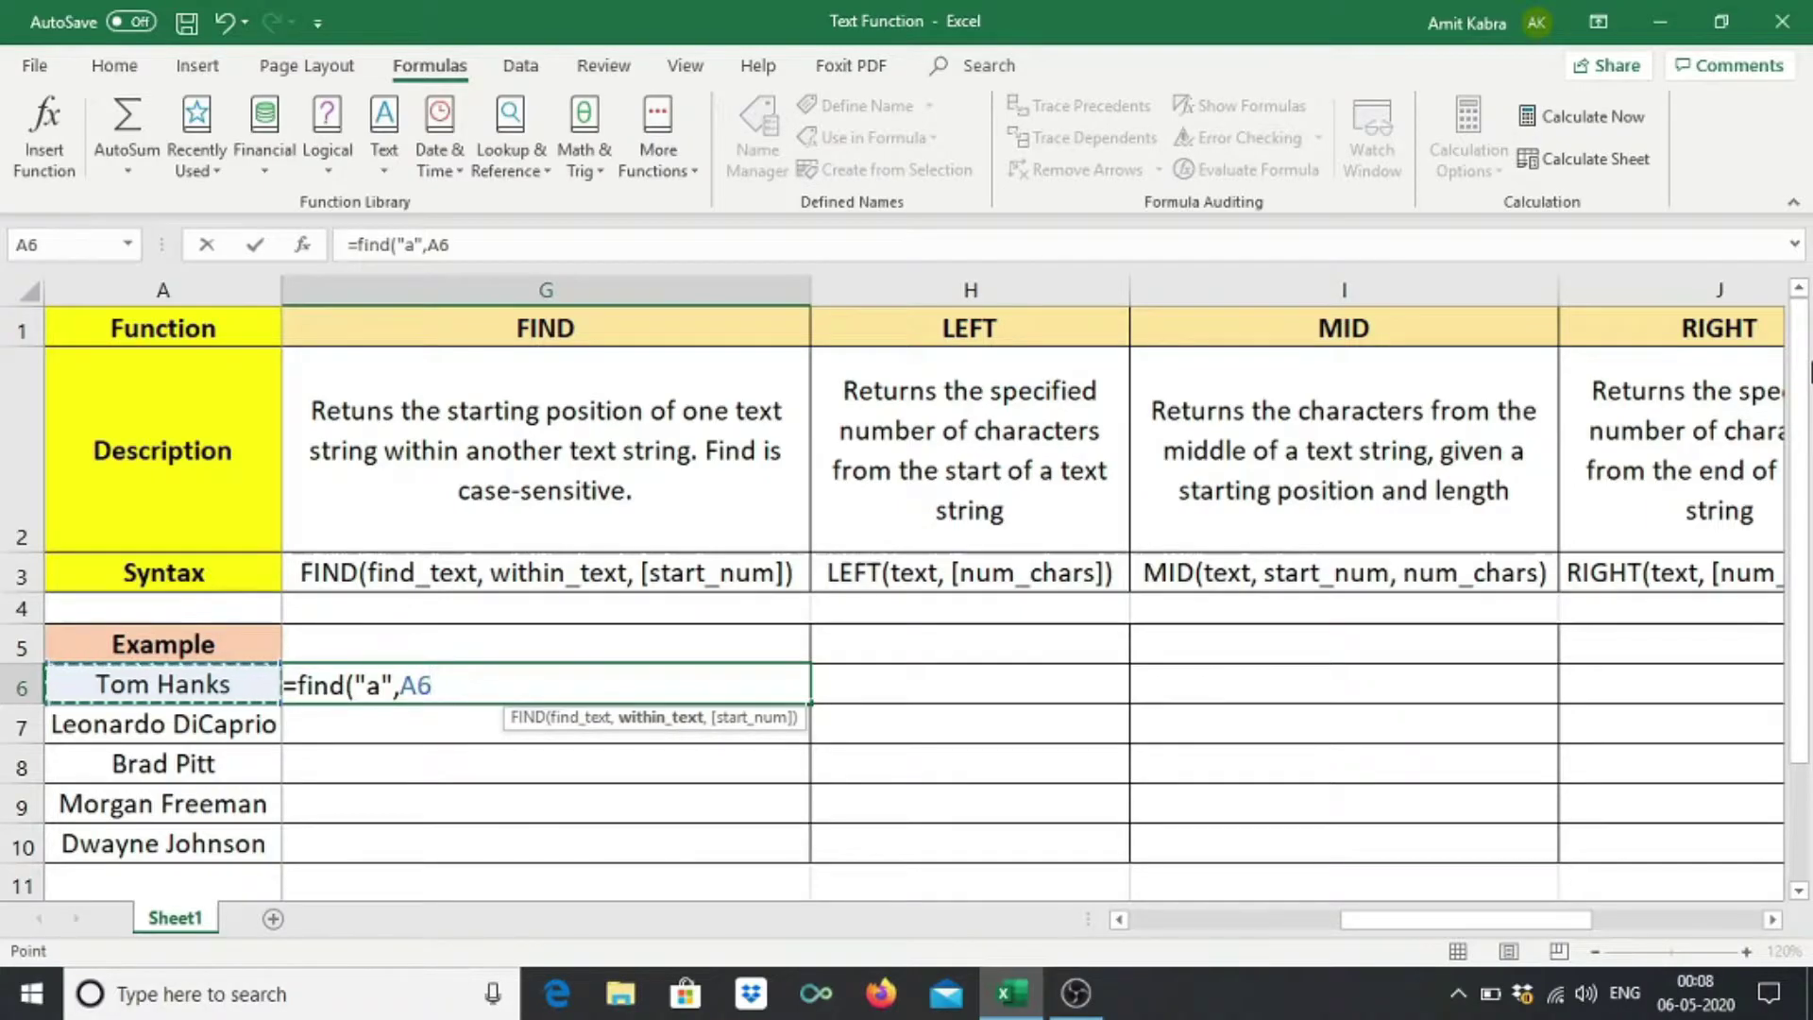
{"action": "type", "text": ")"}
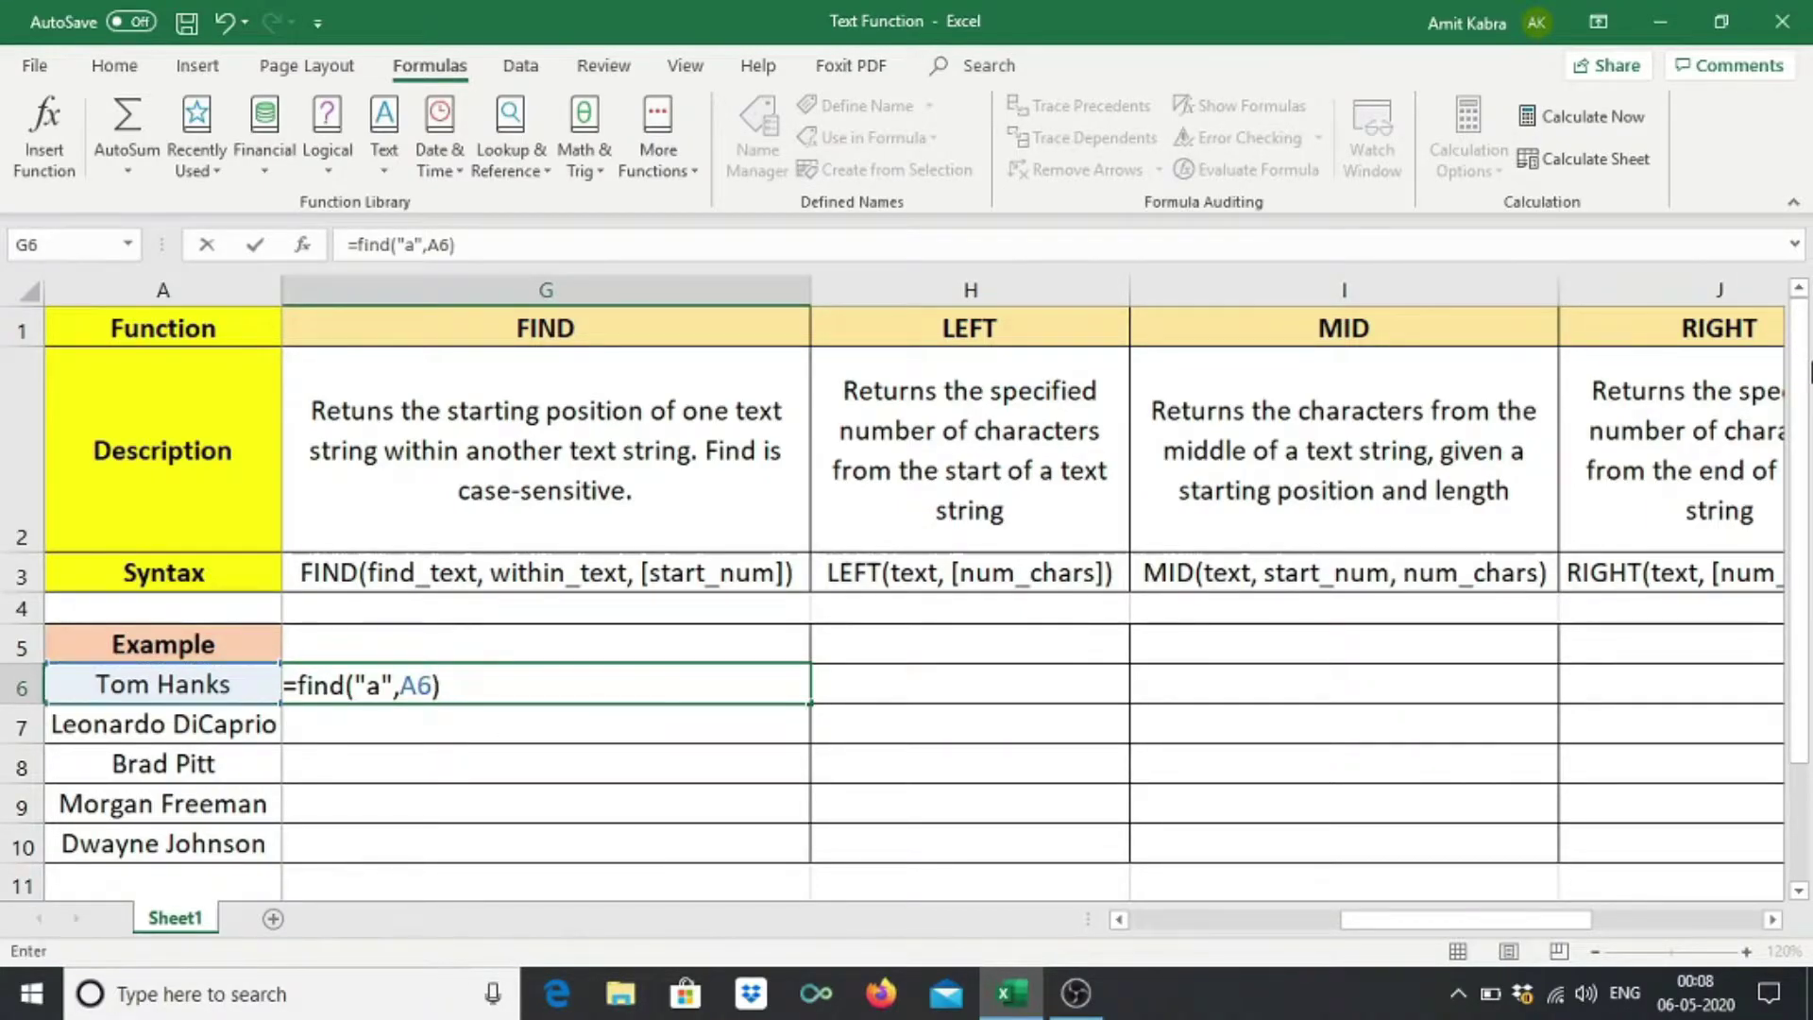
{"action": "key", "text": "Return"}
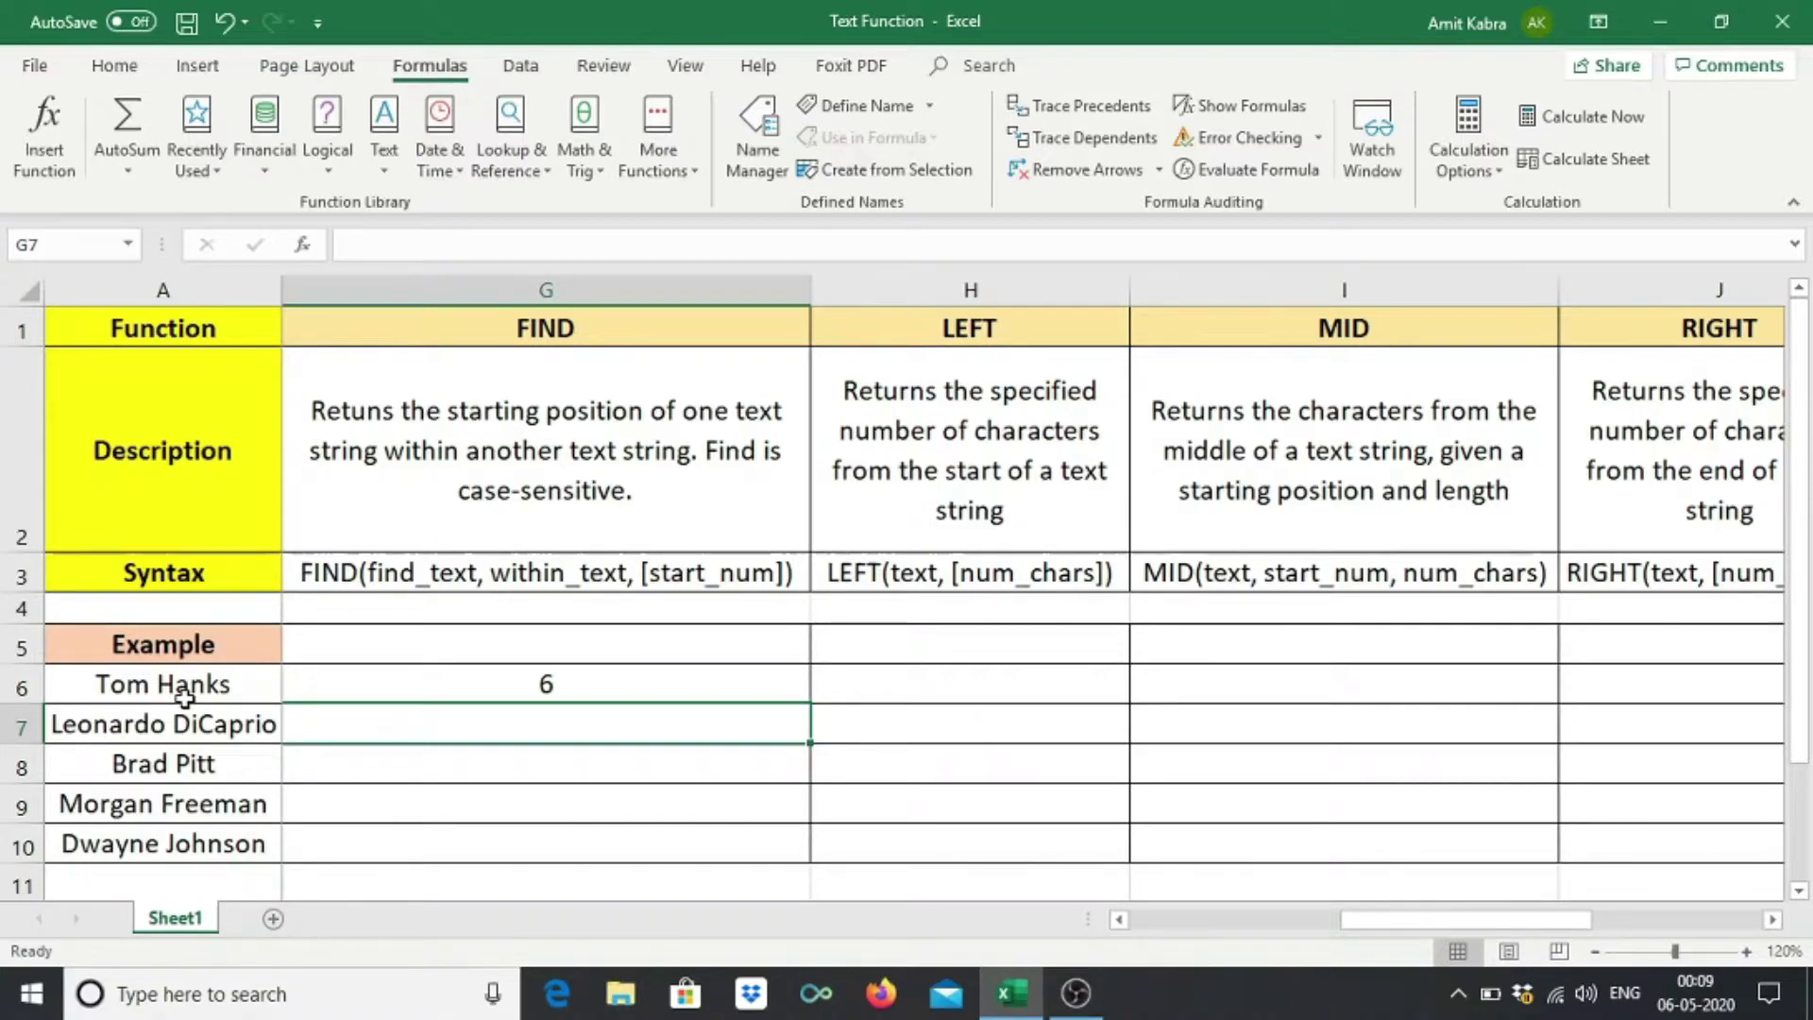
Enter =FIND(" ",A7) in cell G7 to locate the space in that row's example name.
{"action": "left_click", "coordinate": [510, 686]}
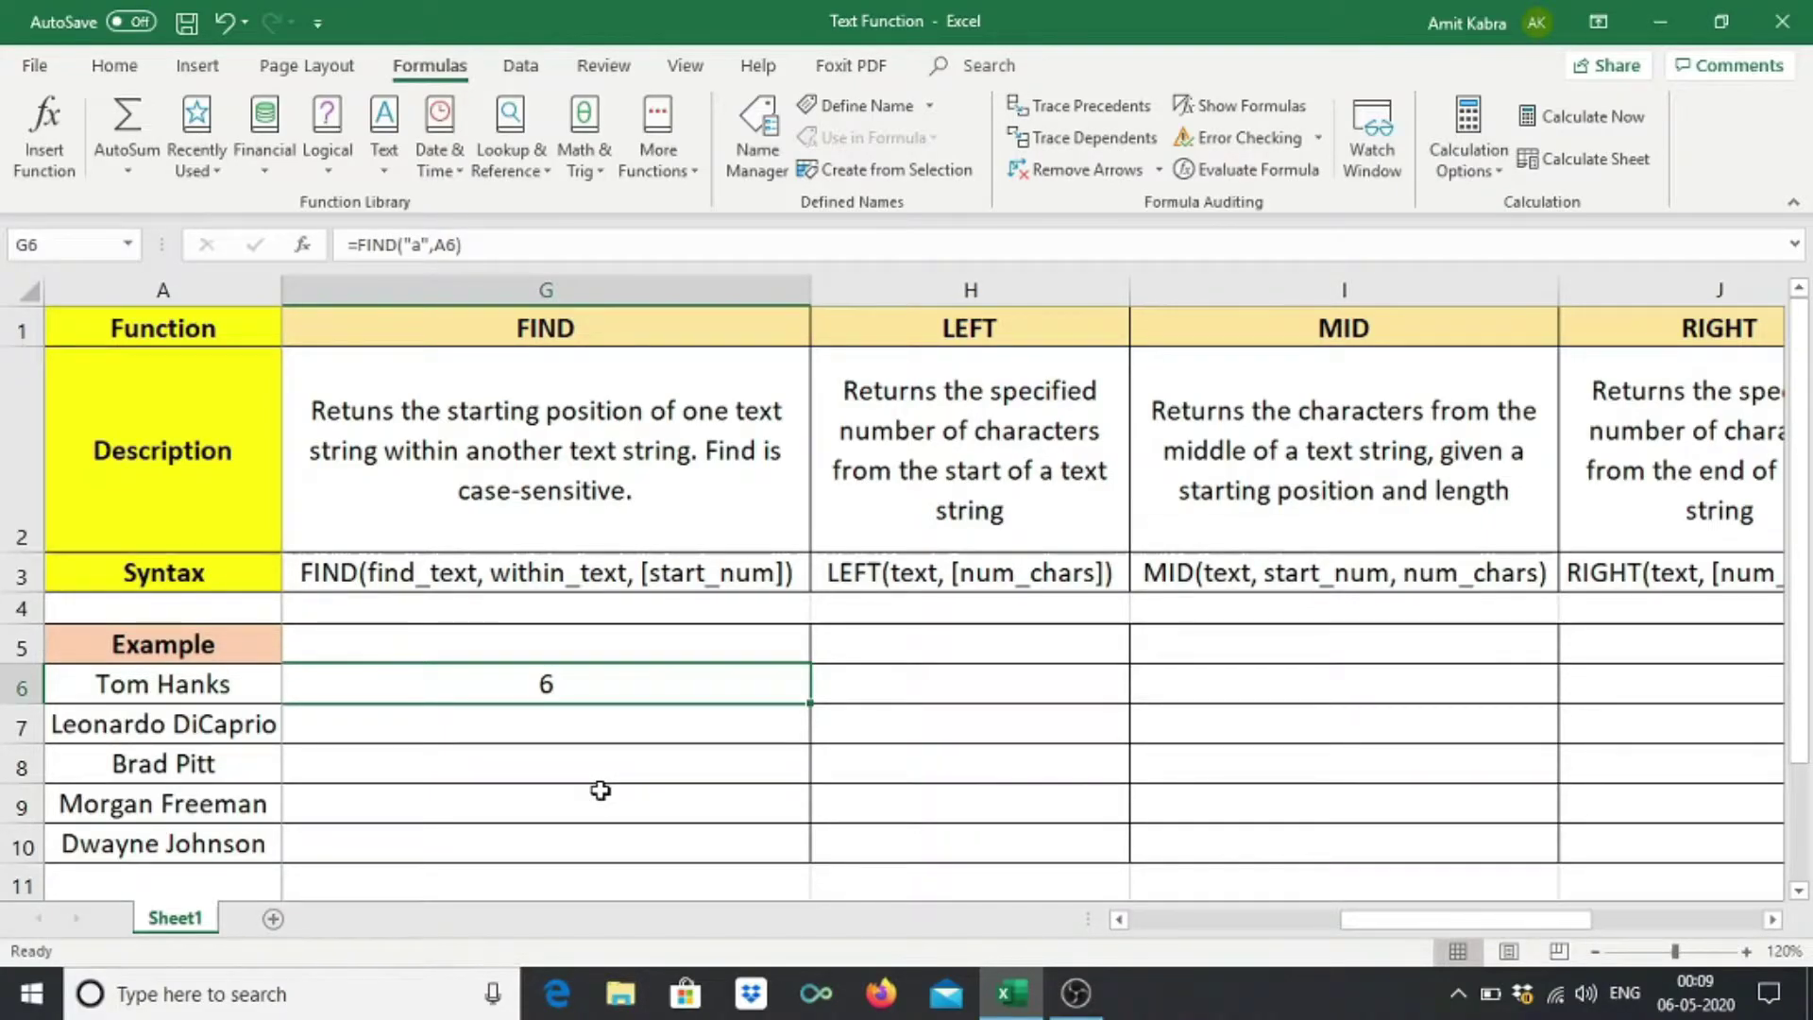
{"action": "key", "text": "Down"}
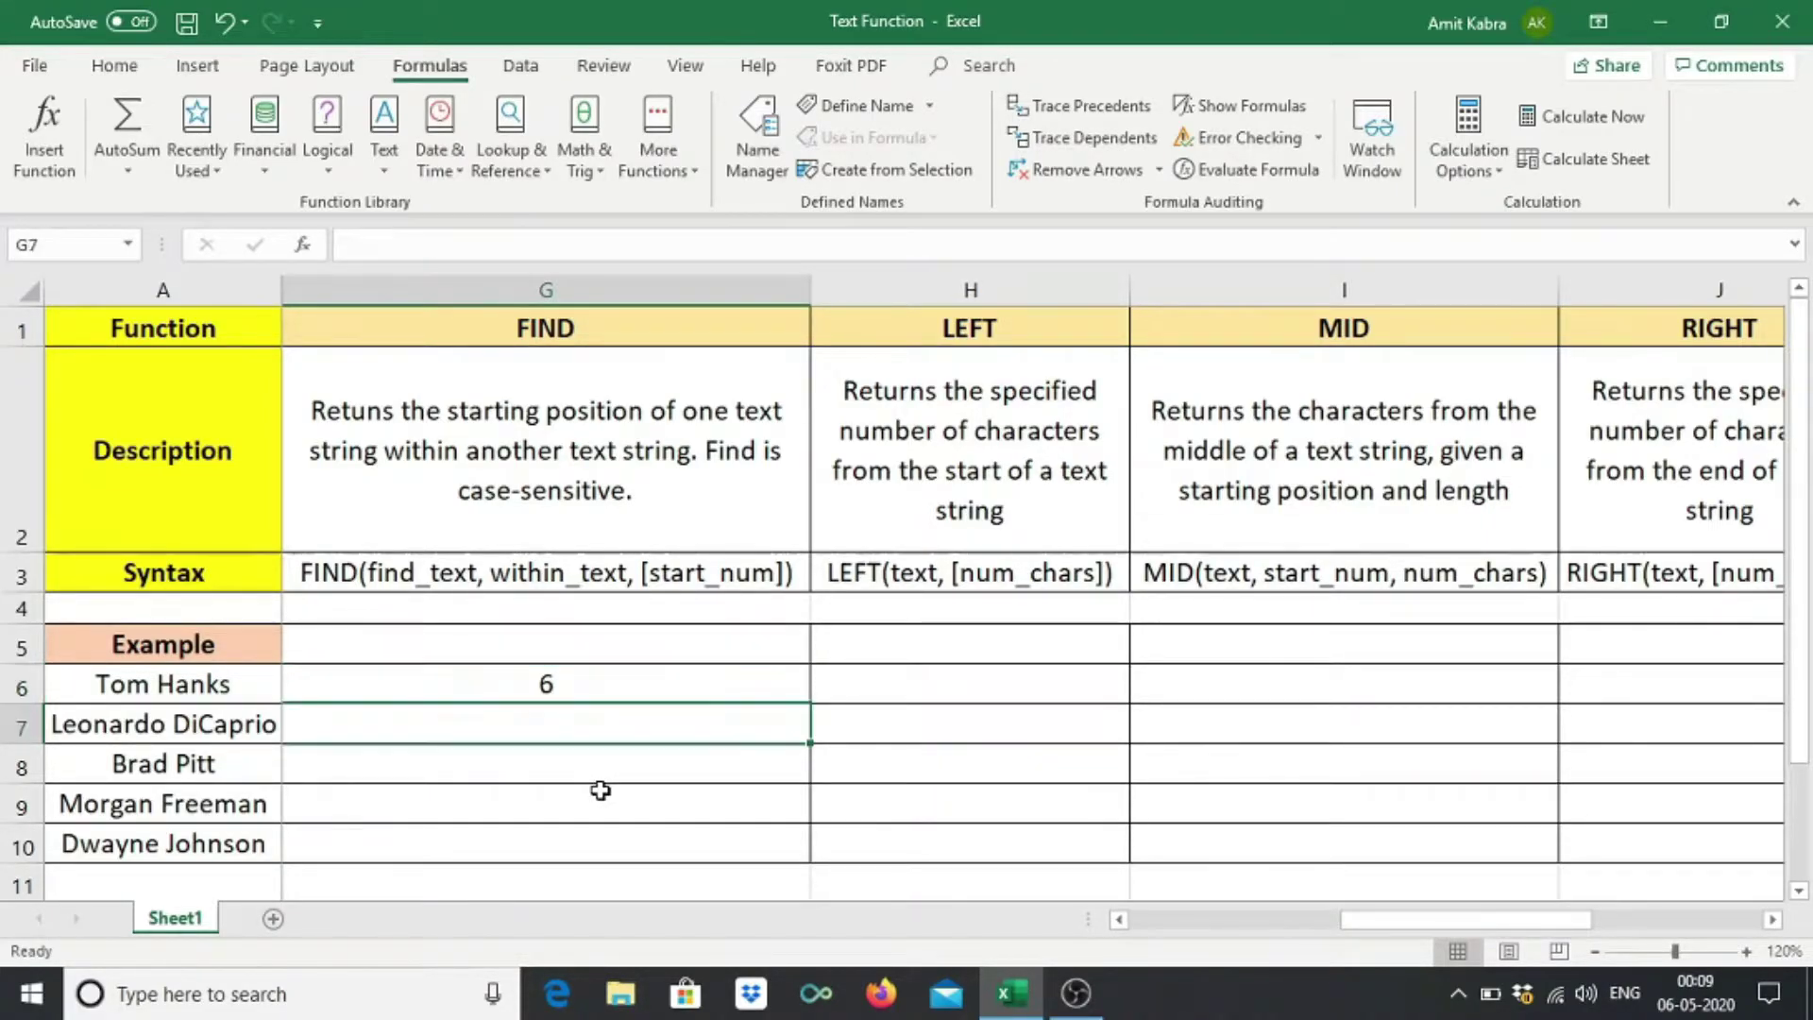
{"action": "type", "text": "="}
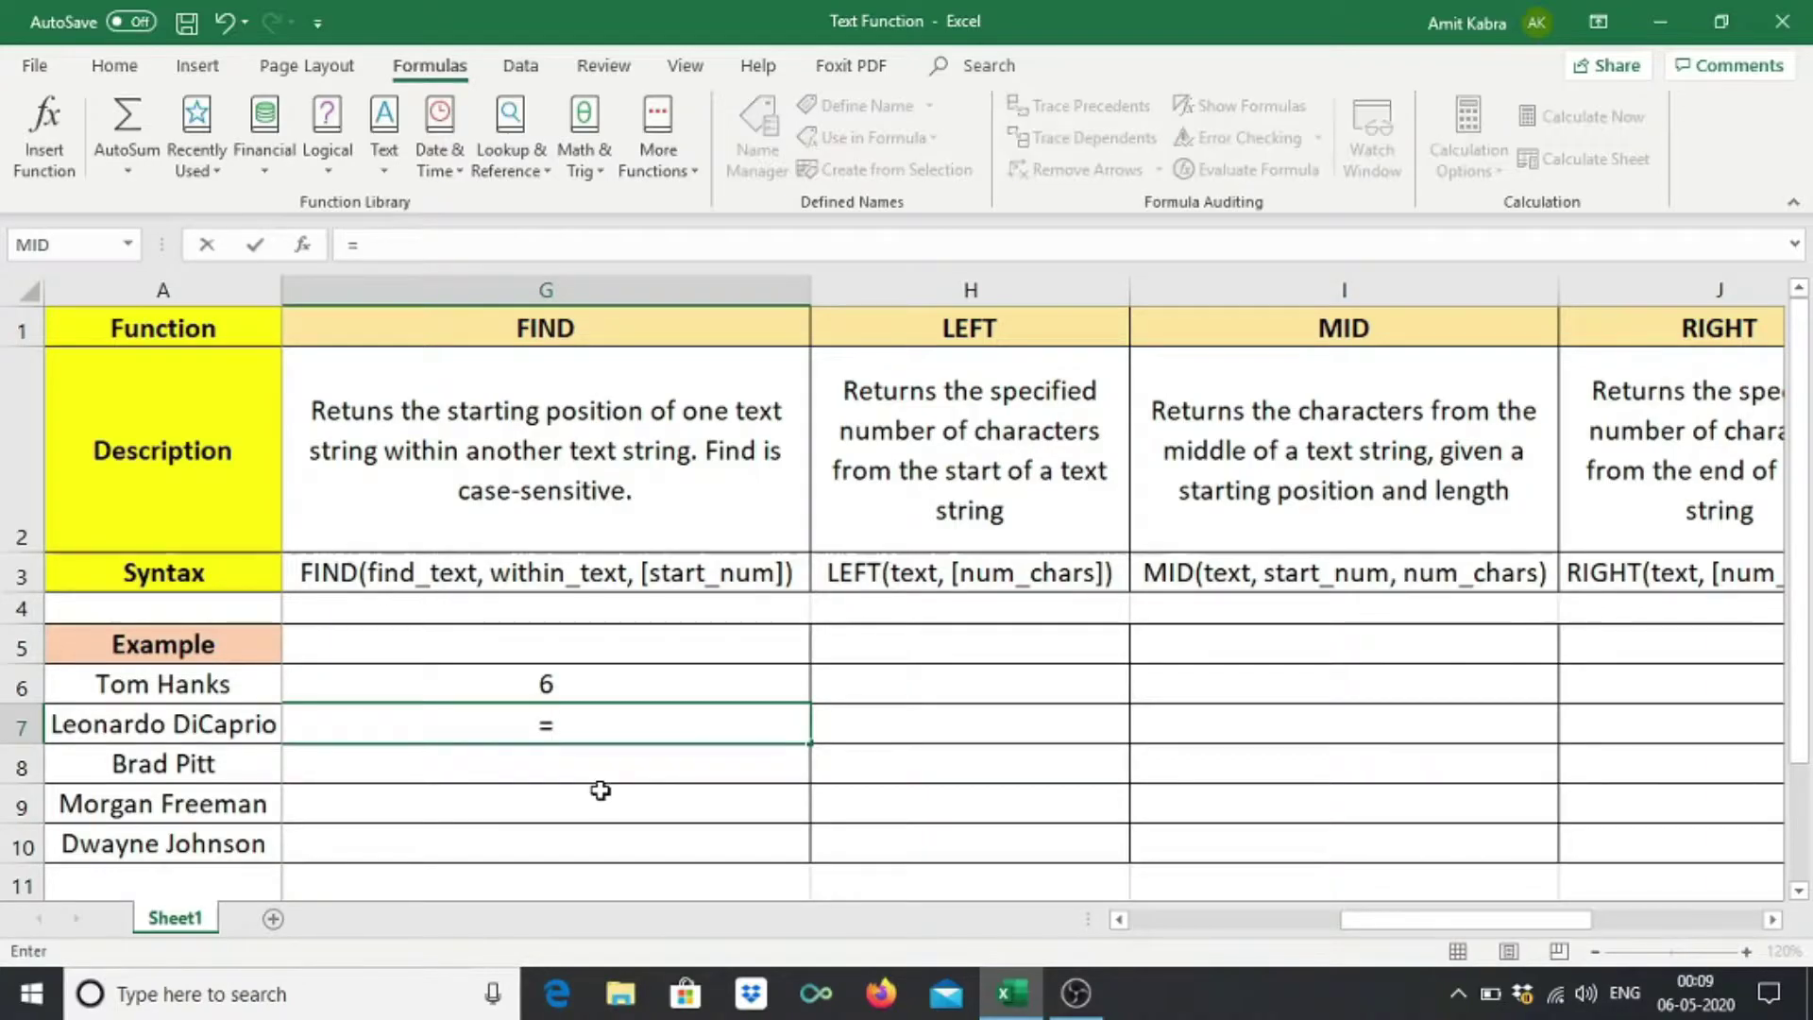
{"action": "type", "text": "find("}
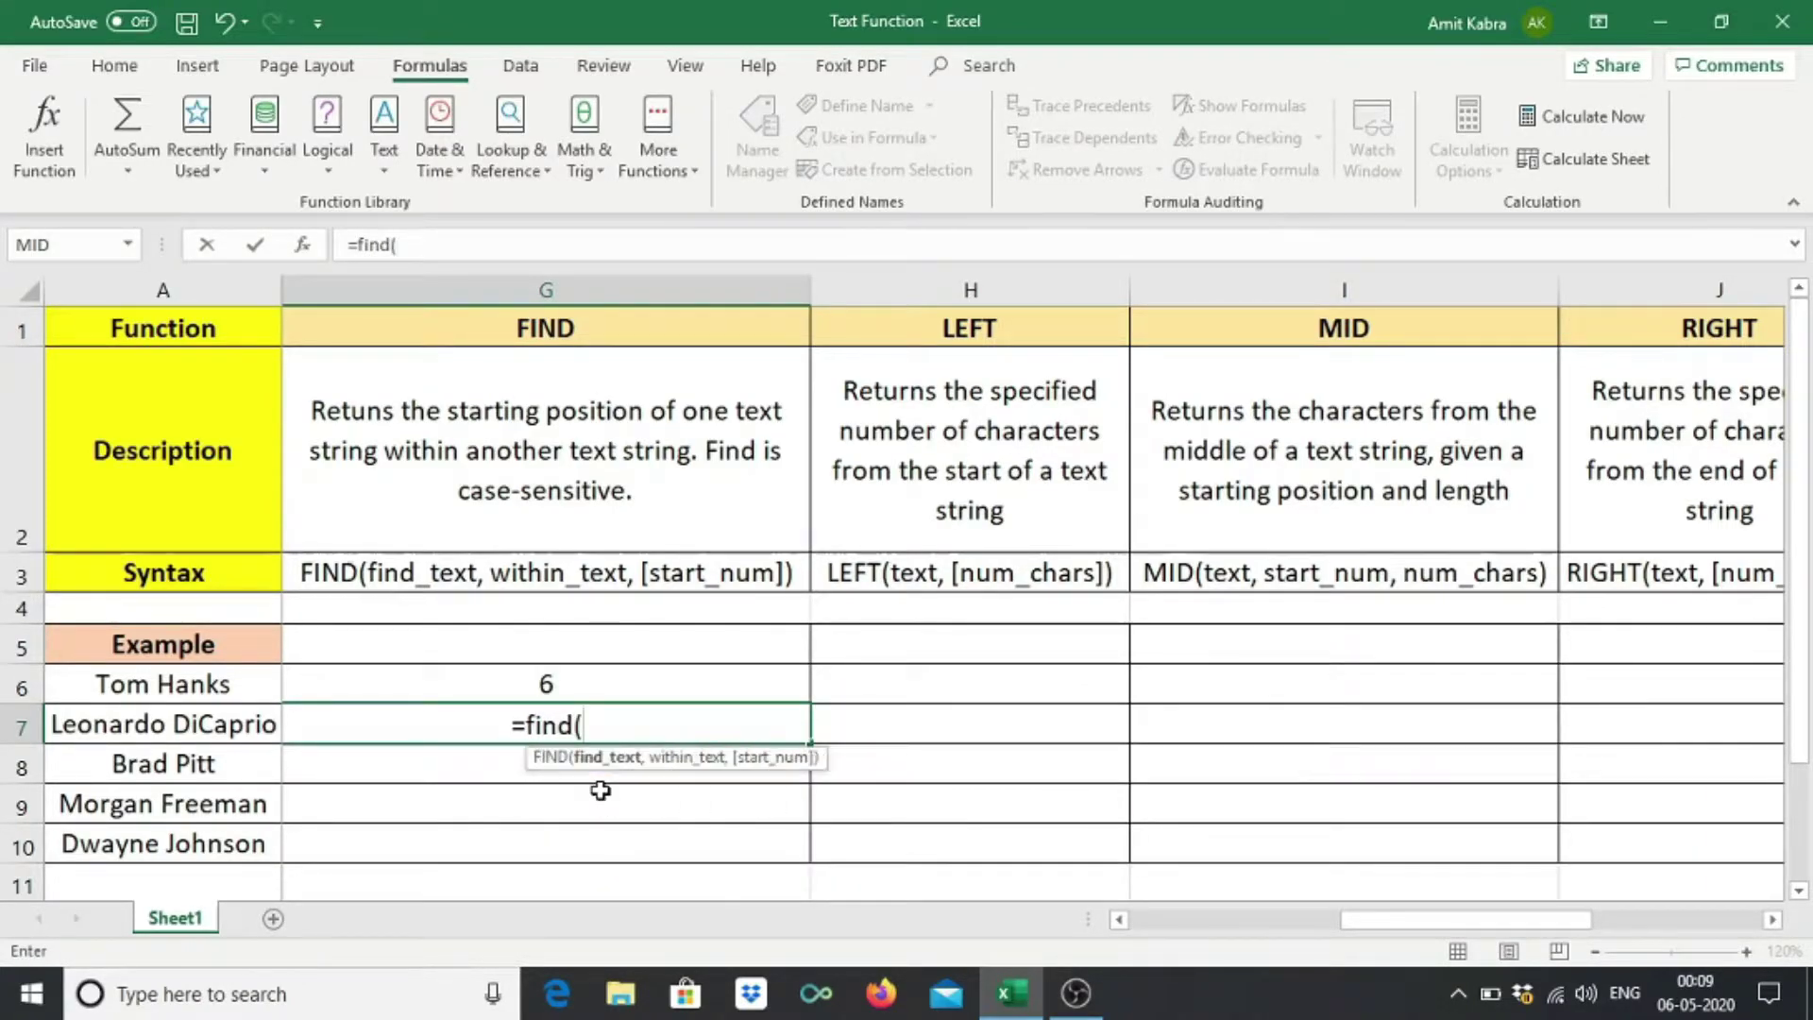
{"action": "type", "text": "\""}
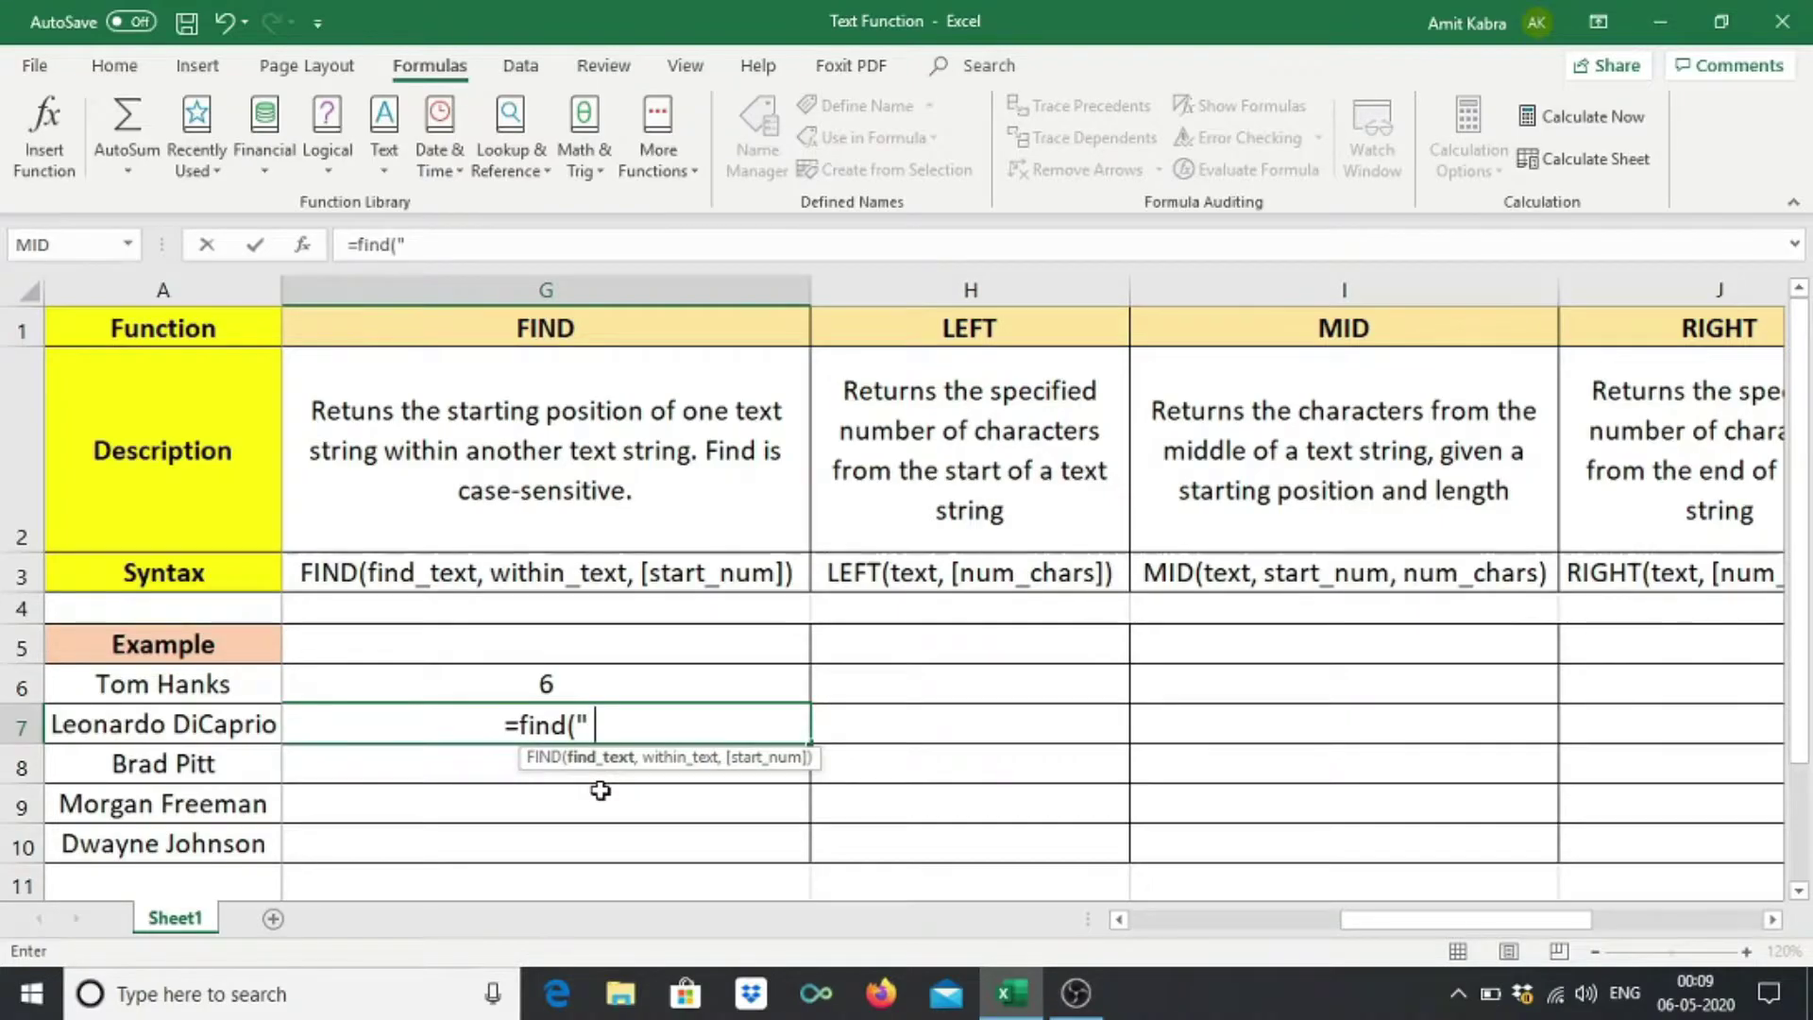
{"action": "type", "text": " \","}
{"action": "left_click", "coordinate": [242, 724]}
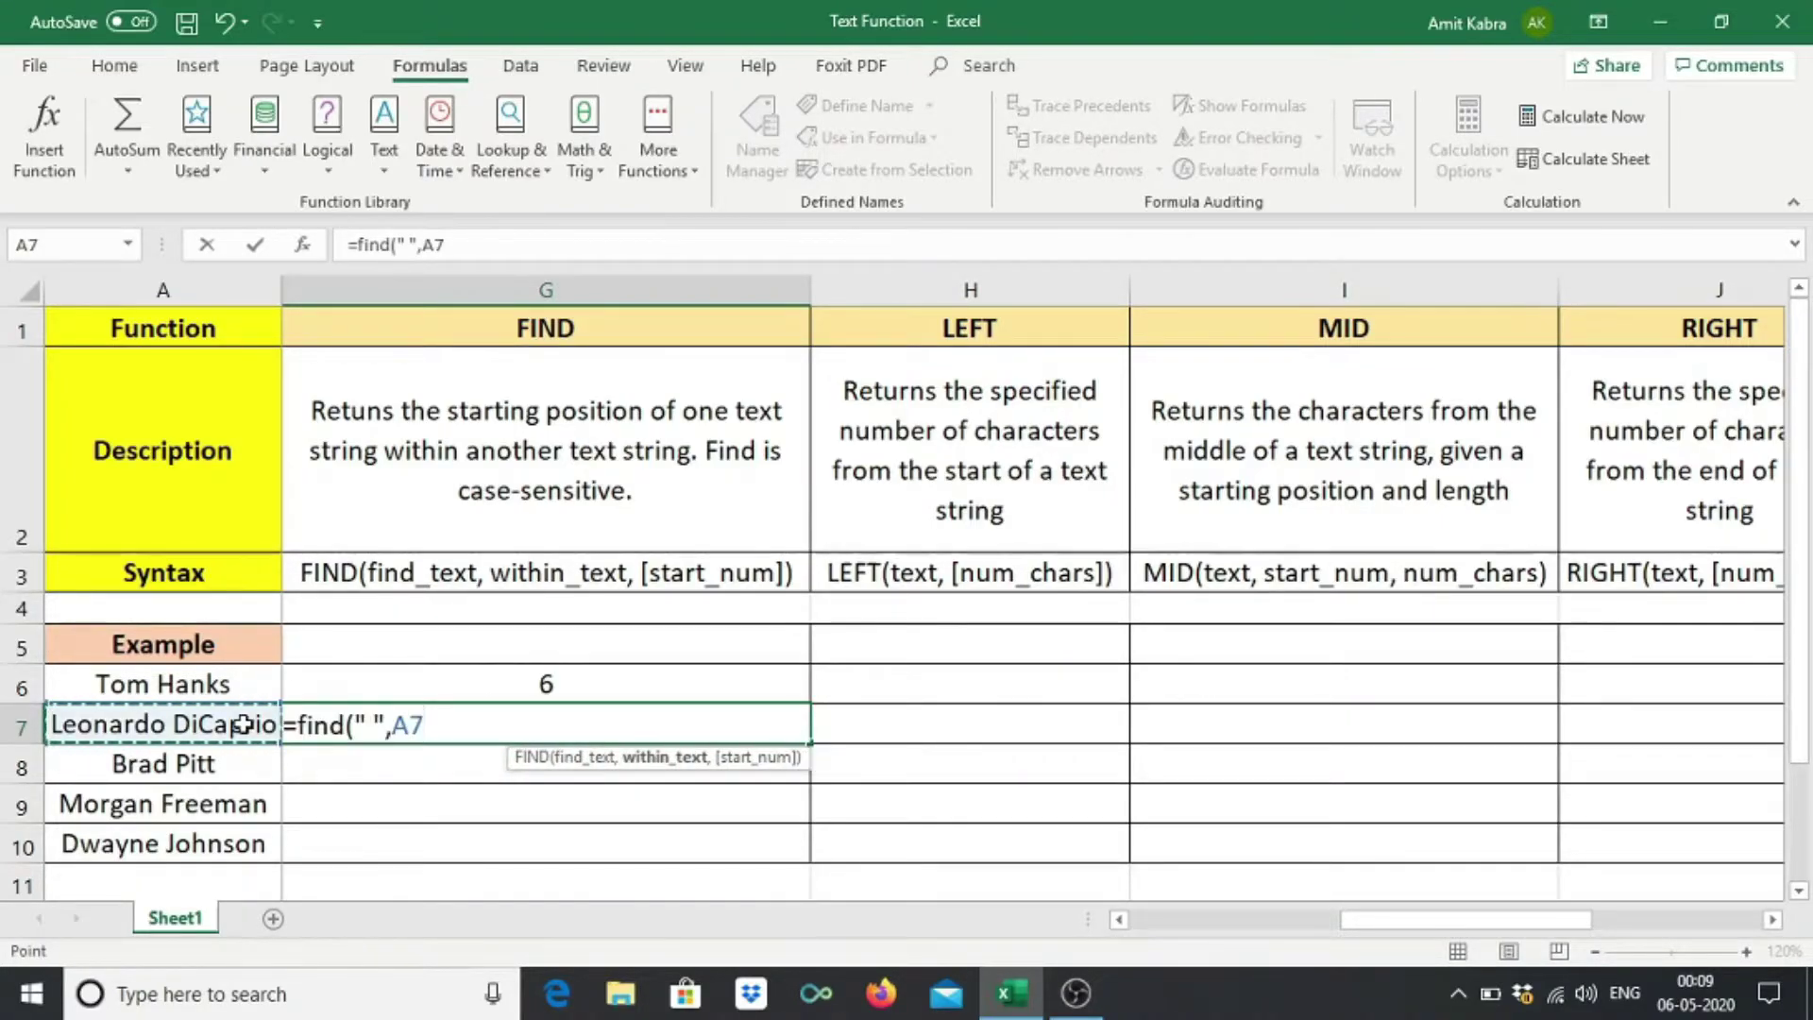
{"action": "type", "text": ")"}
{"action": "key", "text": "Return"}
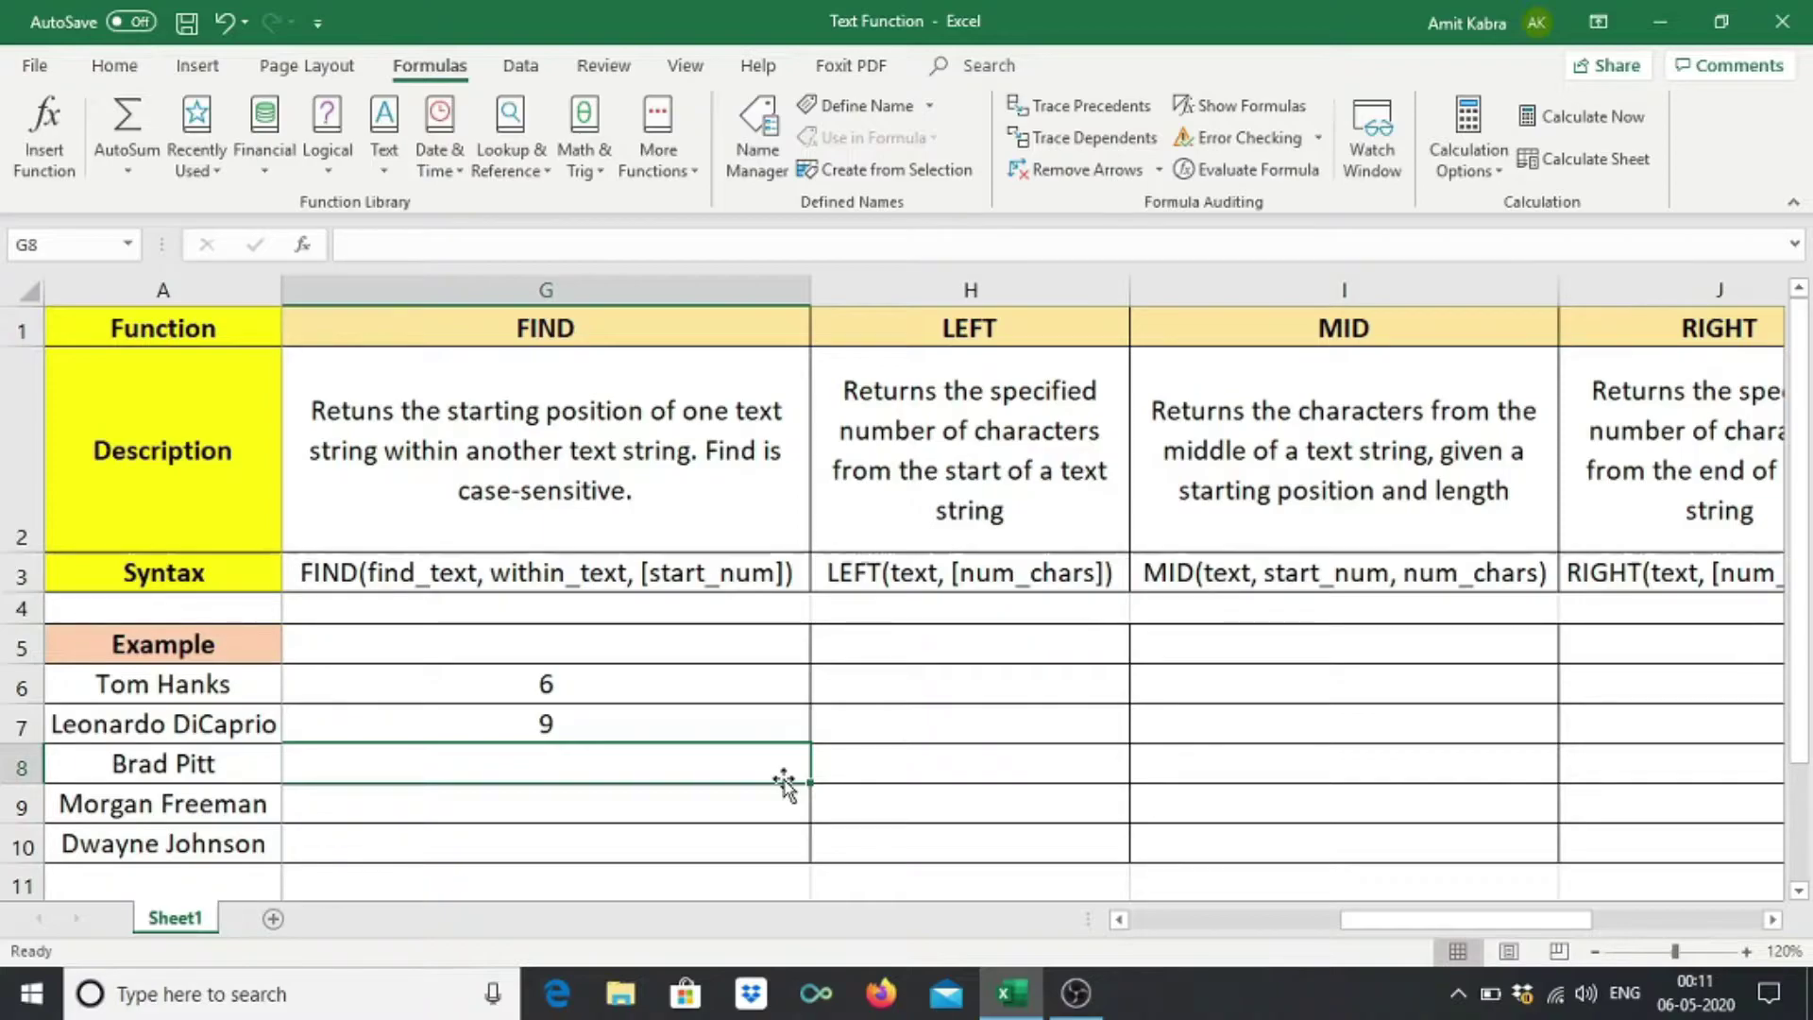
Enter =FIND("r",A8) in cell G8 to locate the letter r in that row's example name.
{"action": "type", "text": "=f"}
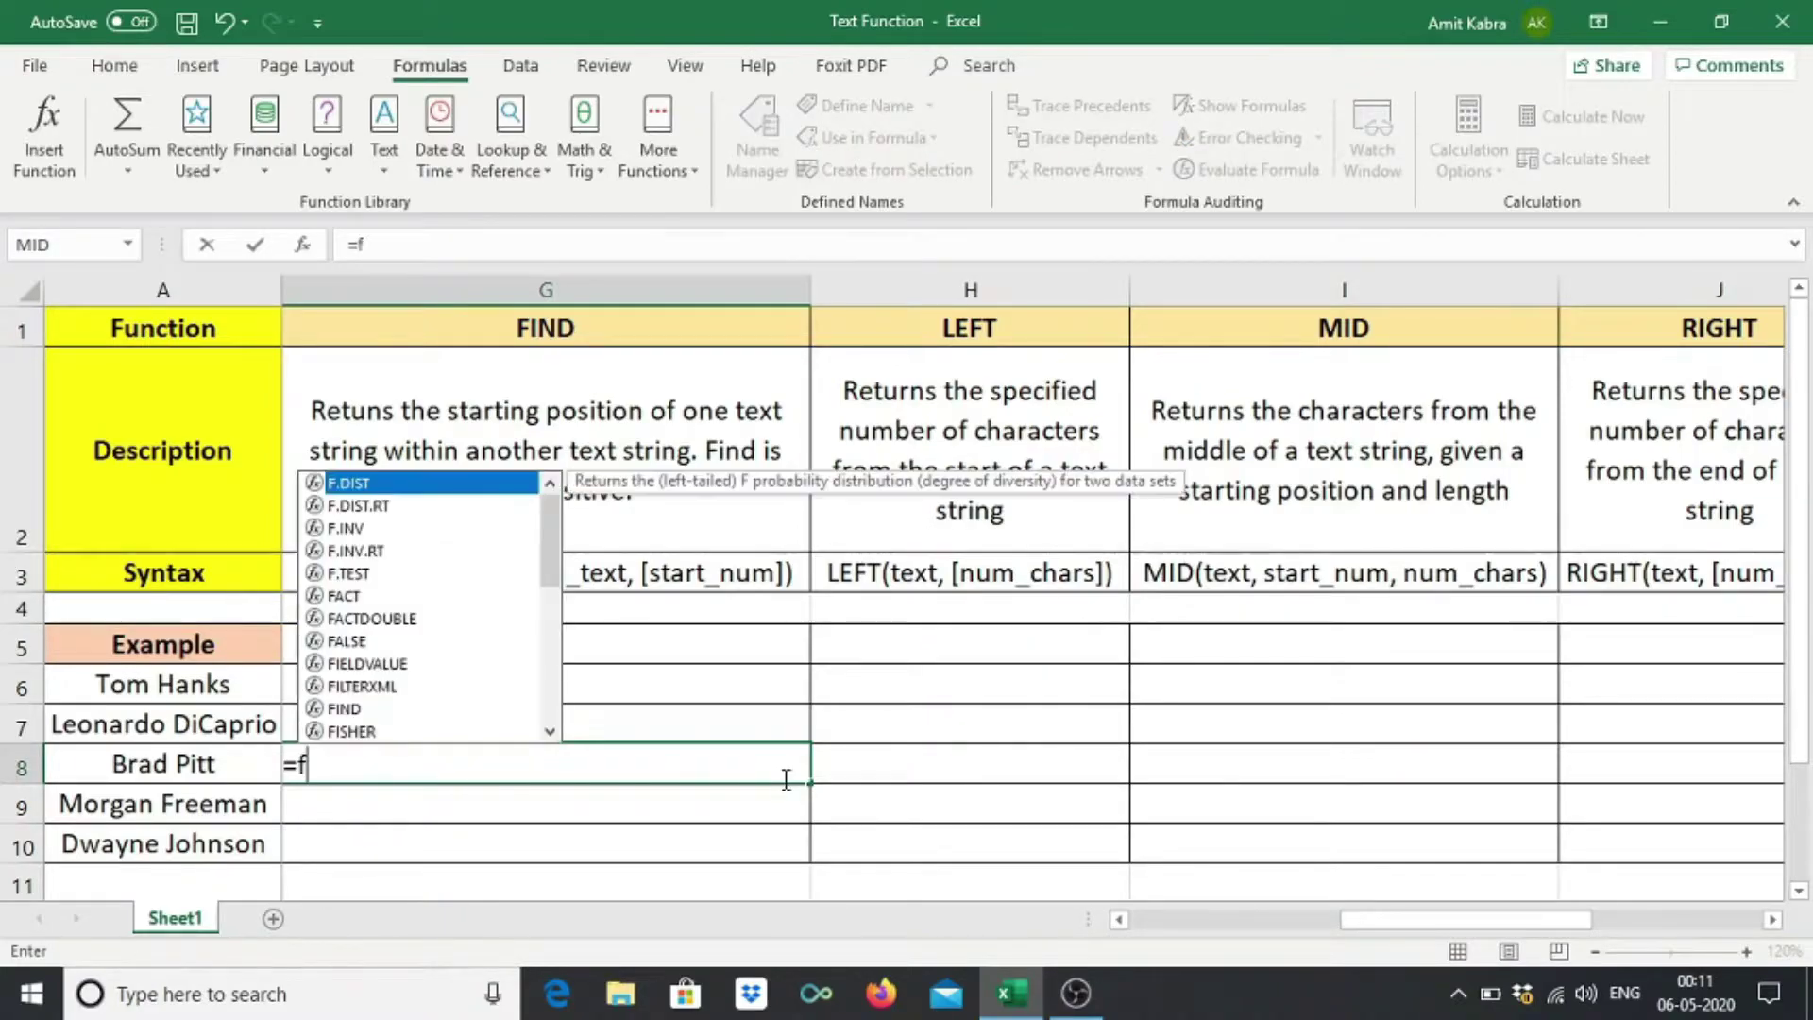
{"action": "type", "text": "ind(\"r"}
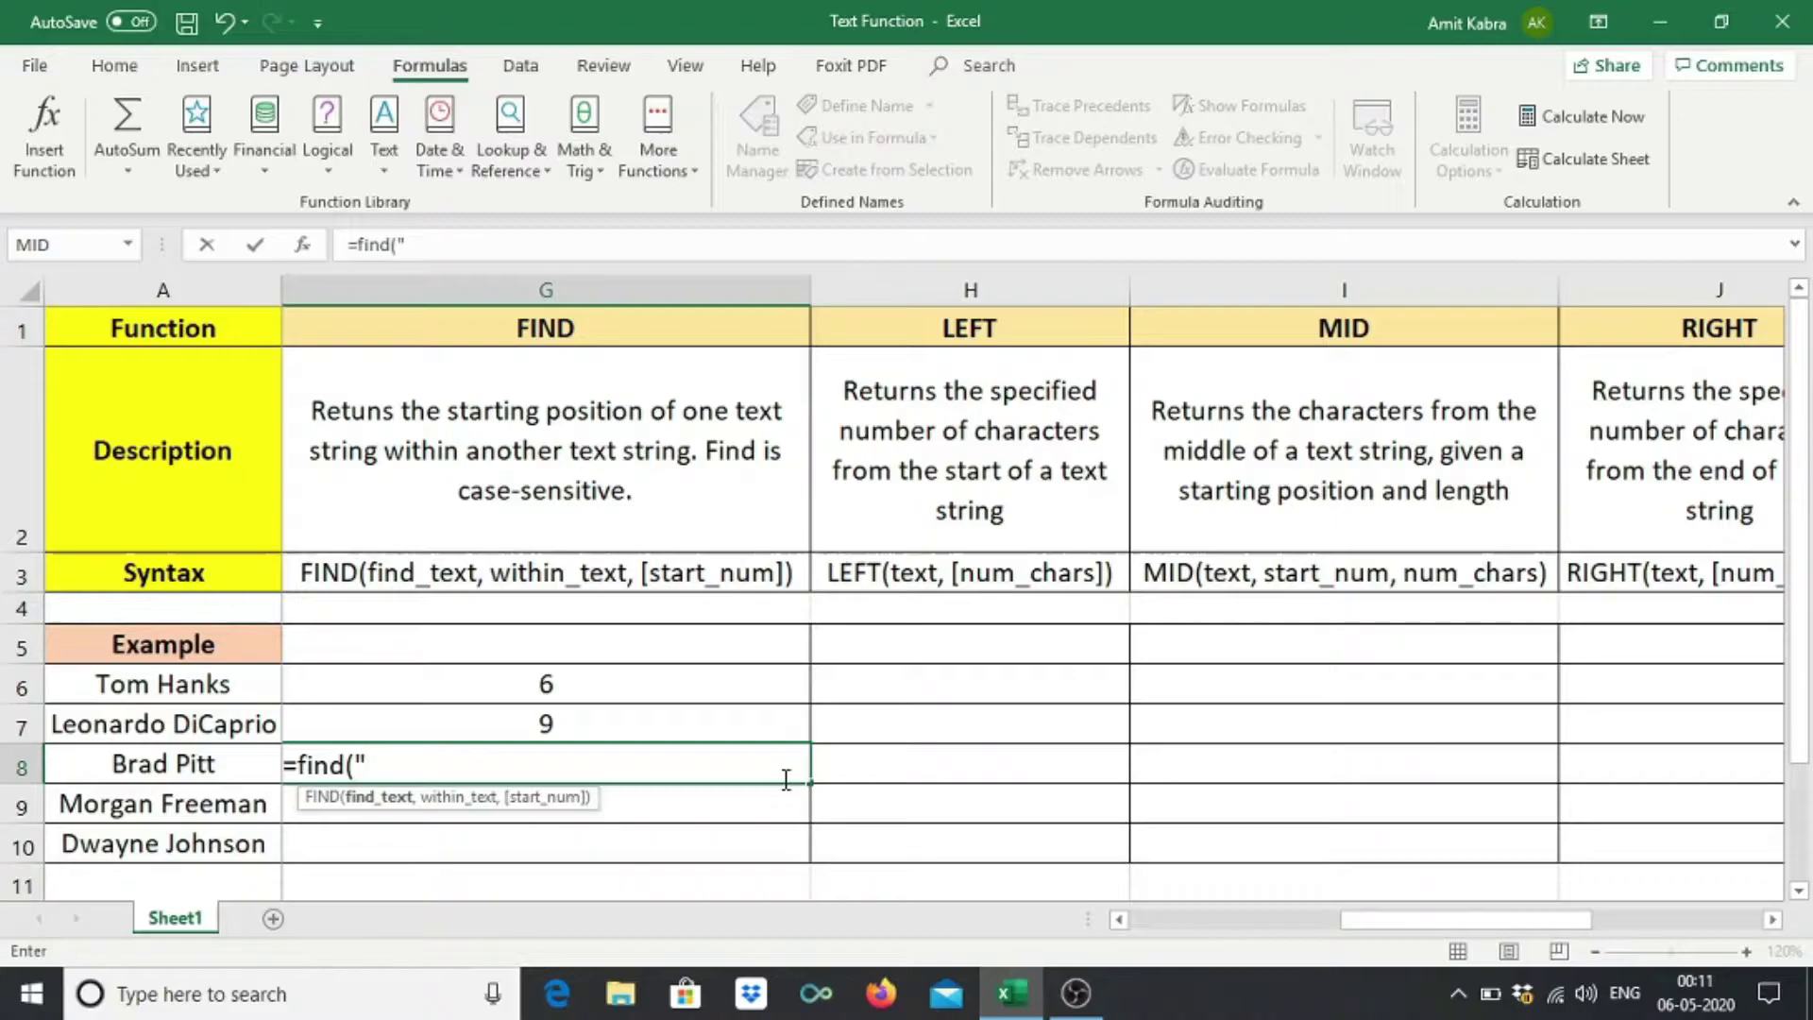
{"action": "type", "text": "\","}
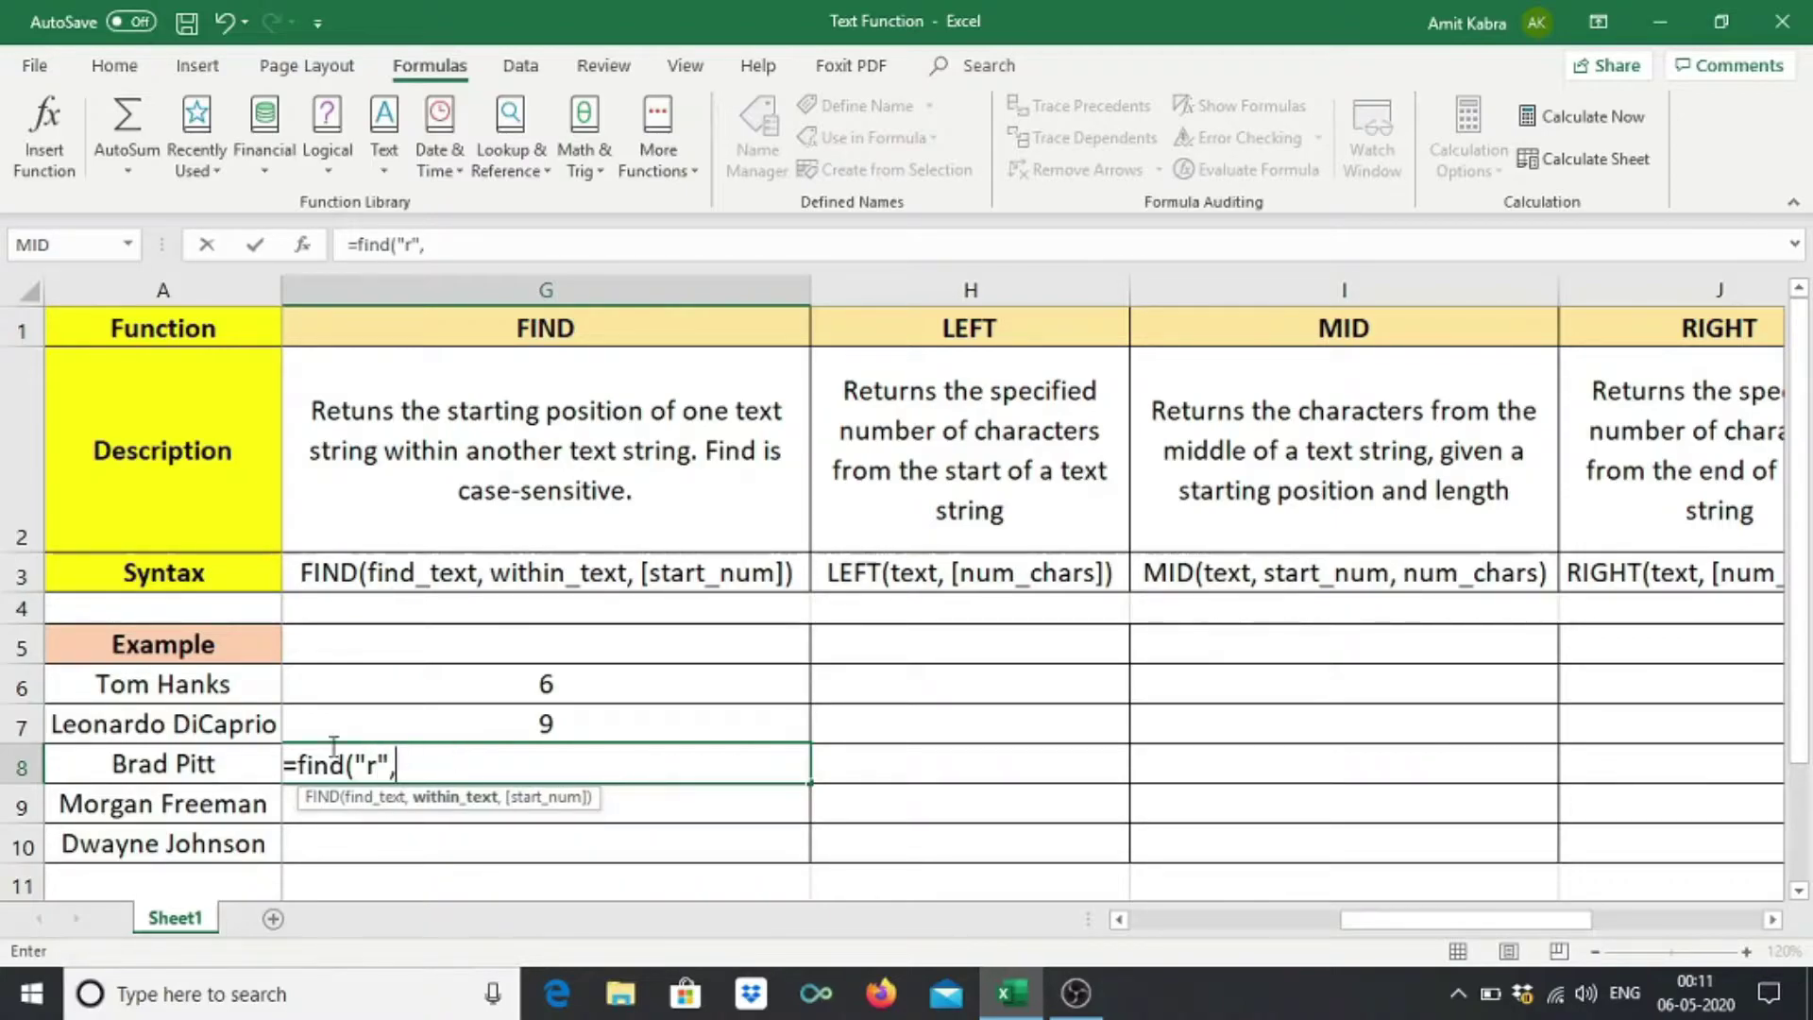
{"action": "left_click", "coordinate": [182, 755]}
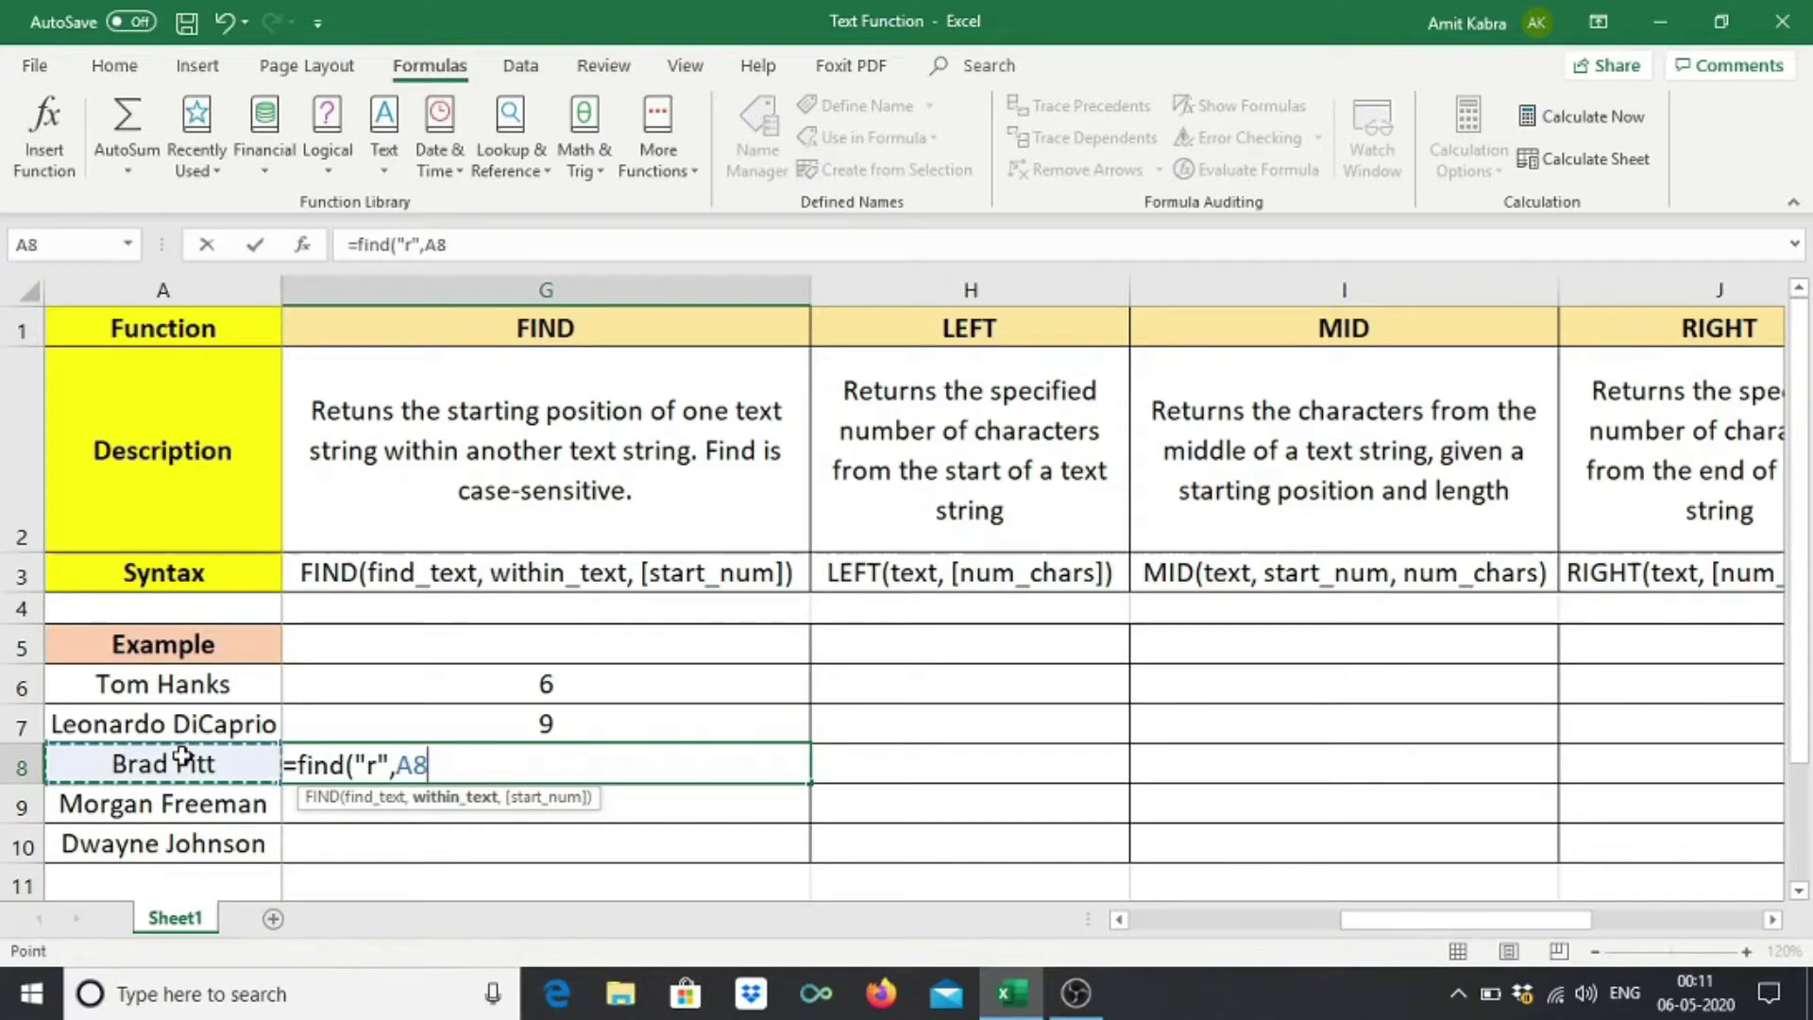
{"action": "type", "text": ")"}
{"action": "key", "text": "Return"}
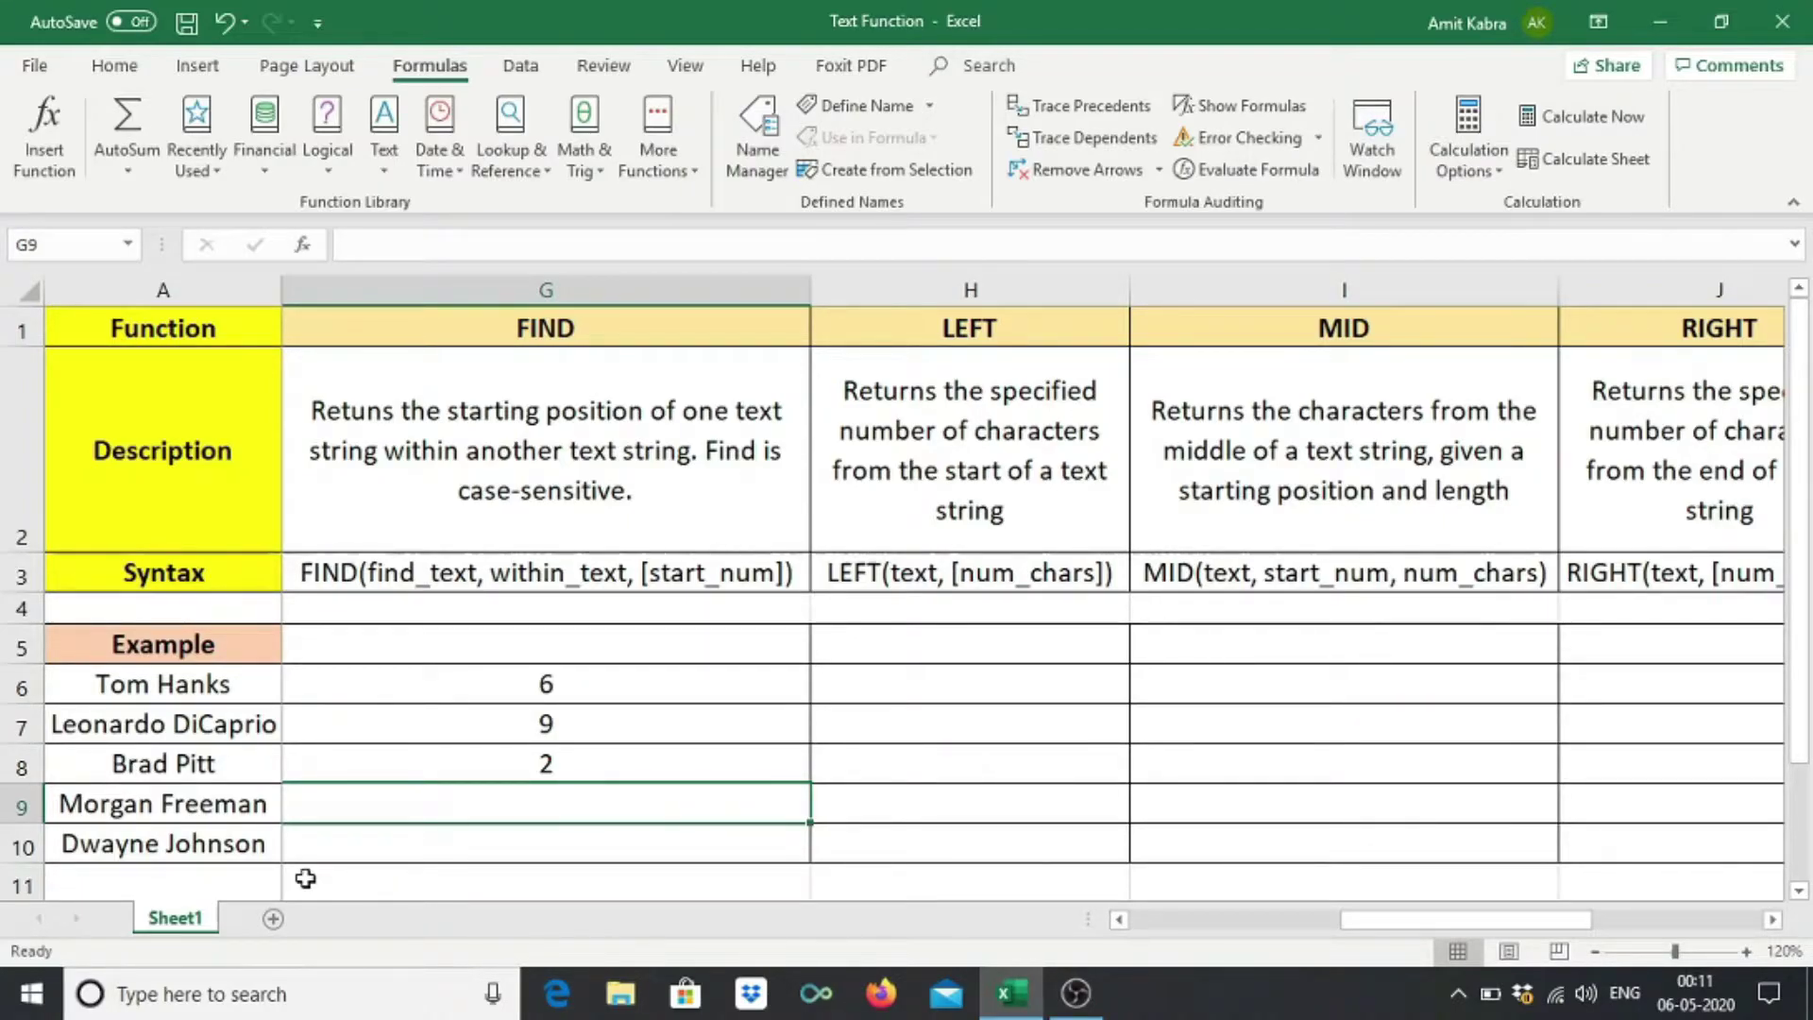
Copy the FIND formula from cell G8 into cells G9 and G10.
{"action": "key", "text": "Up"}
{"action": "key", "text": "ctrl+c"}
{"action": "key", "text": "Down"}
{"action": "key", "text": "ctrl+v"}
{"action": "key", "text": "Down"}
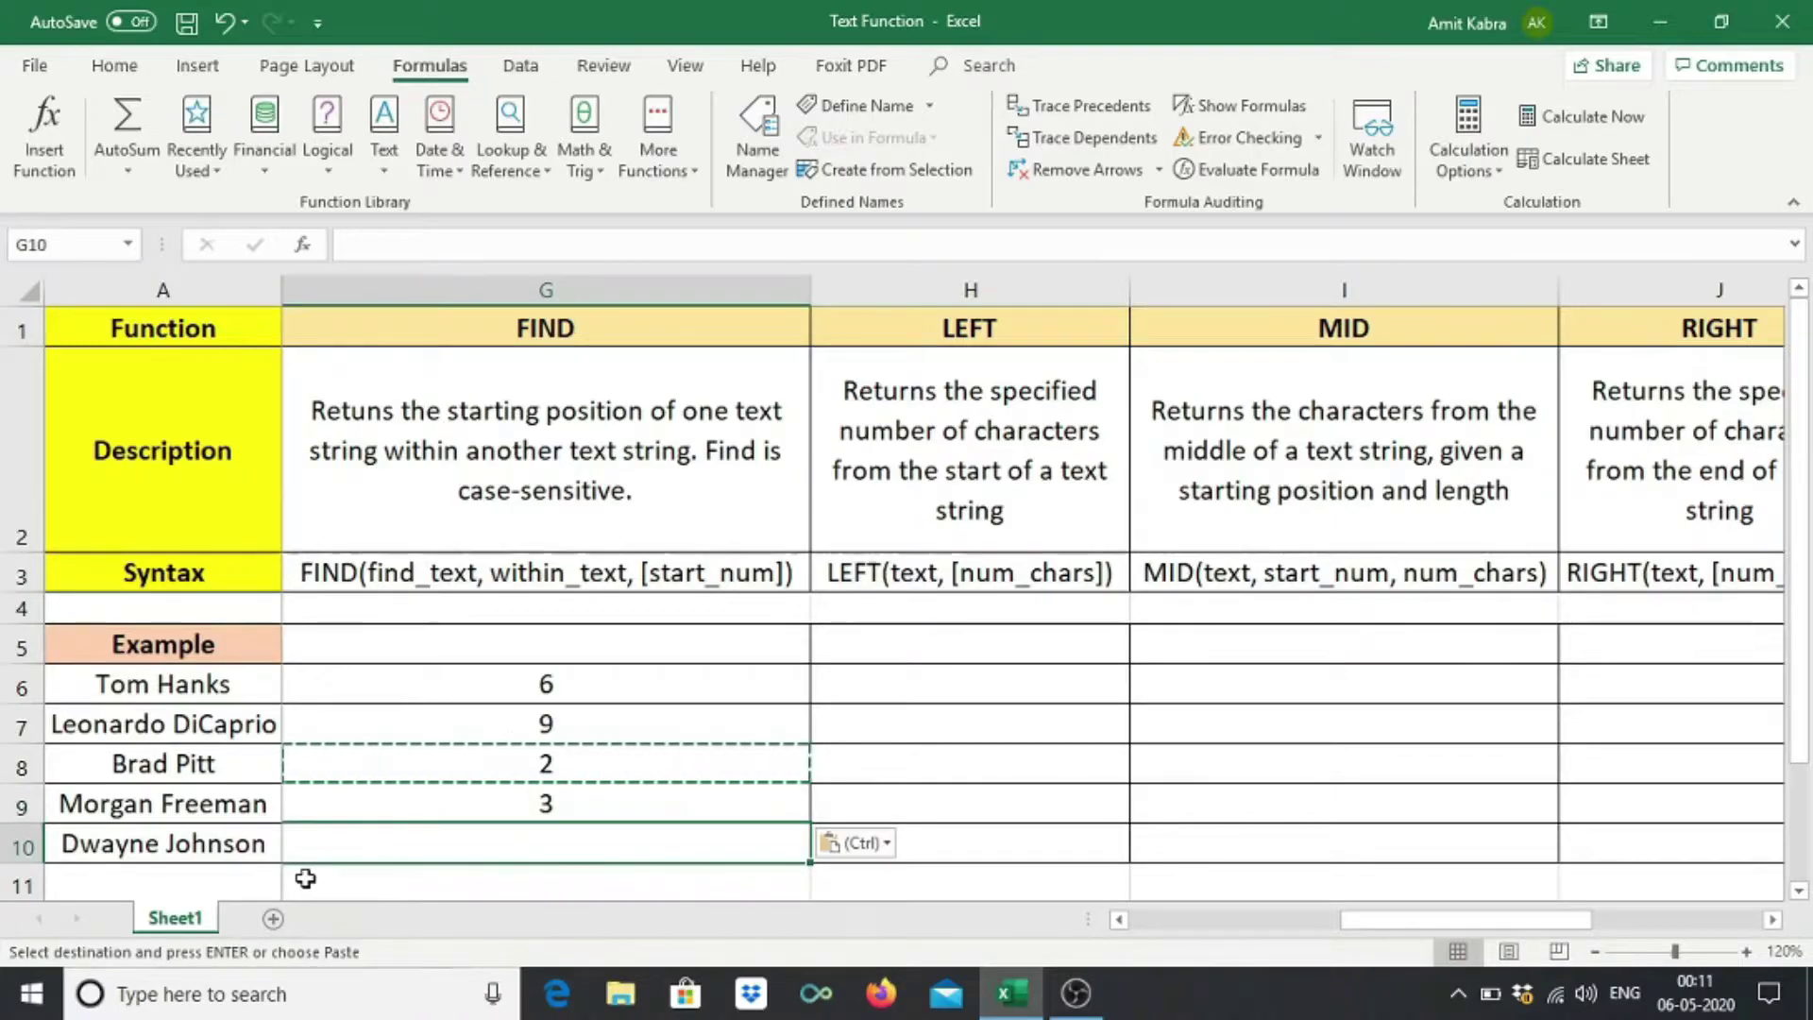
{"action": "key", "text": "Return"}
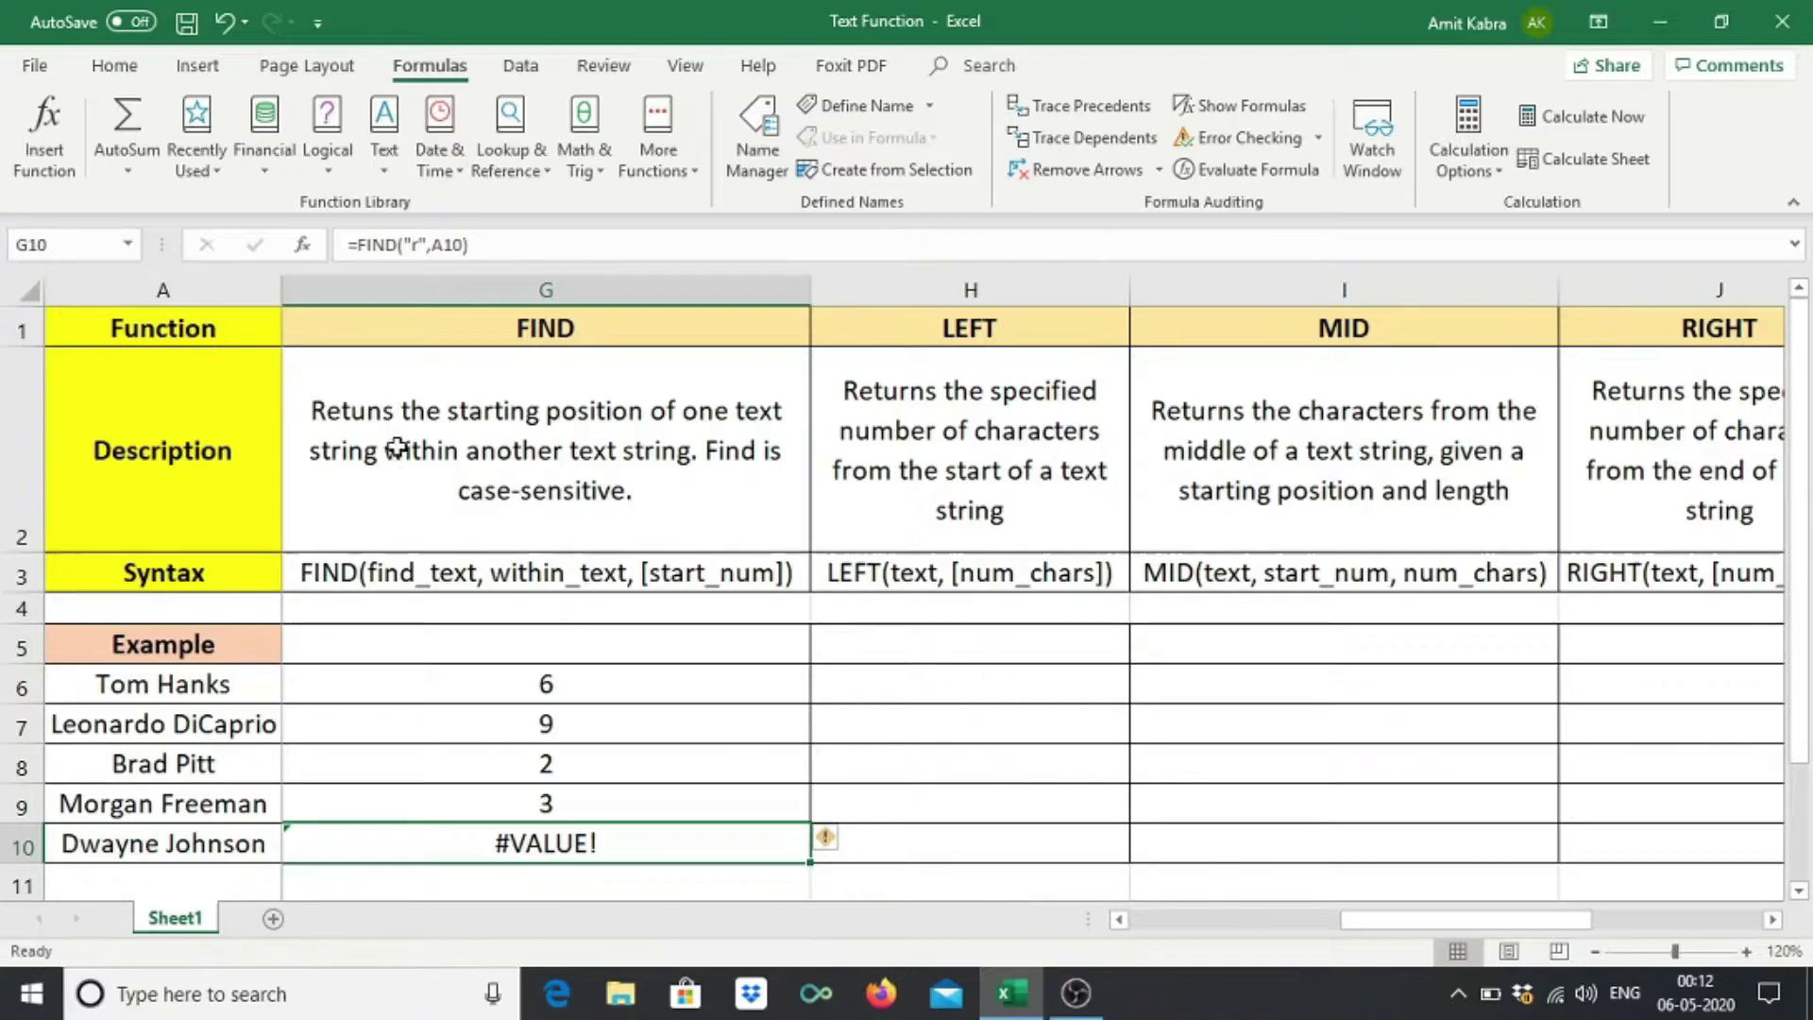
Change the search letter in cell G10's FIND formula to "y".
{"action": "left_click", "coordinate": [419, 261]}
{"action": "key", "text": "BackSpace"}
{"action": "type", "text": "r"}
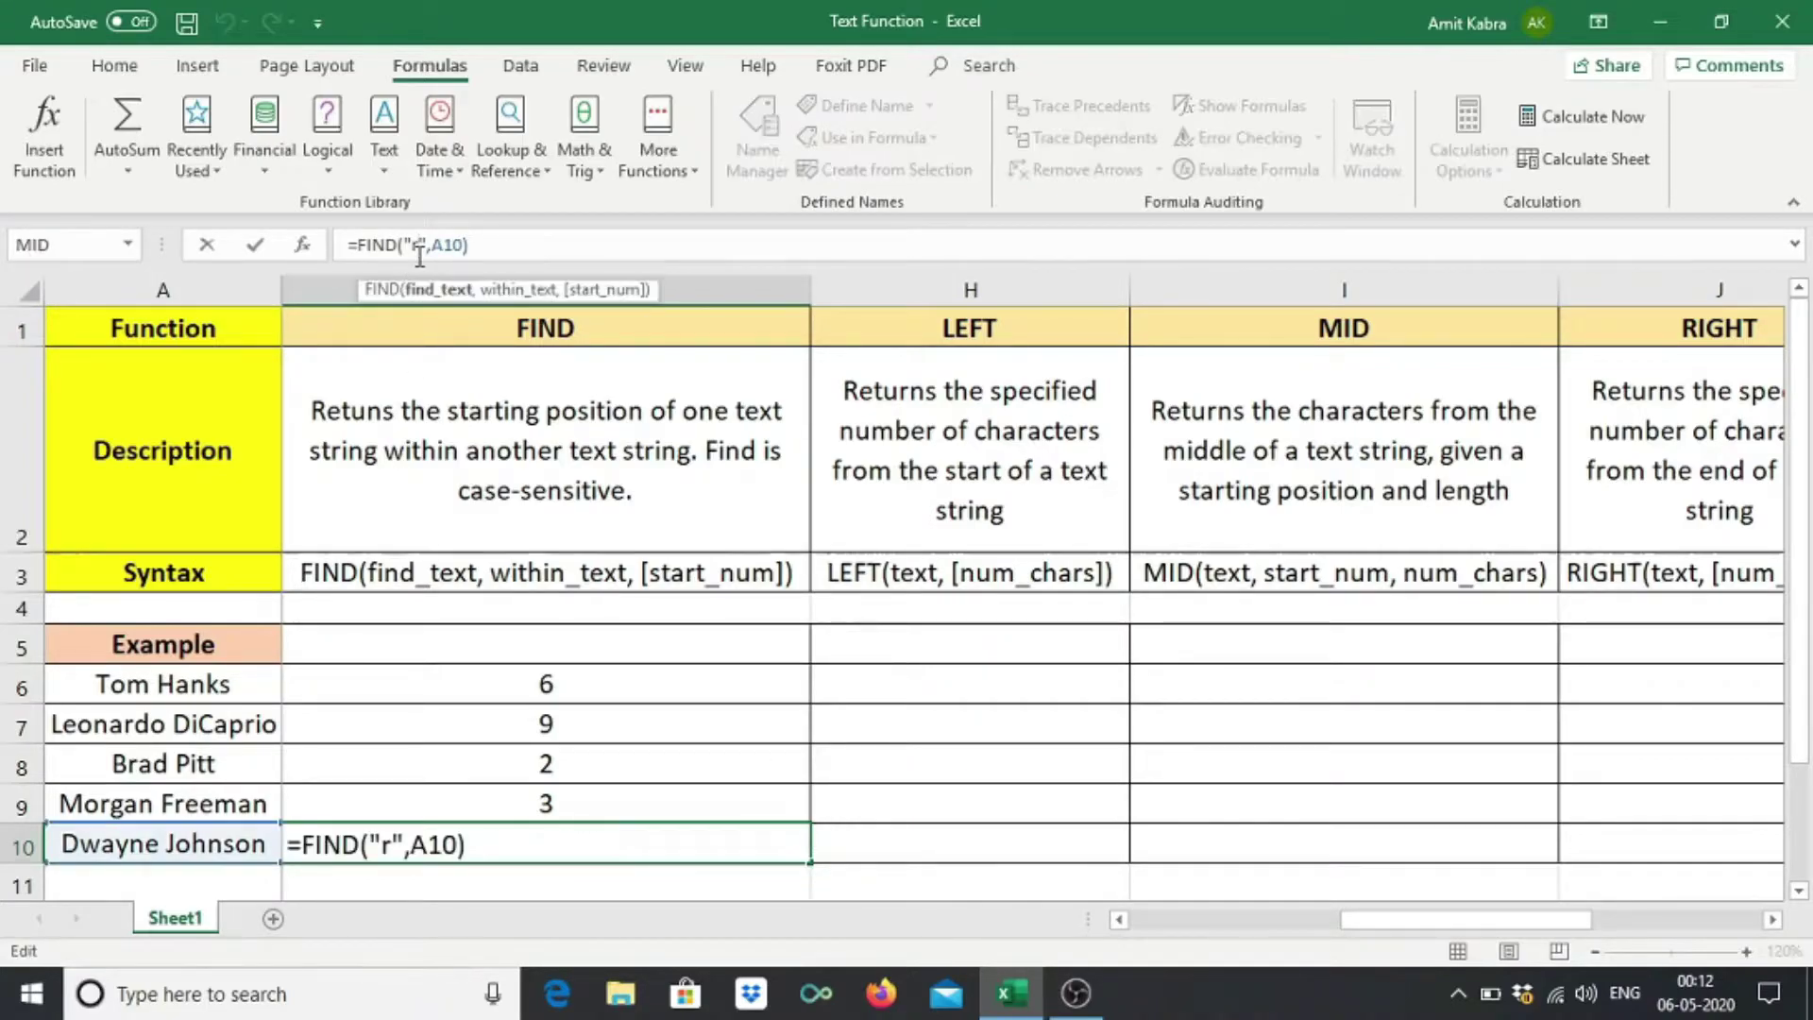
{"action": "key", "text": "BackSpace"}
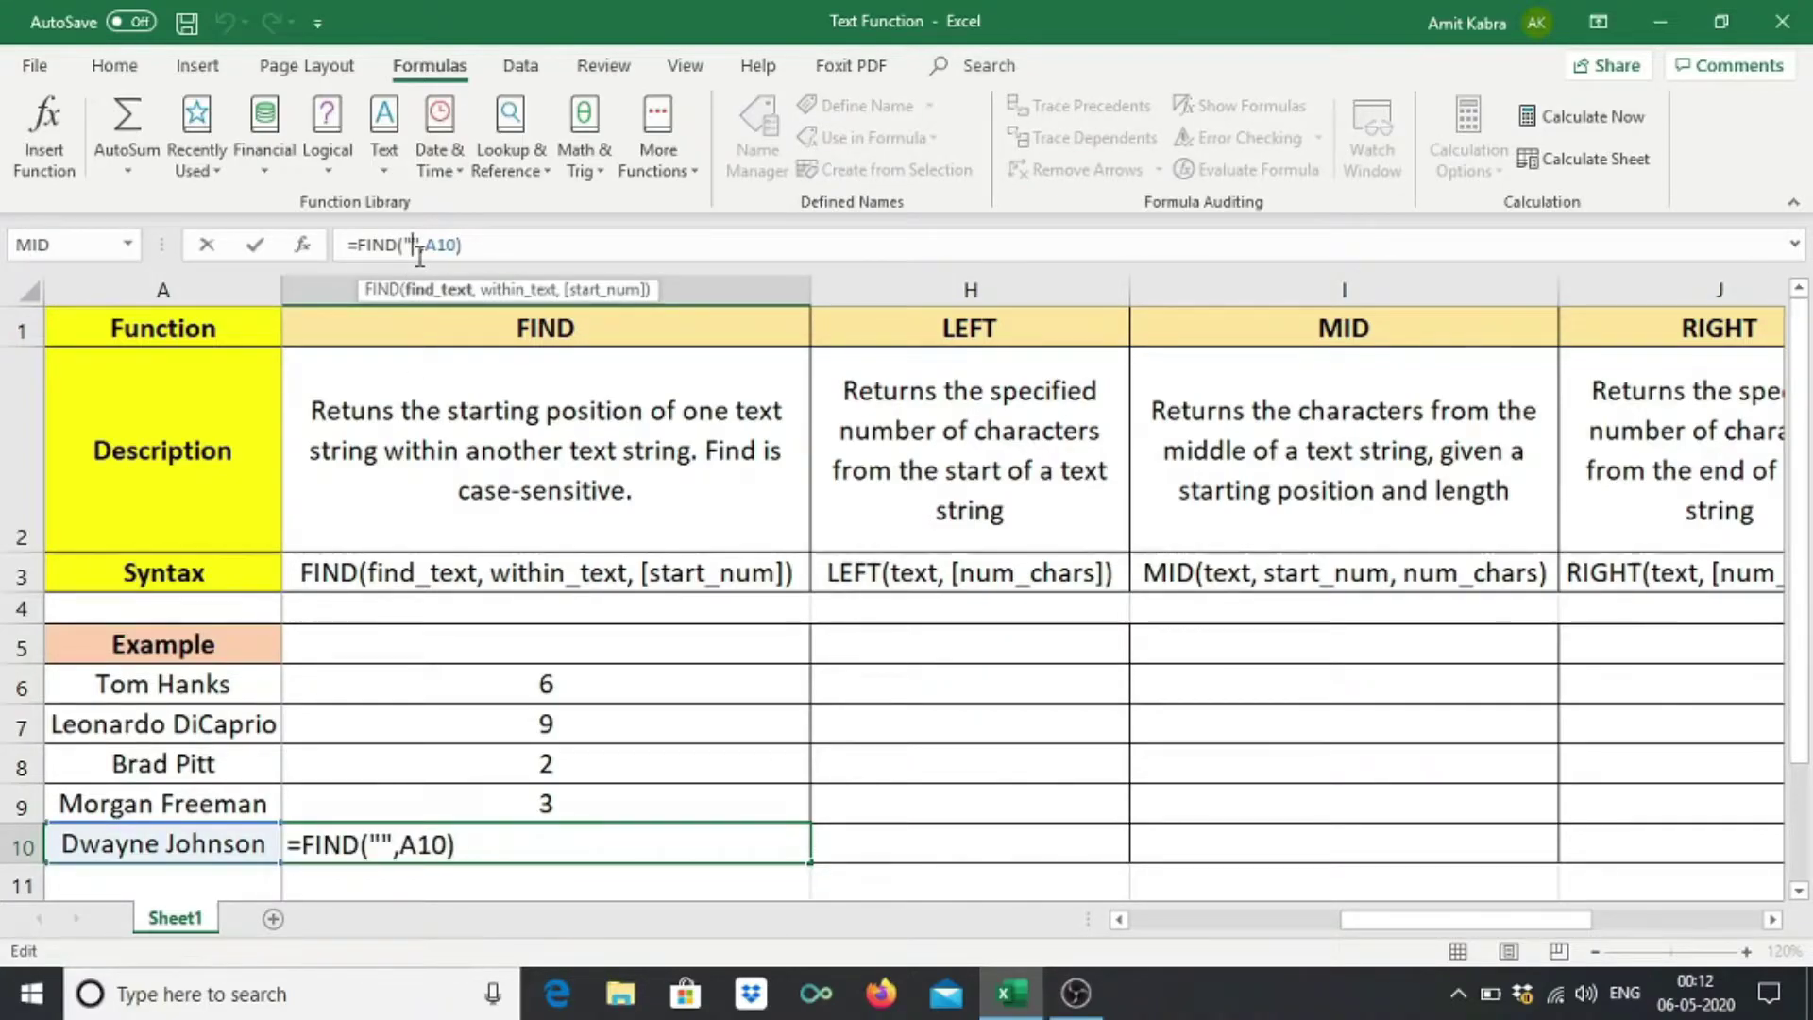
{"action": "type", "text": "y"}
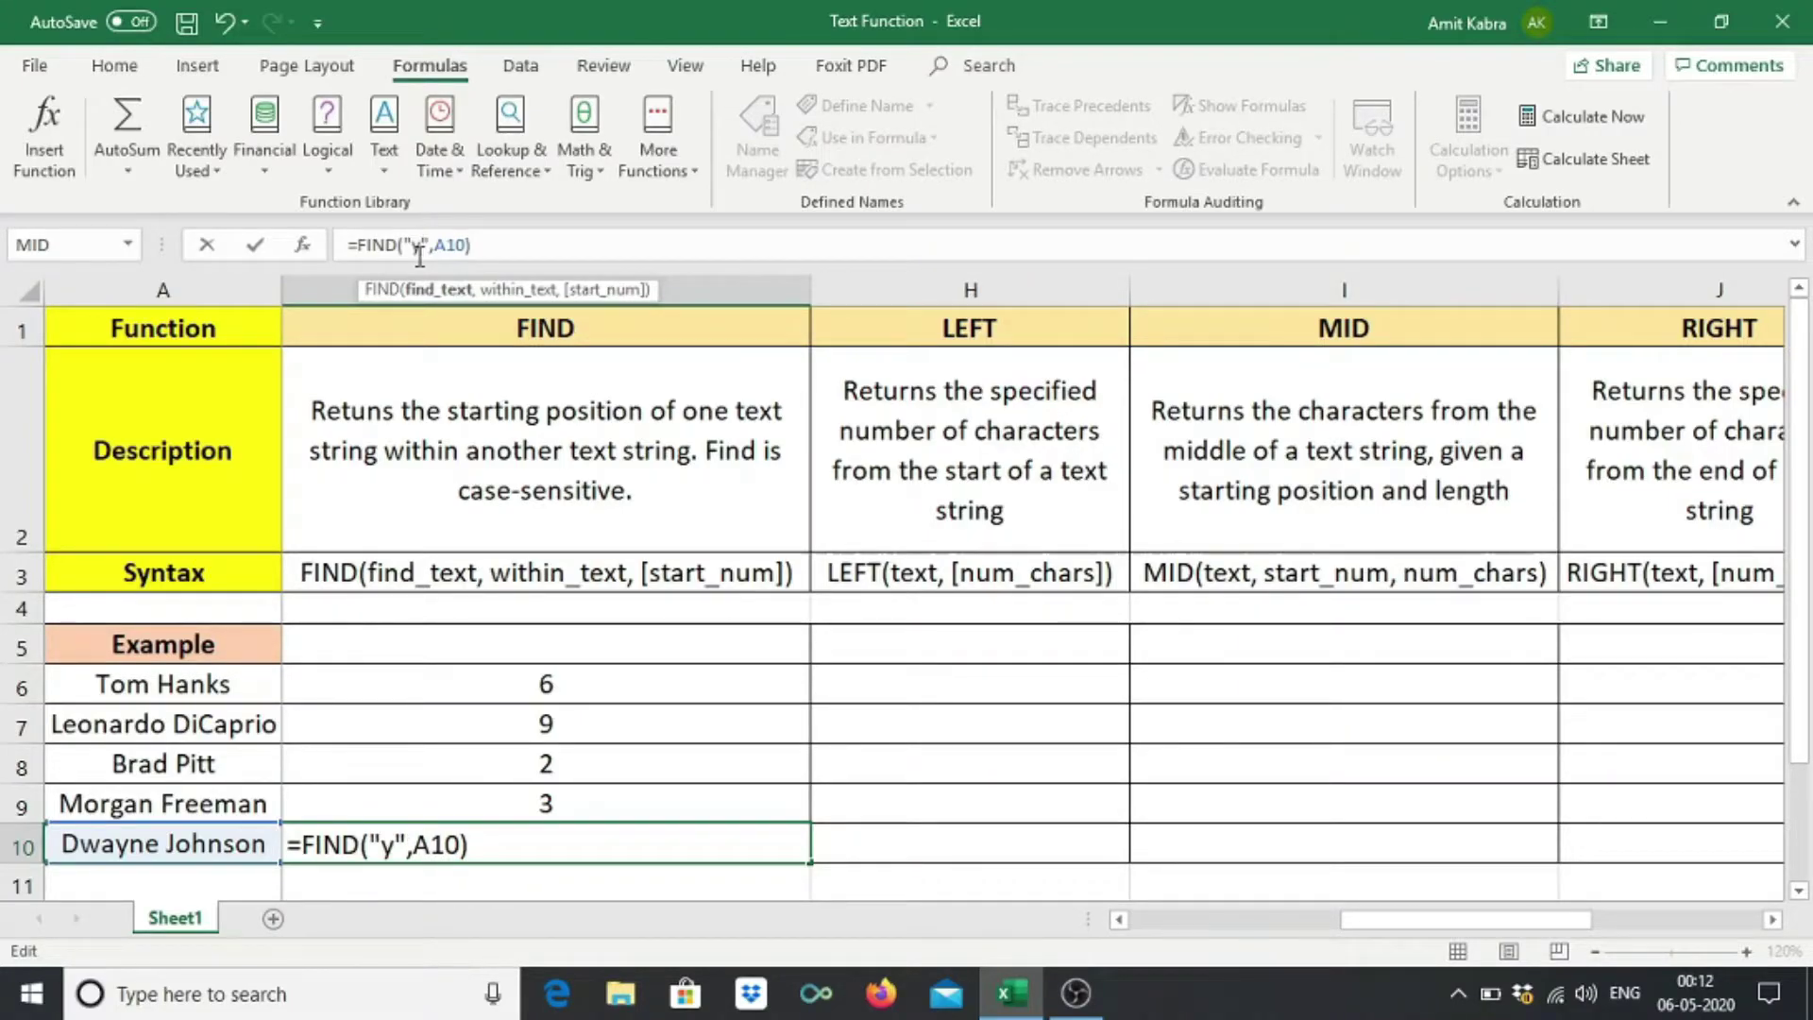
{"action": "key", "text": "Return"}
{"action": "key", "text": "Up"}
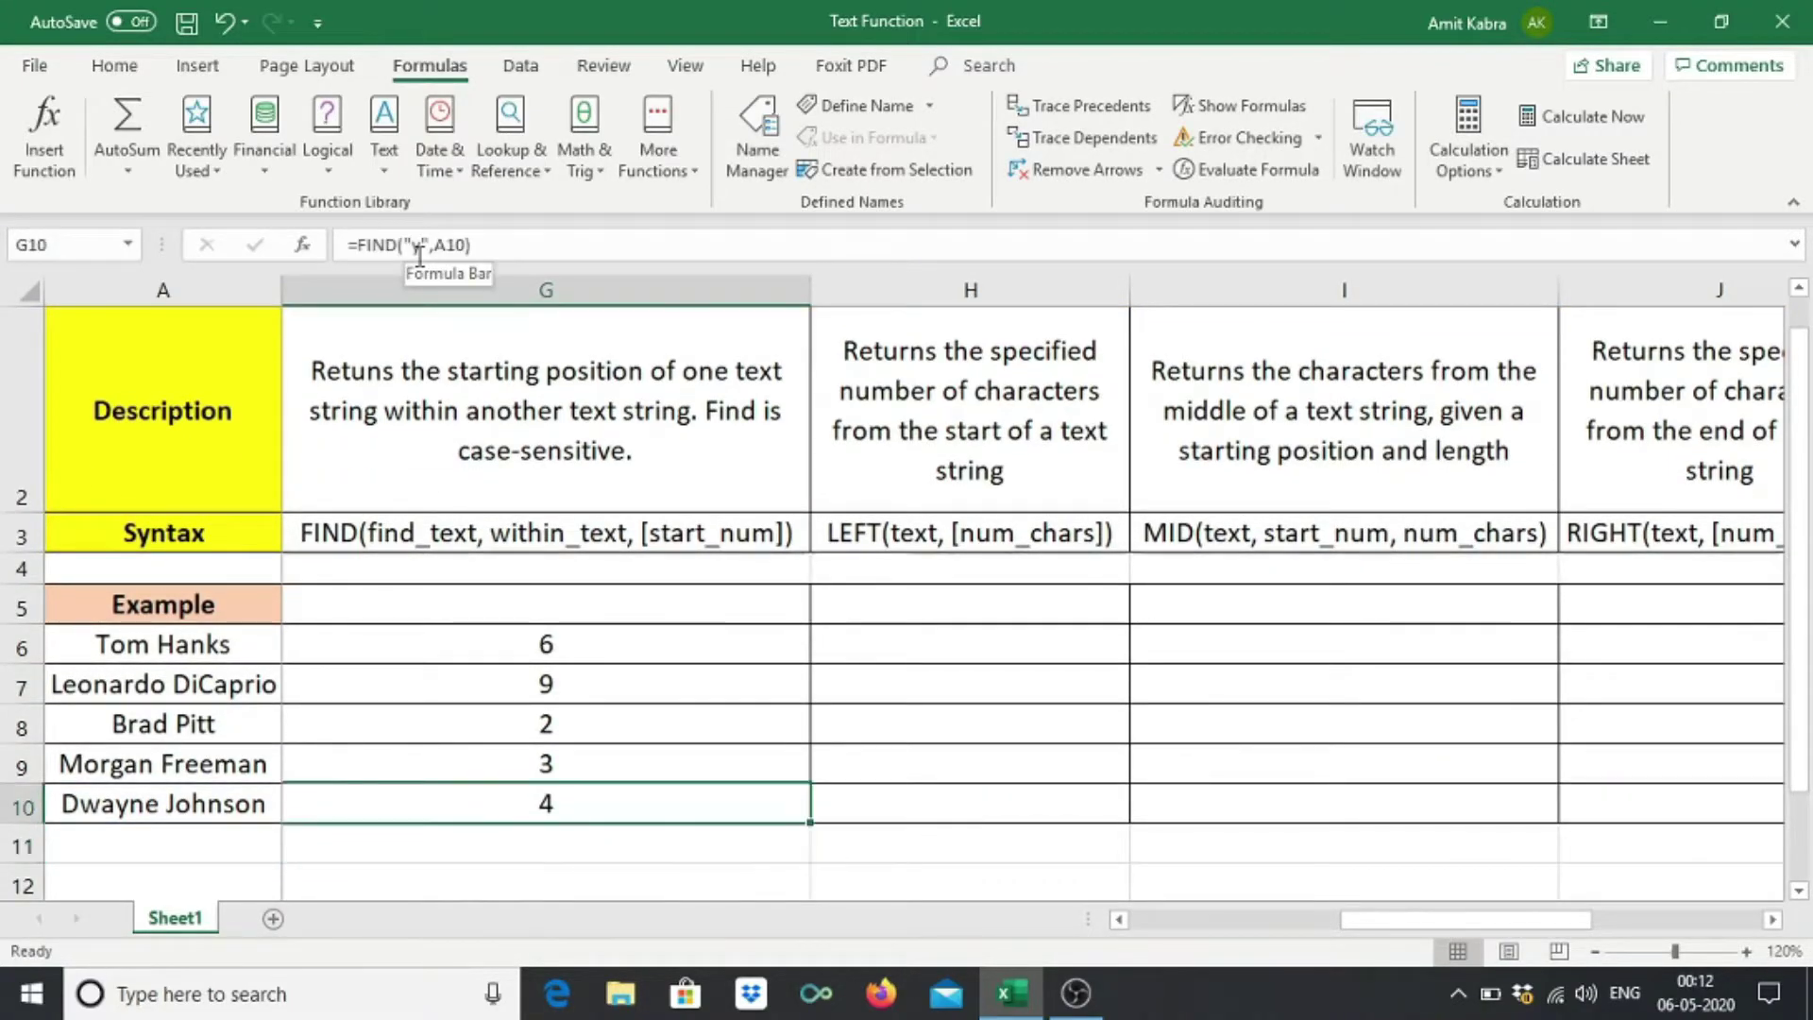
Review the FIND column's heading and its description in cell G2, including the note on case sensitivity.
{"action": "key", "text": "Up"}
{"action": "key", "text": "Up"}
{"action": "key", "text": "Up"}
{"action": "key", "text": "Up"}
{"action": "key", "text": "Up"}
{"action": "key", "text": "Up"}
{"action": "key", "text": "Up"}
{"action": "key", "text": "Up"}
{"action": "key", "text": "Up"}
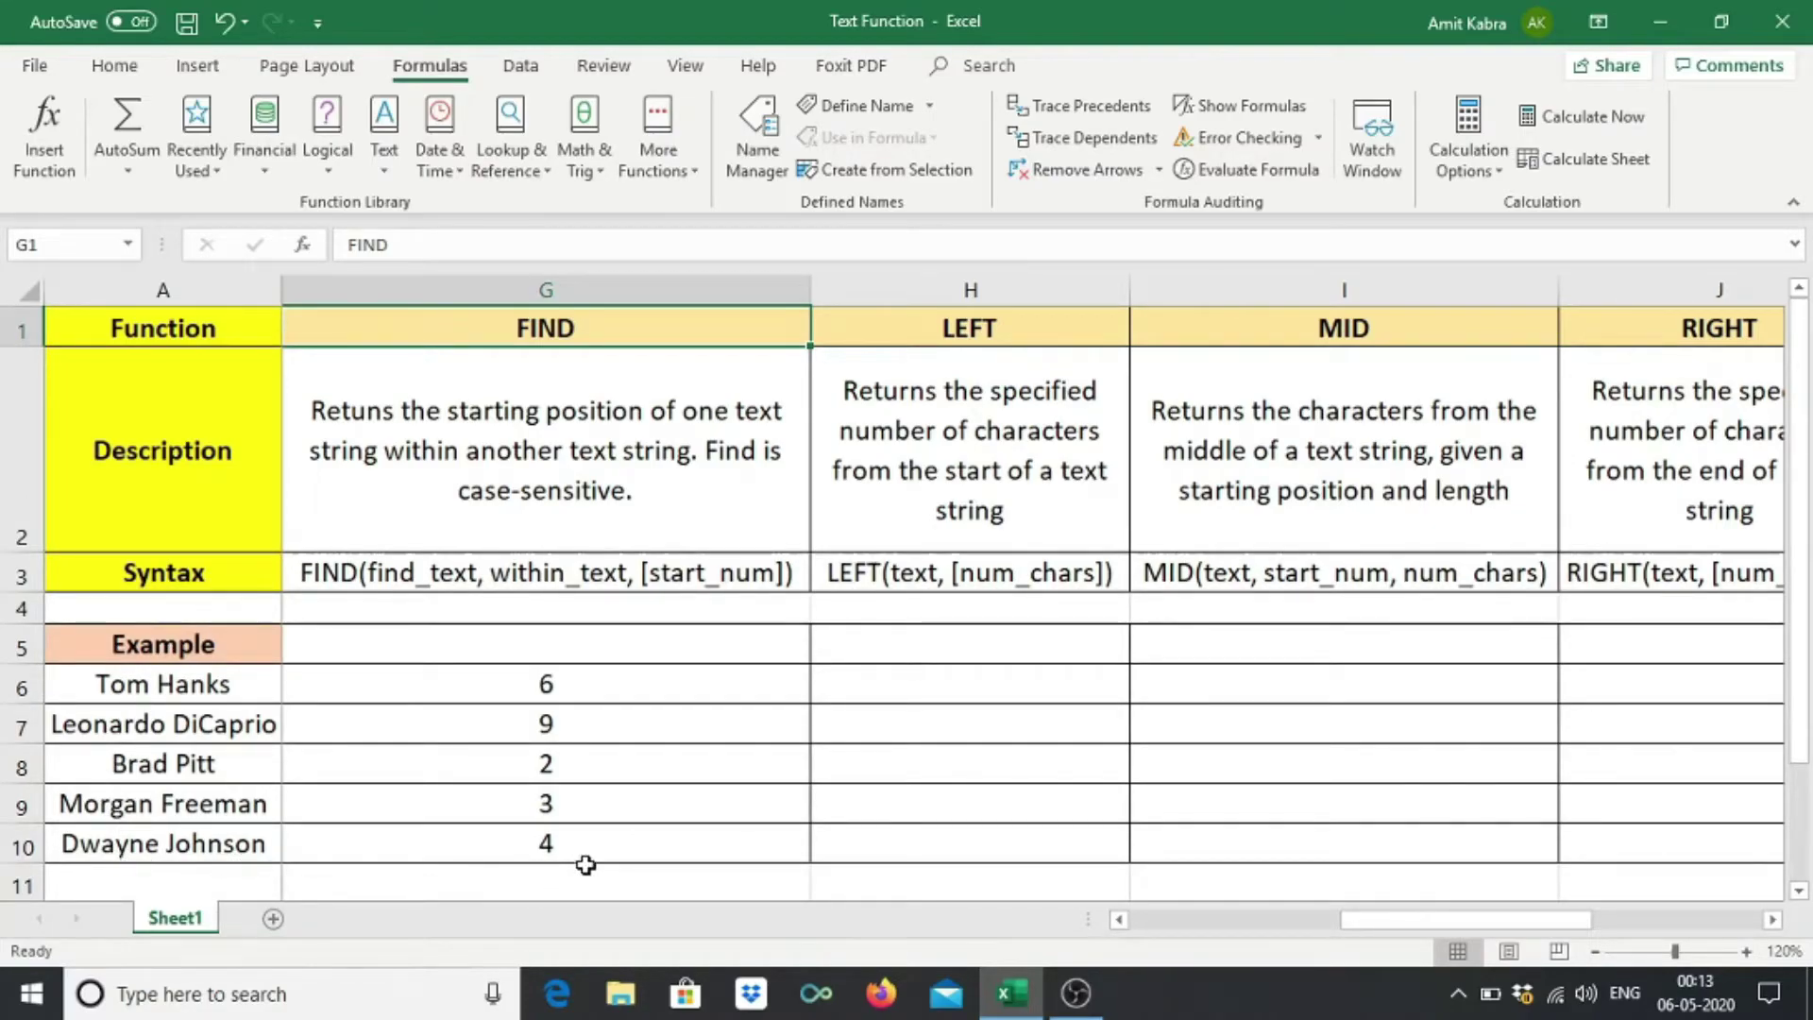
{"action": "left_click", "coordinate": [707, 507]}
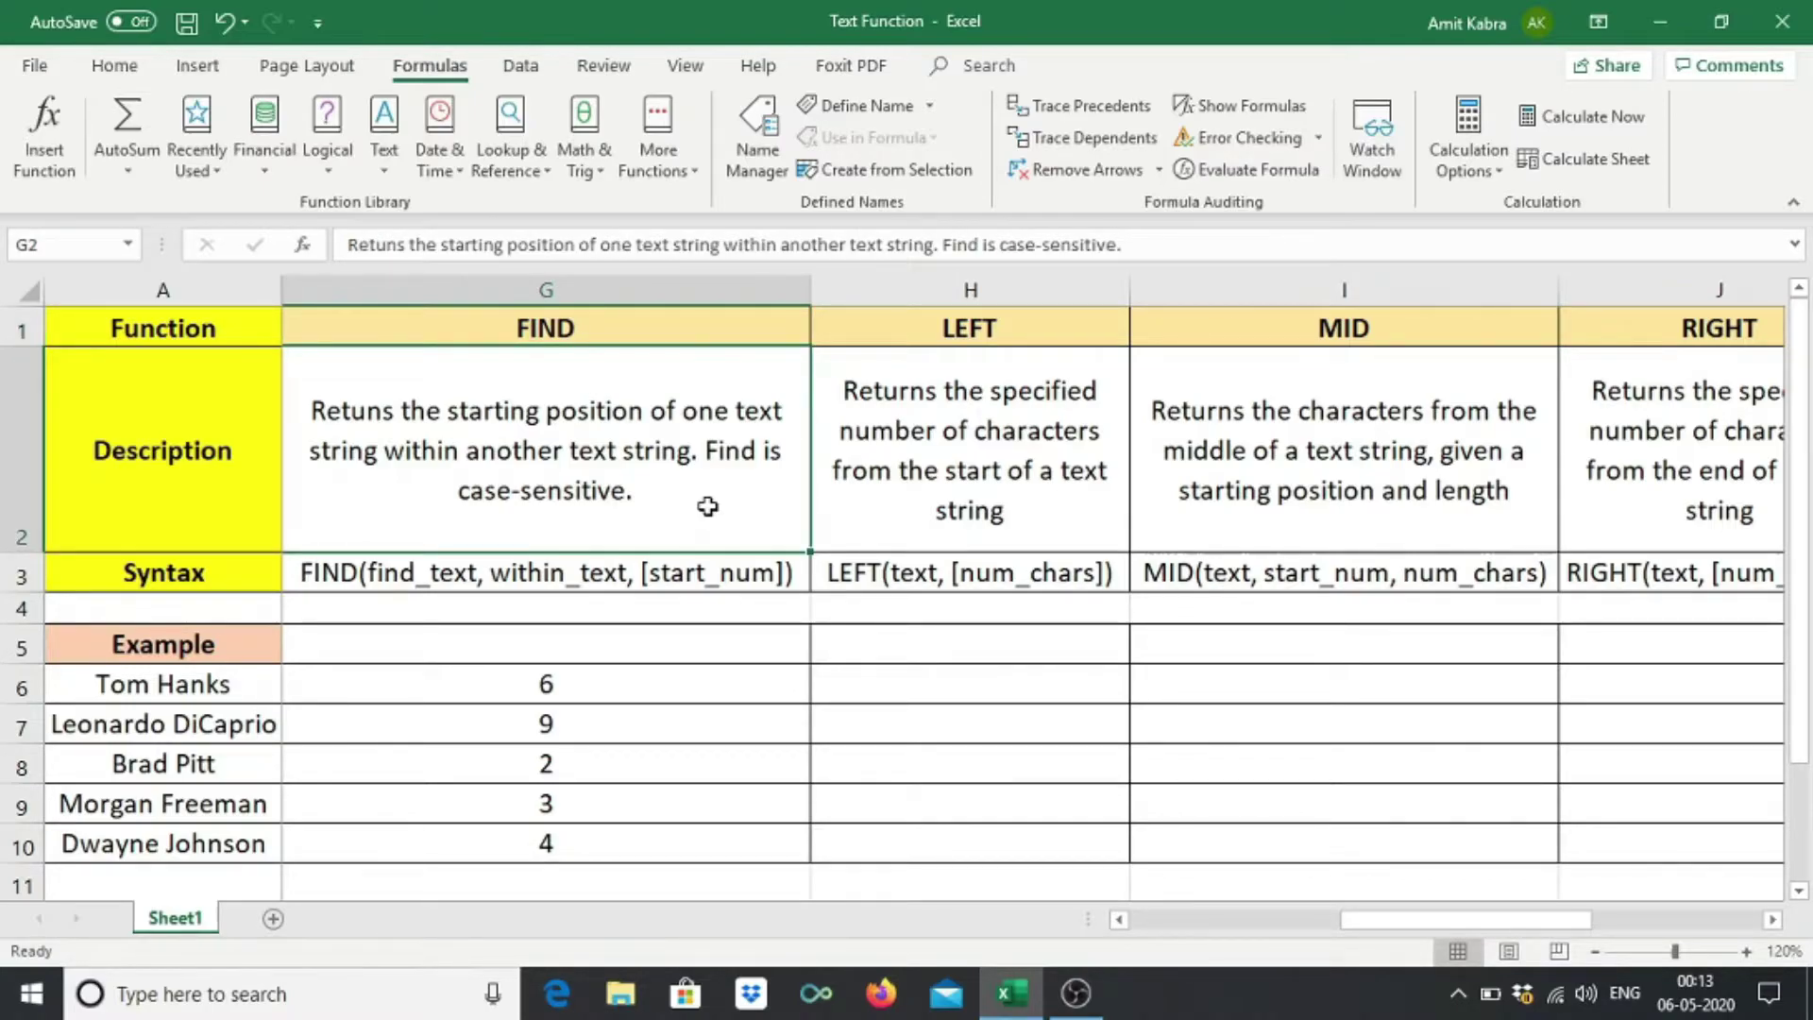
{"action": "key", "text": "Up"}
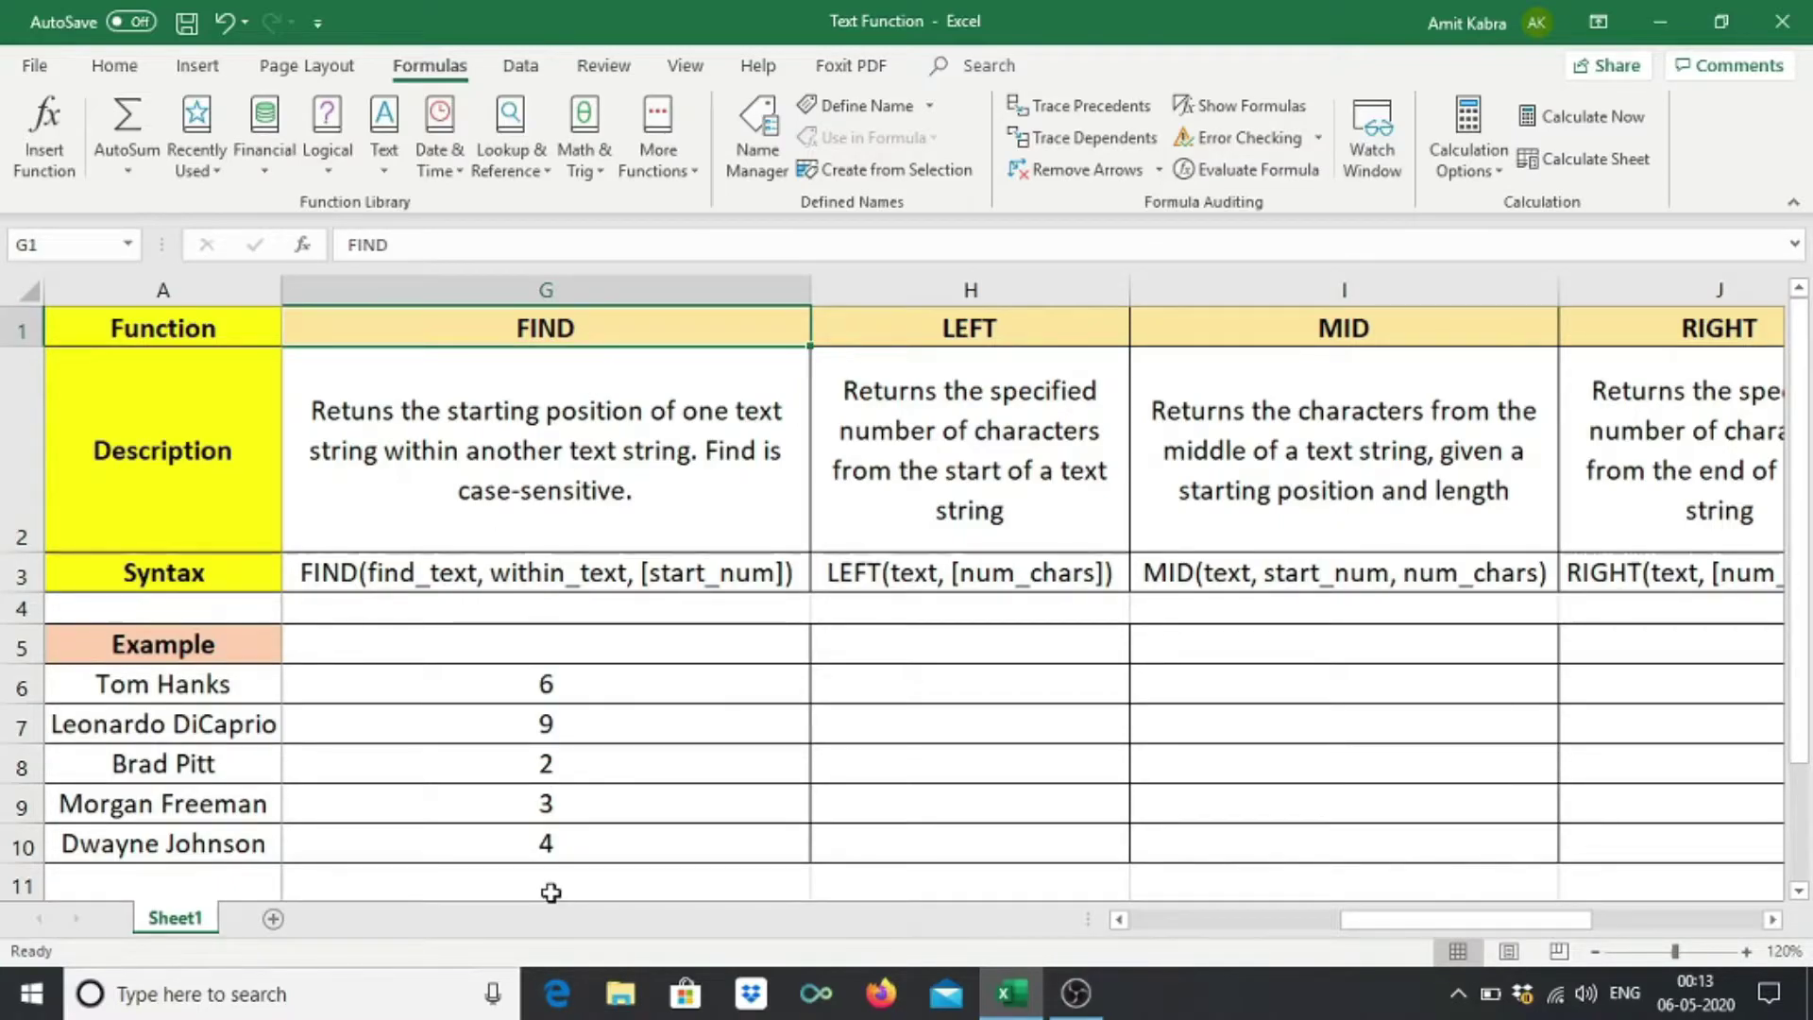
Change the search letter in cell G10's FIND formula to uppercase "Y" to test case sensitivity.
{"action": "left_click", "coordinate": [553, 846]}
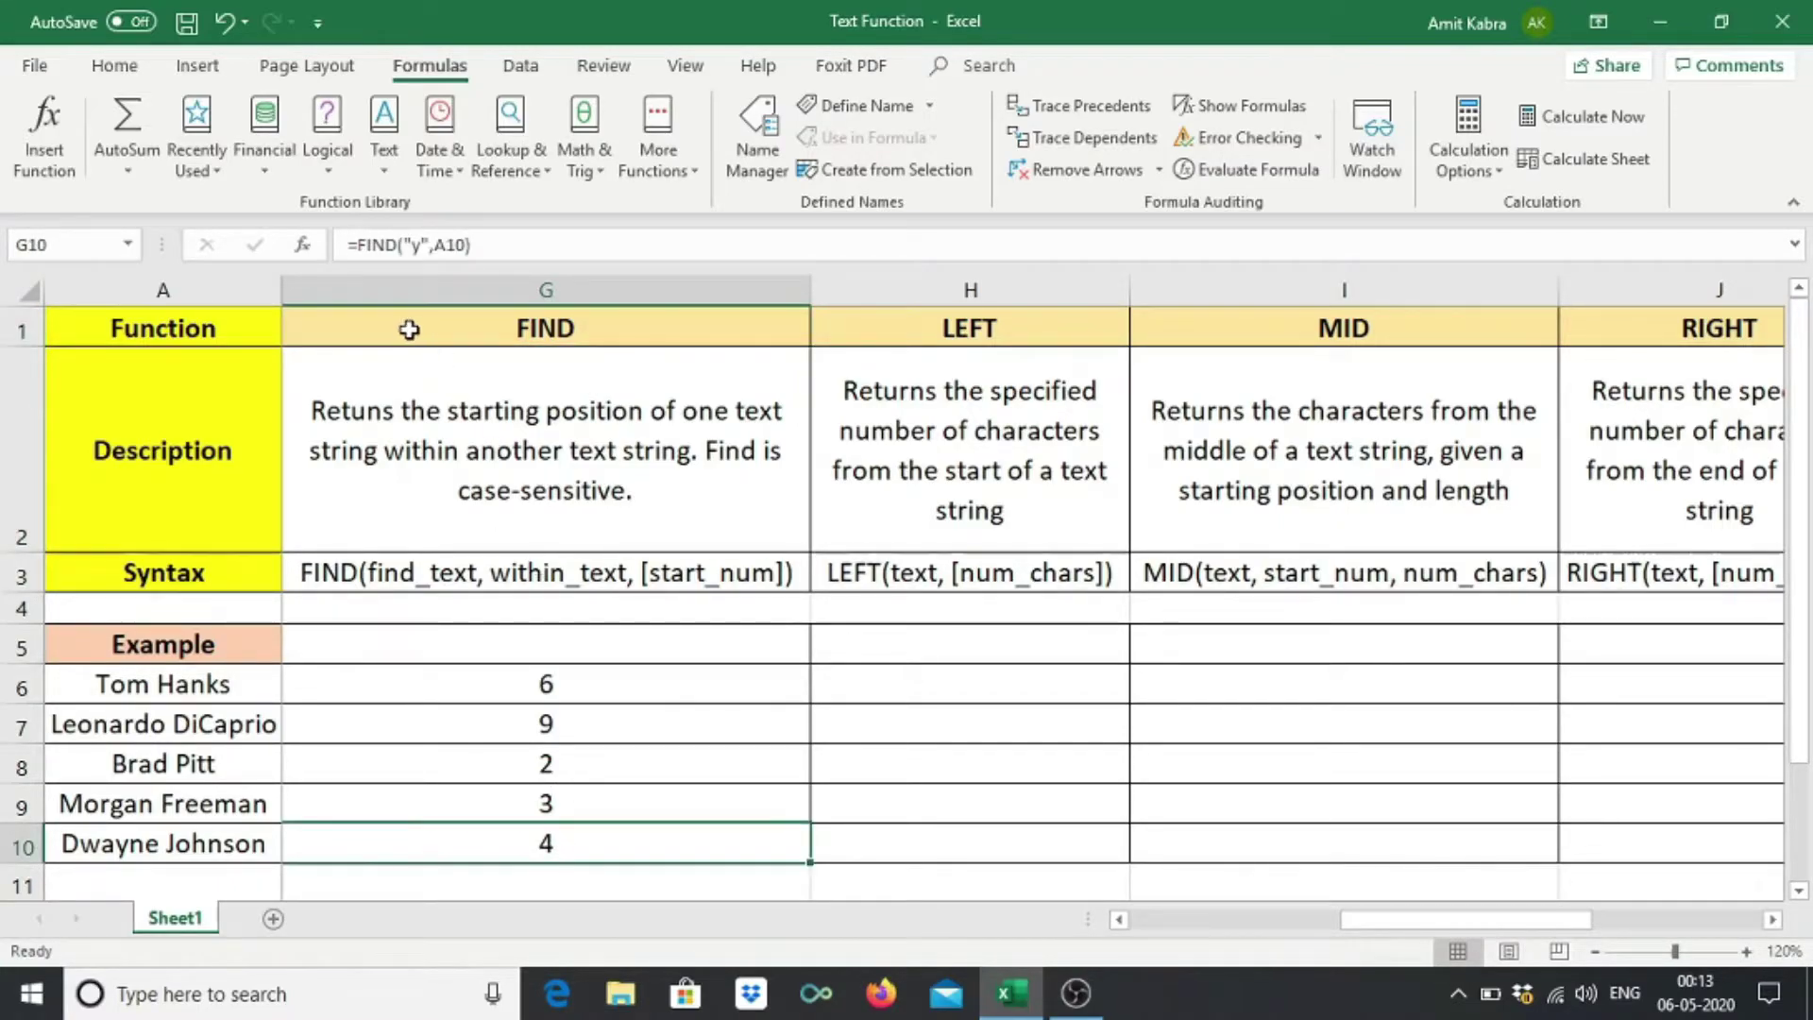
{"action": "left_click", "coordinate": [415, 245]}
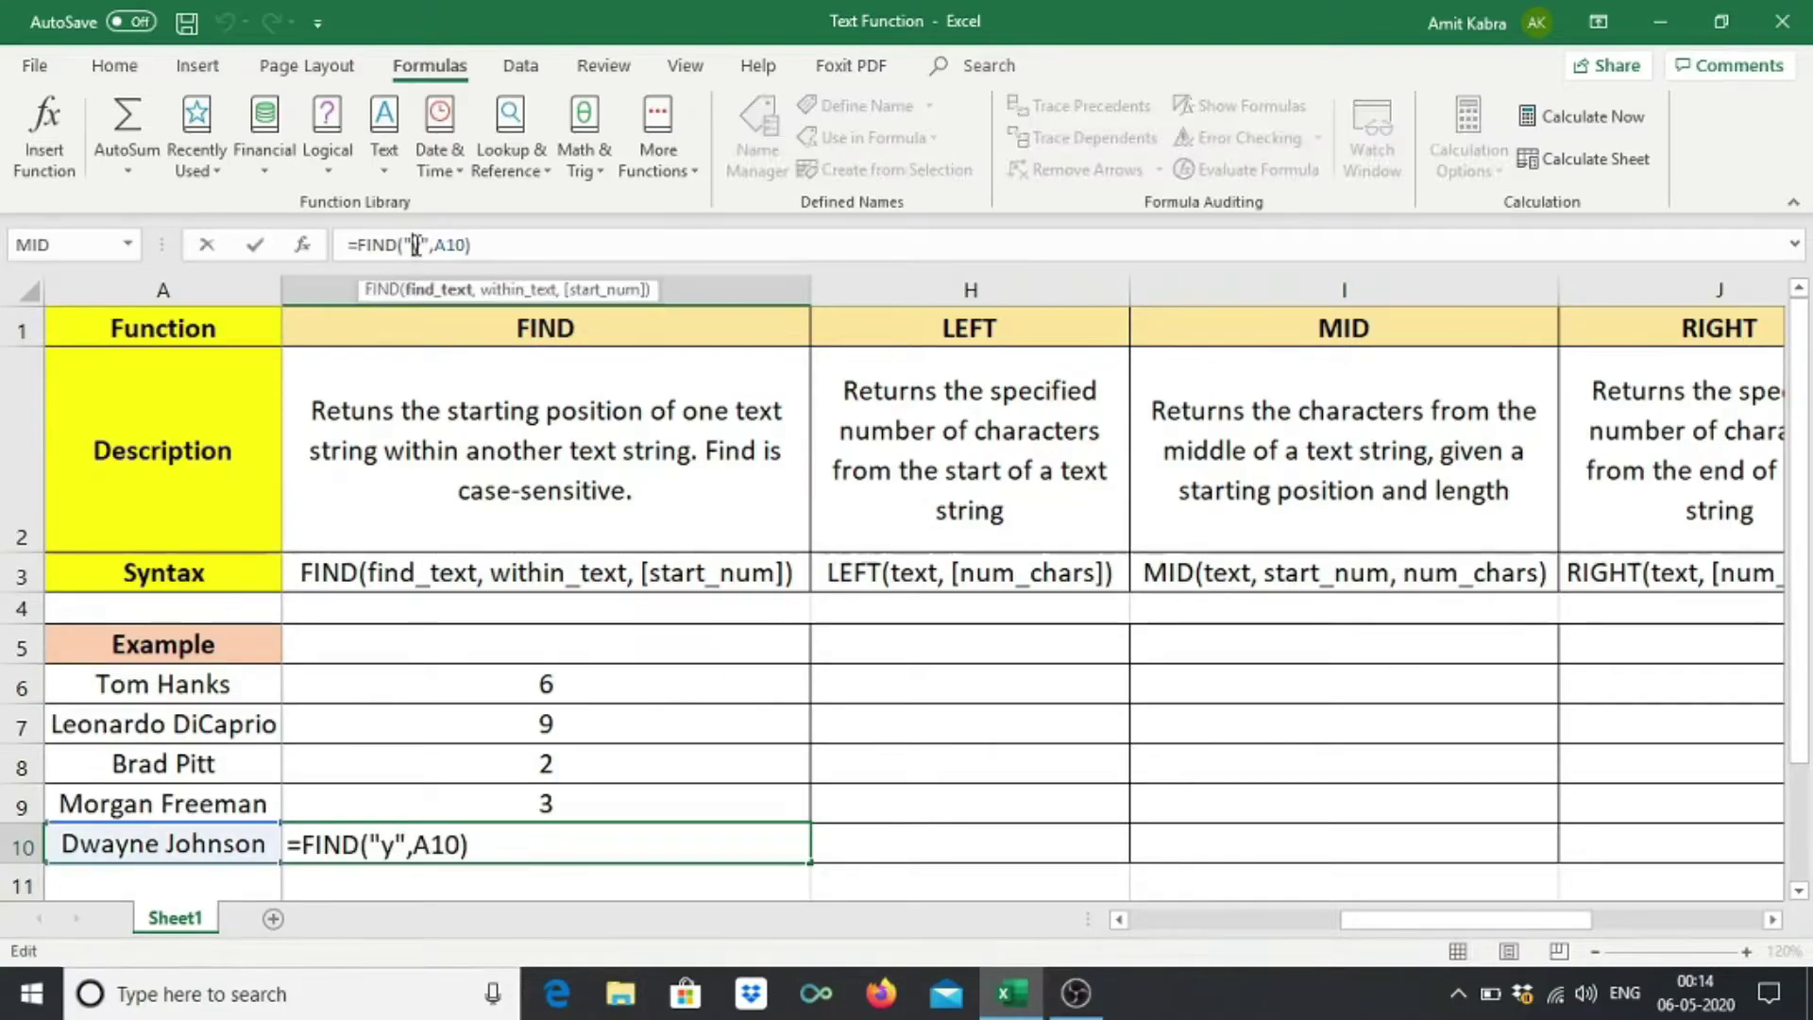
{"action": "key", "text": "BackSpace"}
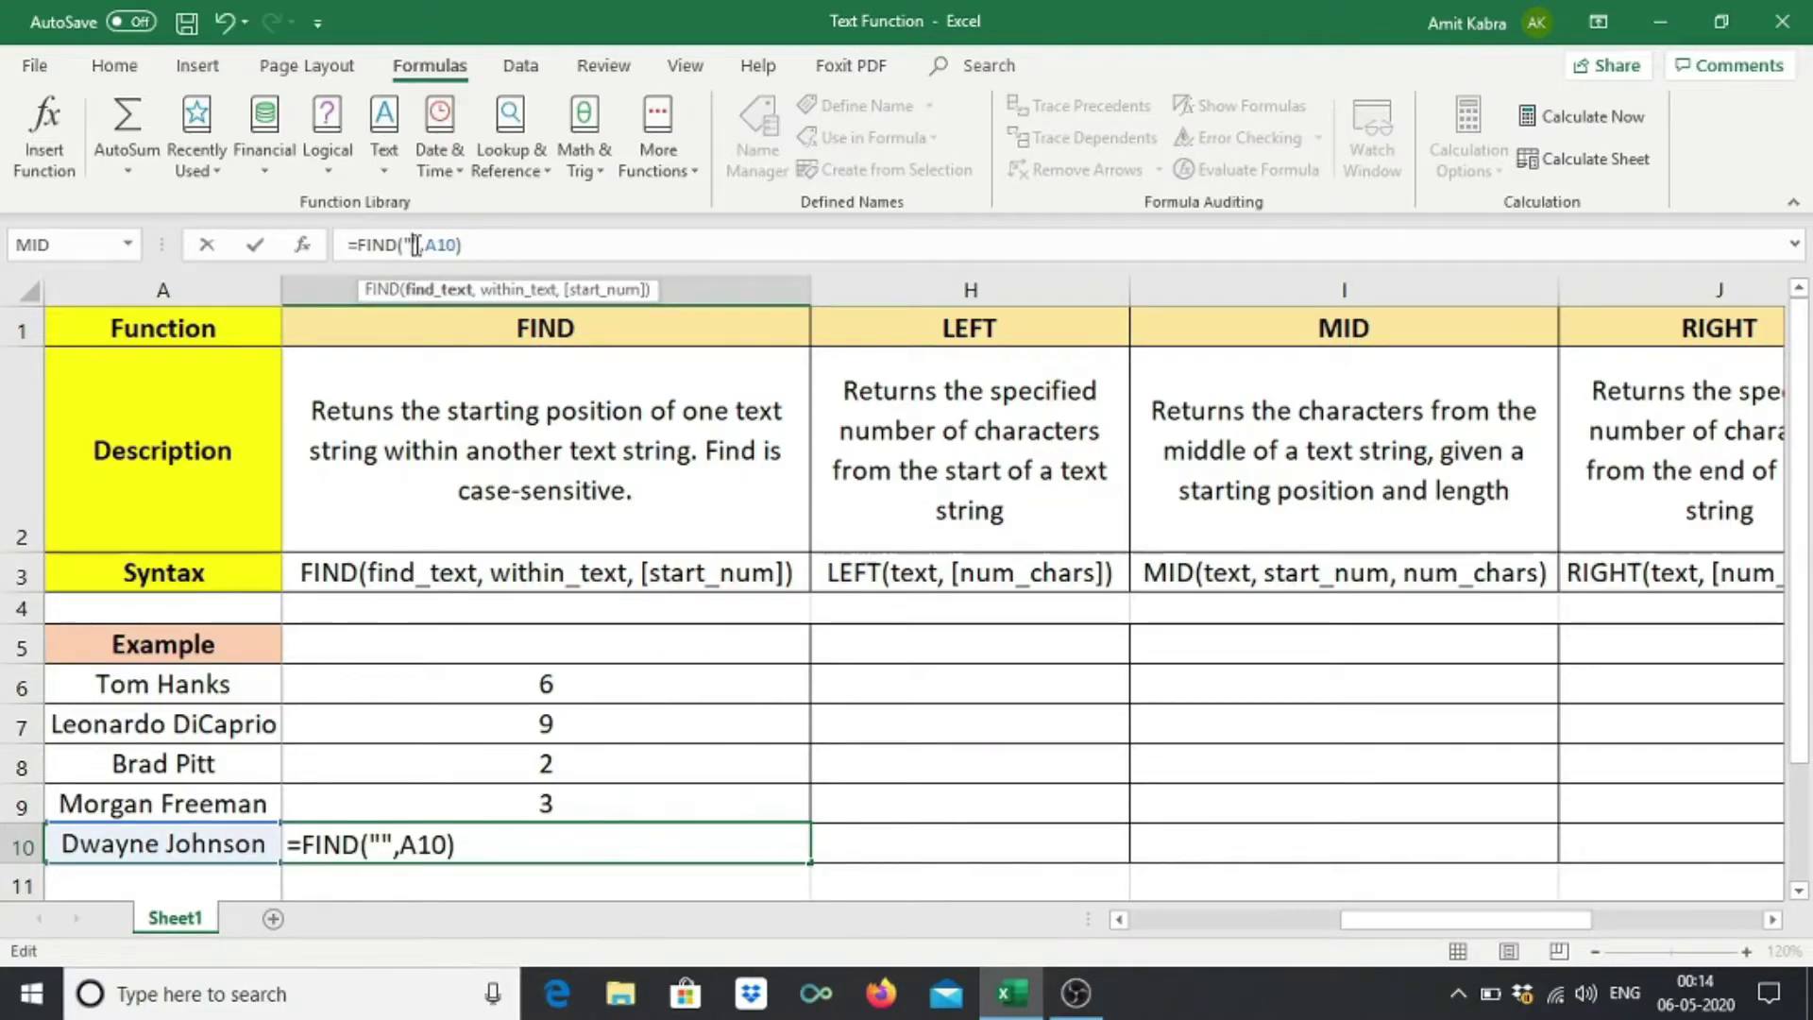
{"action": "type", "text": "Y"}
{"action": "left_click", "coordinate": [451, 328]}
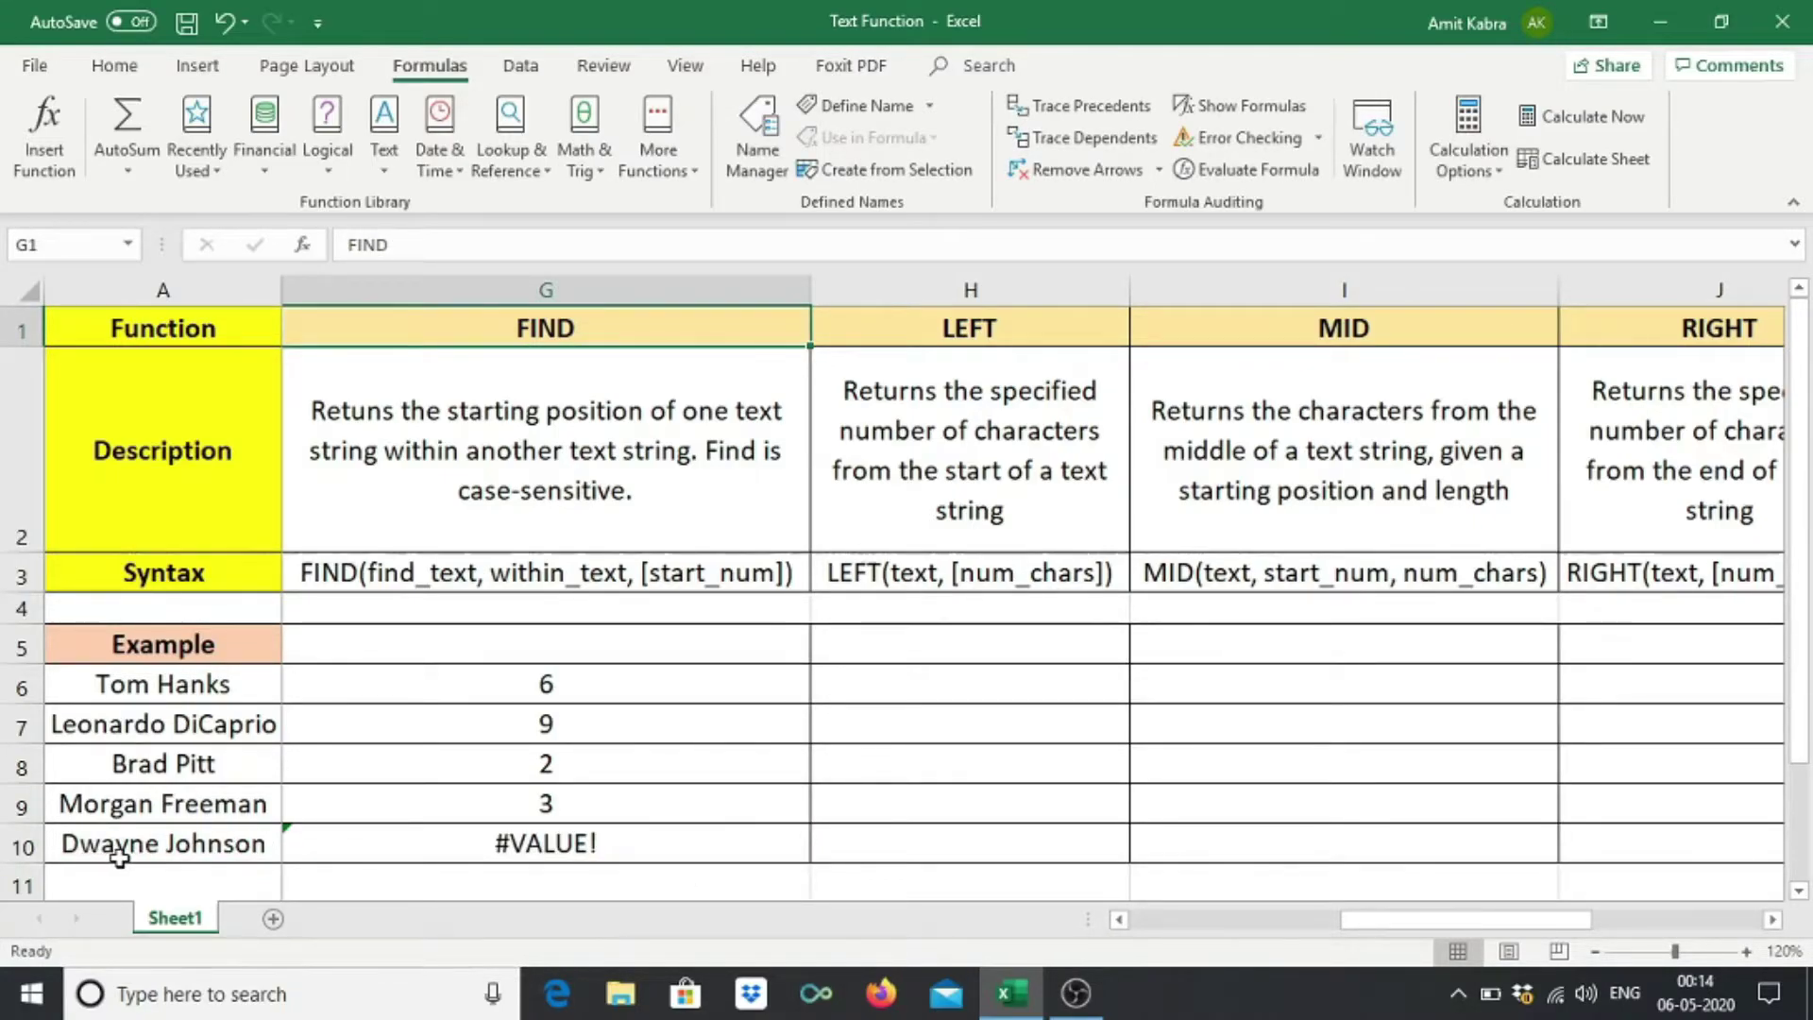
Set the search letter in cell G10's FIND formula back to lowercase "y".
{"action": "left_click", "coordinate": [472, 843]}
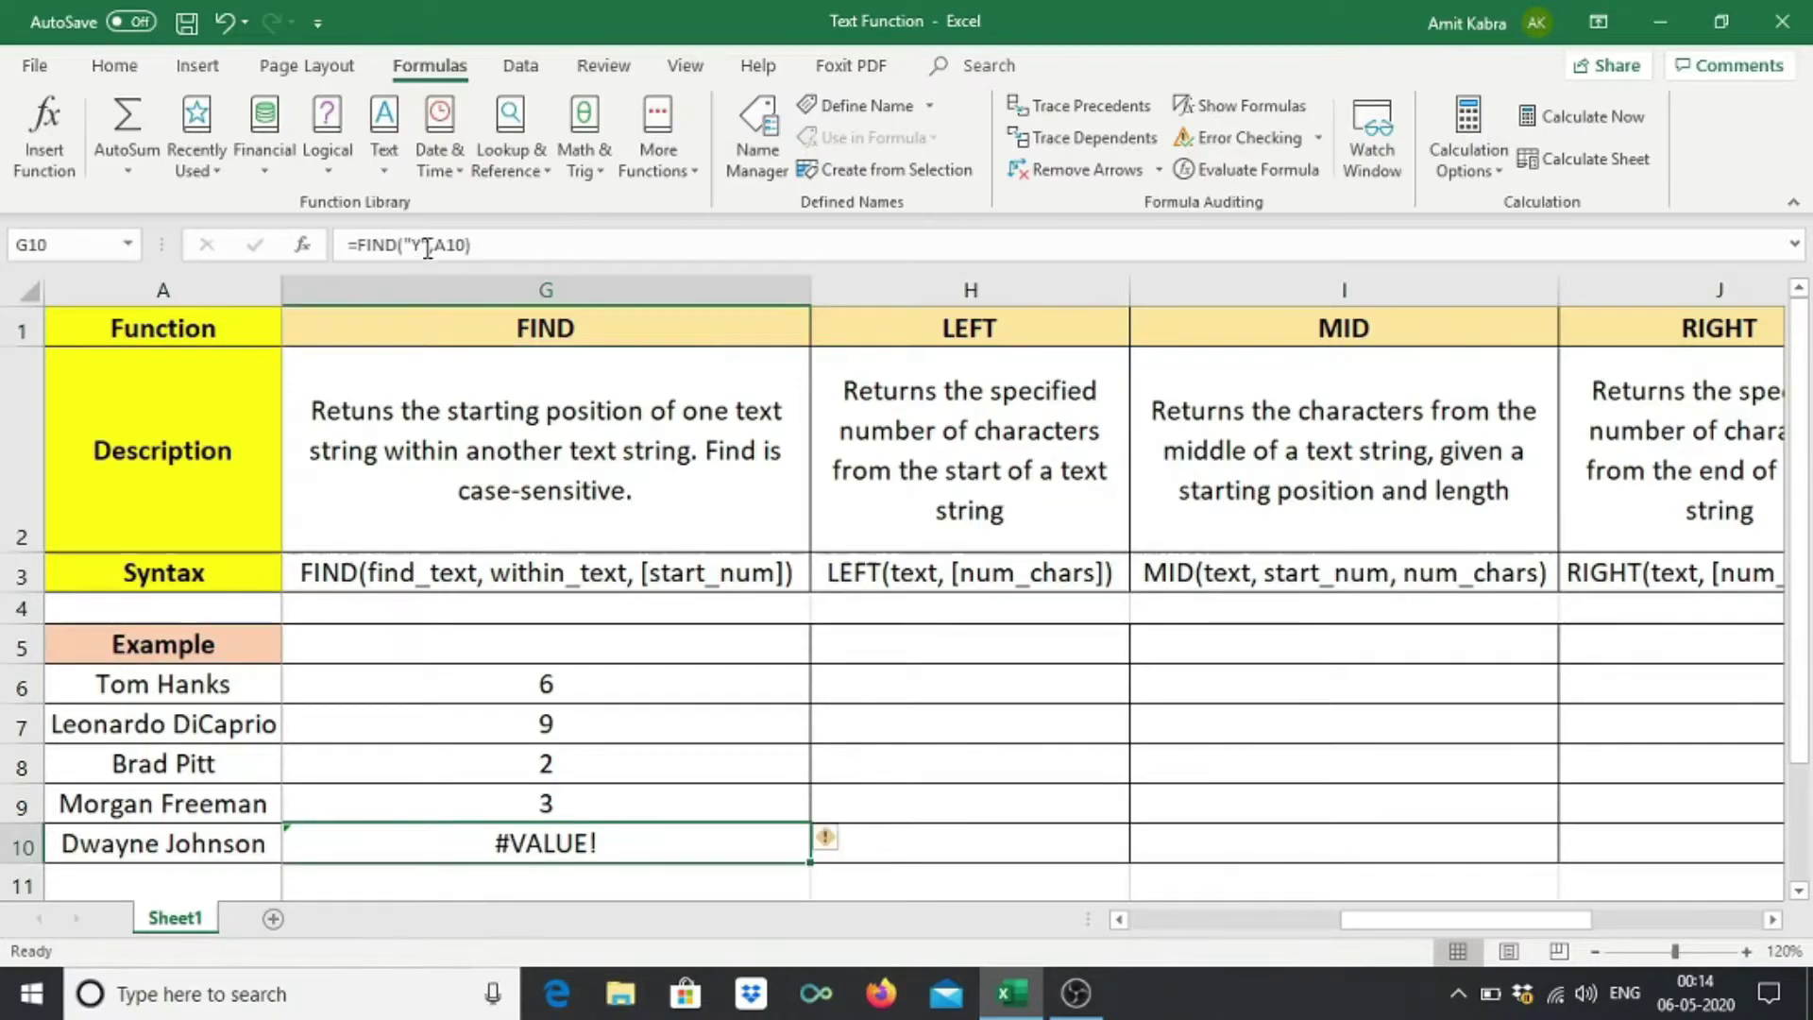
{"action": "left_click", "coordinate": [426, 244]}
{"action": "key", "text": "BackSpace"}
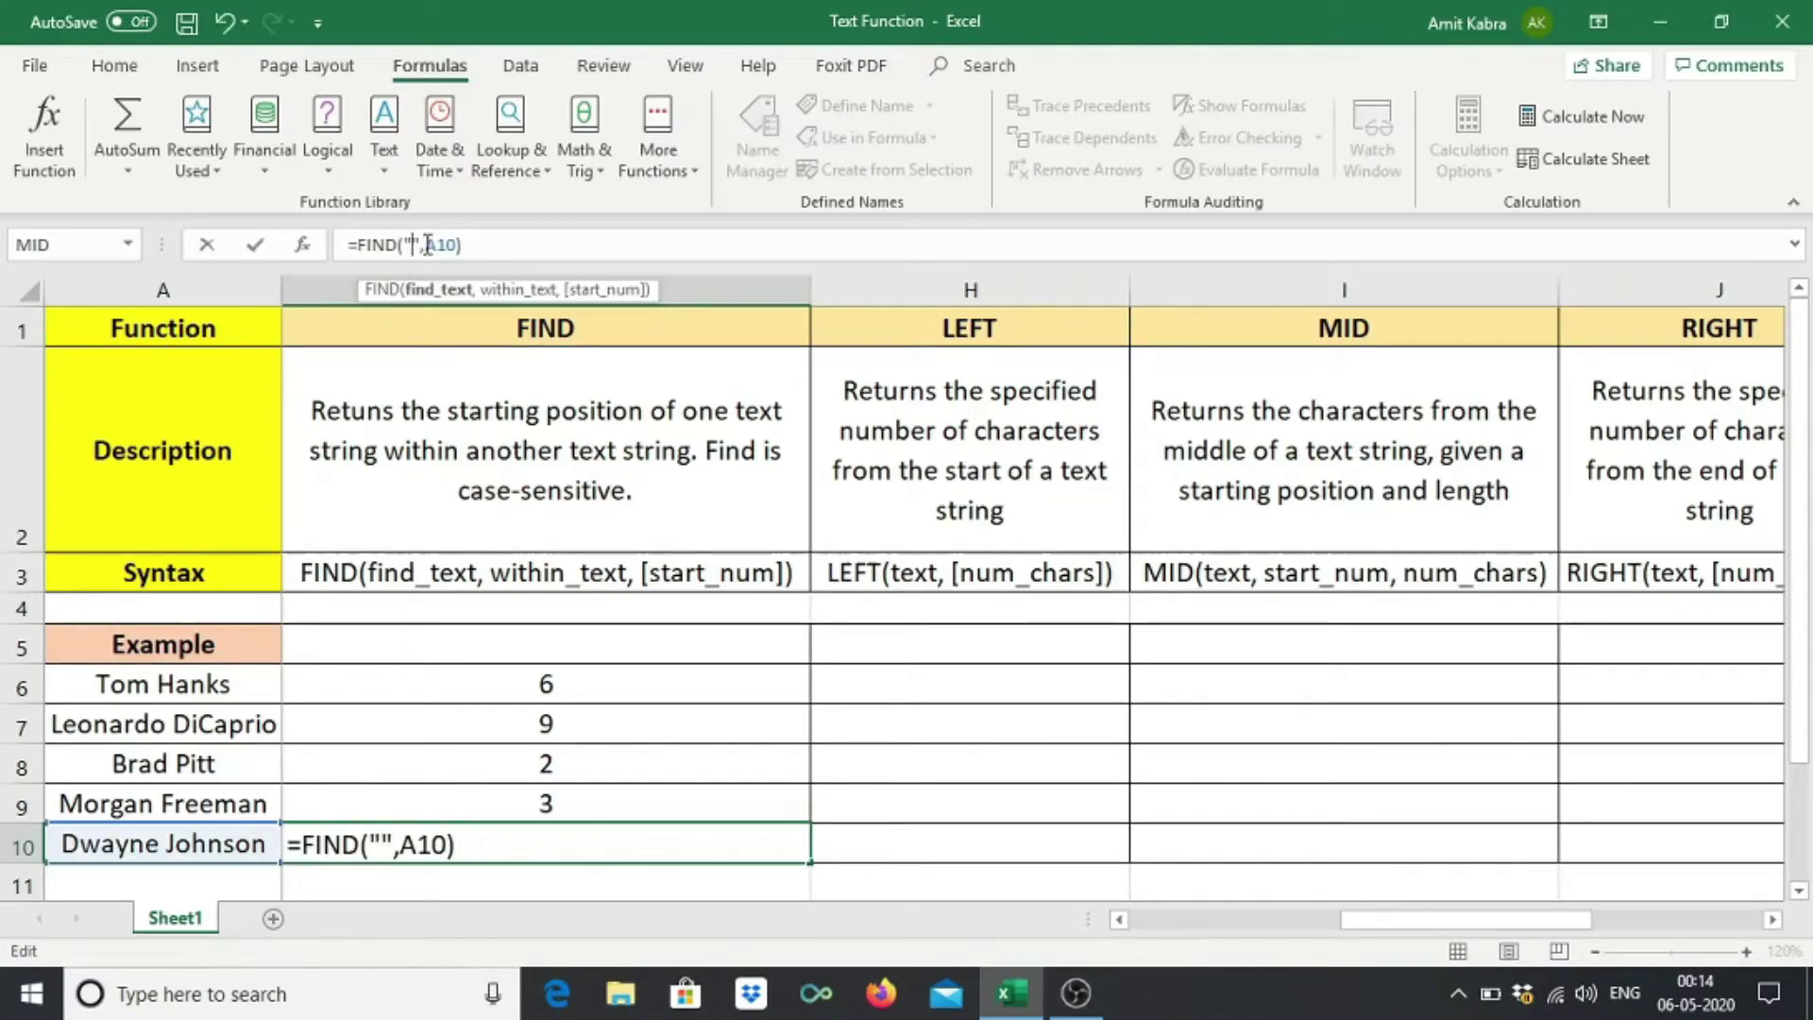
{"action": "type", "text": "y"}
{"action": "key", "text": "Return"}
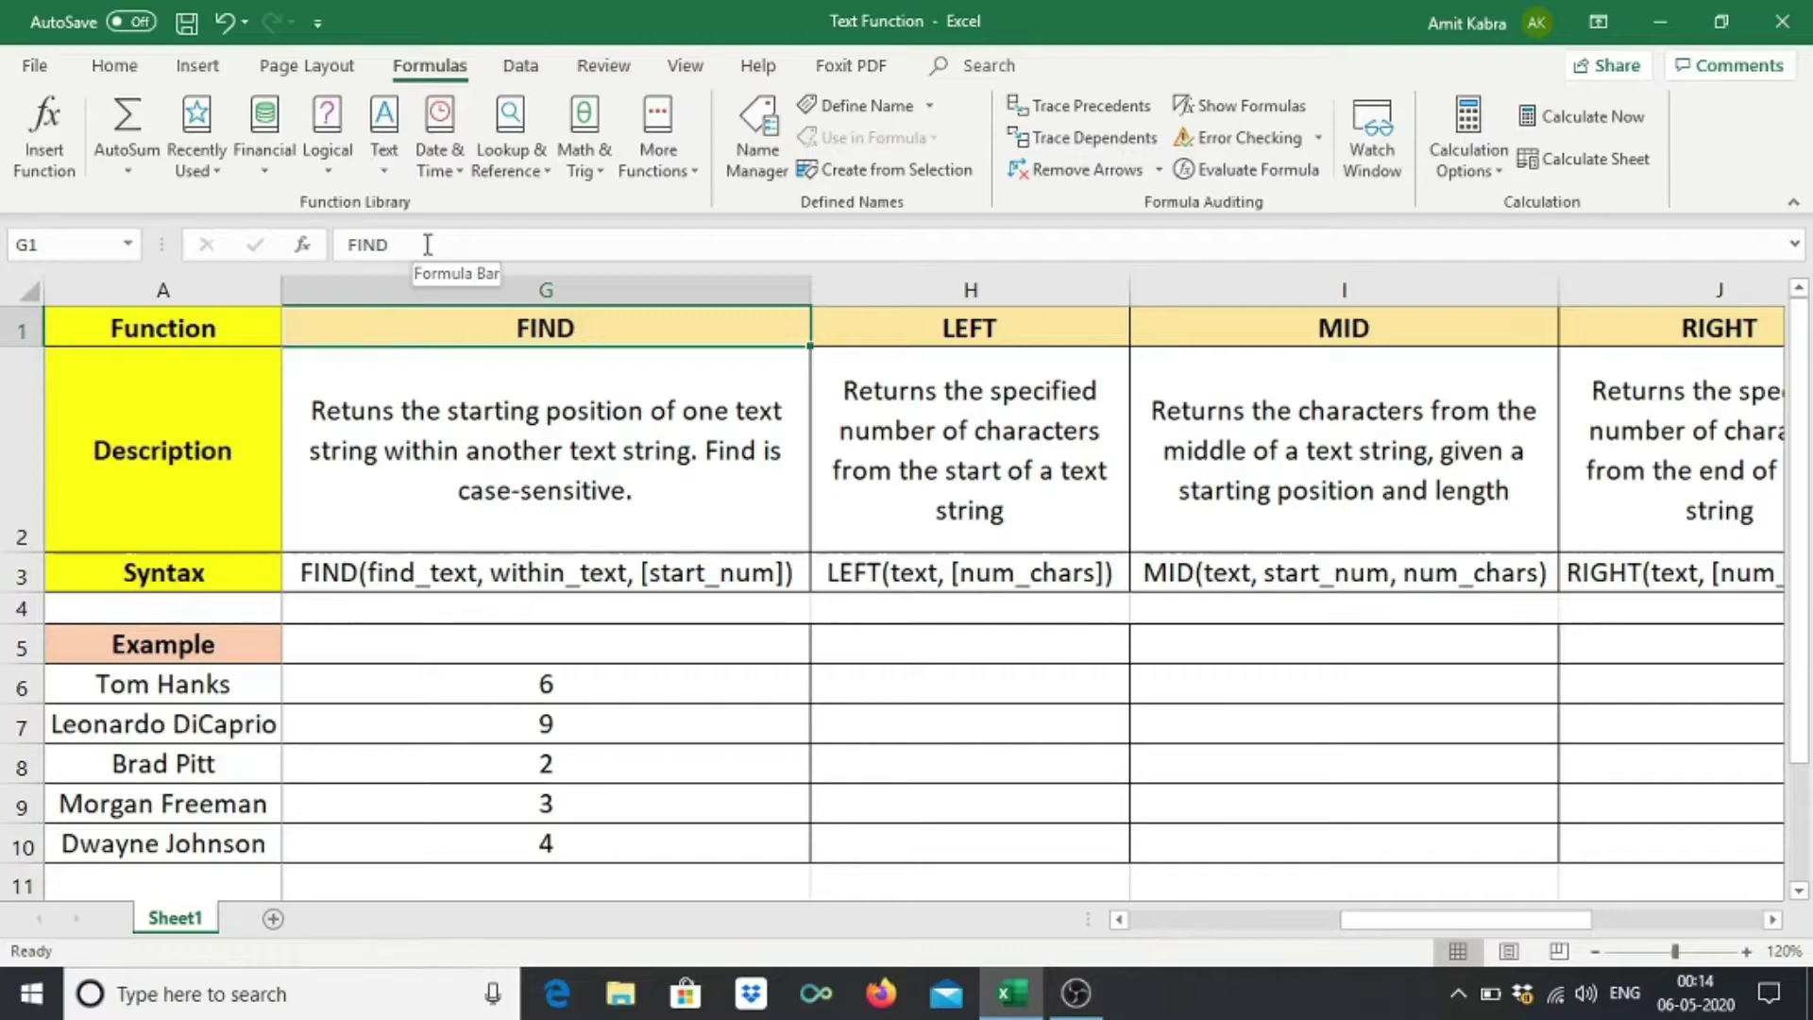
Enter =LEFT(A6,2) in cell H6 to extract the first two characters of that row's example name.
{"action": "key", "text": "Right"}
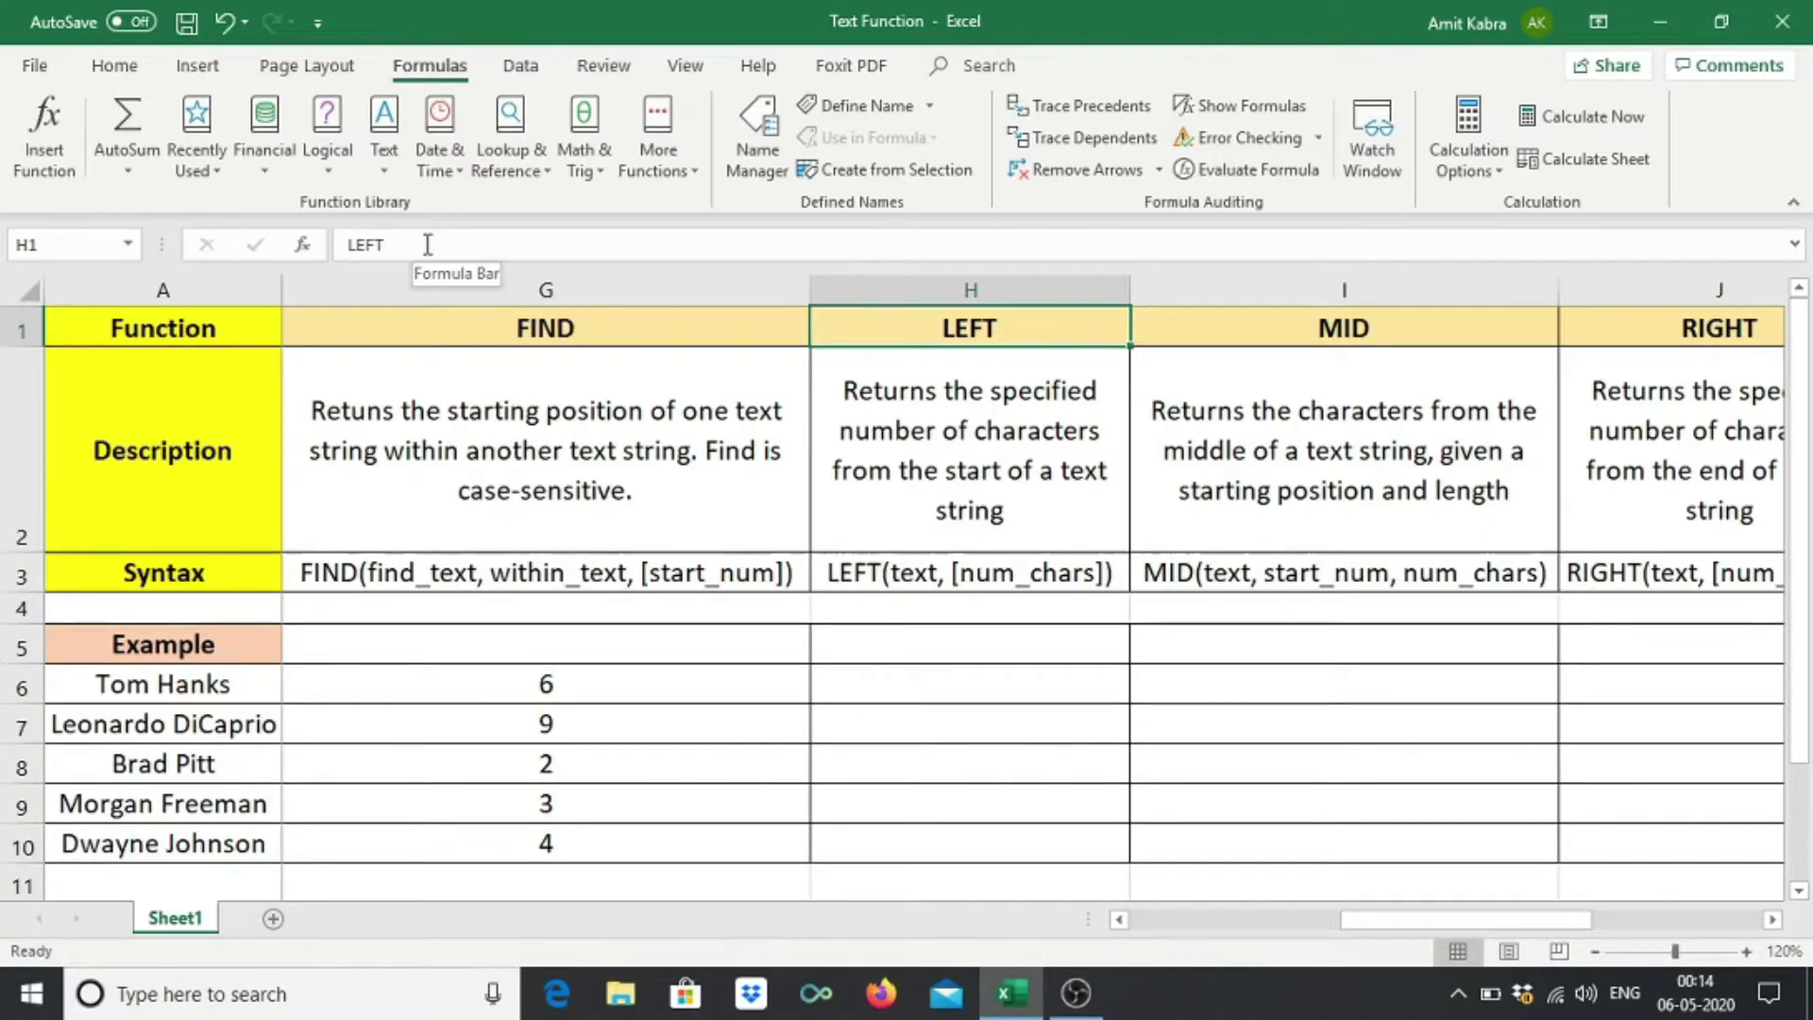
{"action": "key", "text": "Down"}
{"action": "key", "text": "Down"}
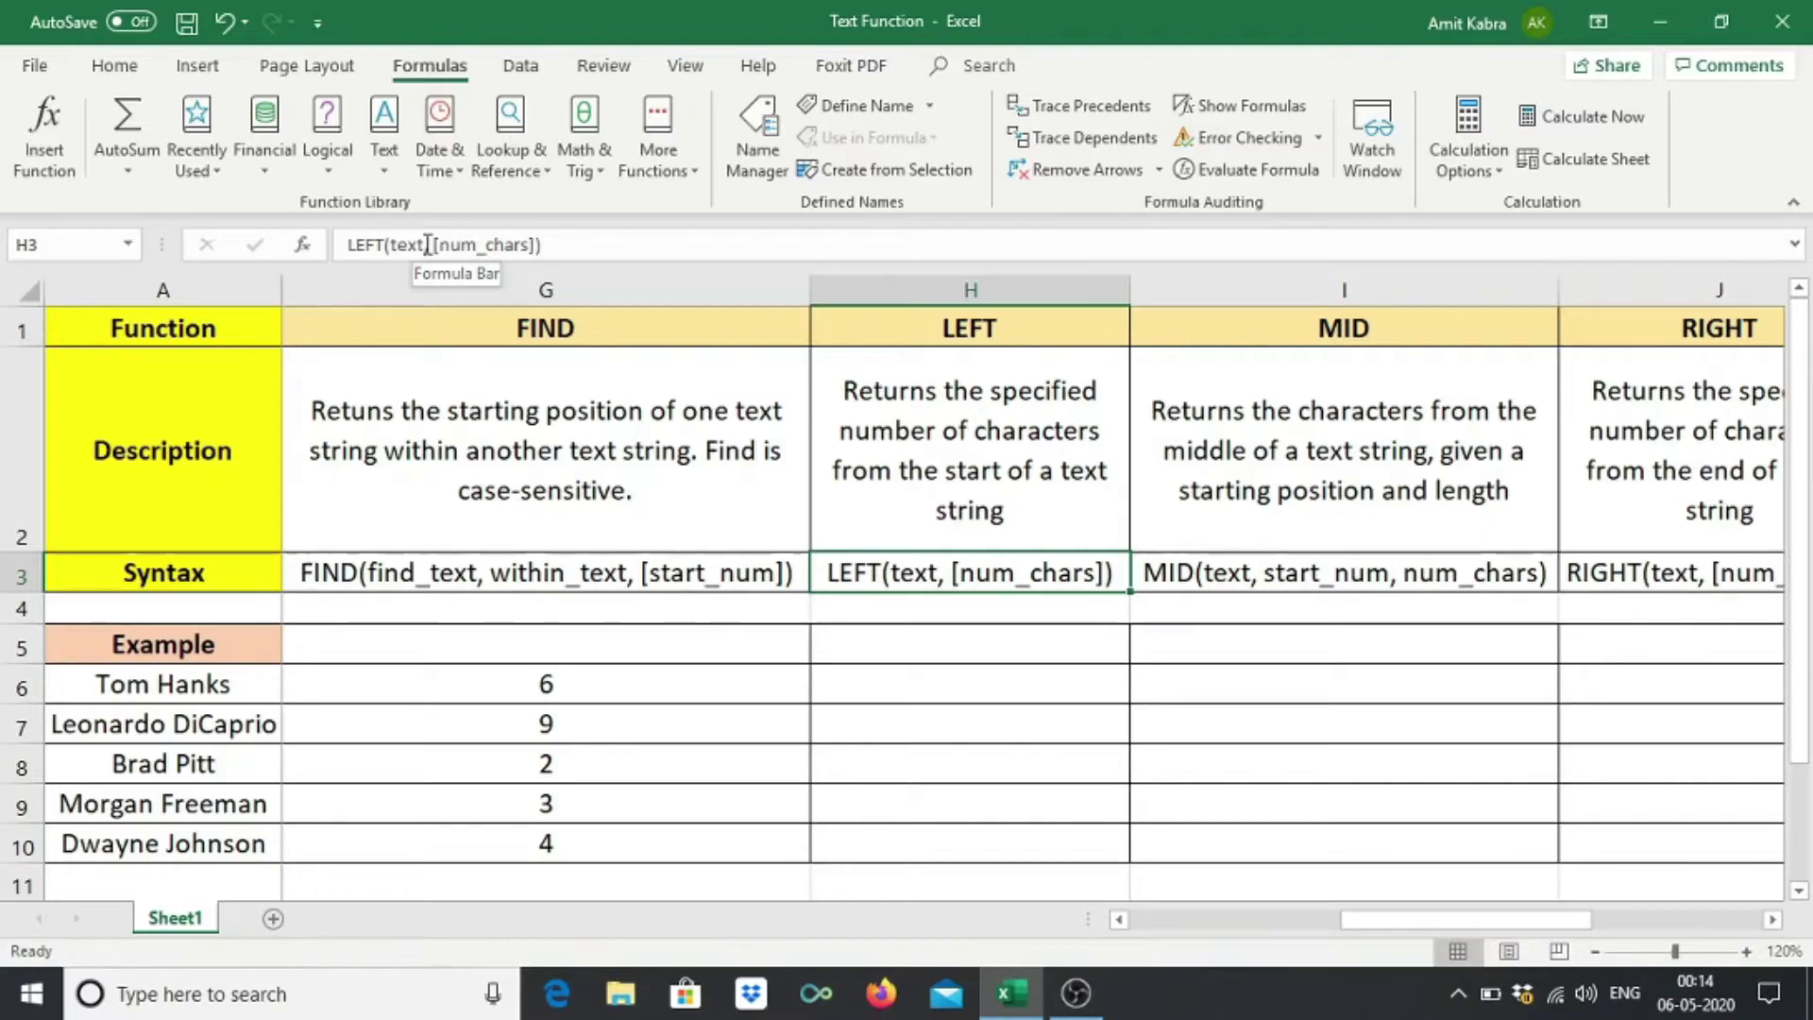
{"action": "key", "text": "Down"}
{"action": "key", "text": "Down"}
{"action": "key", "text": "Down"}
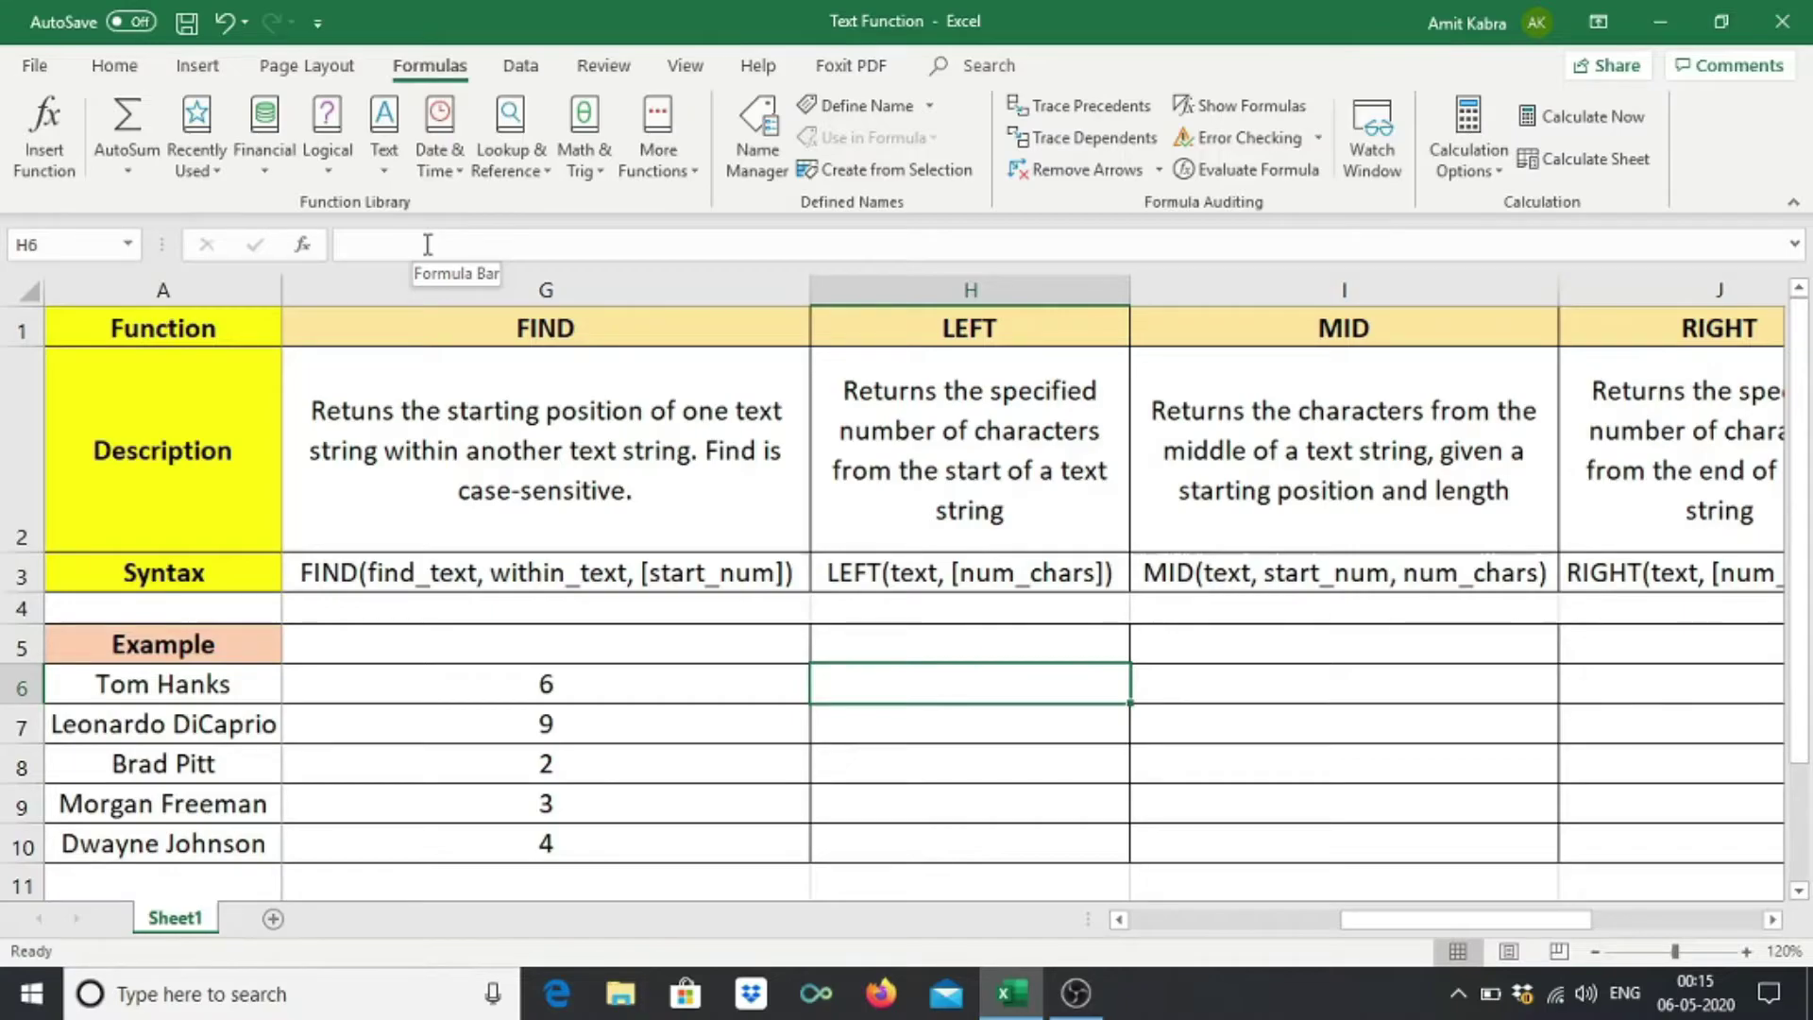
{"action": "type", "text": "=left("}
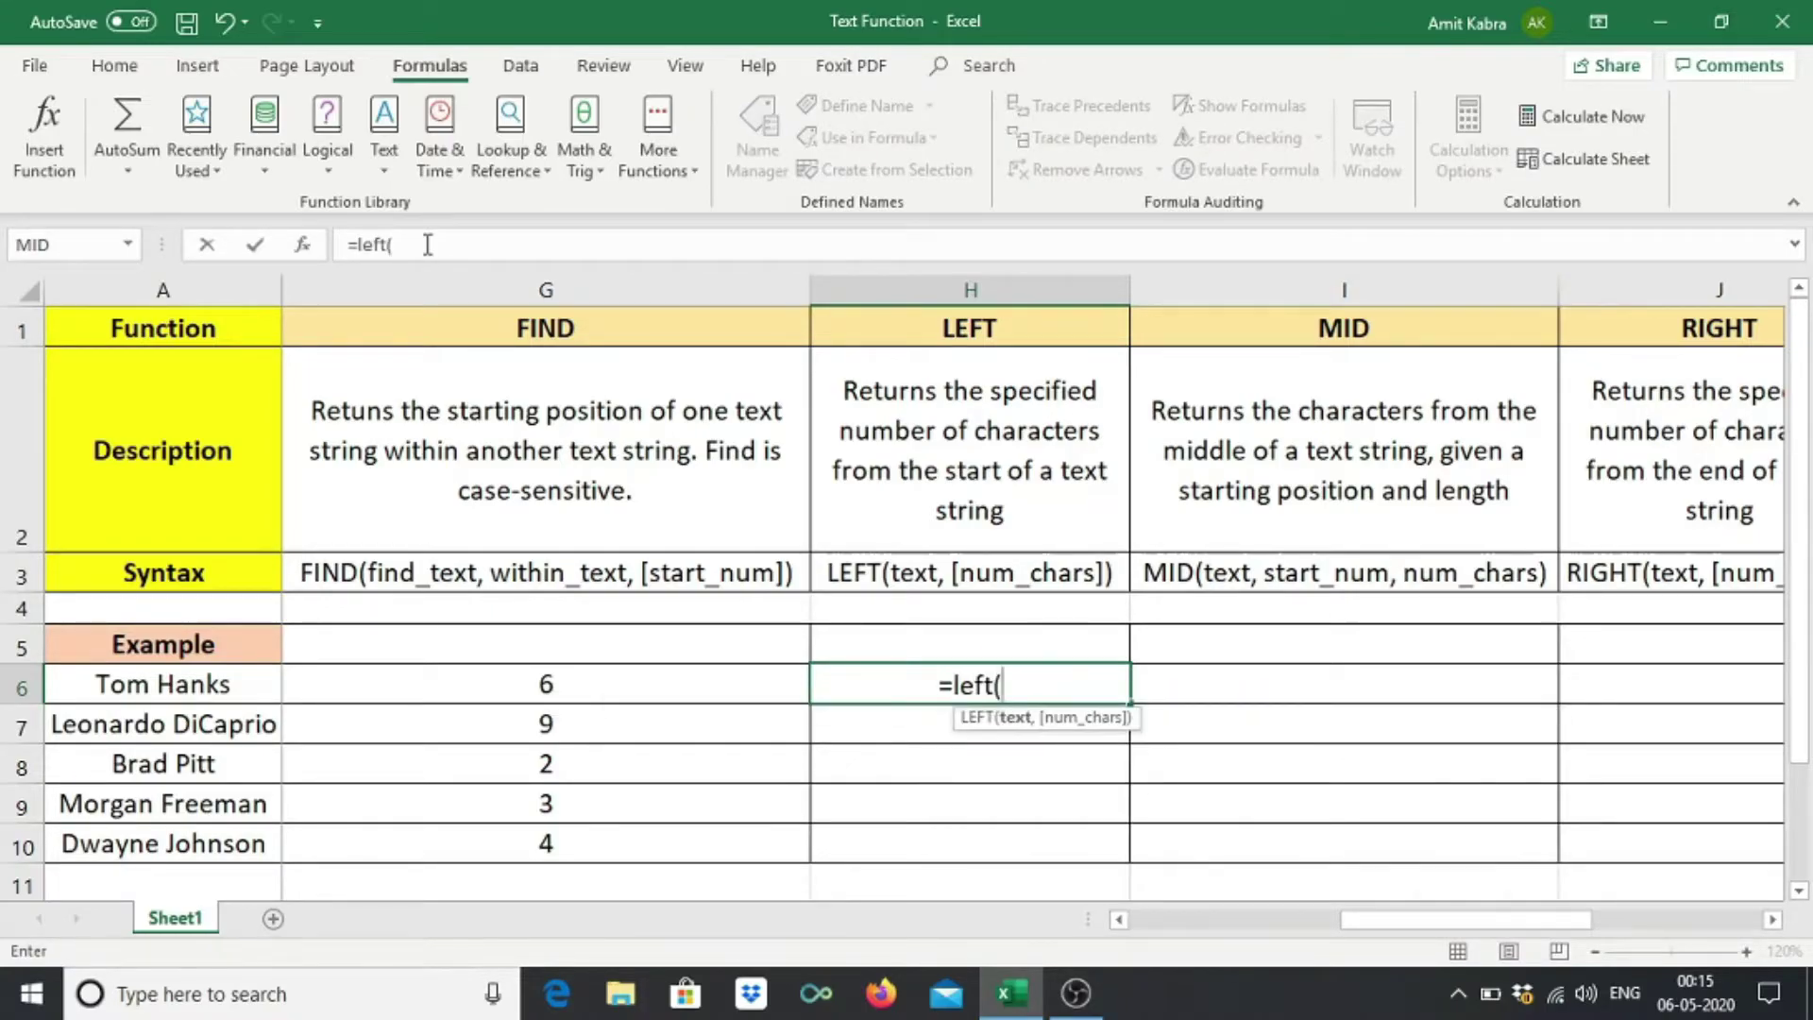
{"action": "left_click", "coordinate": [144, 671]}
{"action": "type", "text": ",2"}
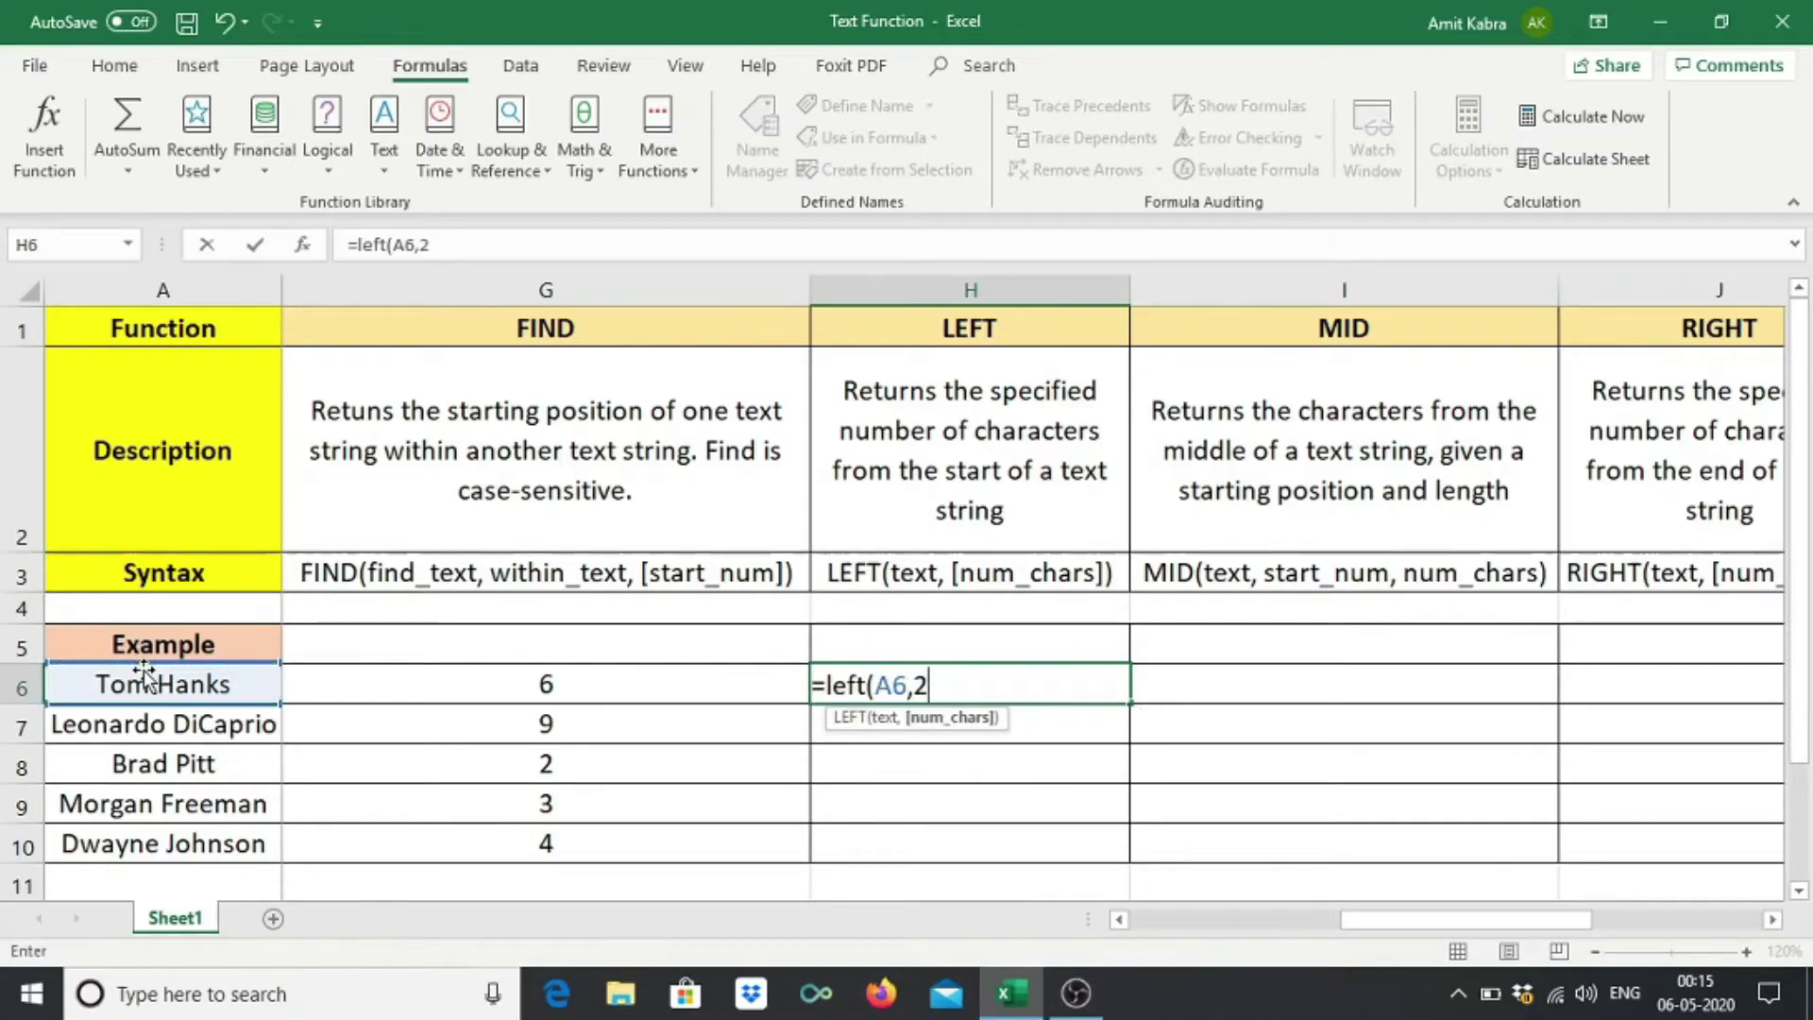
{"action": "type", "text": ")"}
{"action": "key", "text": "ctrl+Return"}
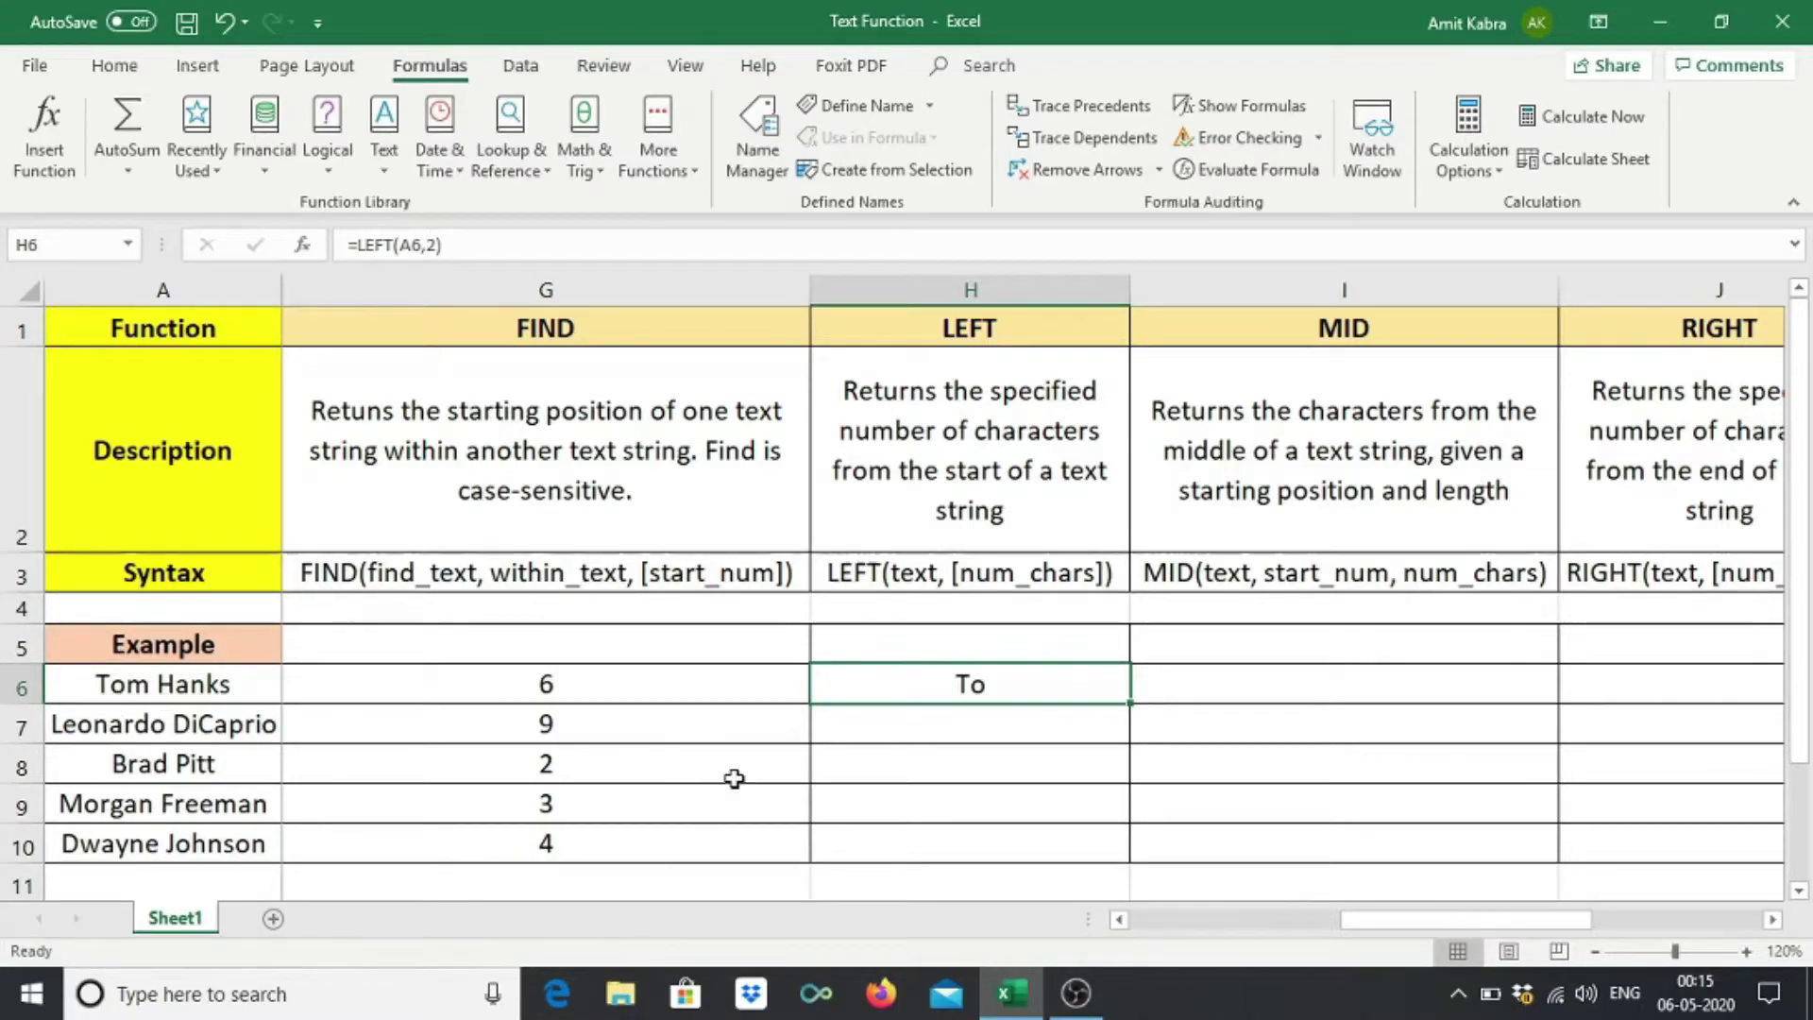
Enter =LEFT(A7,4) in cell H7 to extract the first four characters of that row's example name.
{"action": "left_click", "coordinate": [918, 733]}
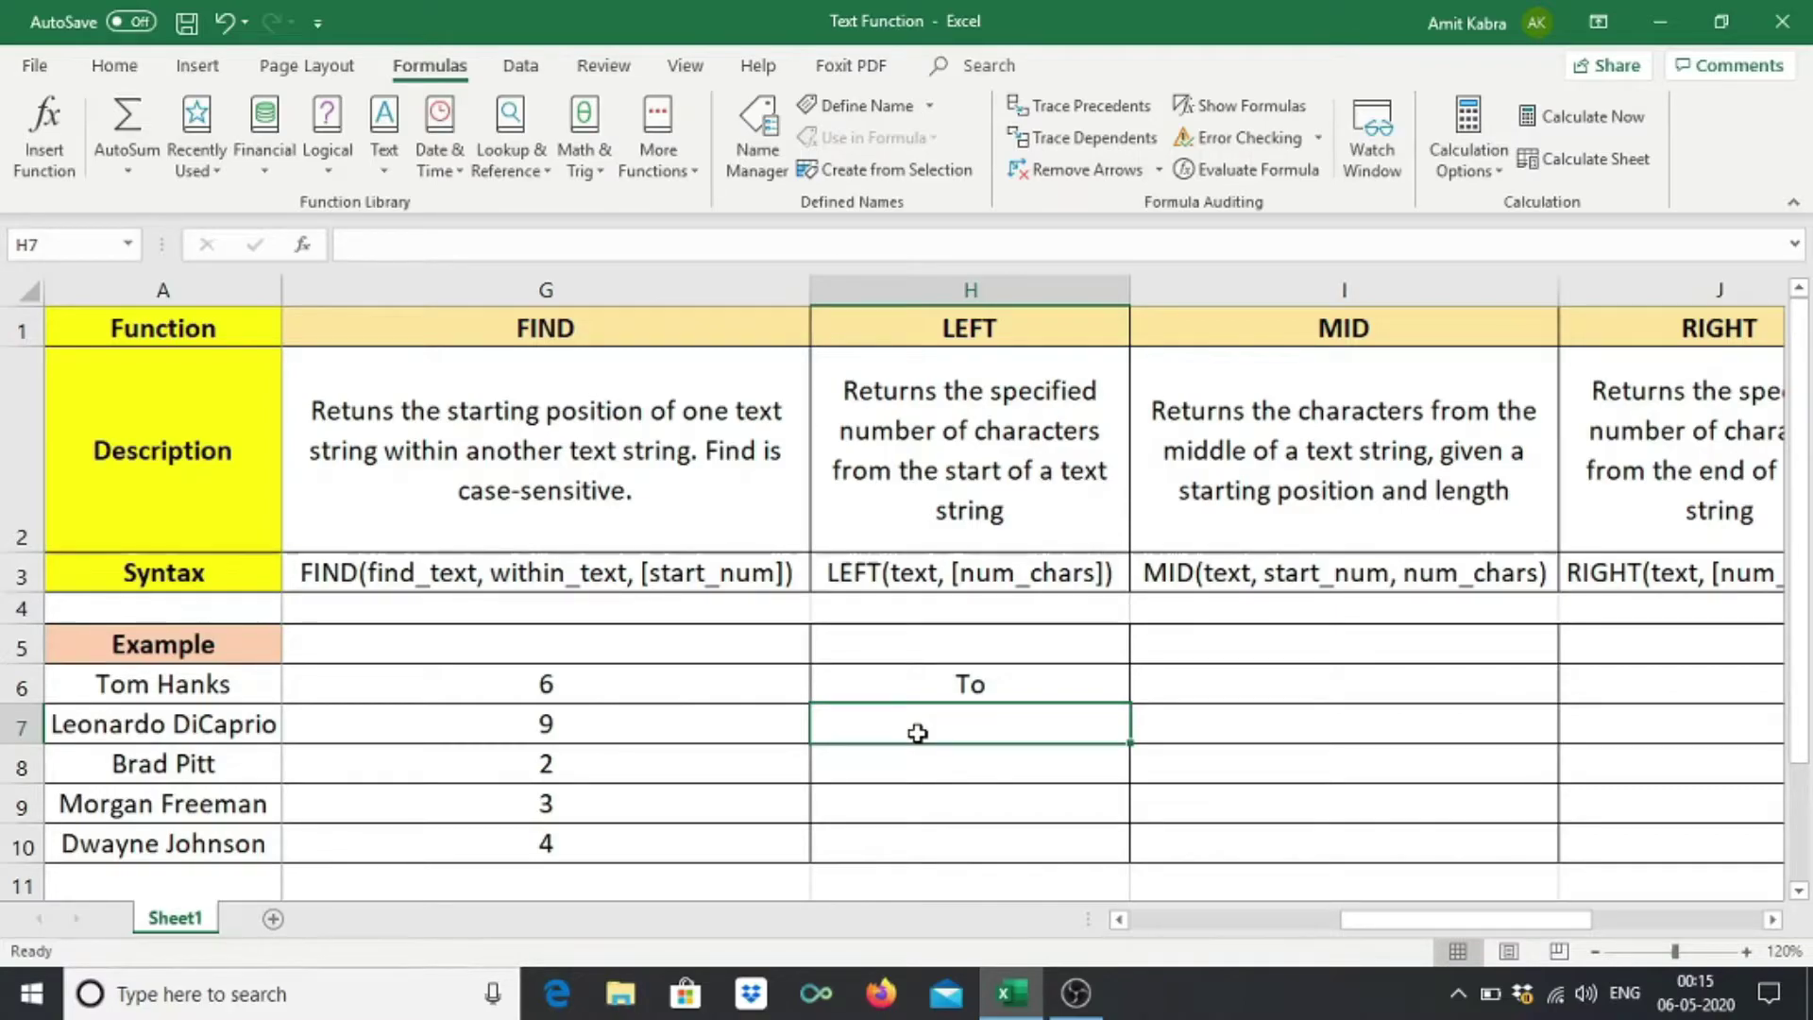
{"action": "type", "text": "=left("}
{"action": "left_click", "coordinate": [78, 738]}
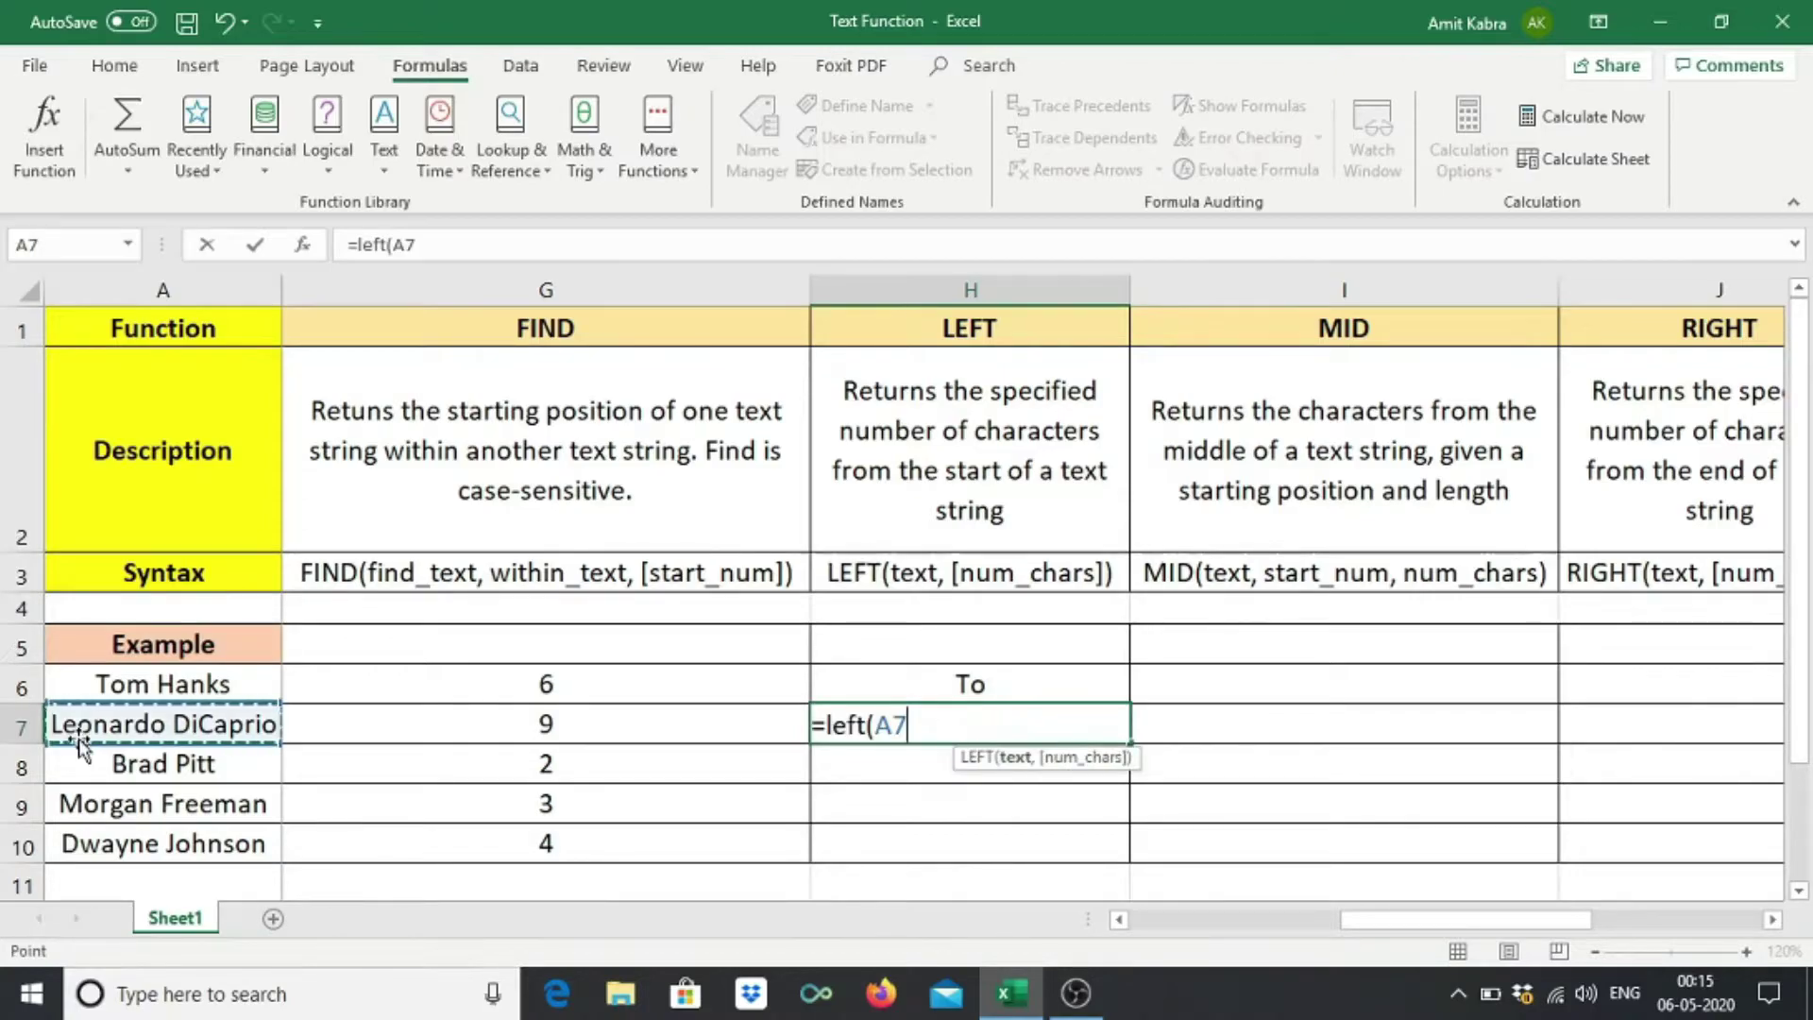
{"action": "type", "text": ",4"}
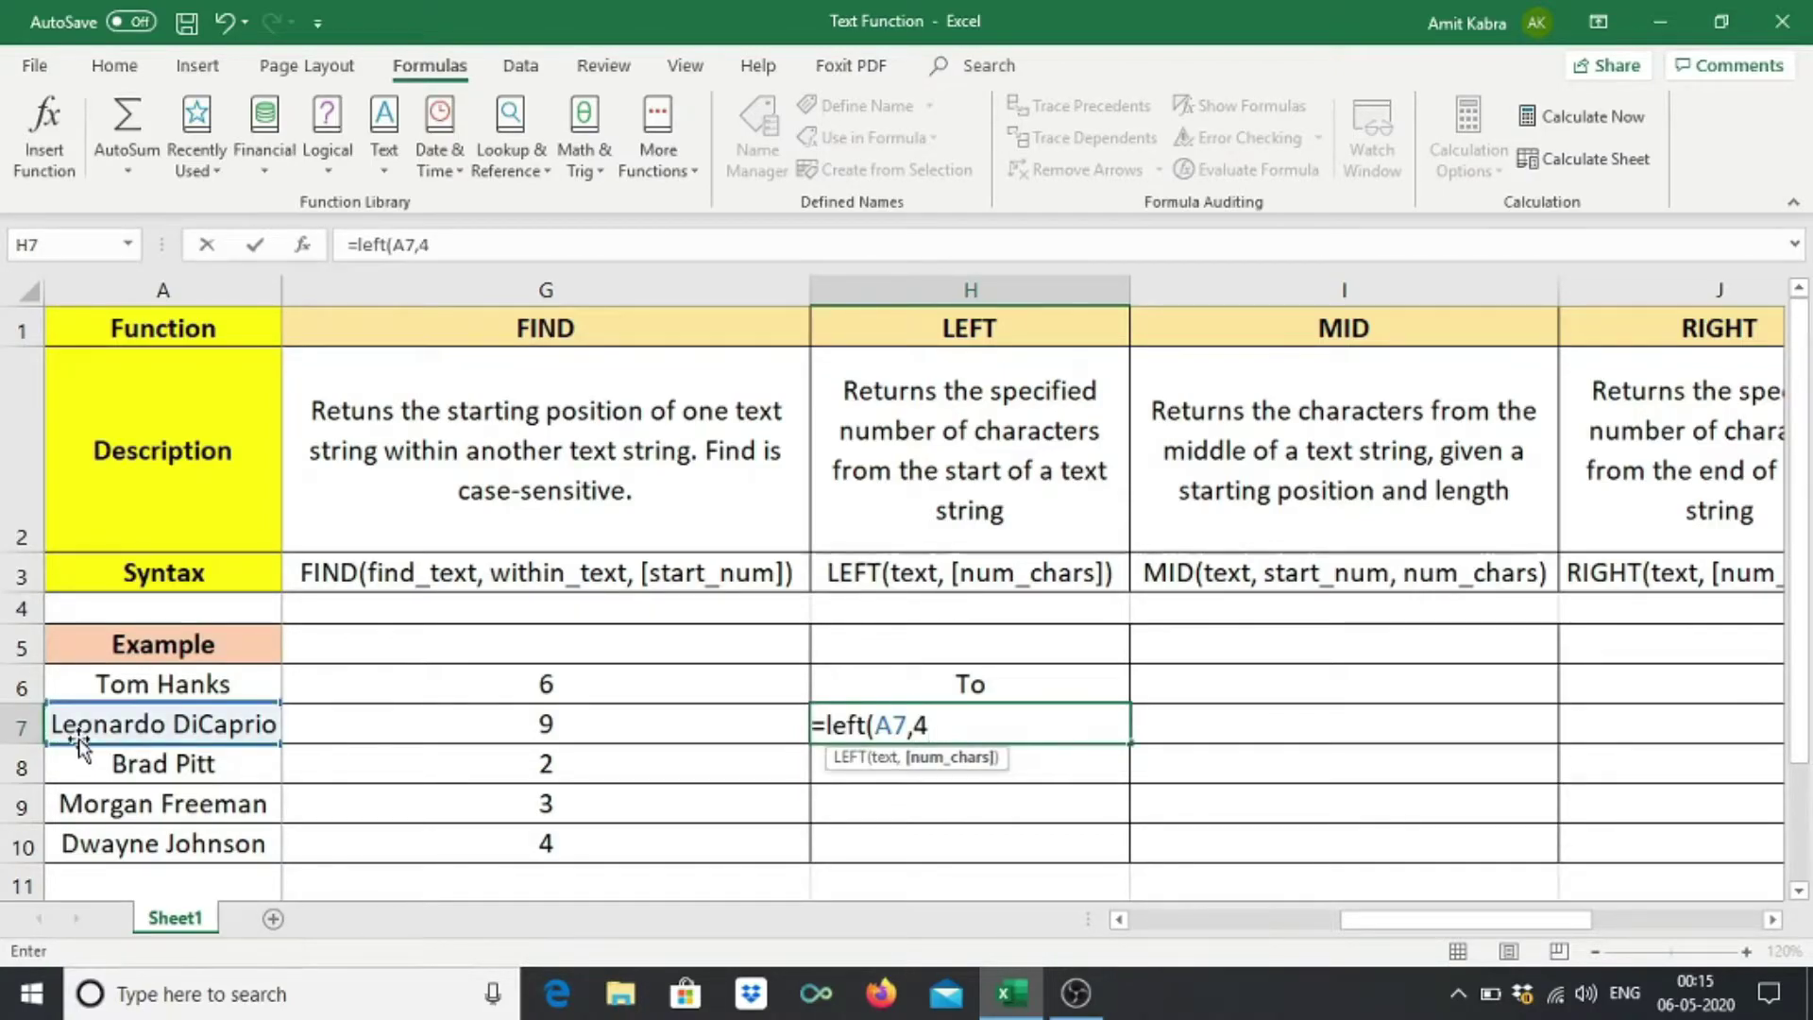
{"action": "type", "text": ")"}
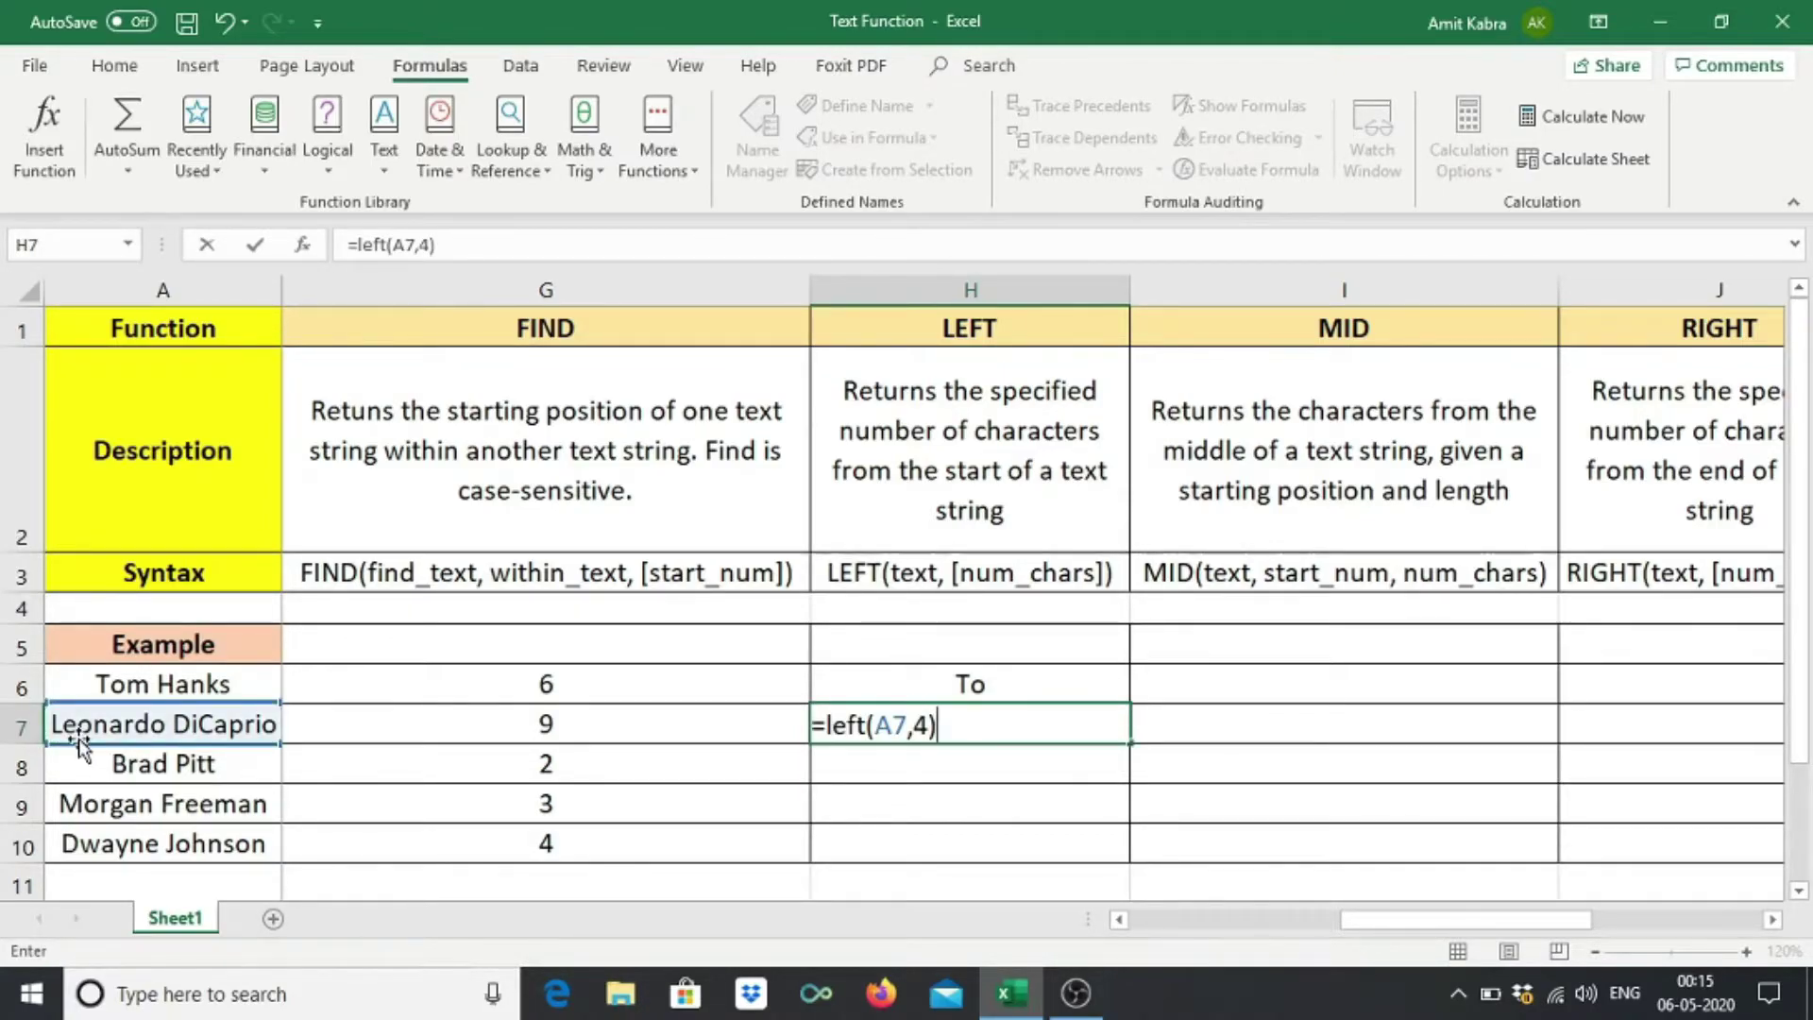
{"action": "key", "text": "Return"}
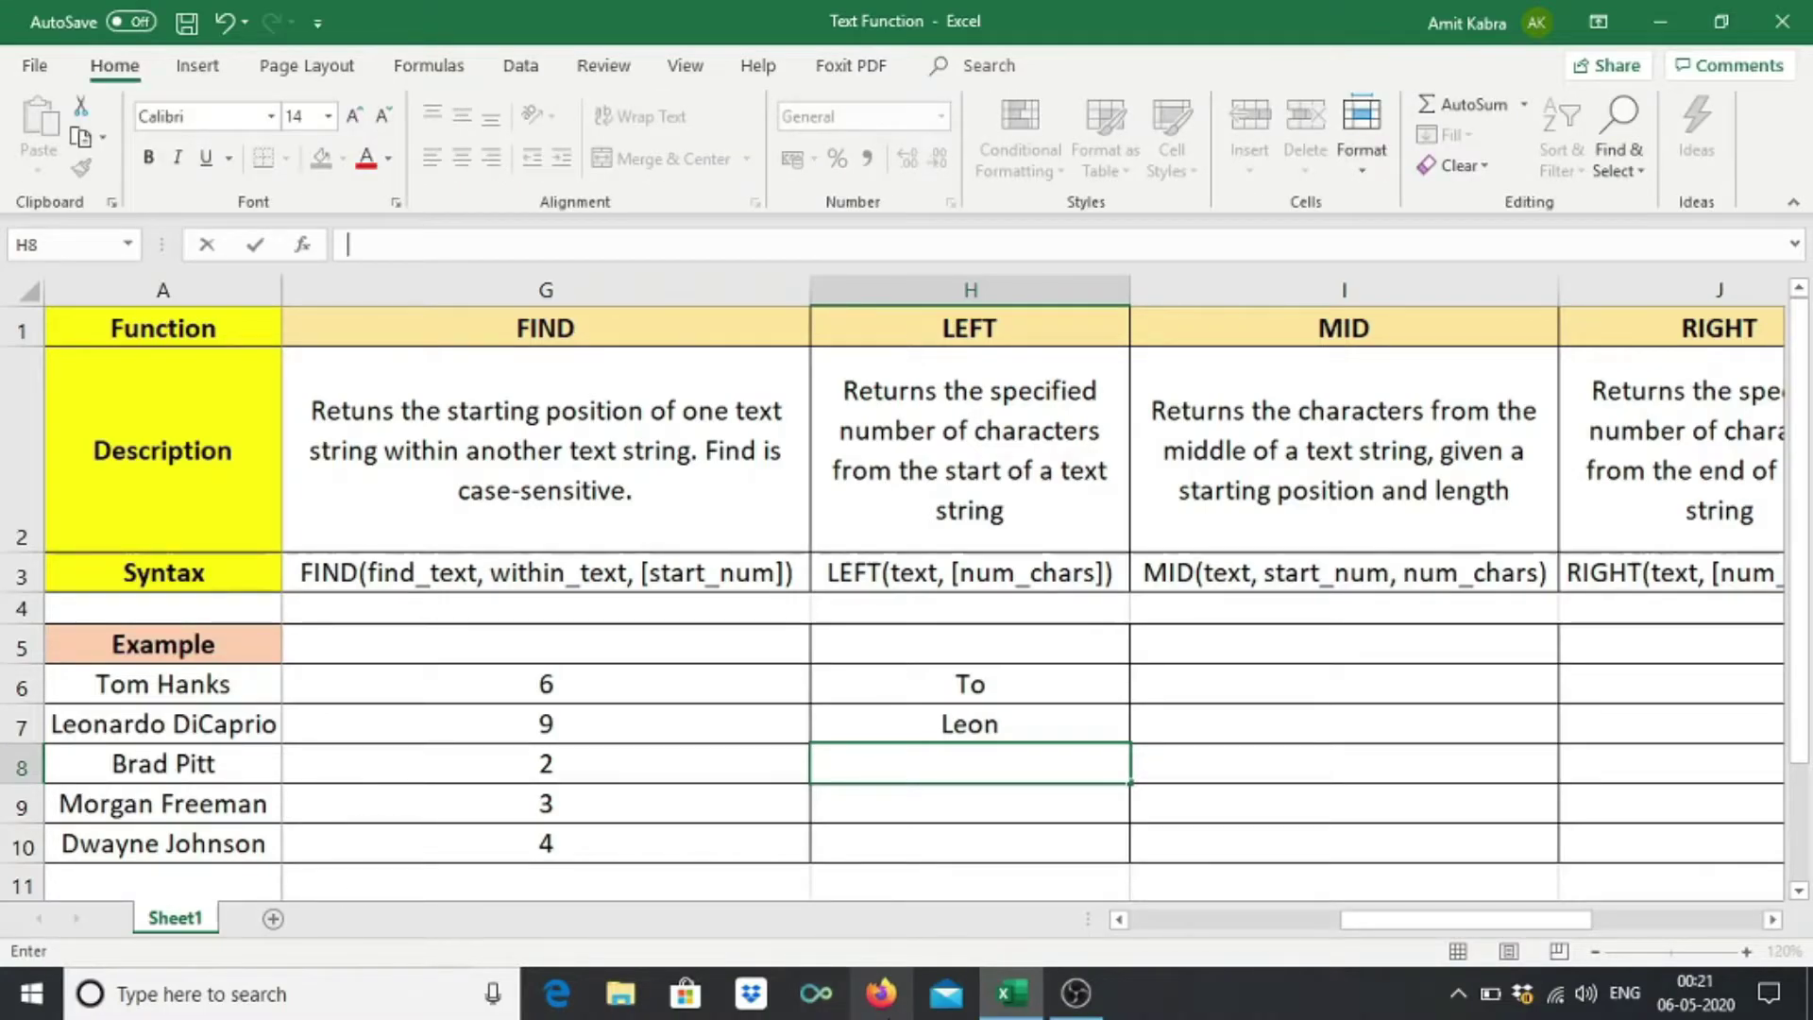
Enter =LEFT(A8,FIND(" ",A8)) in cell H8 to extract the first name up to the space.
{"action": "type", "text": "=left"}
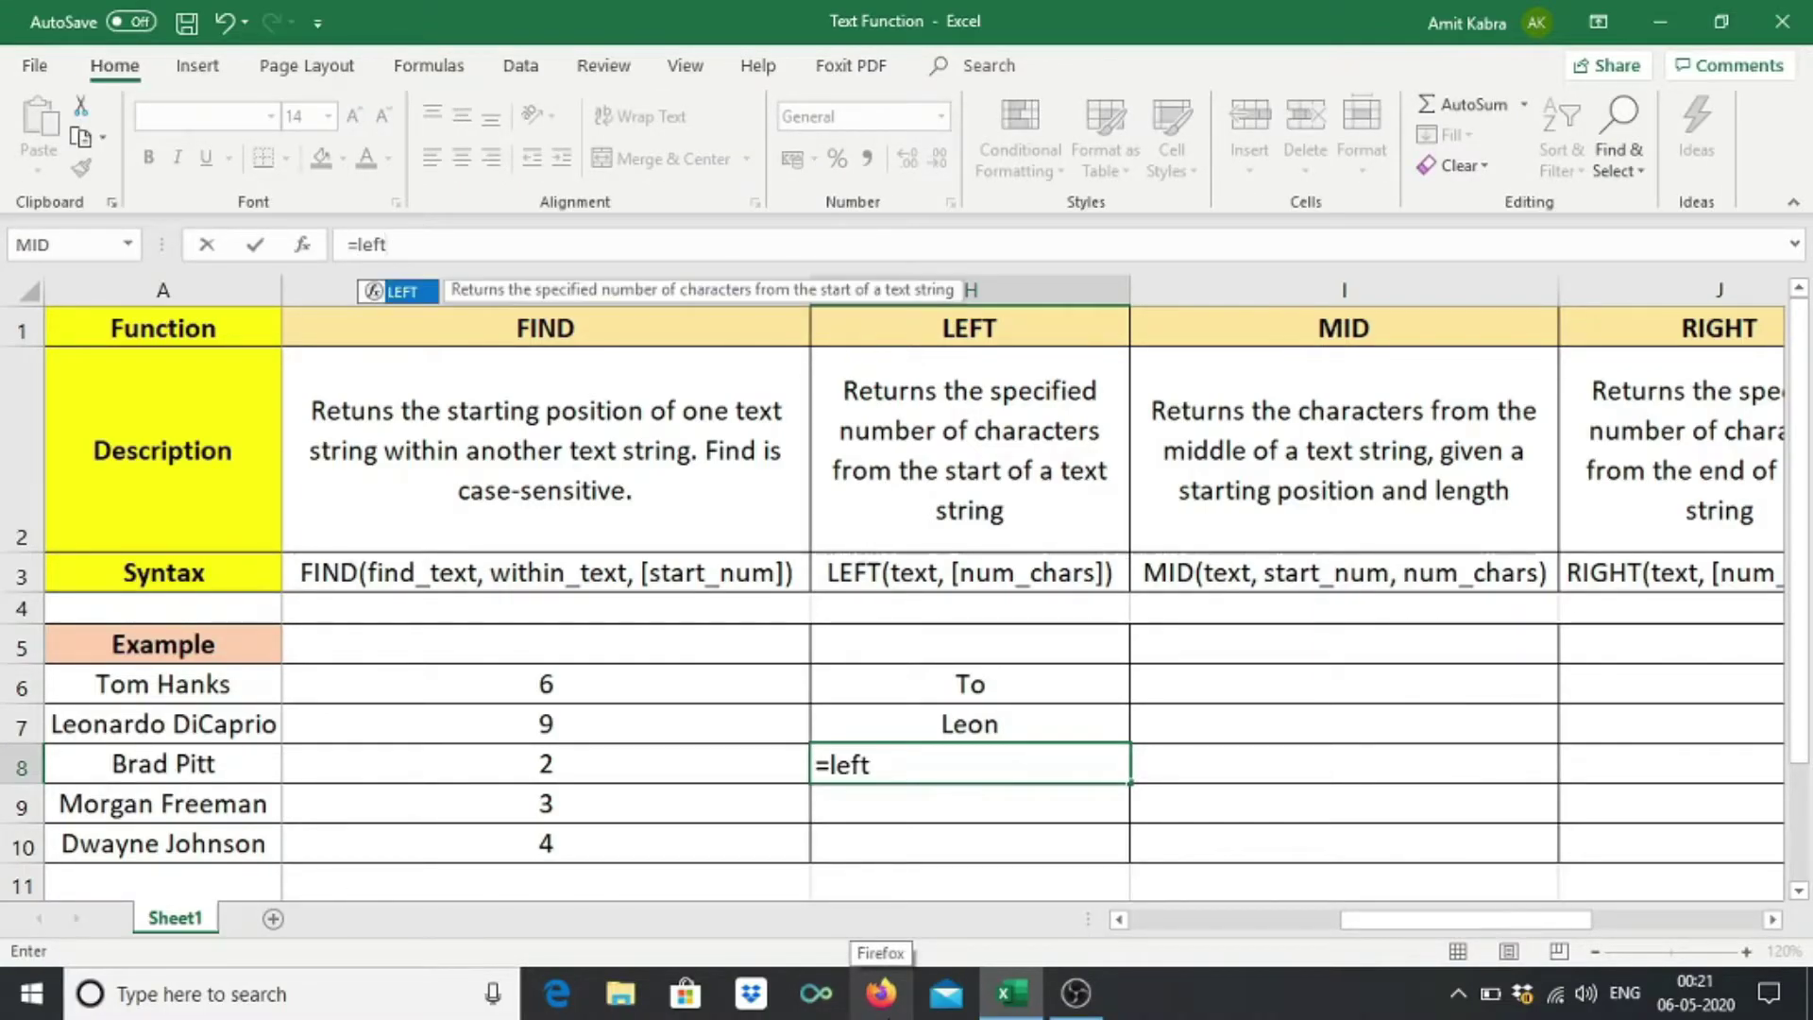
{"action": "type", "text": "("}
{"action": "left_click", "coordinate": [227, 763]}
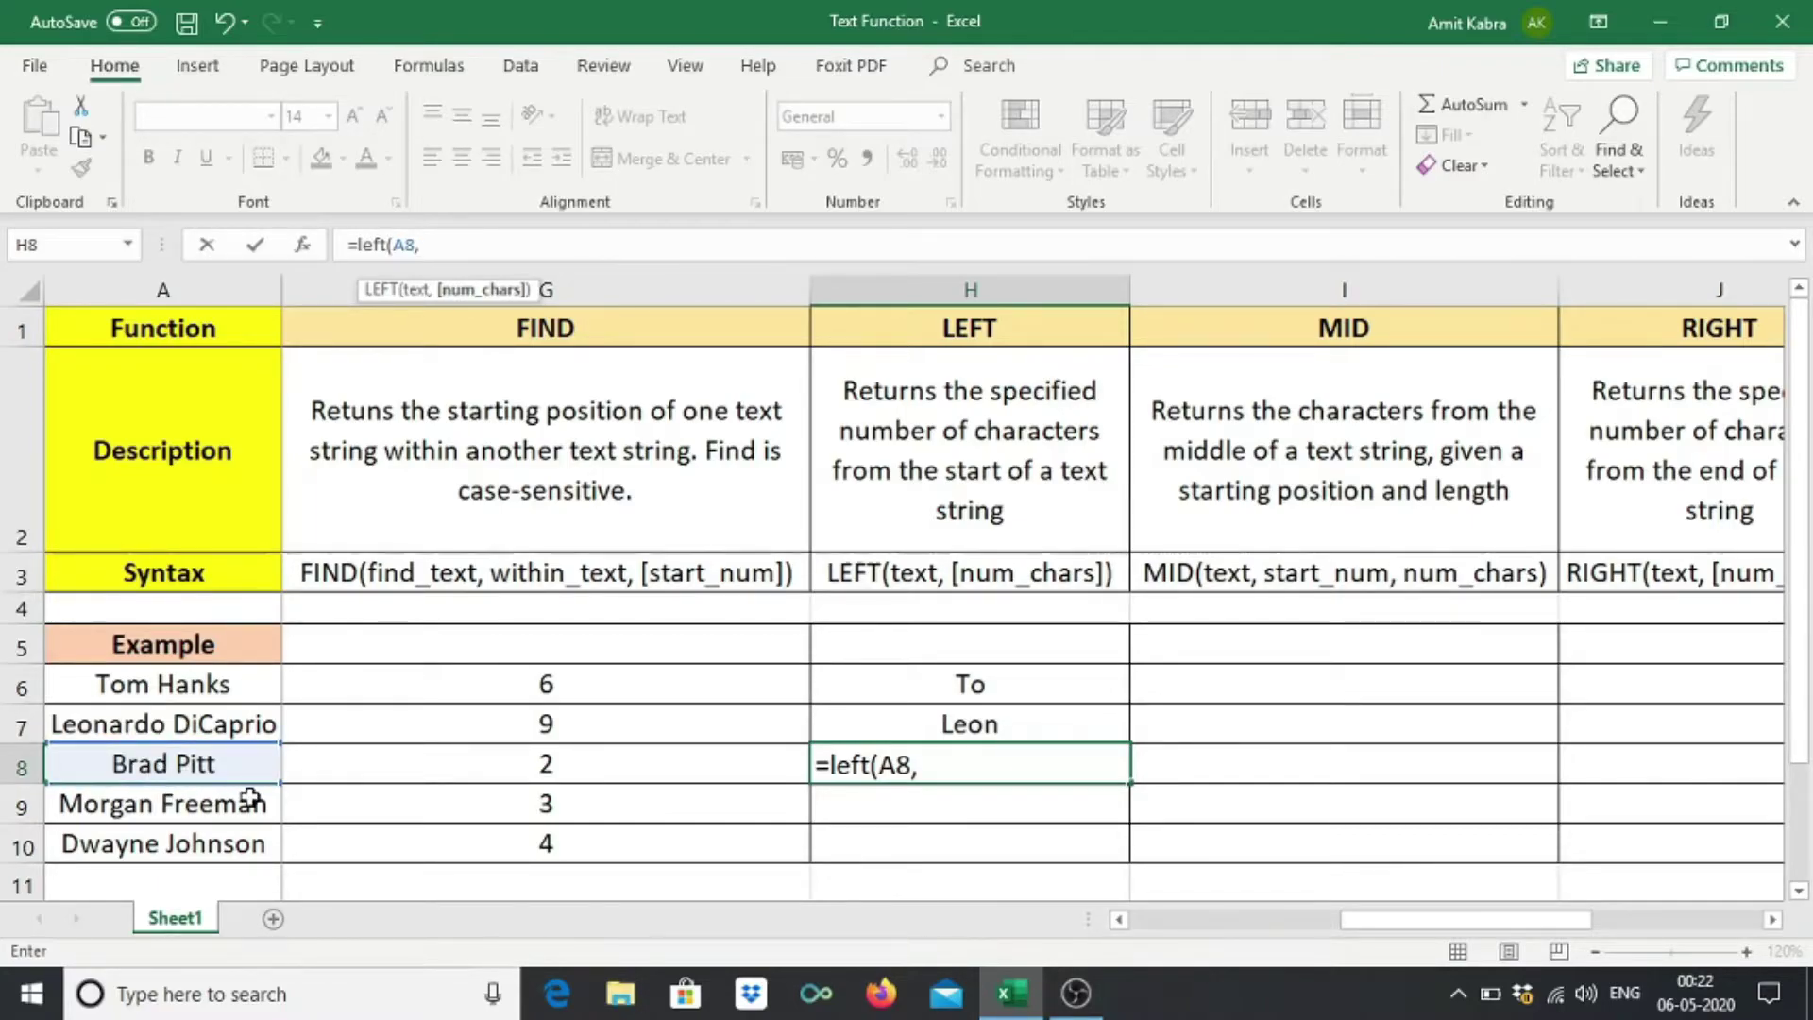
{"action": "type", "text": "find(\" "}
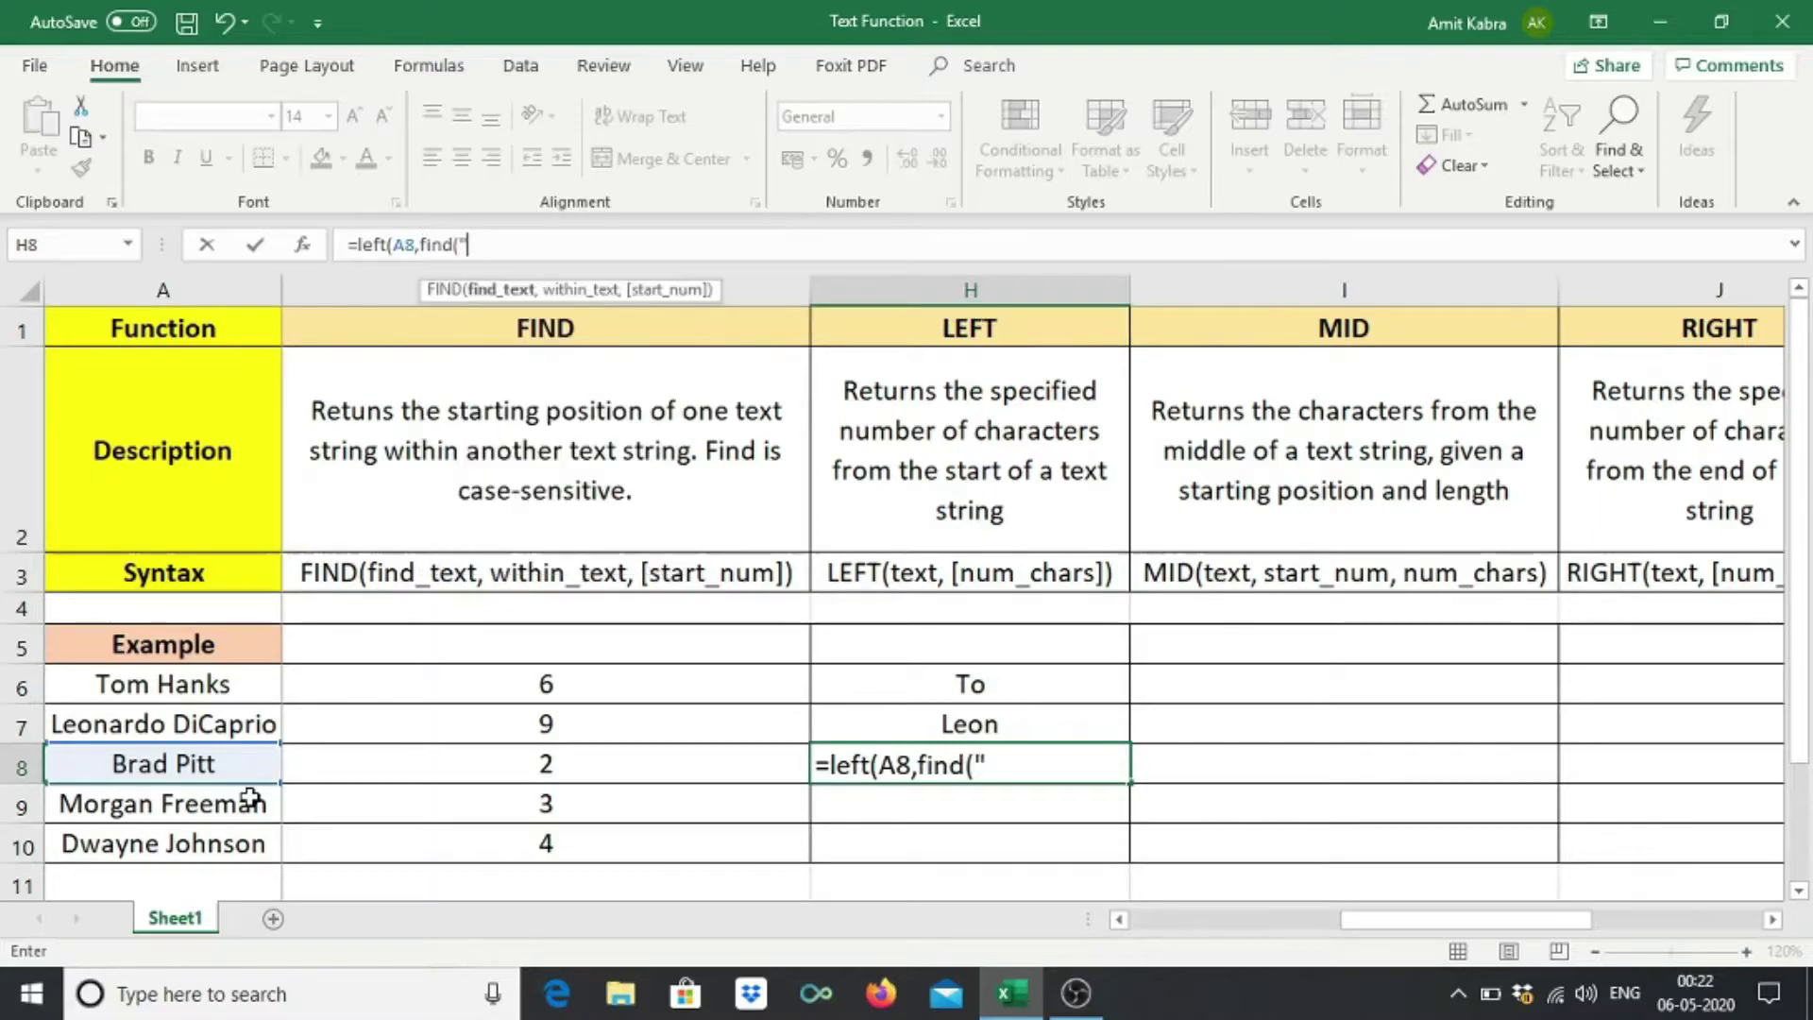
{"action": "type", "text": "\","}
{"action": "left_click", "coordinate": [210, 756]}
{"action": "type", "text": ")"}
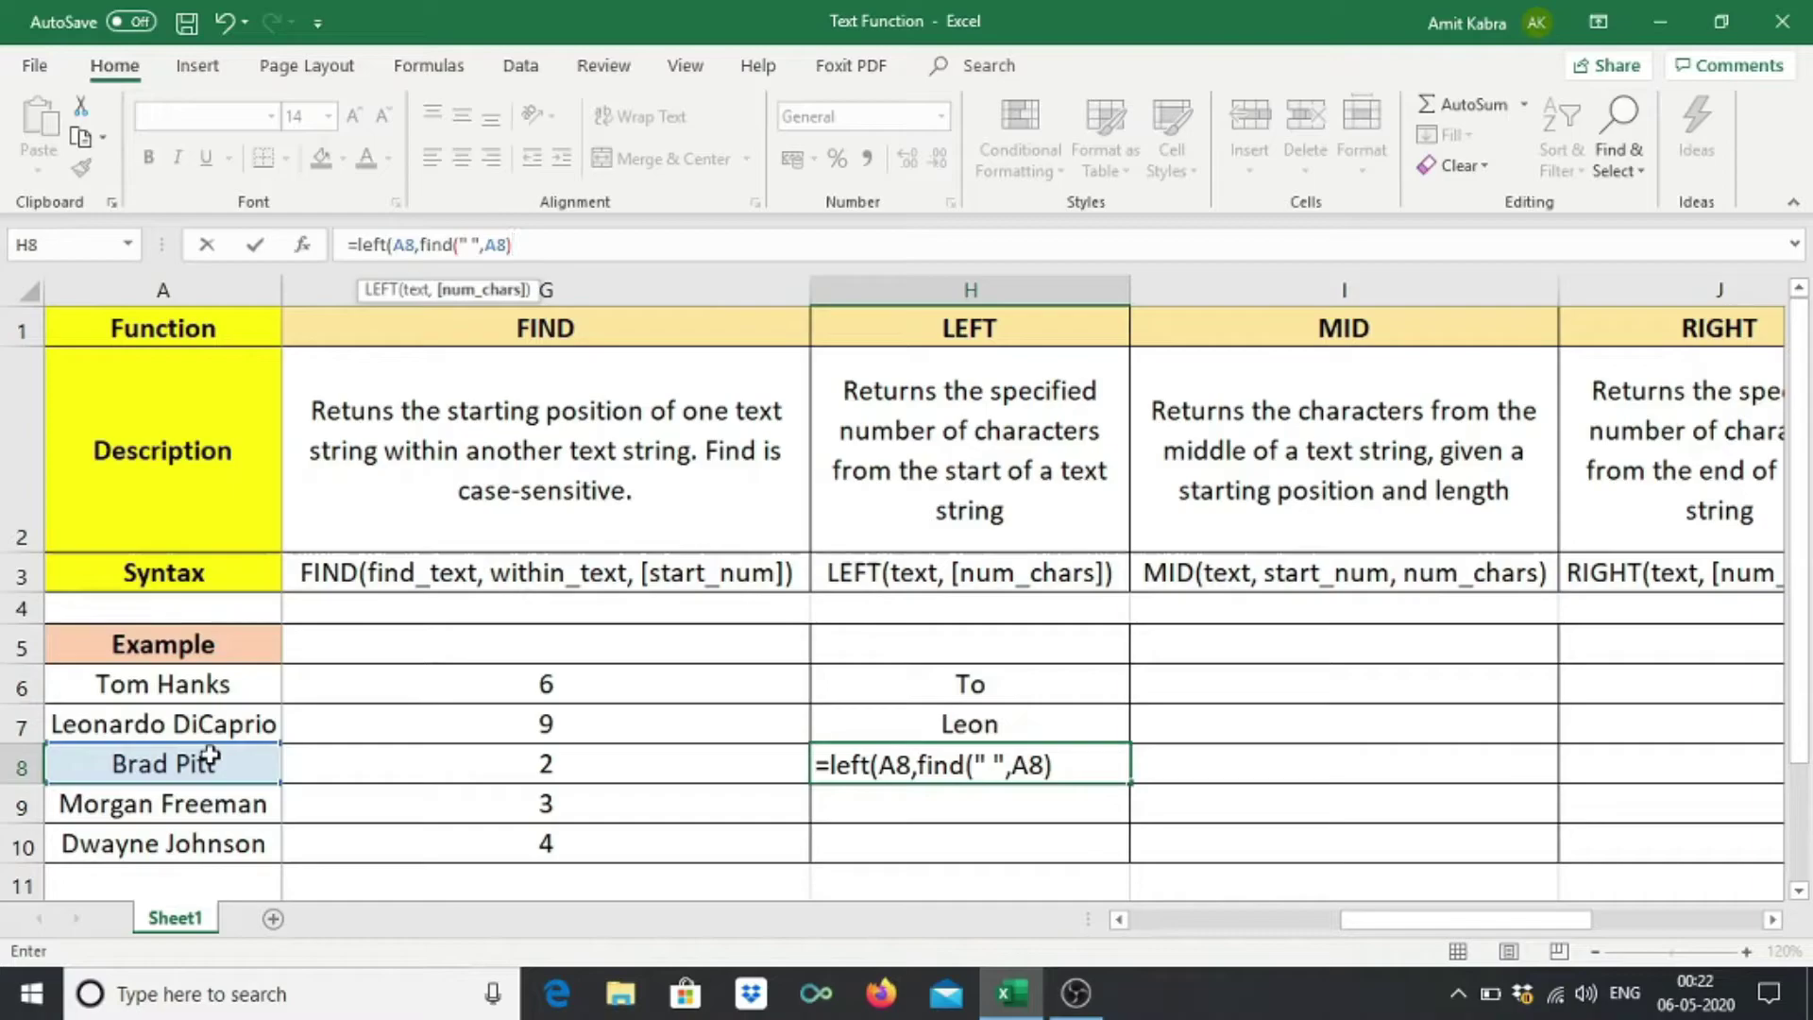
{"action": "type", "text": ")"}
{"action": "key", "text": "Return"}
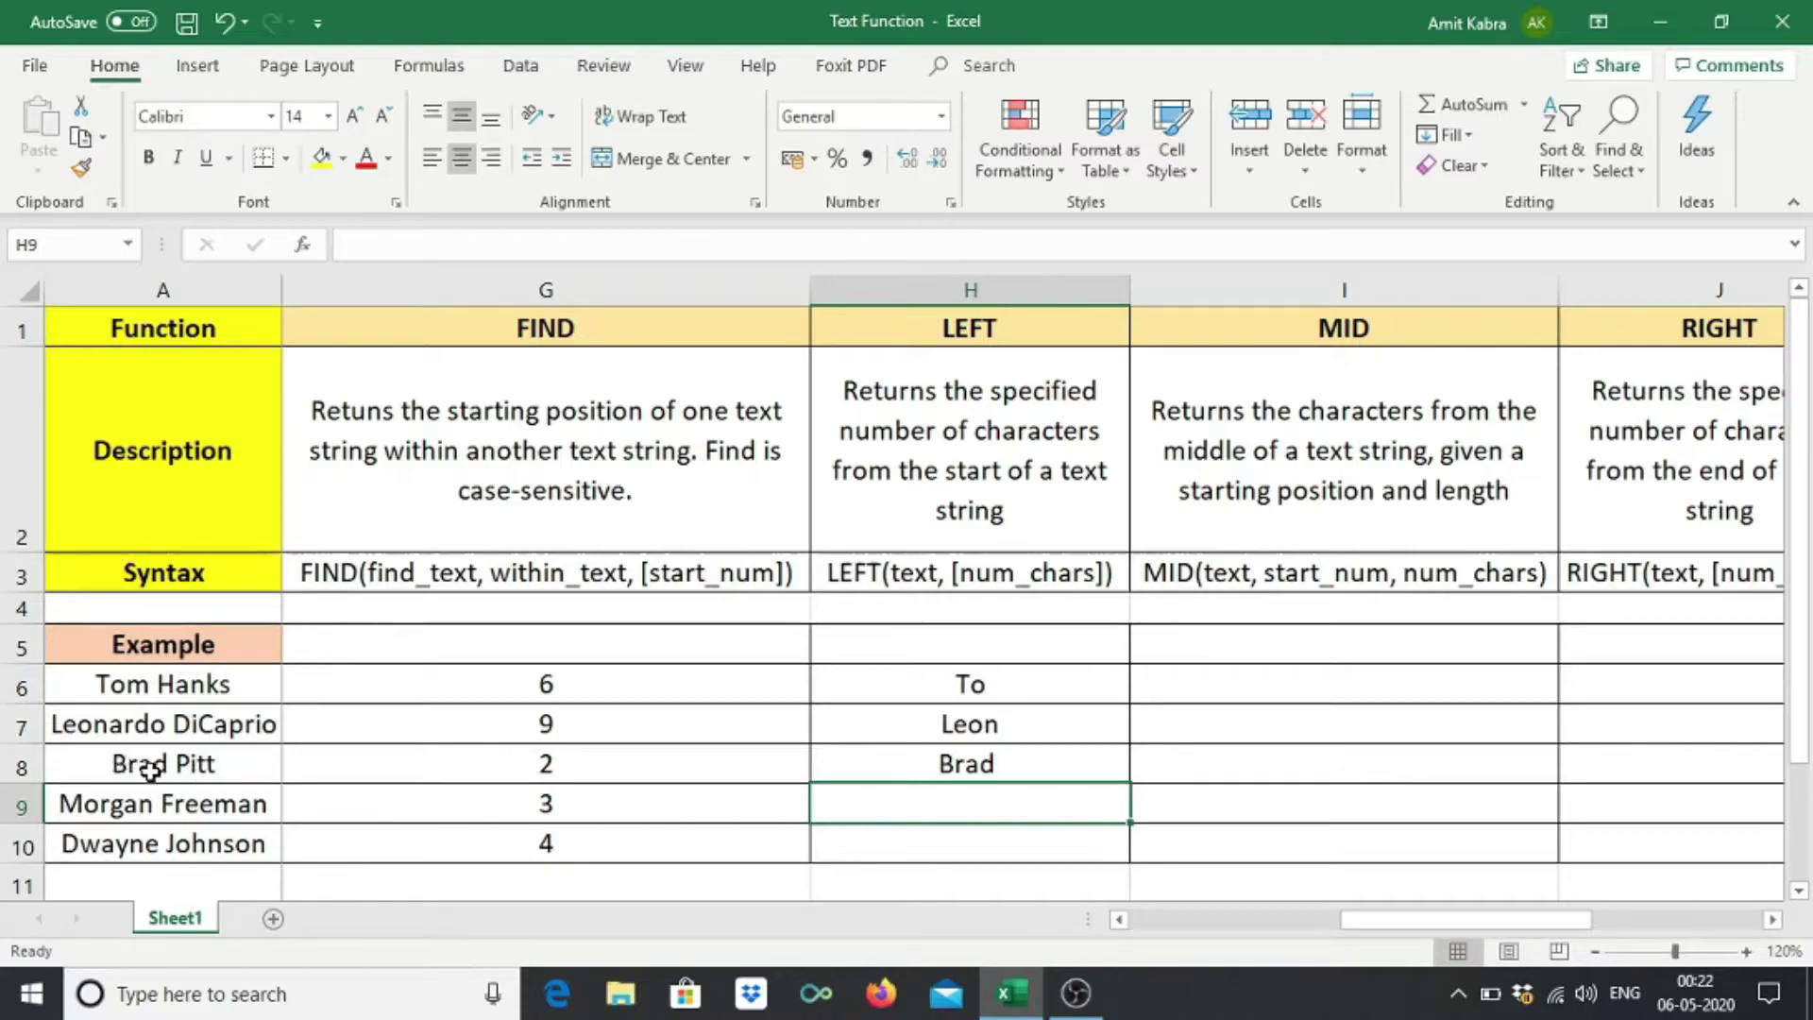
Check the combined LEFT and FIND formula in cell H8 and copy it down into cells H9 and H10.
{"action": "left_click", "coordinate": [908, 763]}
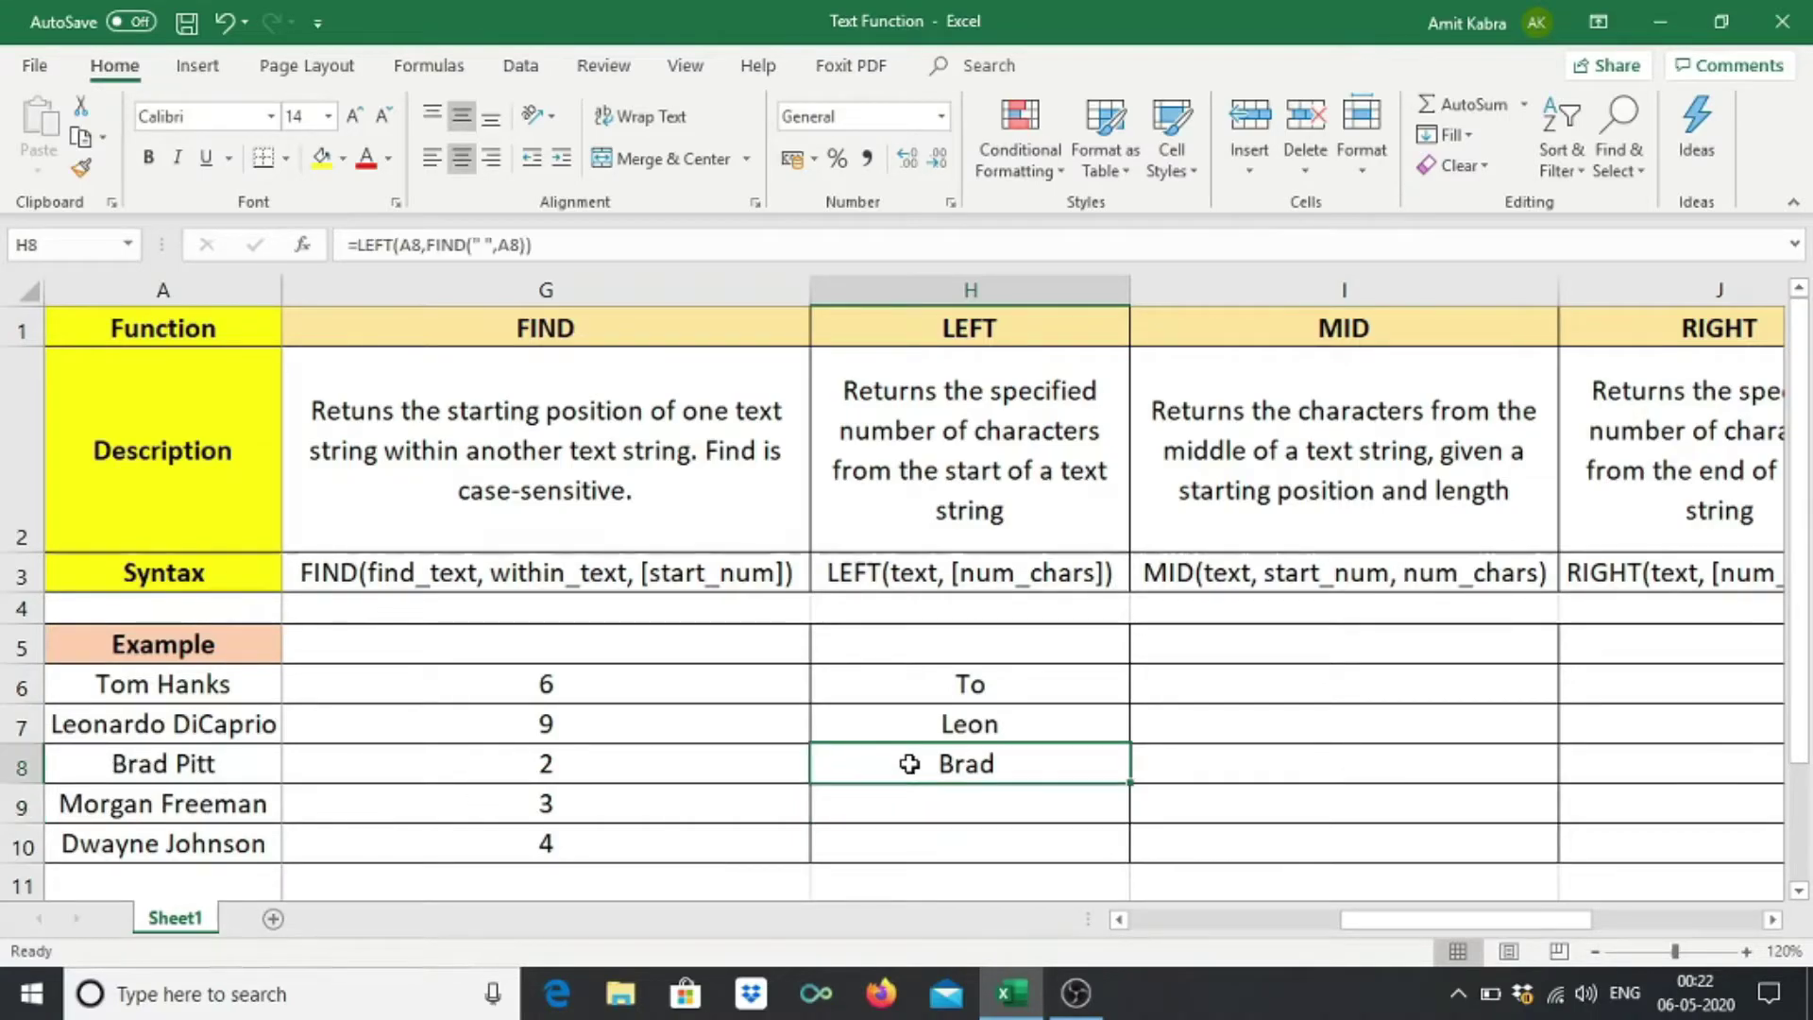
{"action": "double_click", "coordinate": [908, 763]}
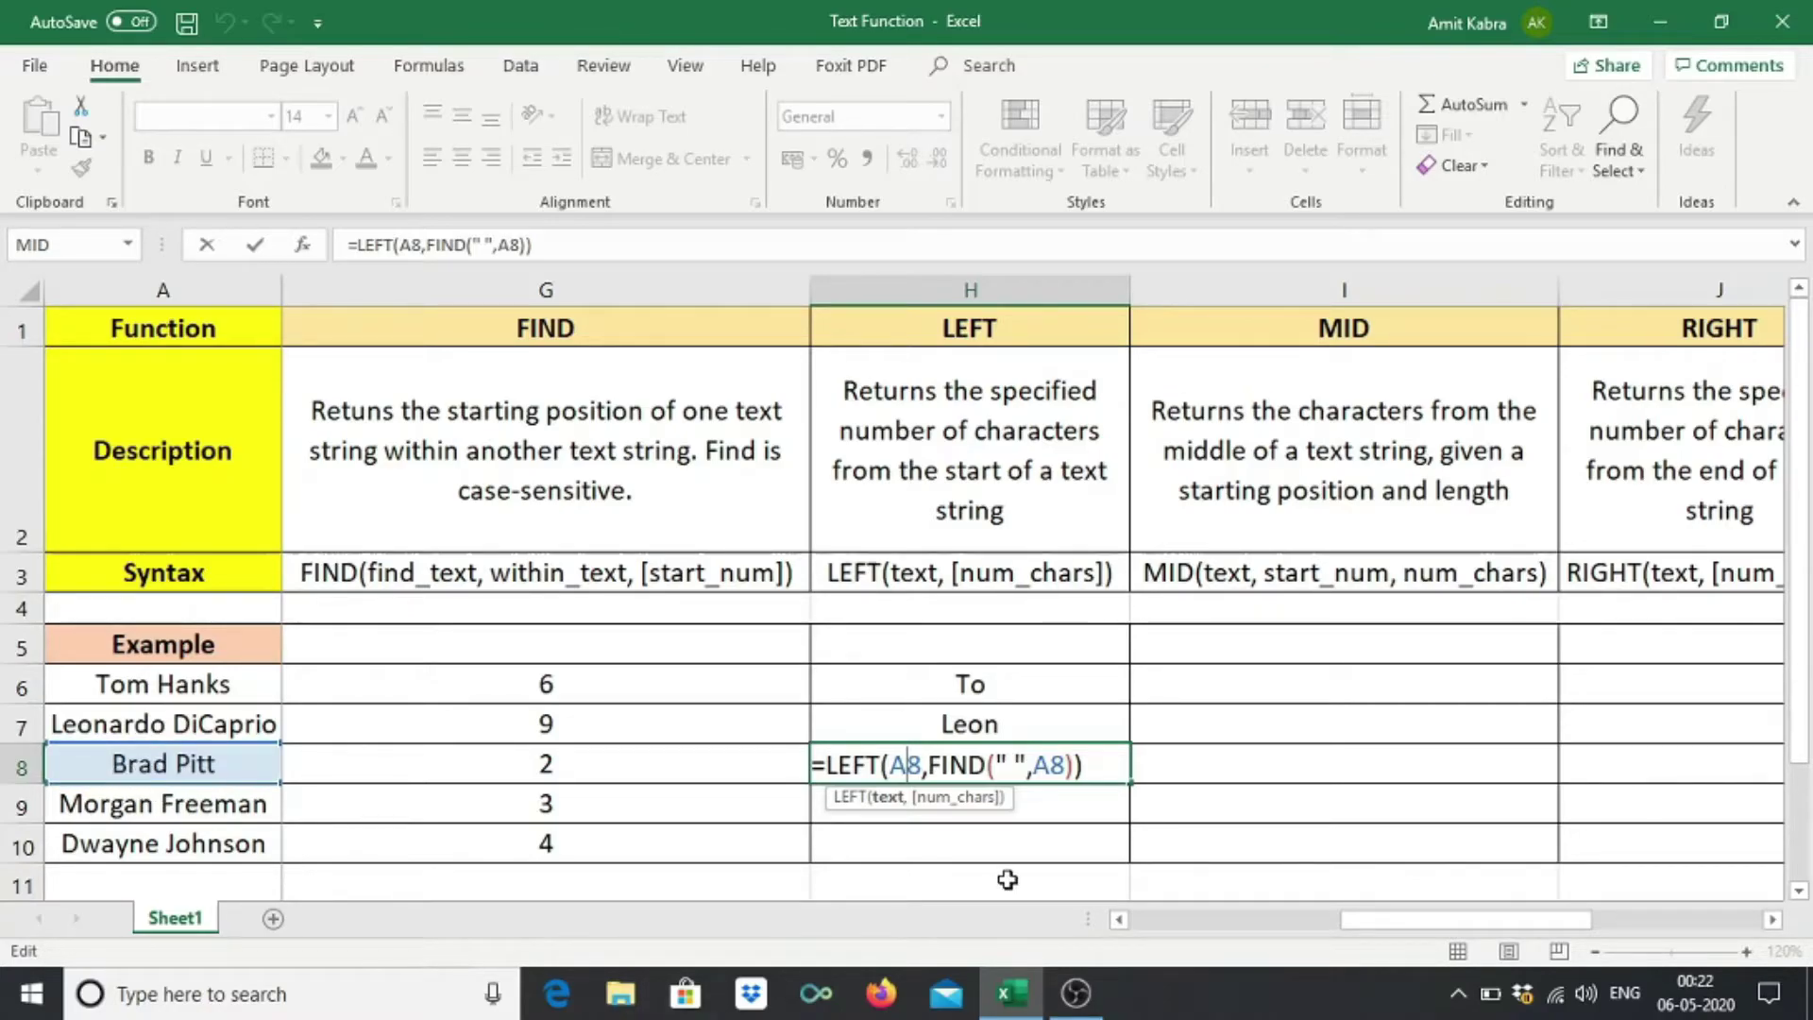
{"action": "key", "text": "Return"}
{"action": "key", "text": "Up"}
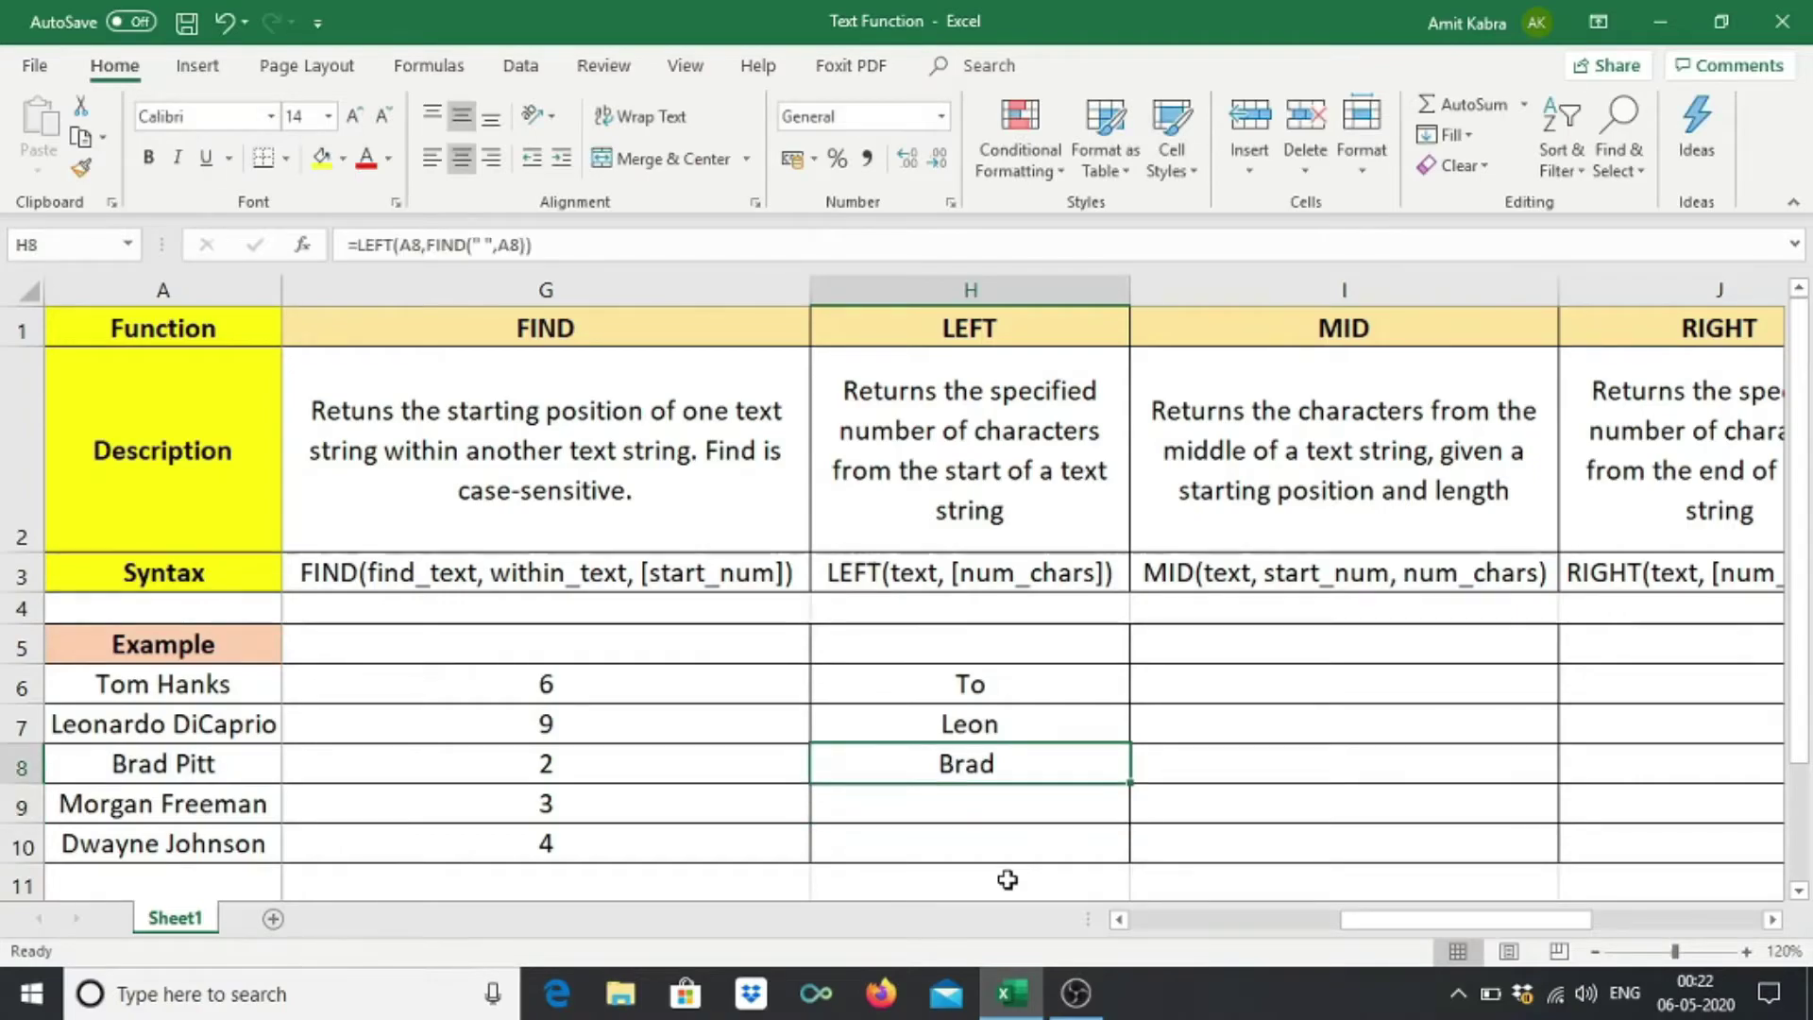
{"action": "key", "text": "ctrl+c"}
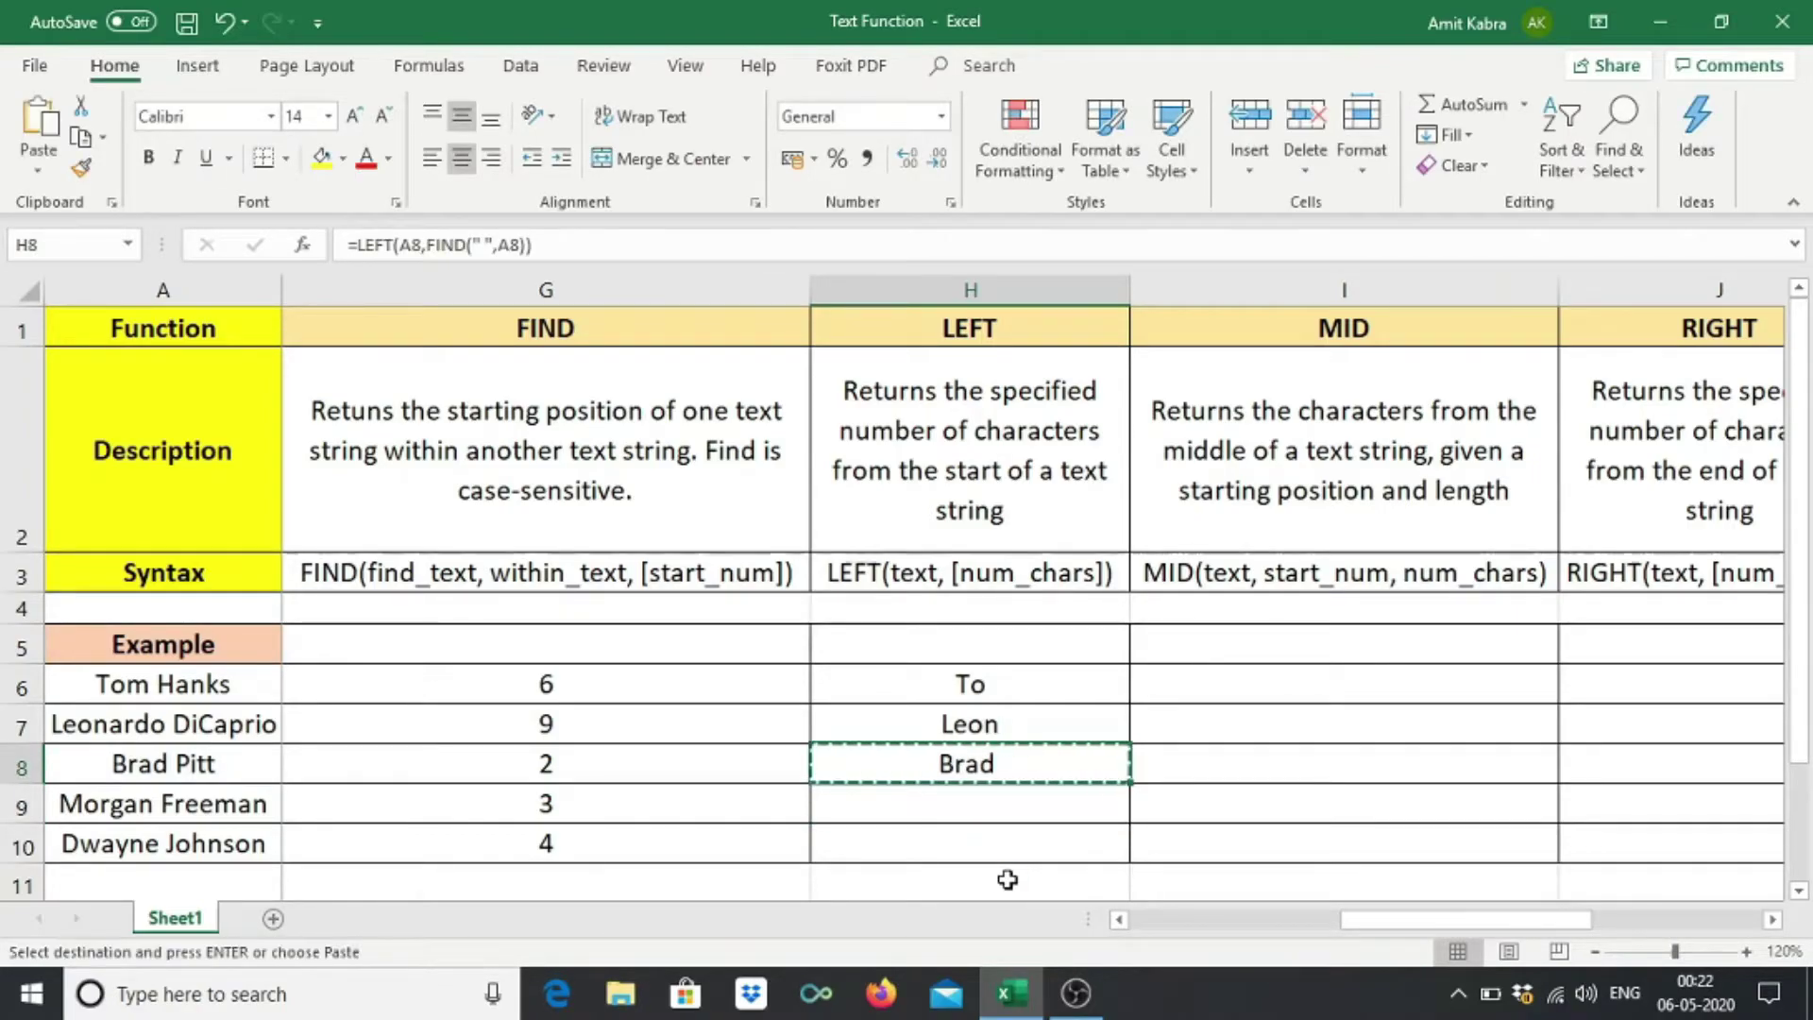
{"action": "key", "text": "Down"}
{"action": "key", "text": "ctrl+v"}
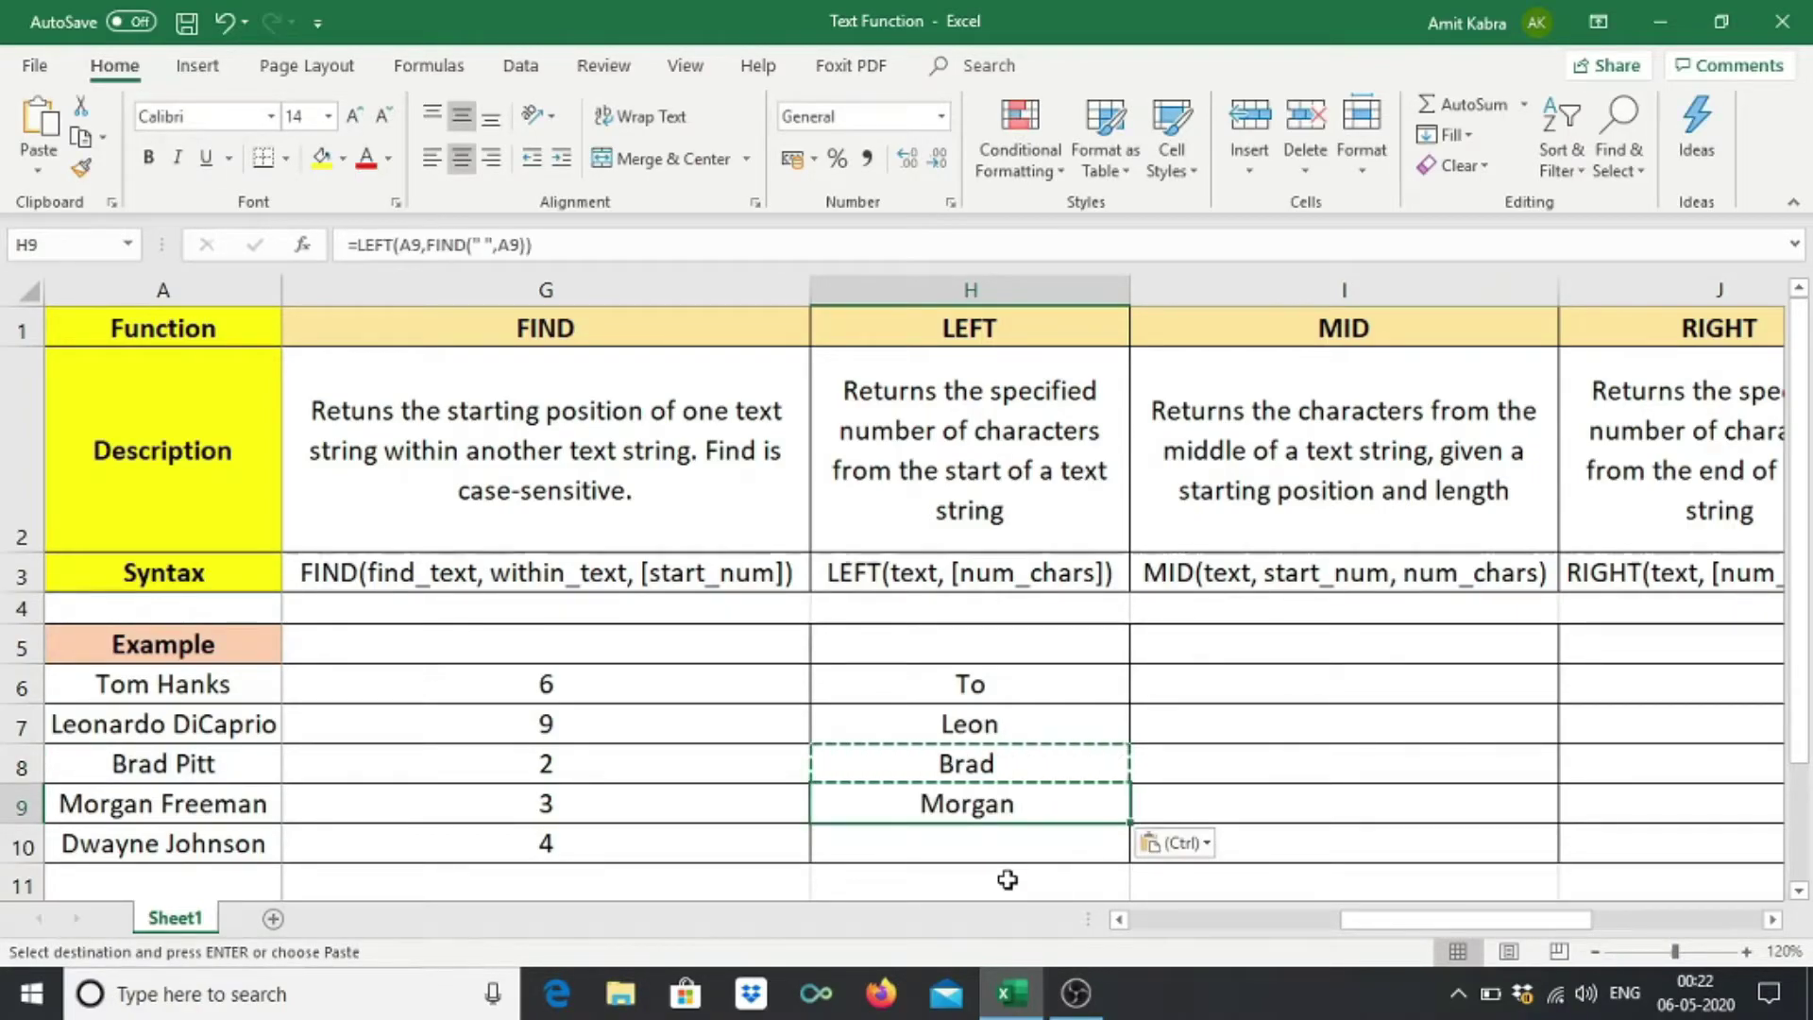
{"action": "key", "text": "Down"}
{"action": "key", "text": "Up"}
{"action": "key", "text": "ctrl+c"}
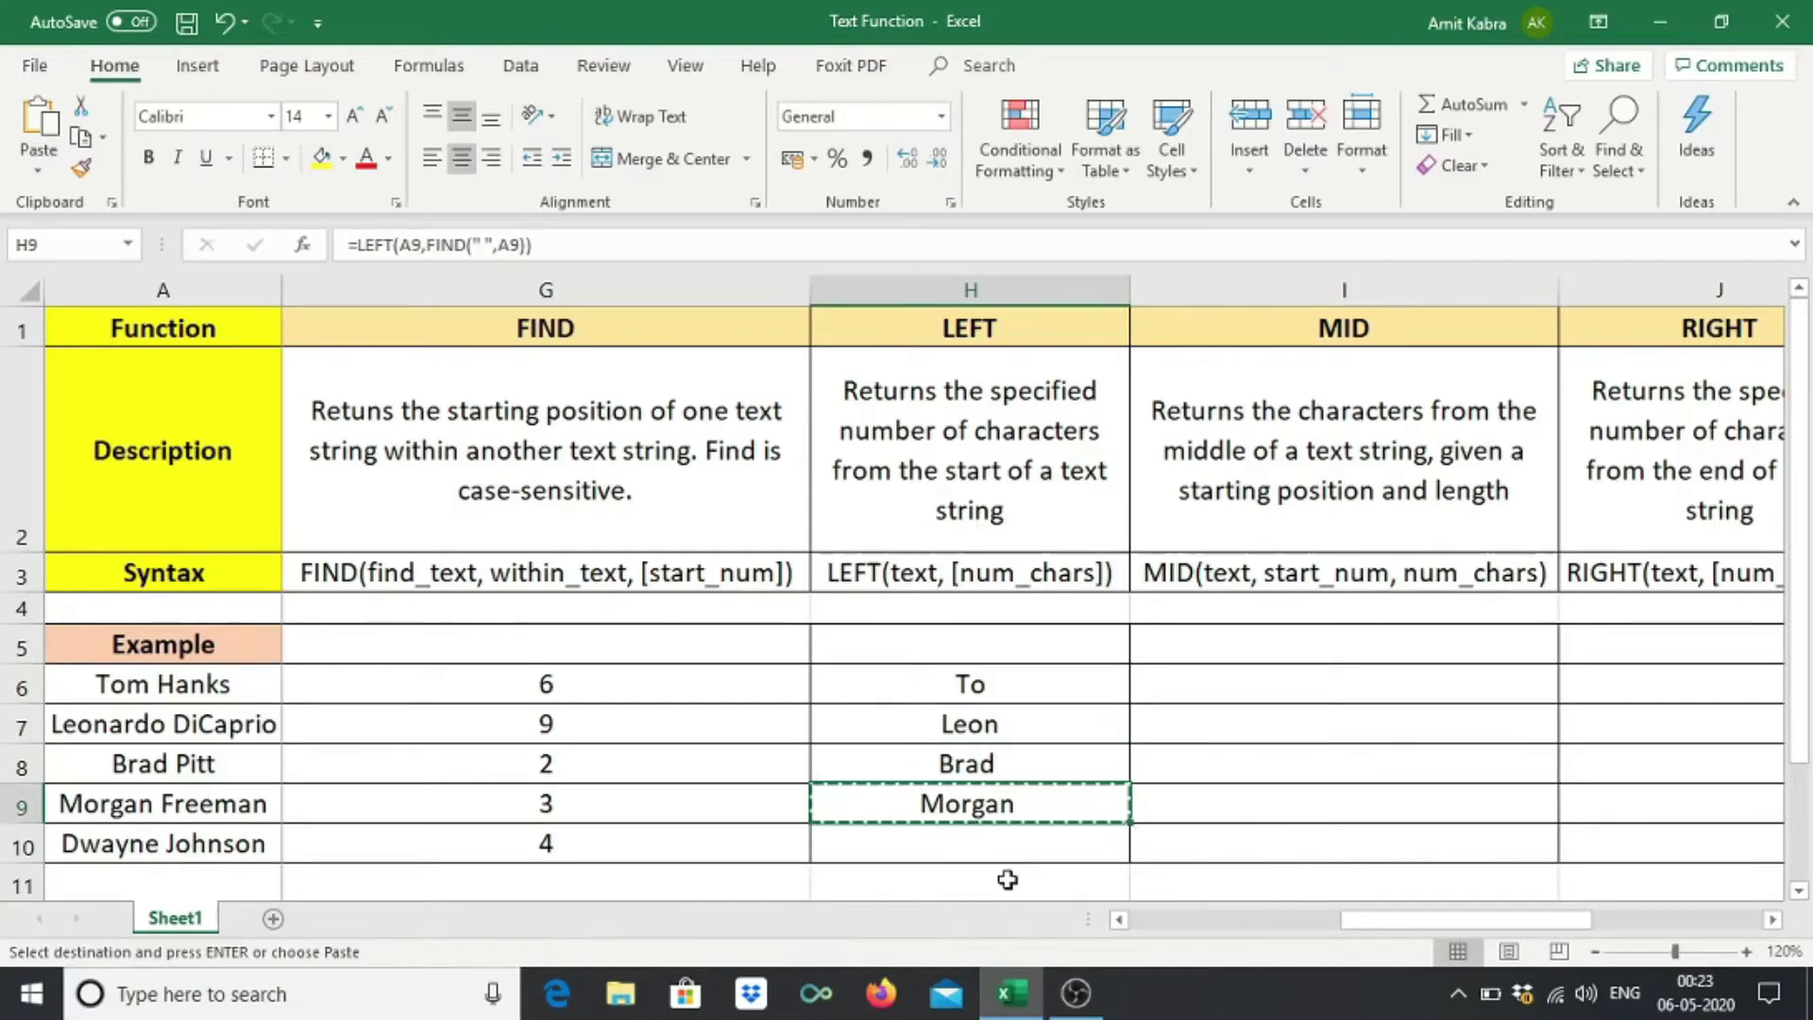
{"action": "key", "text": "Down"}
{"action": "key", "text": "ctrl+v"}
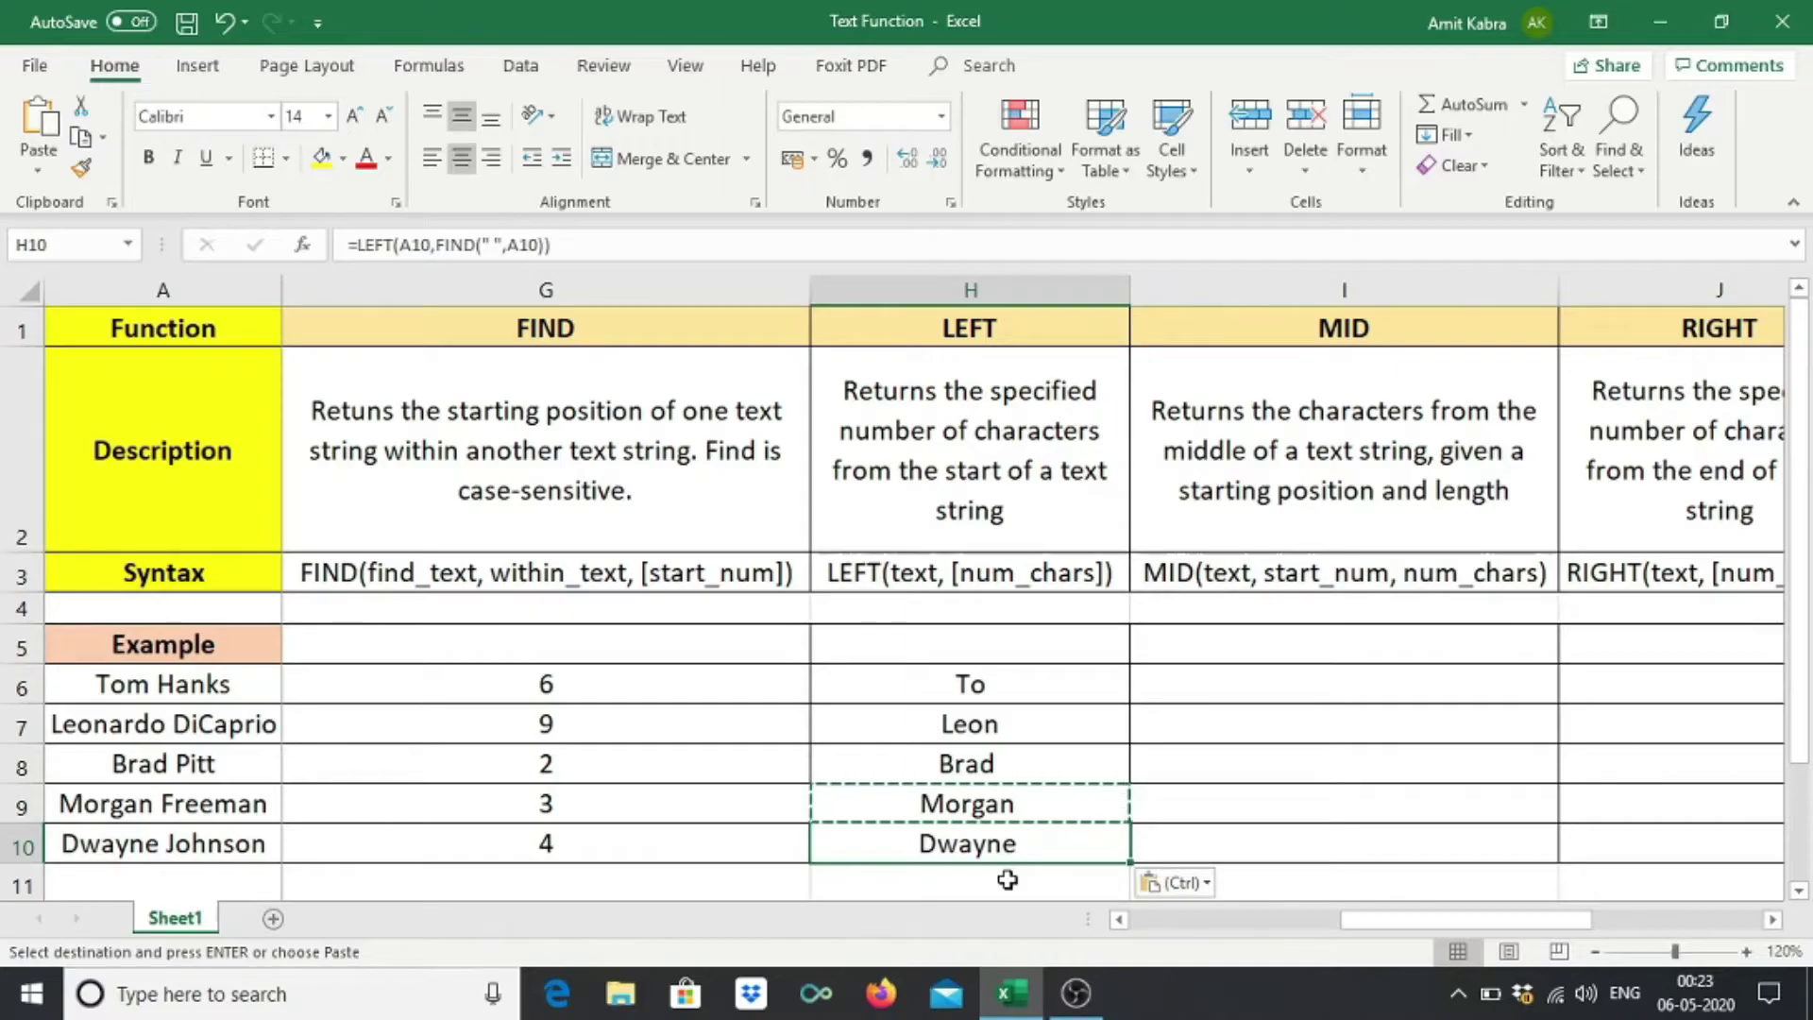
Enter =MID(A7,3,4) in cell I7 to extract four characters of that row's example name starting at the third character.
{"action": "left_click", "coordinate": [1036, 321]}
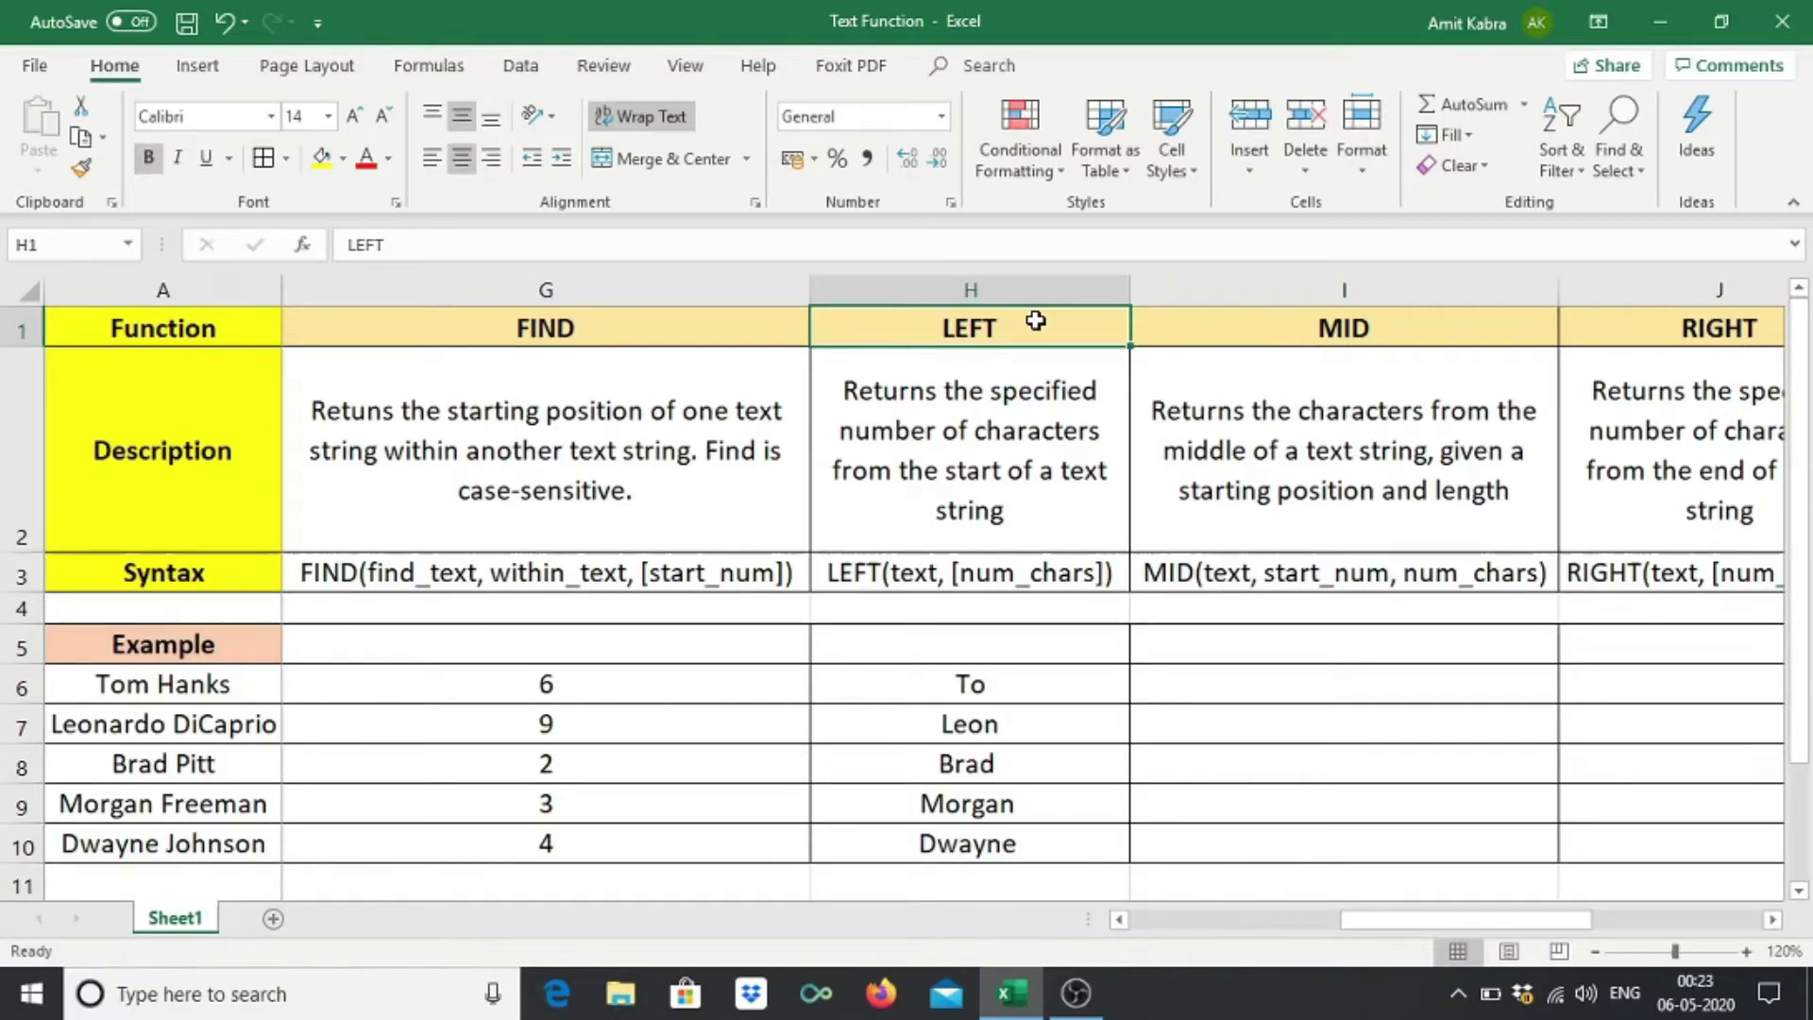
{"action": "key", "text": "Right"}
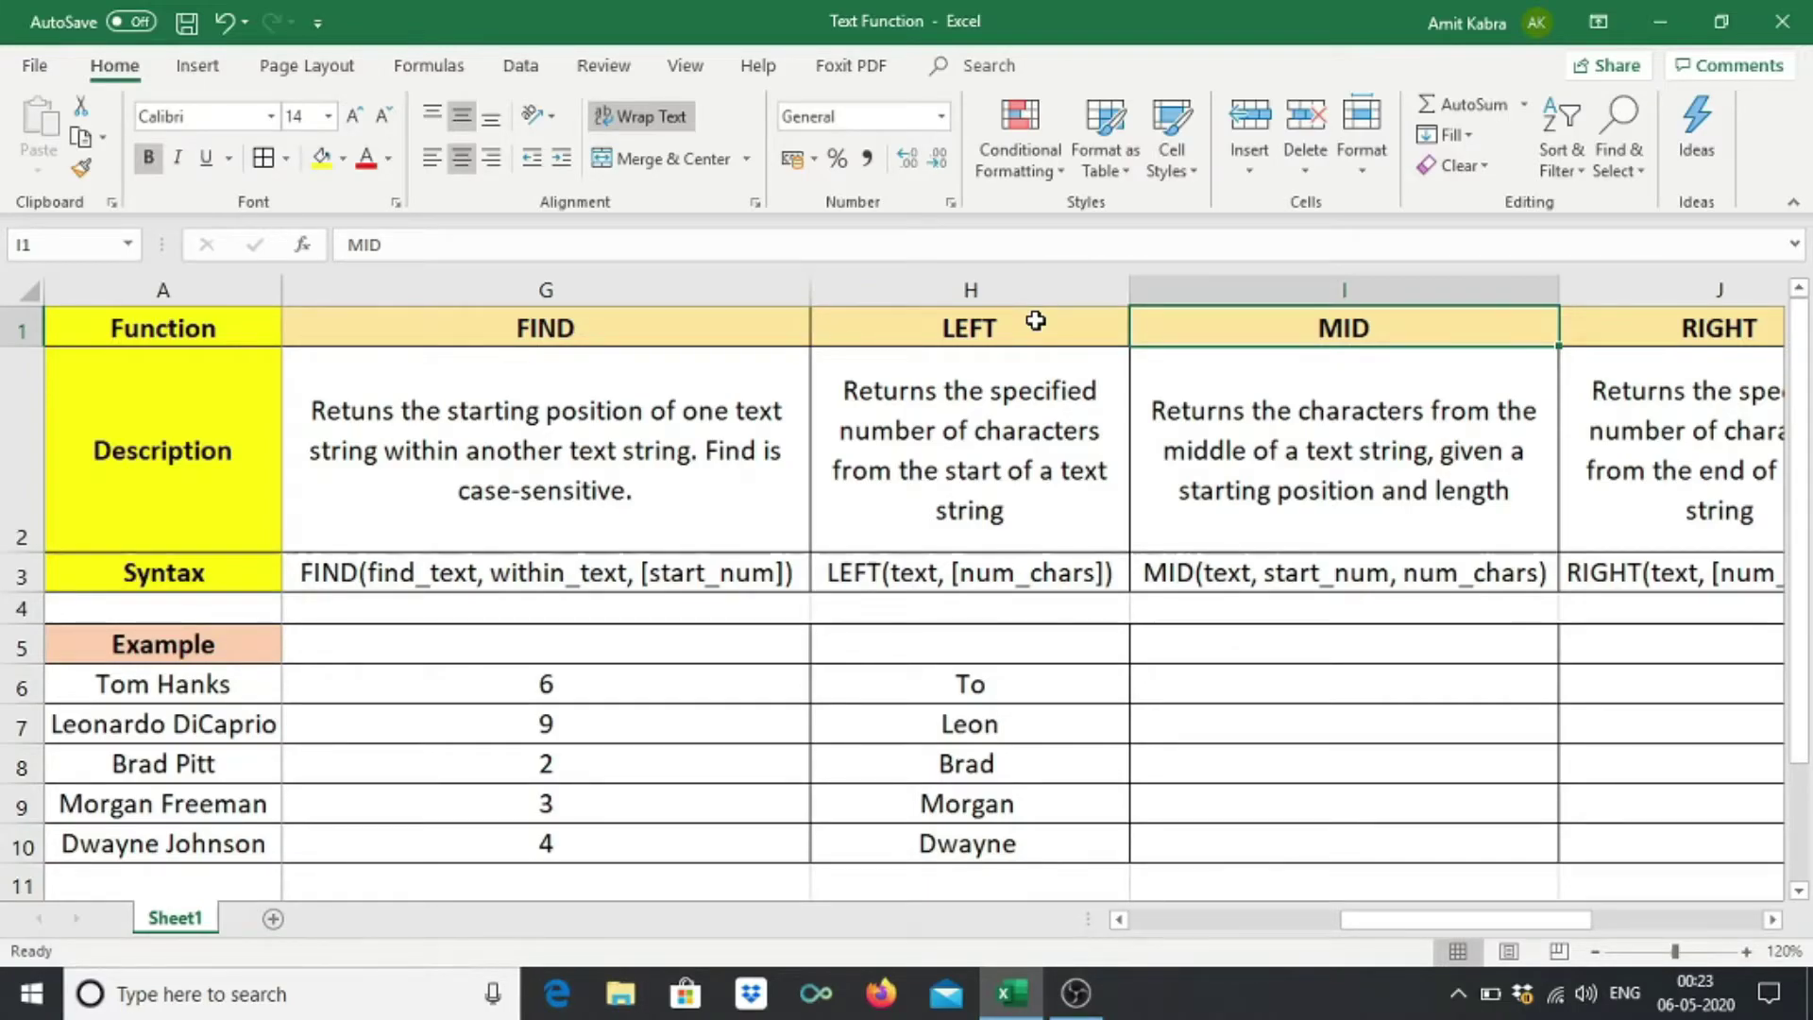
{"action": "left_click", "coordinate": [1386, 578]}
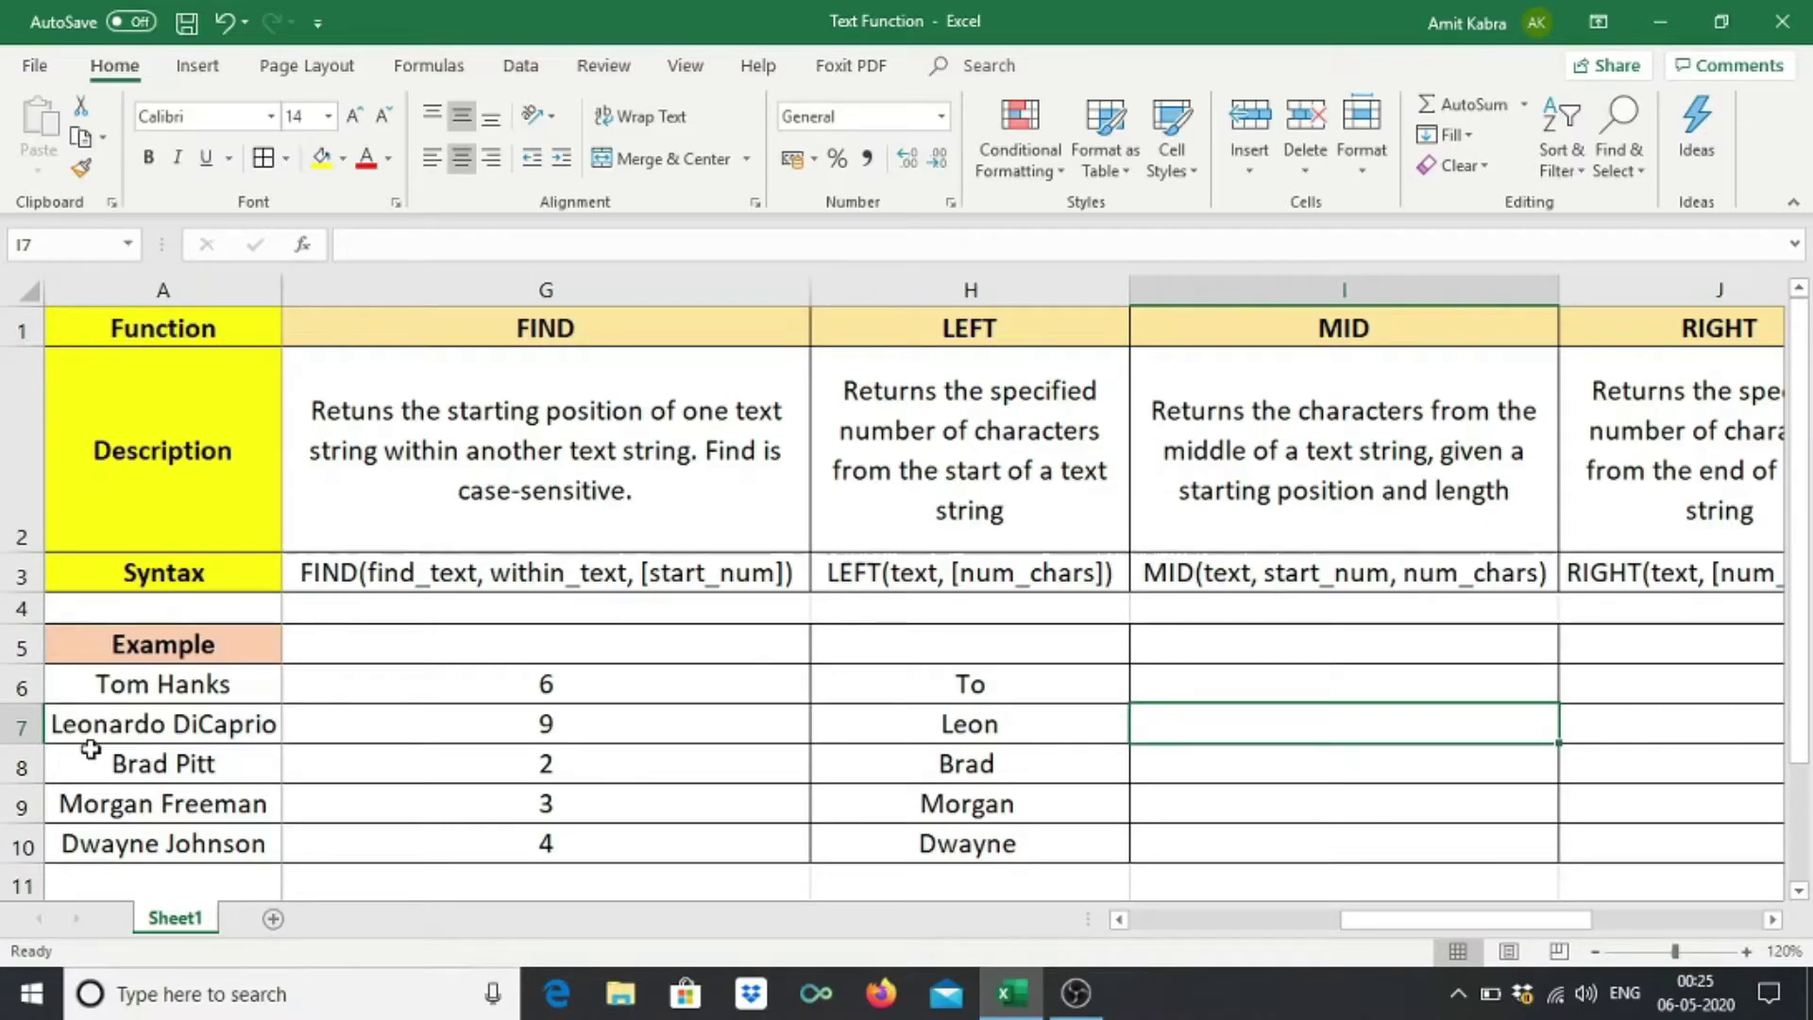
{"action": "type", "text": "=mi"}
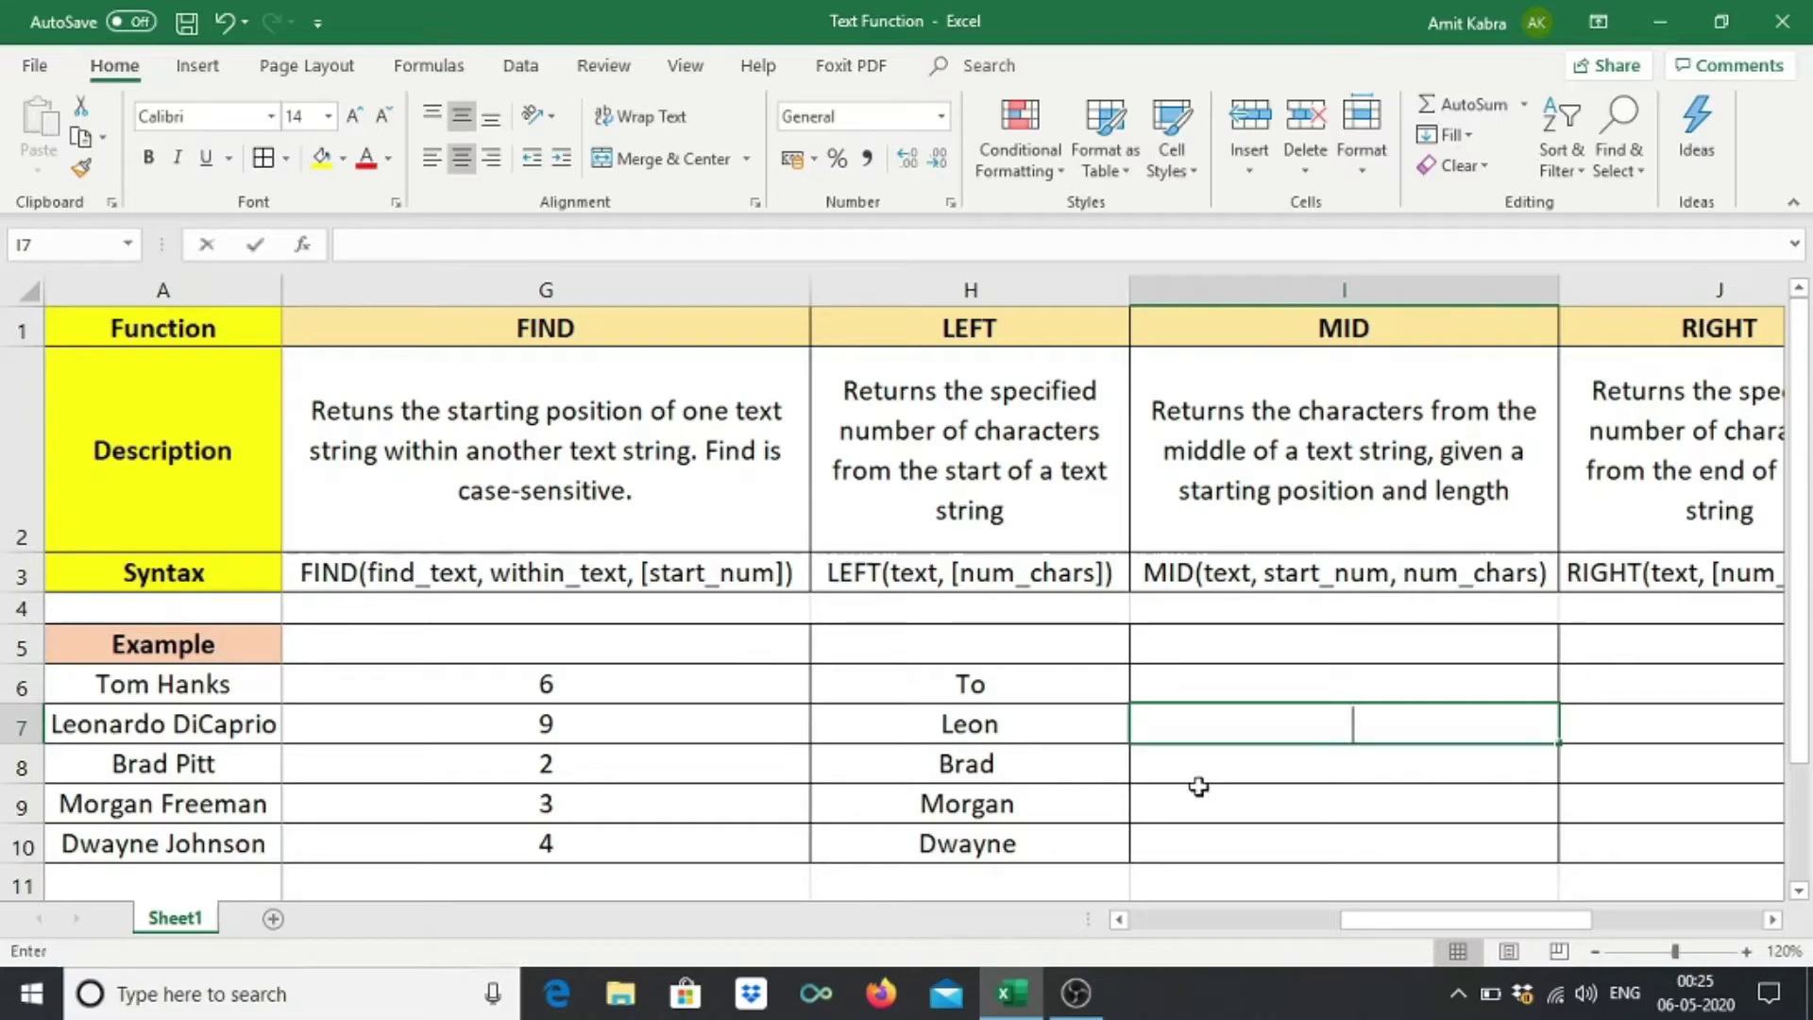
{"action": "type", "text": "d"}
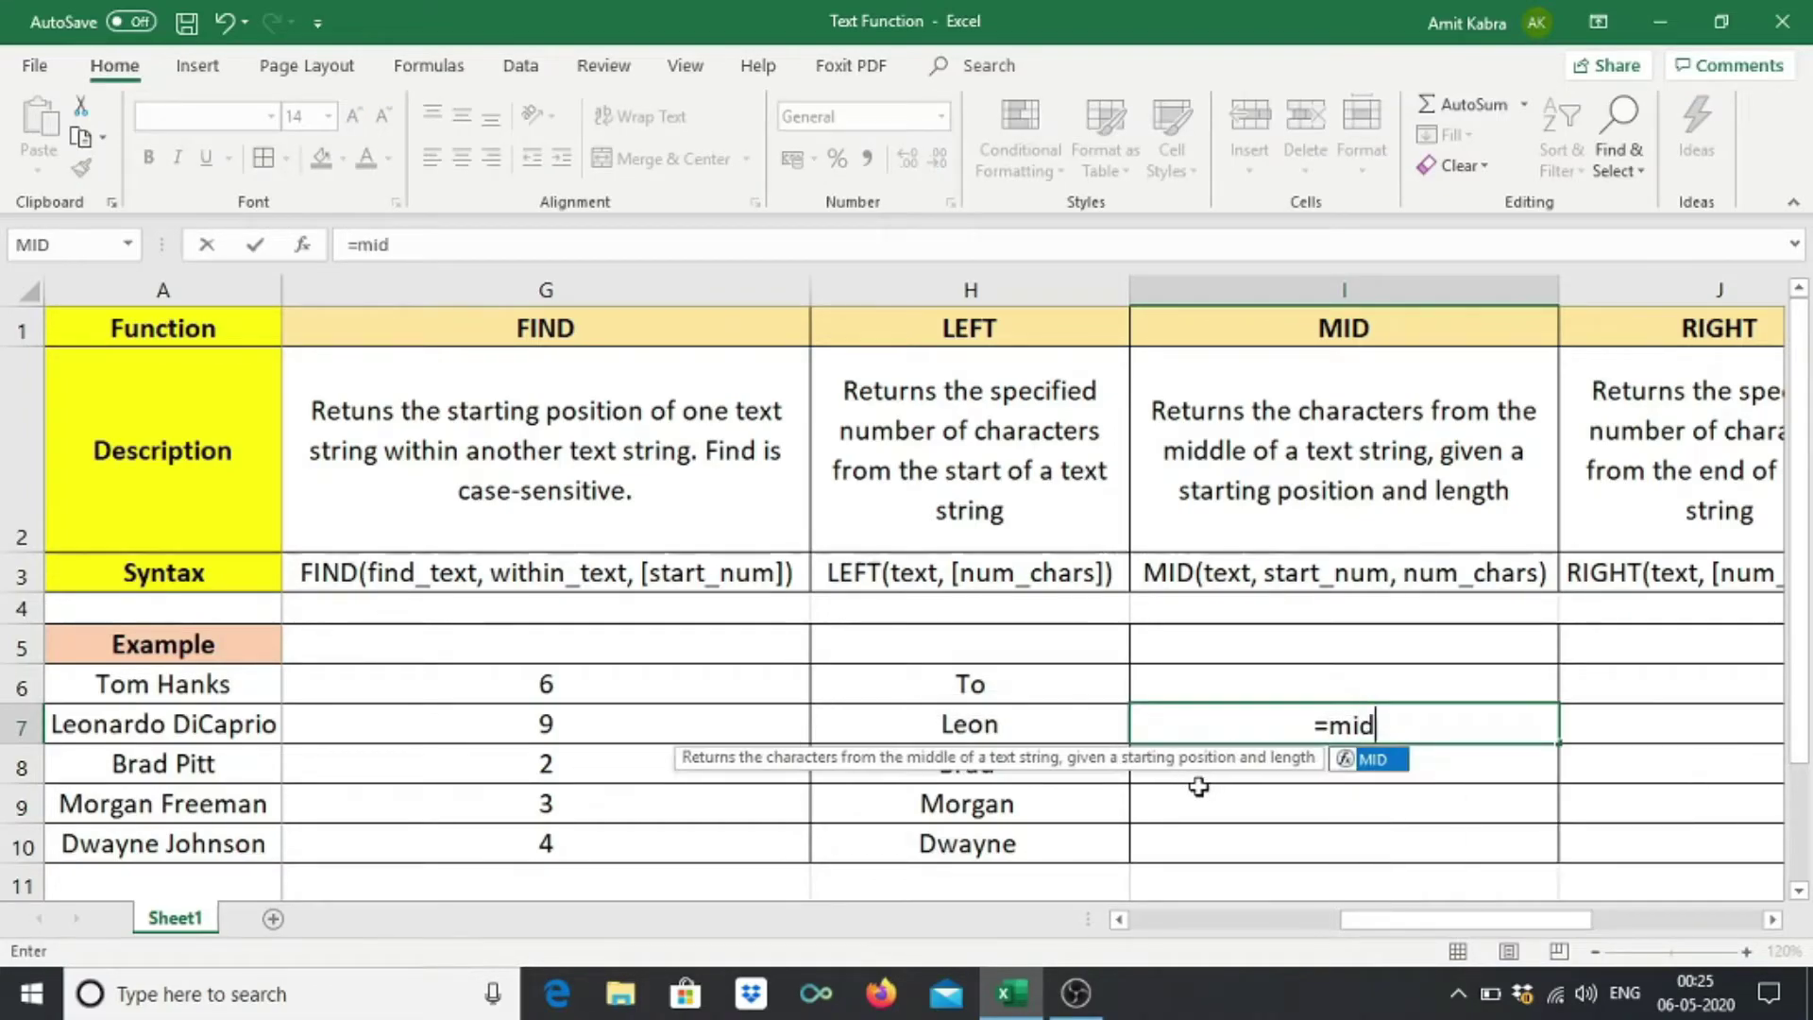
{"action": "type", "text": "("}
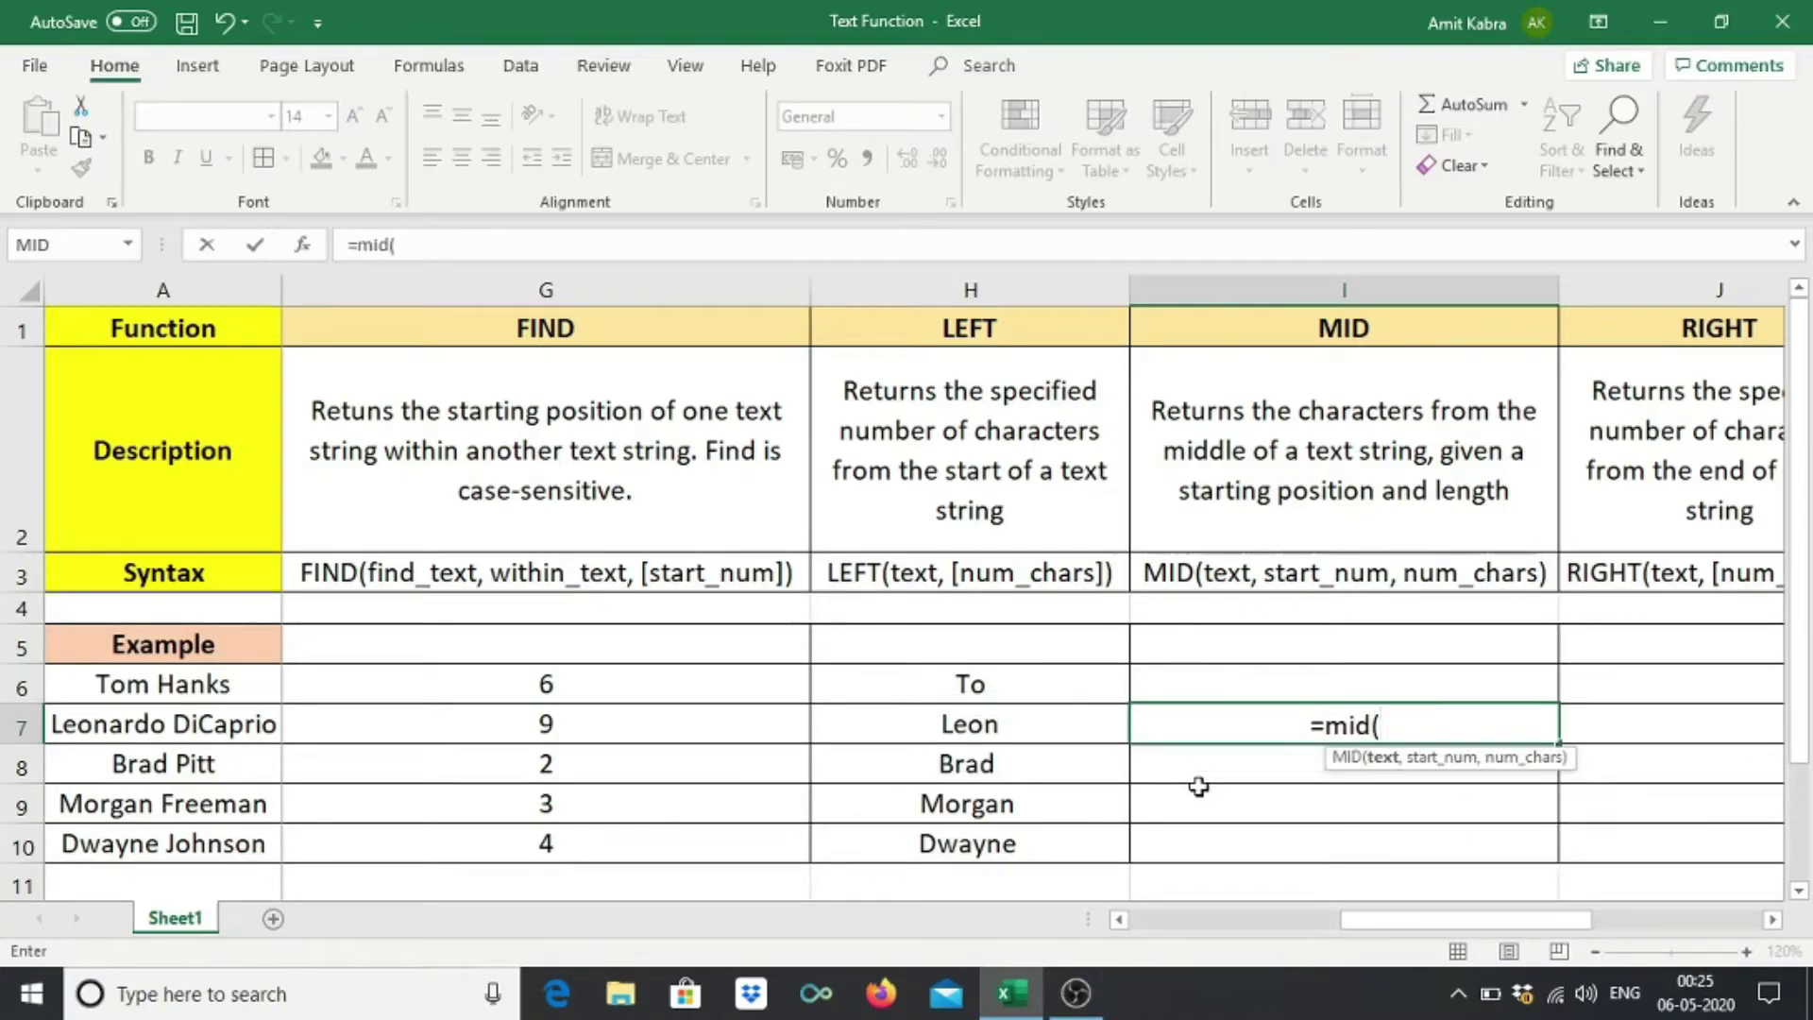
{"action": "left_click", "coordinate": [192, 726]}
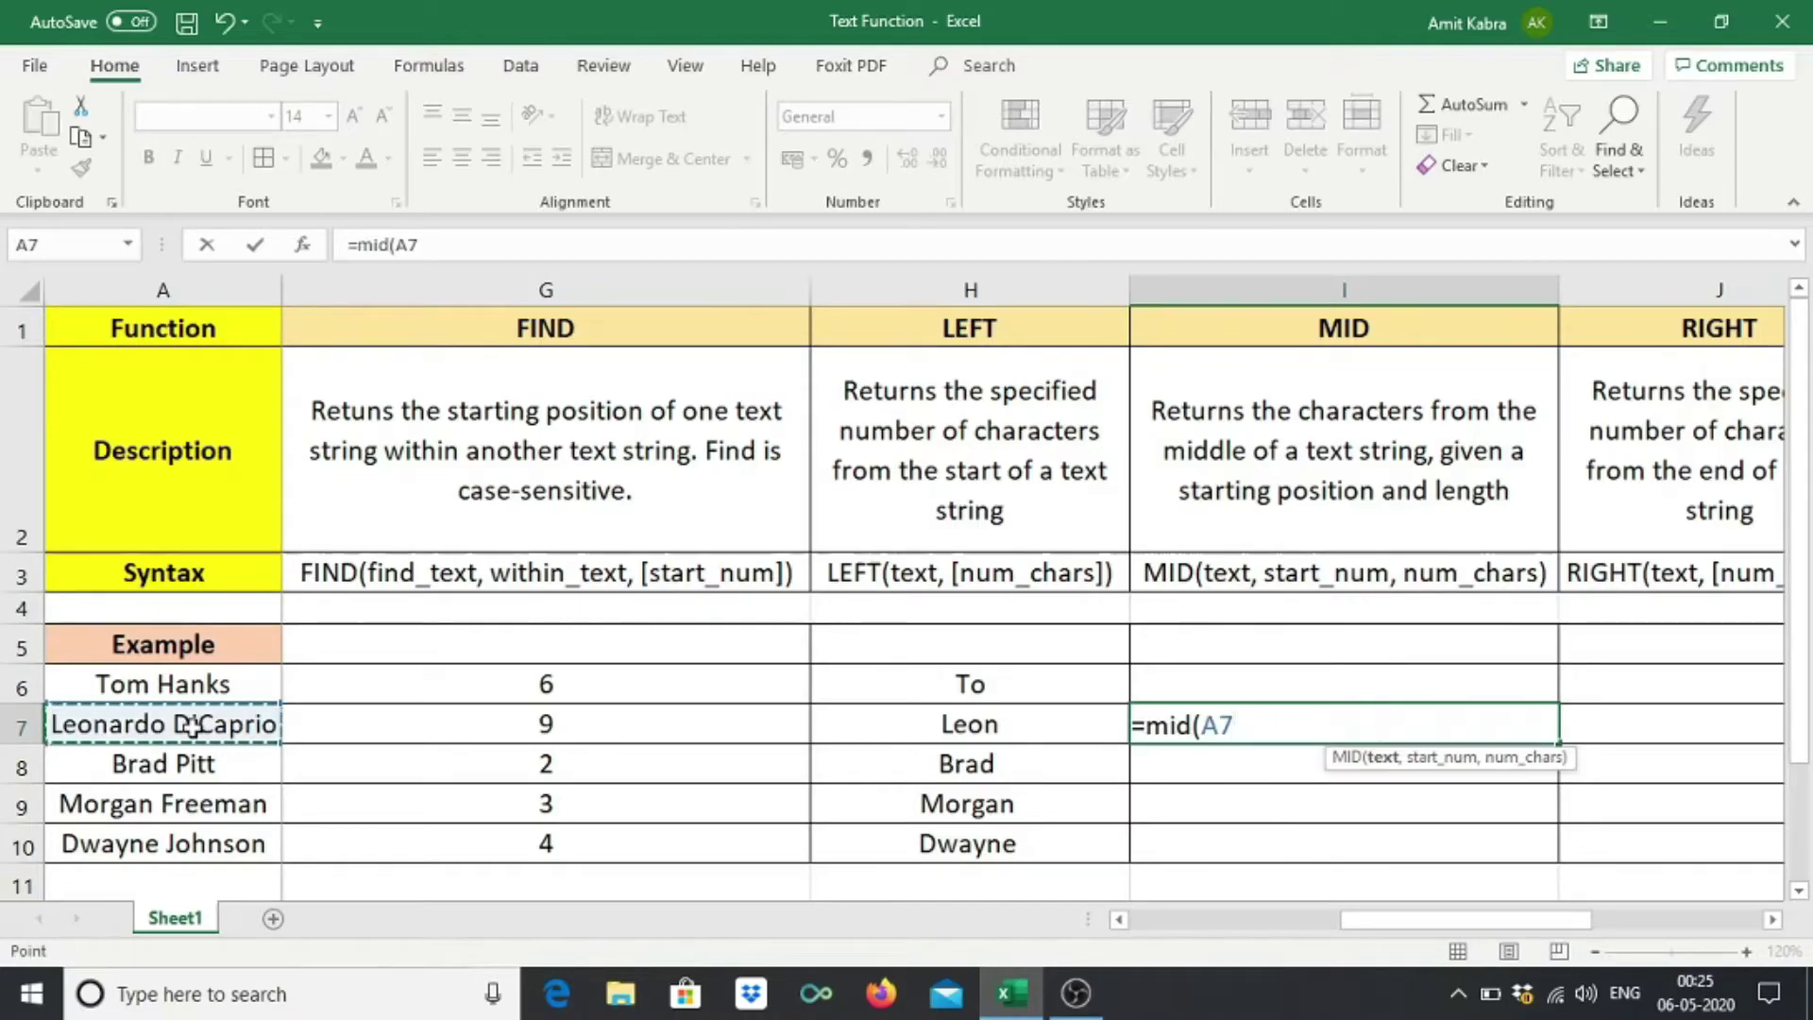
{"action": "type", "text": ","}
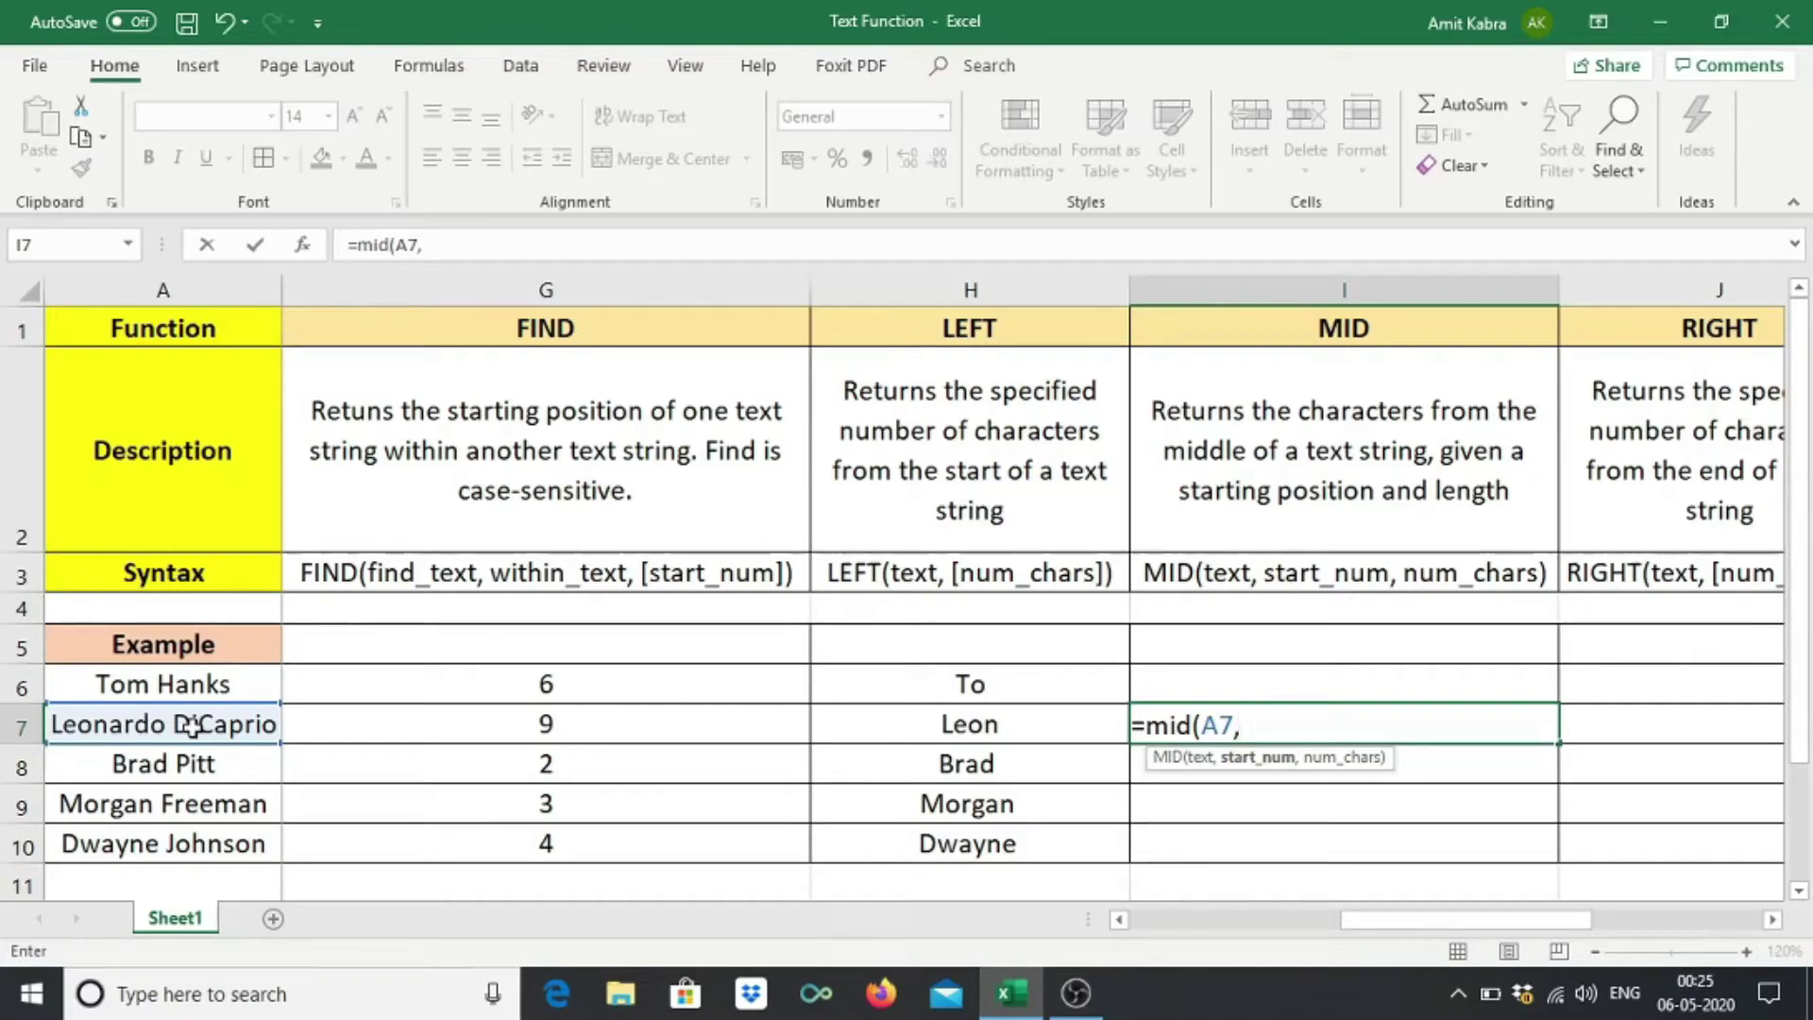
{"action": "type", "text": "3,4"}
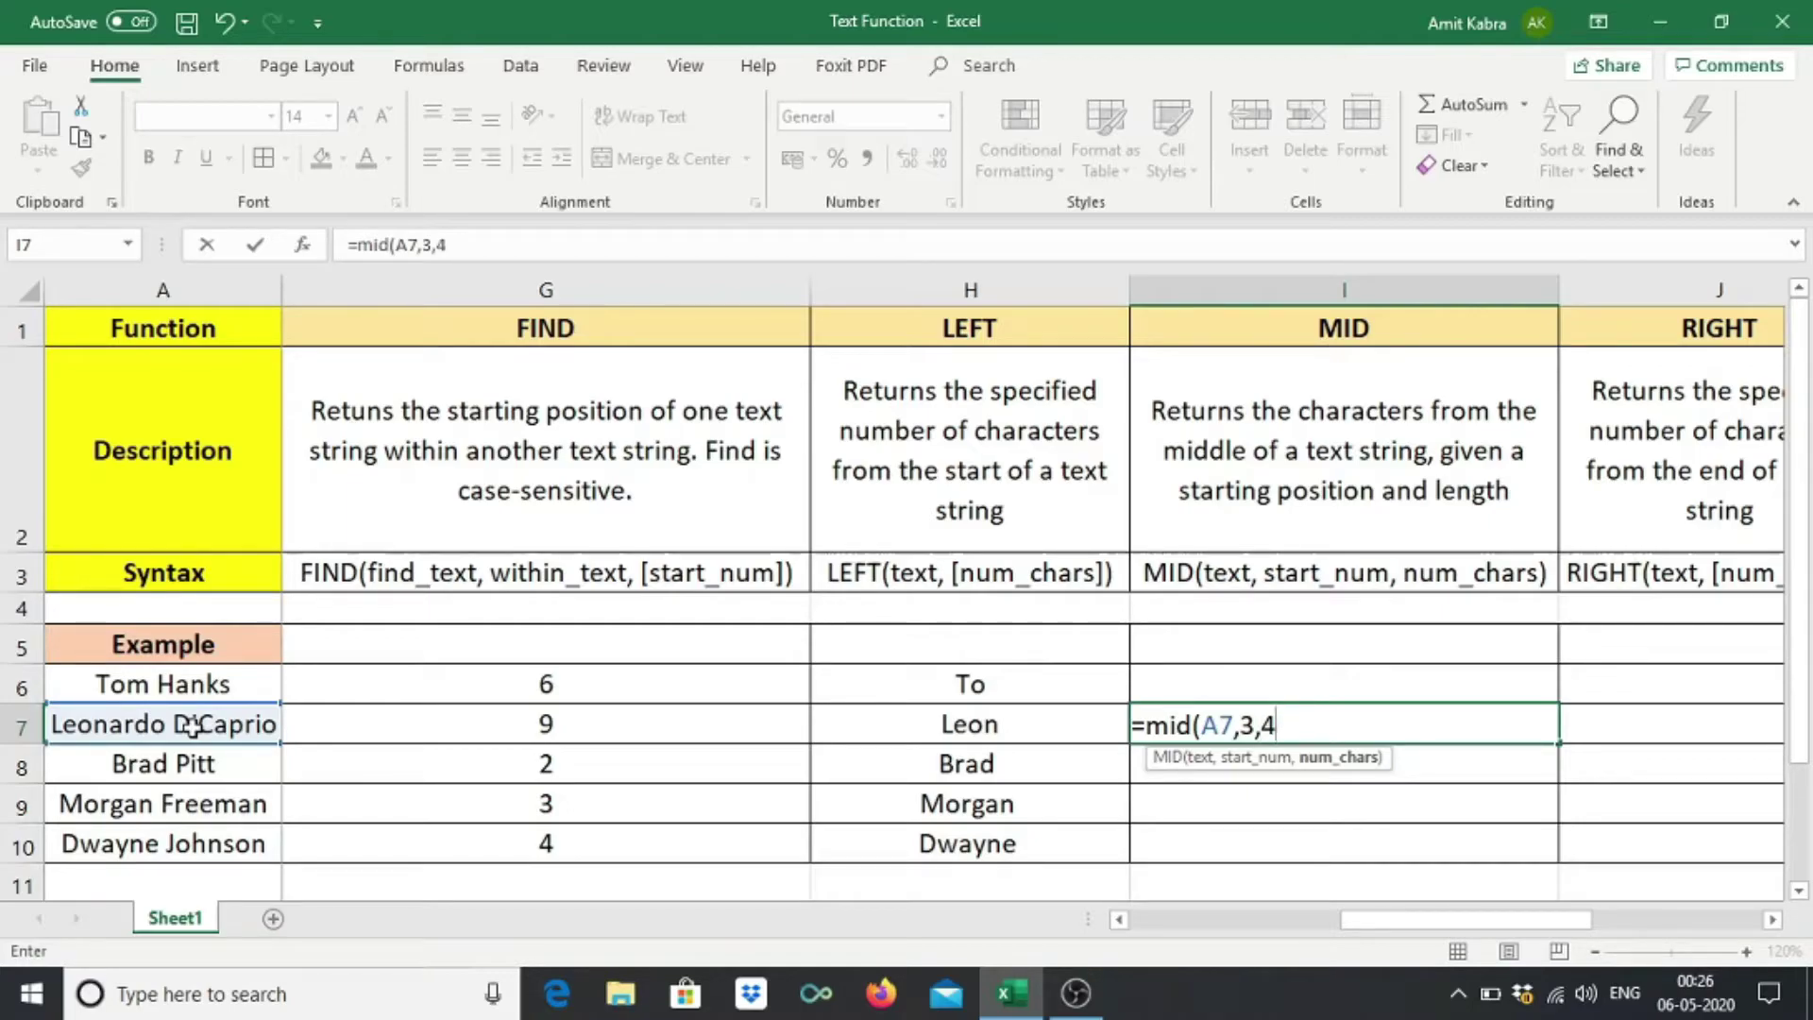
{"action": "type", "text": ")"}
{"action": "key", "text": "Return"}
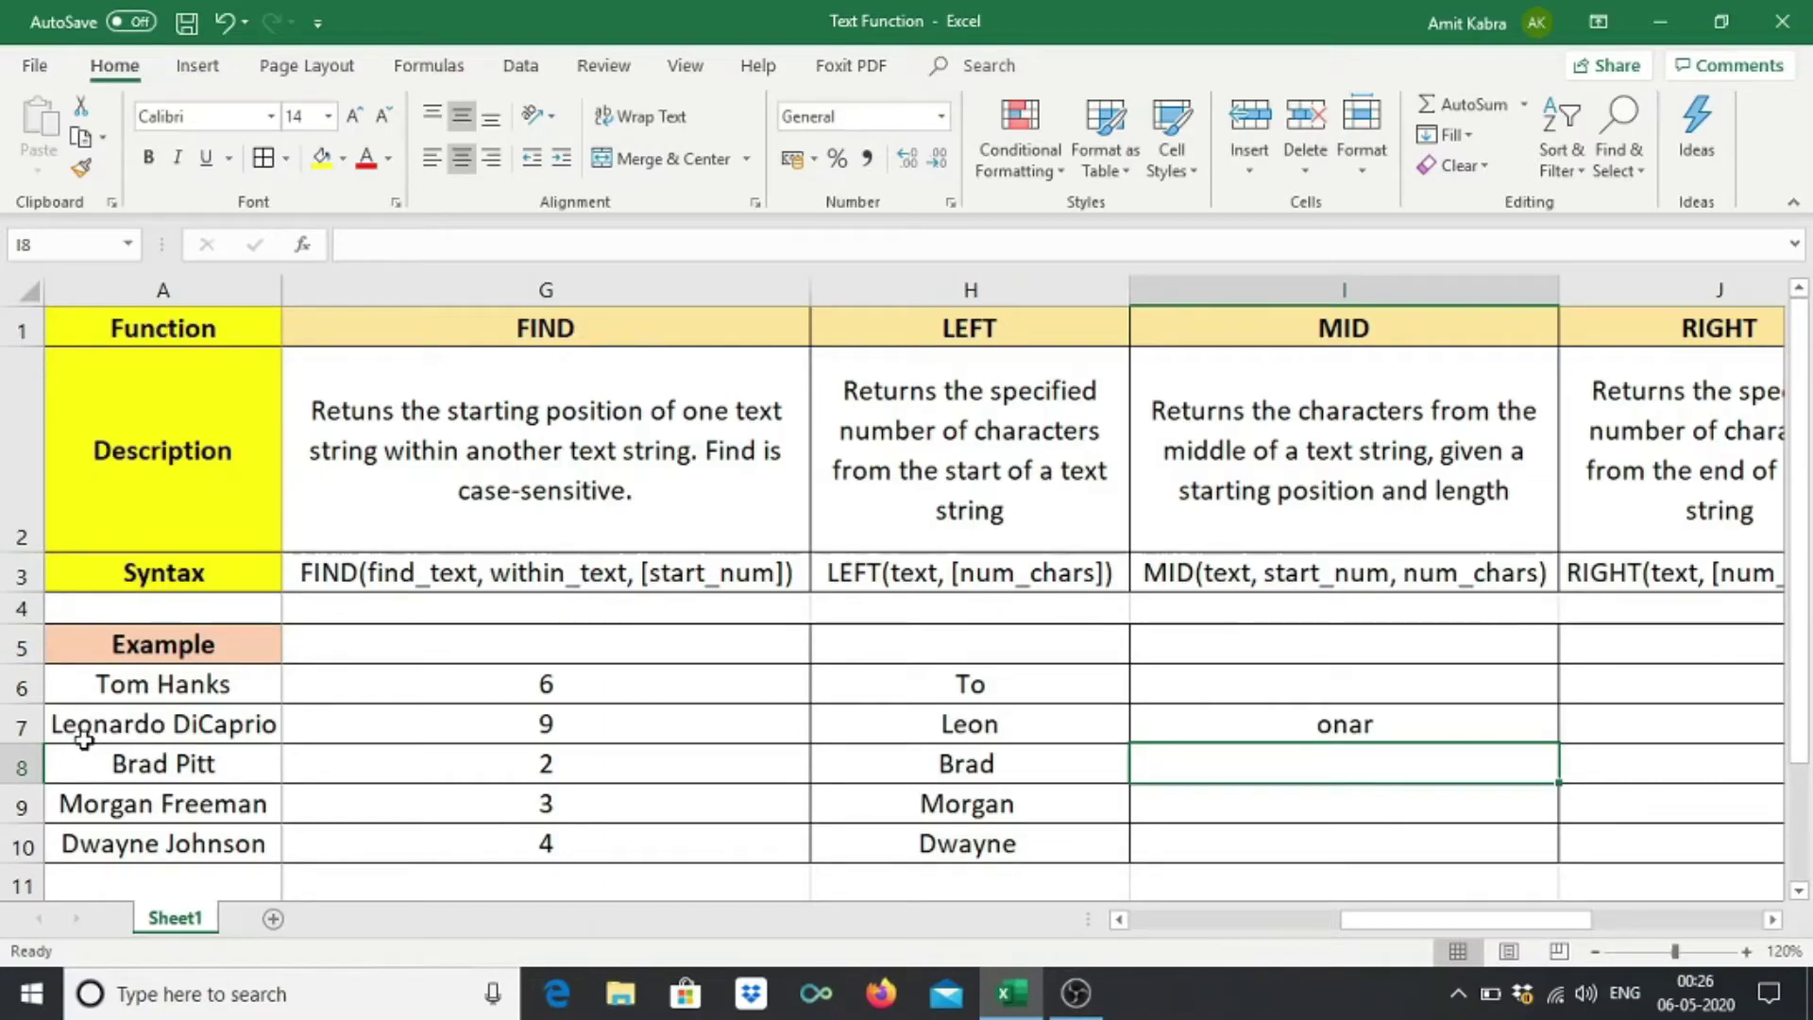
Enter =MID(A8,3,4) in cell I8 to extract four characters starting at the third character of that row's example name.
{"action": "left_click", "coordinate": [1235, 726]}
{"action": "left_click", "coordinate": [1251, 773]}
{"action": "type", "text": "=mid"}
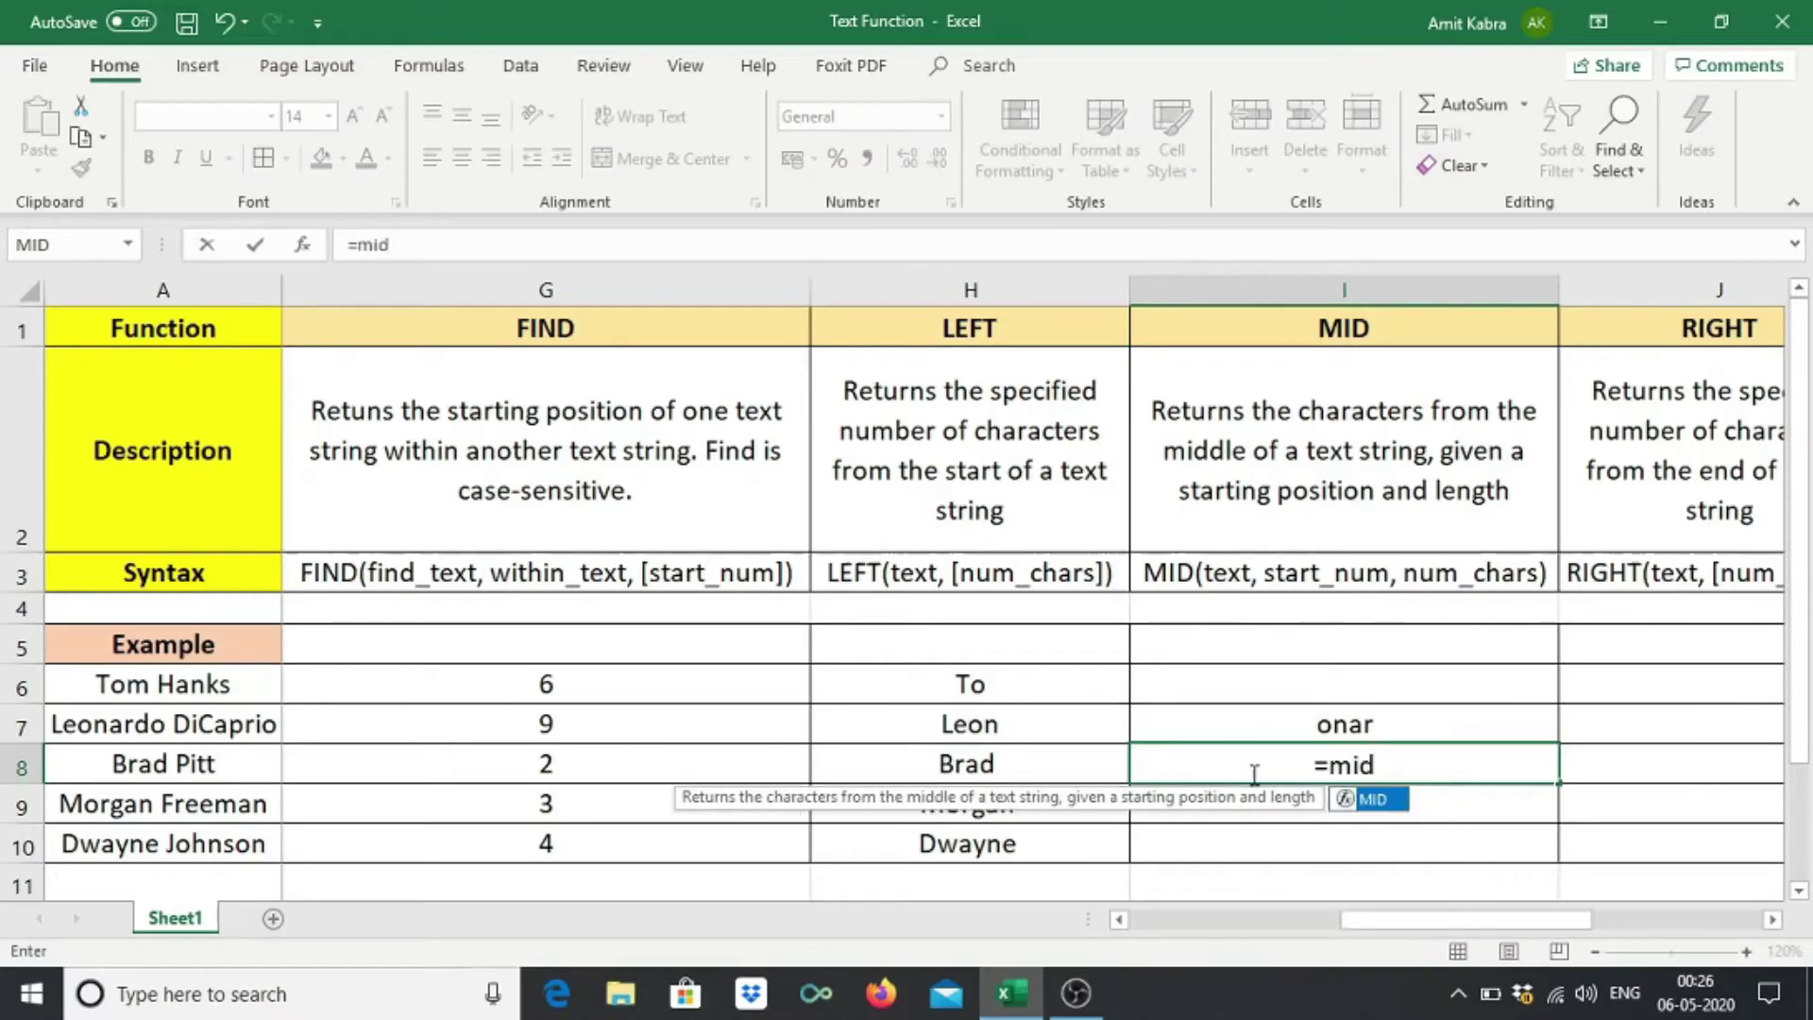
{"action": "type", "text": "("}
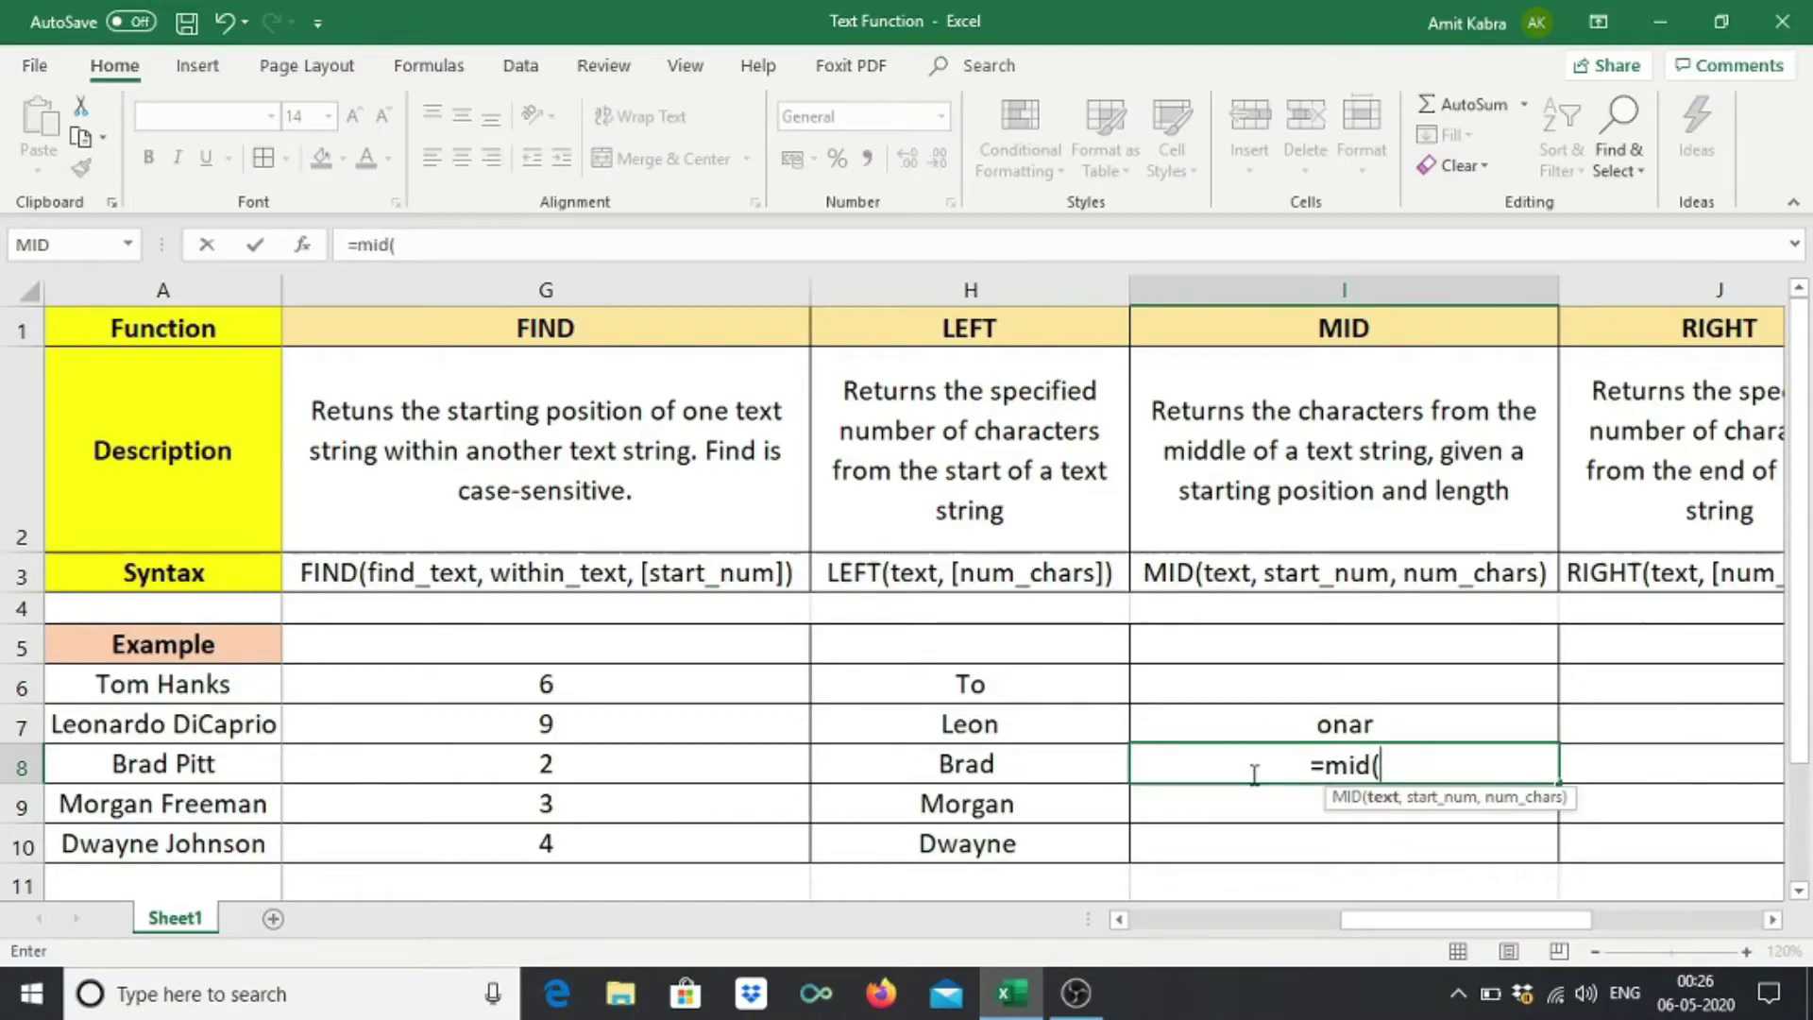
{"action": "left_click", "coordinate": [227, 767]}
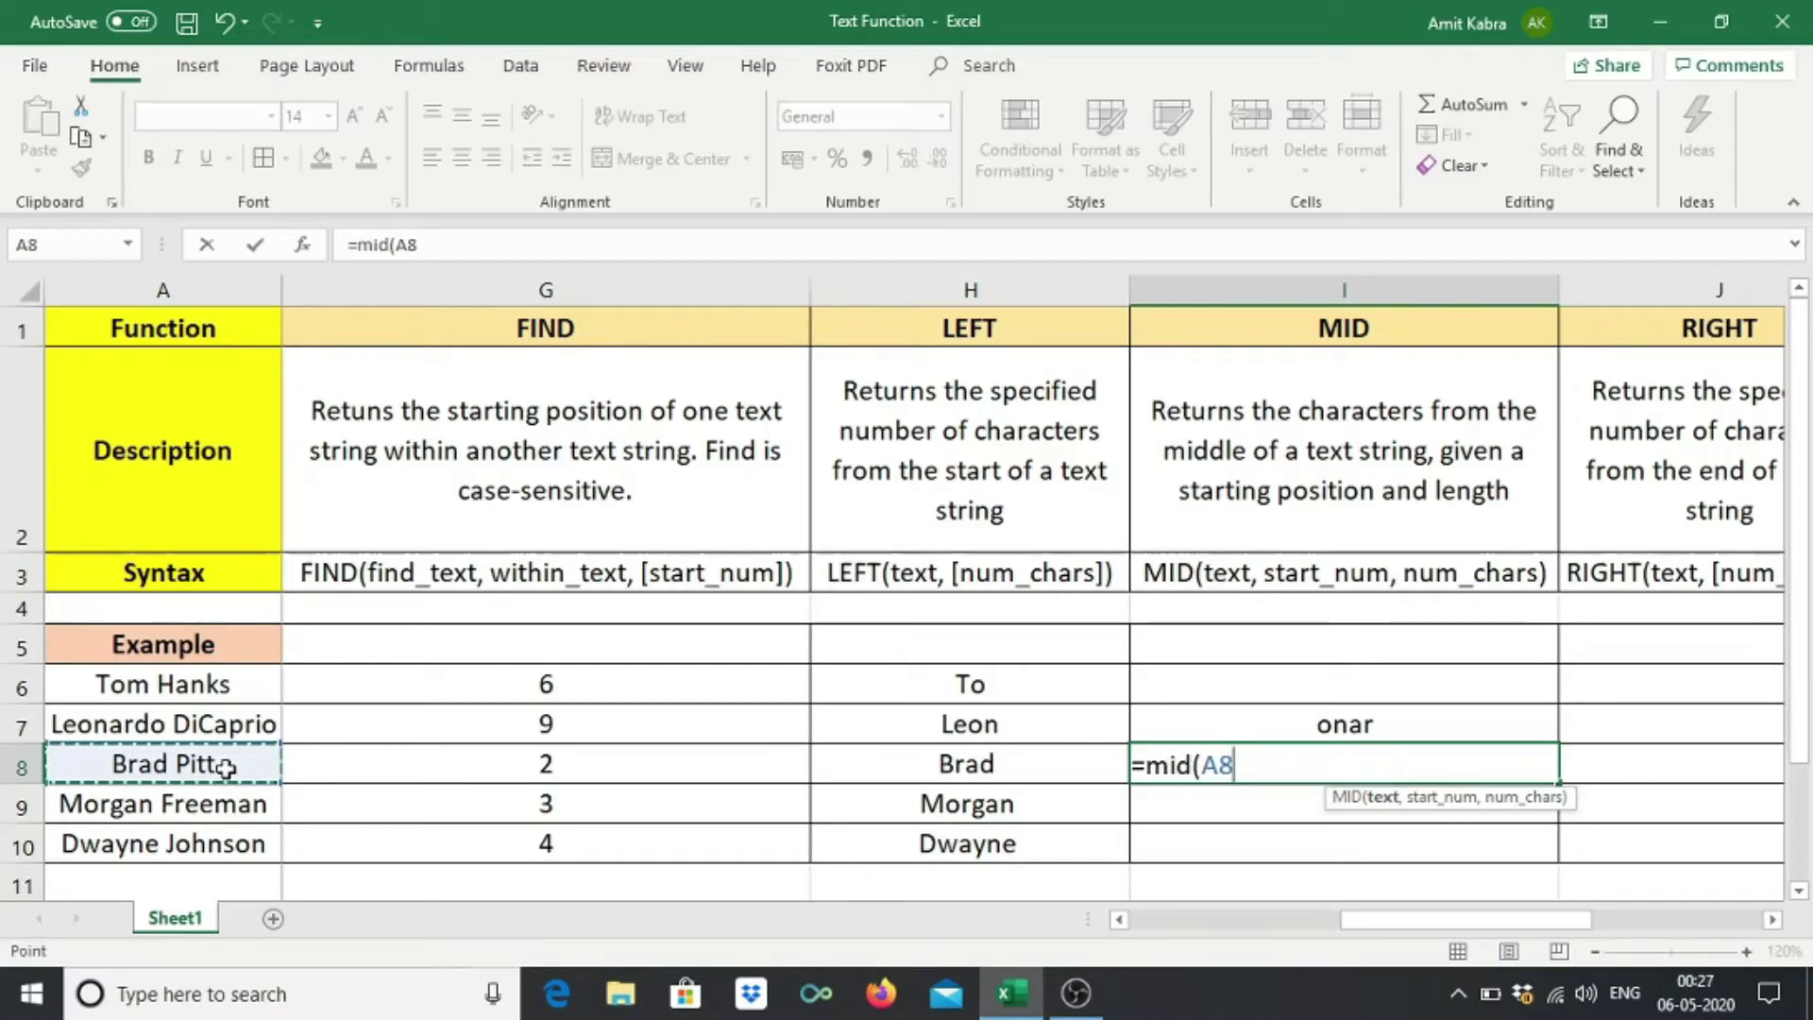
{"action": "type", "text": ",3,4"}
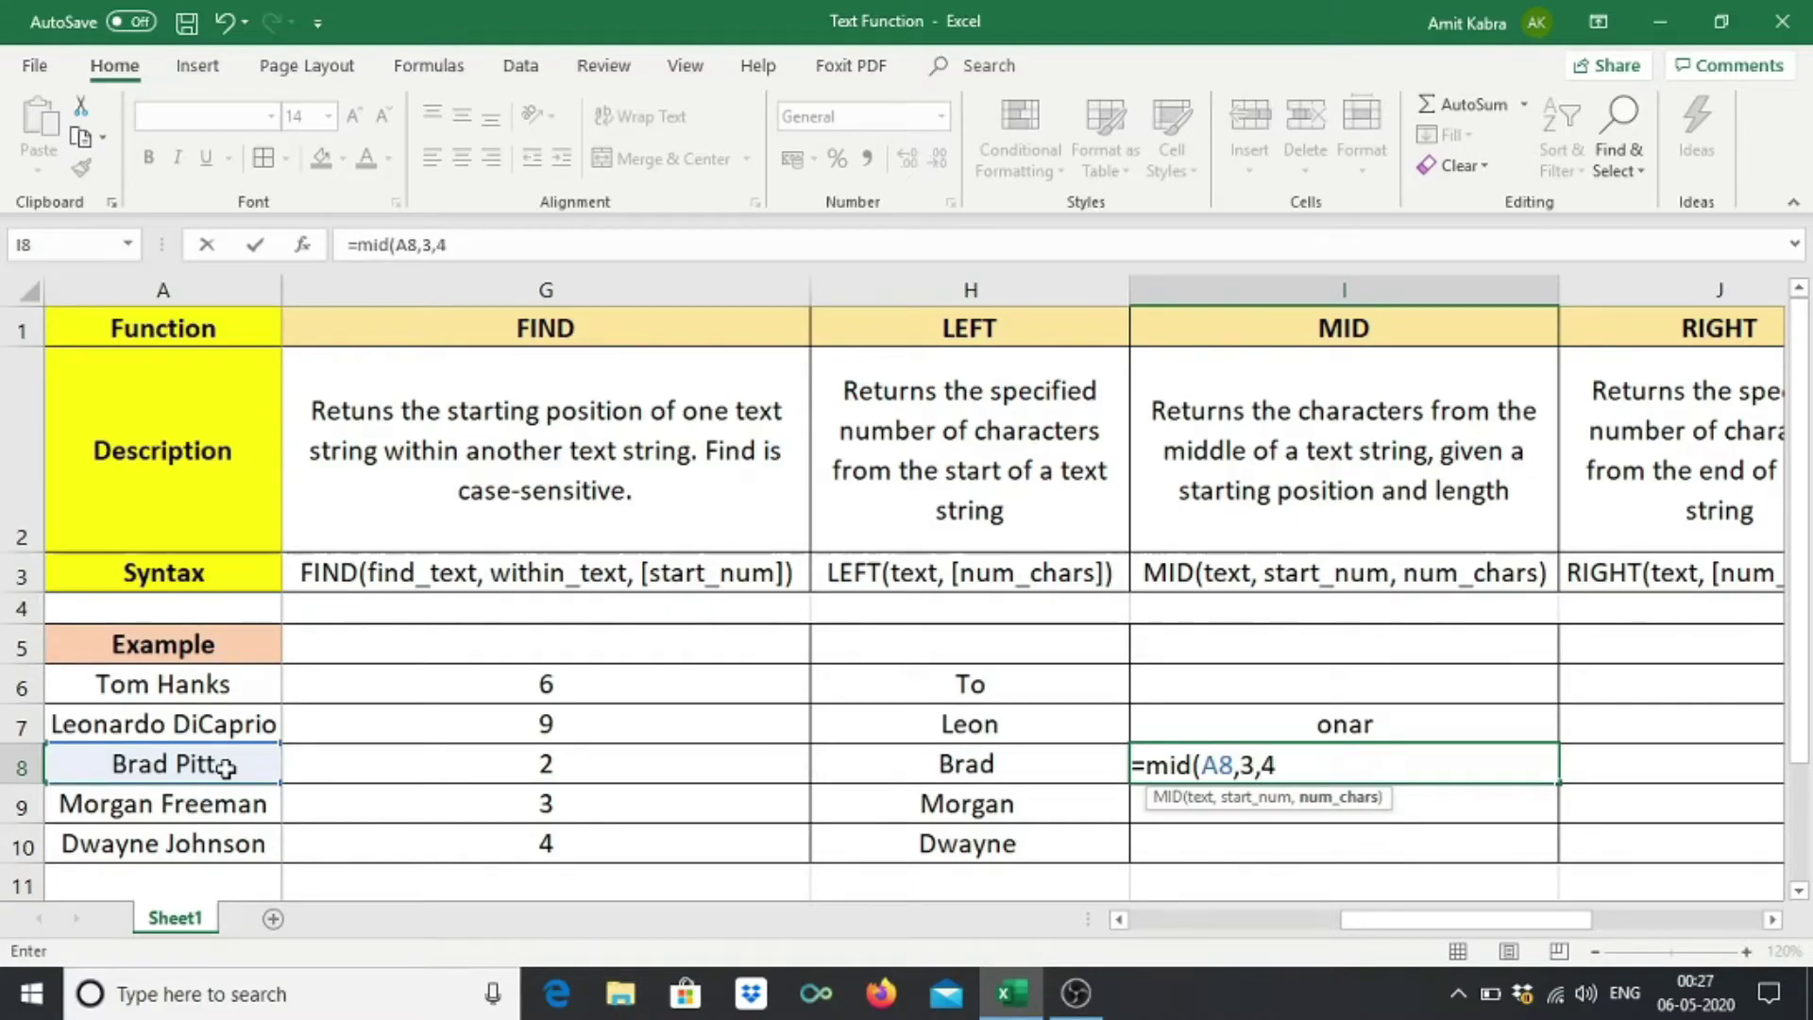
{"action": "type", "text": ")"}
{"action": "key", "text": "Return"}
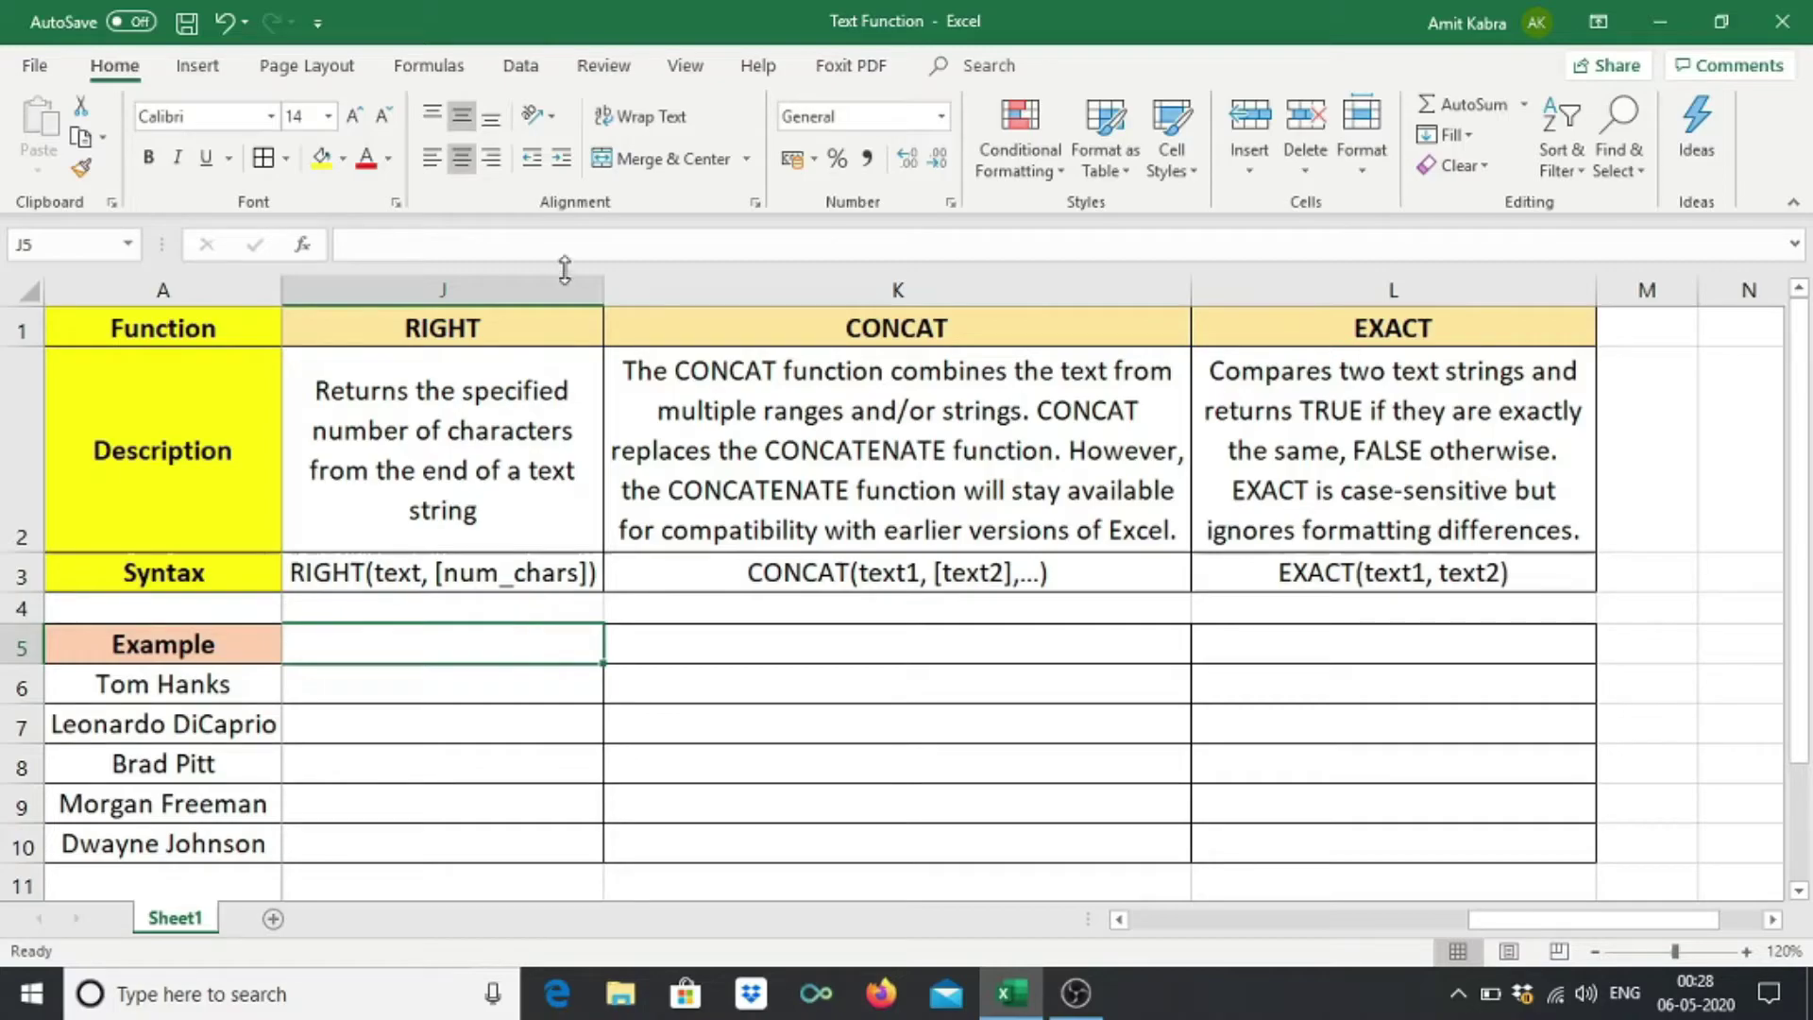
Enter =RIGHT(A6,3) in cell J6 to extract the last three characters of that row's example name and check the formula.
{"action": "left_click", "coordinate": [535, 337]}
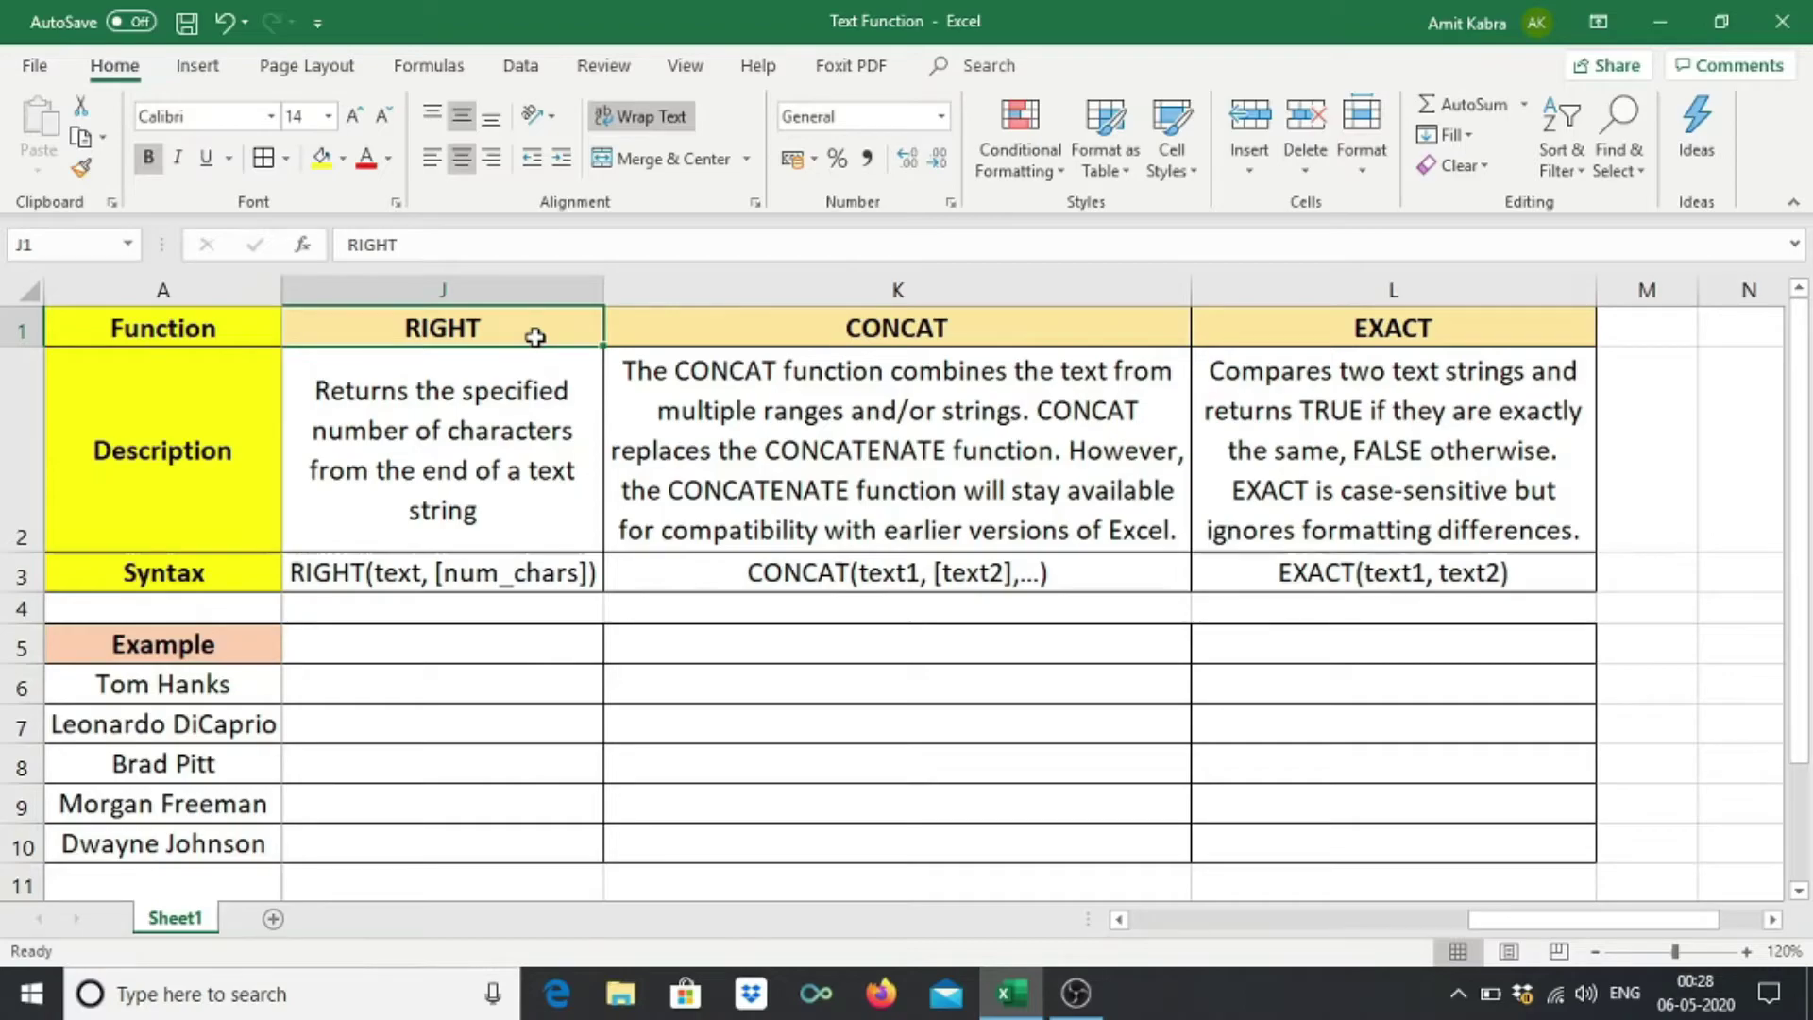
{"action": "double_click", "coordinate": [514, 674]}
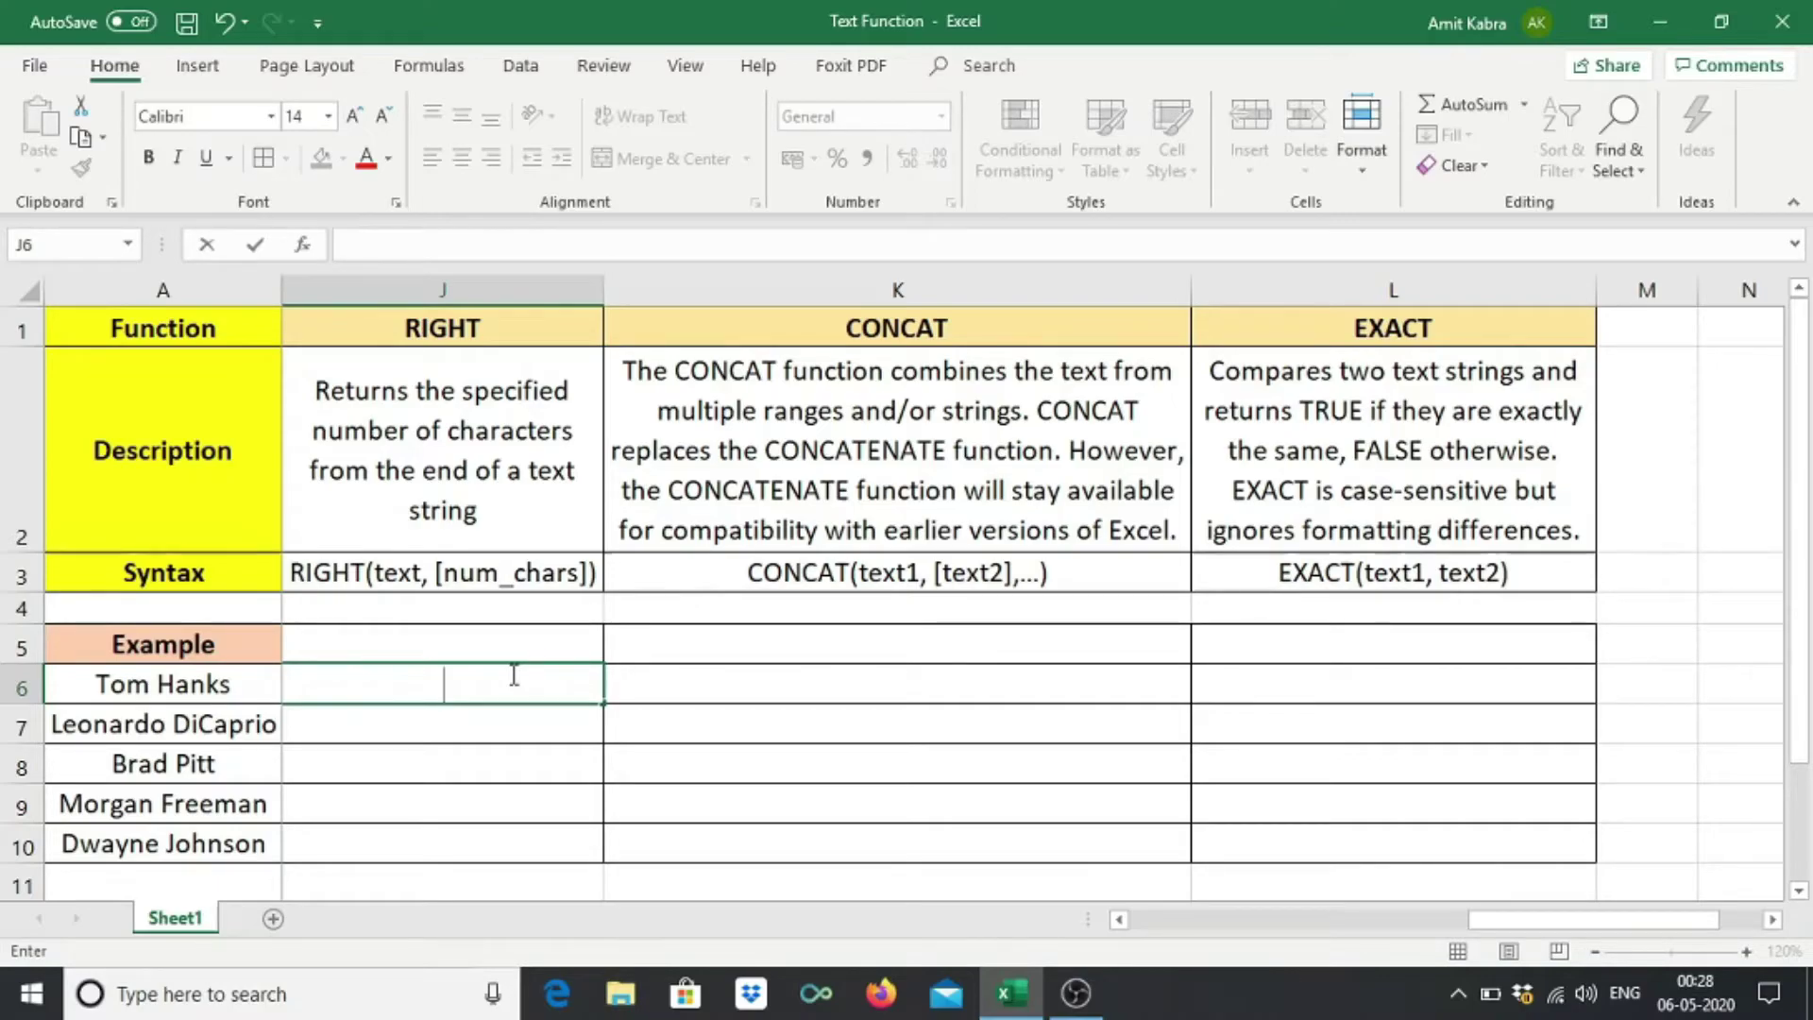
{"action": "type", "text": "=right("}
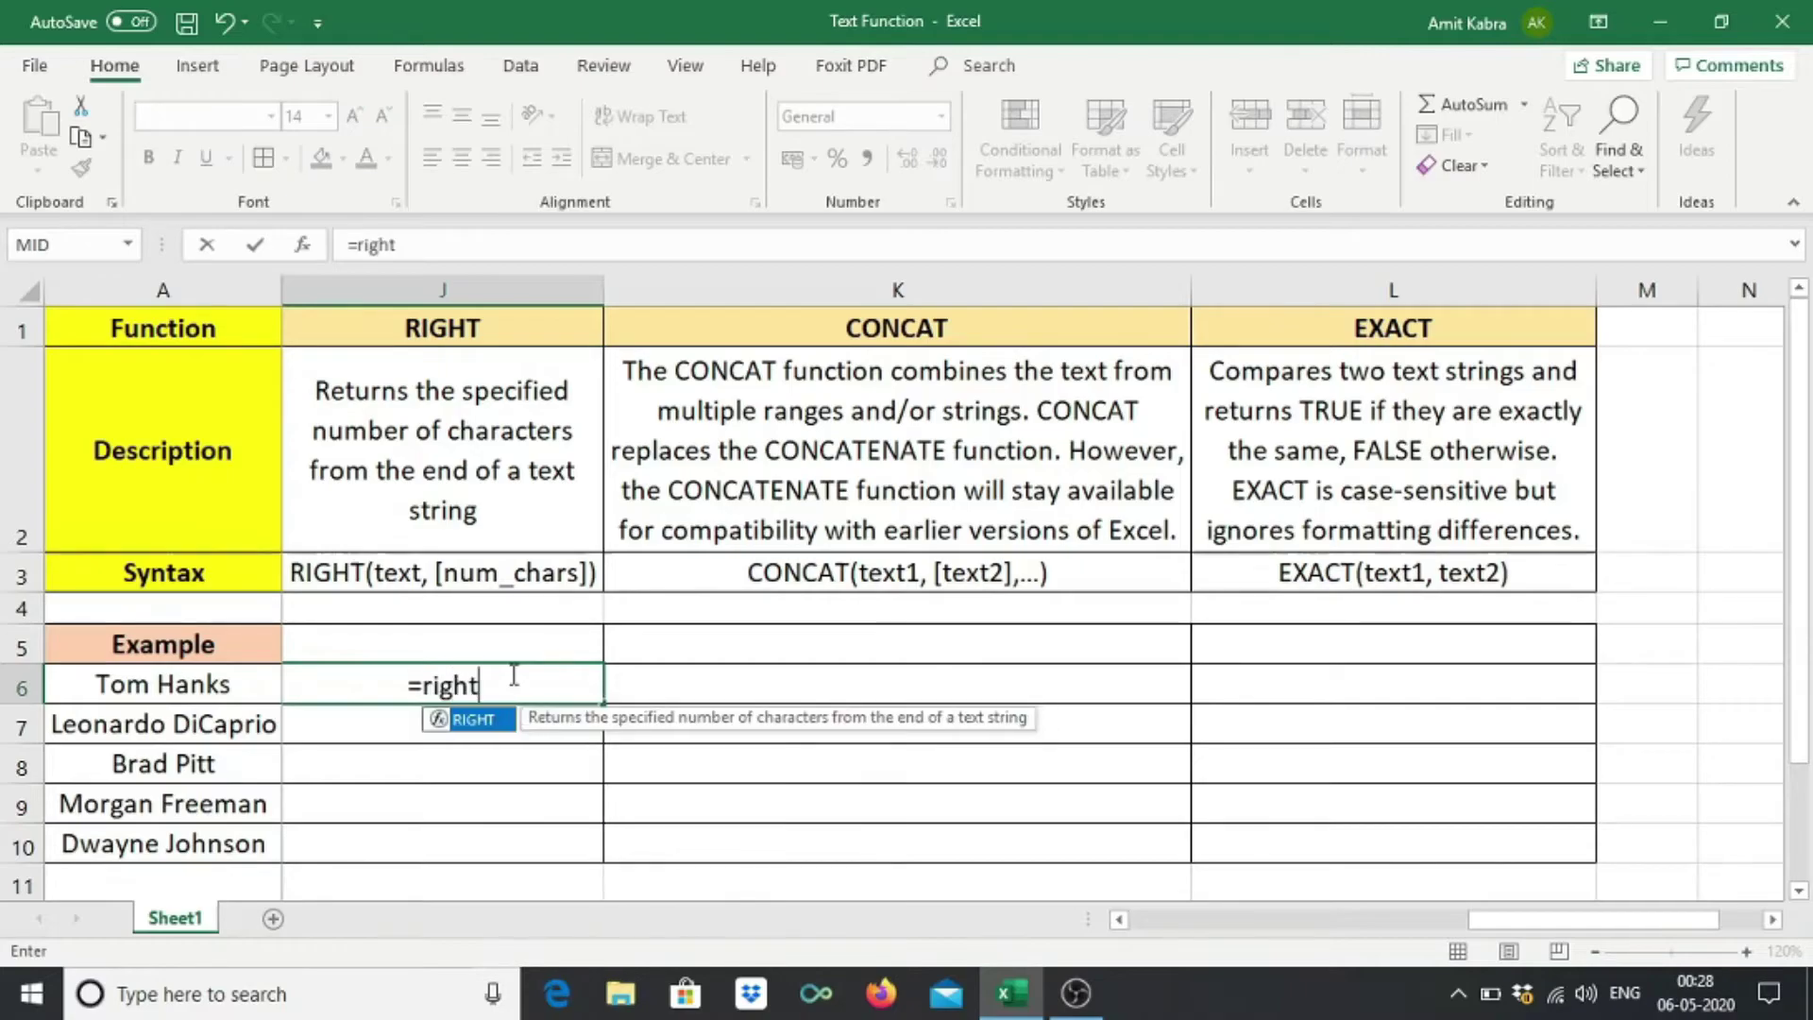
{"action": "left_click", "coordinate": [263, 686]}
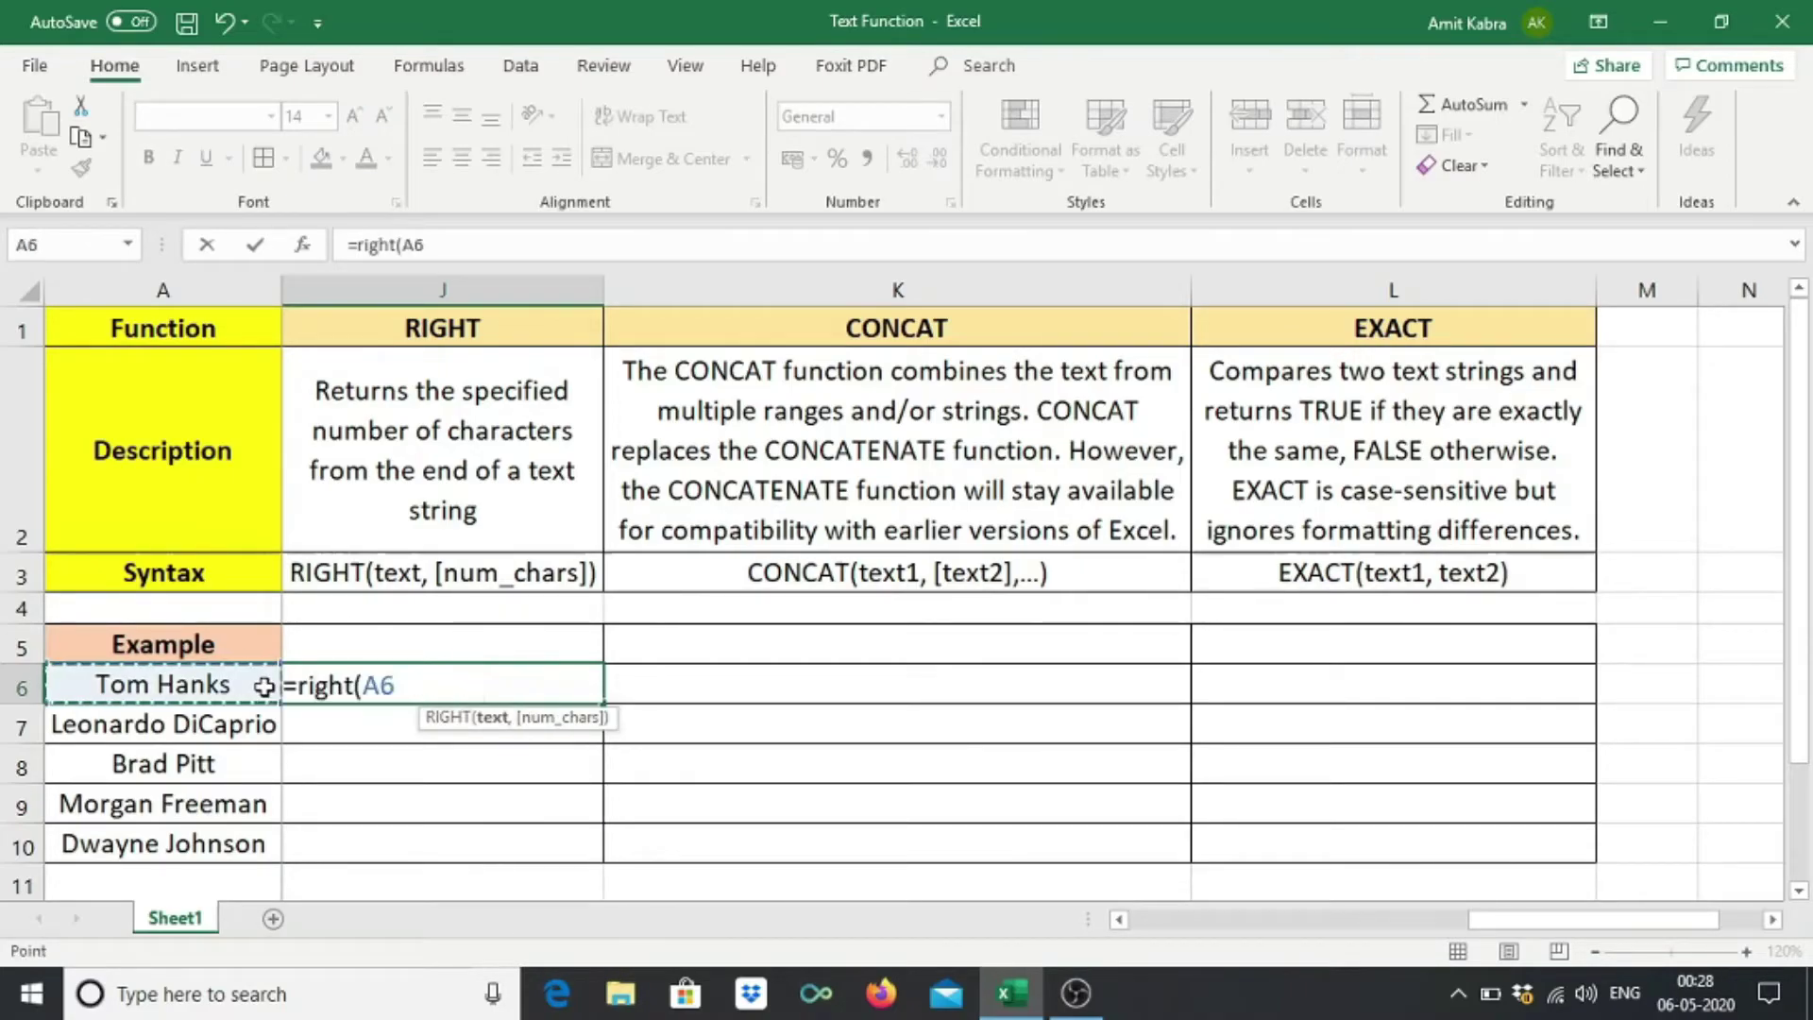
{"action": "type", "text": ",3"}
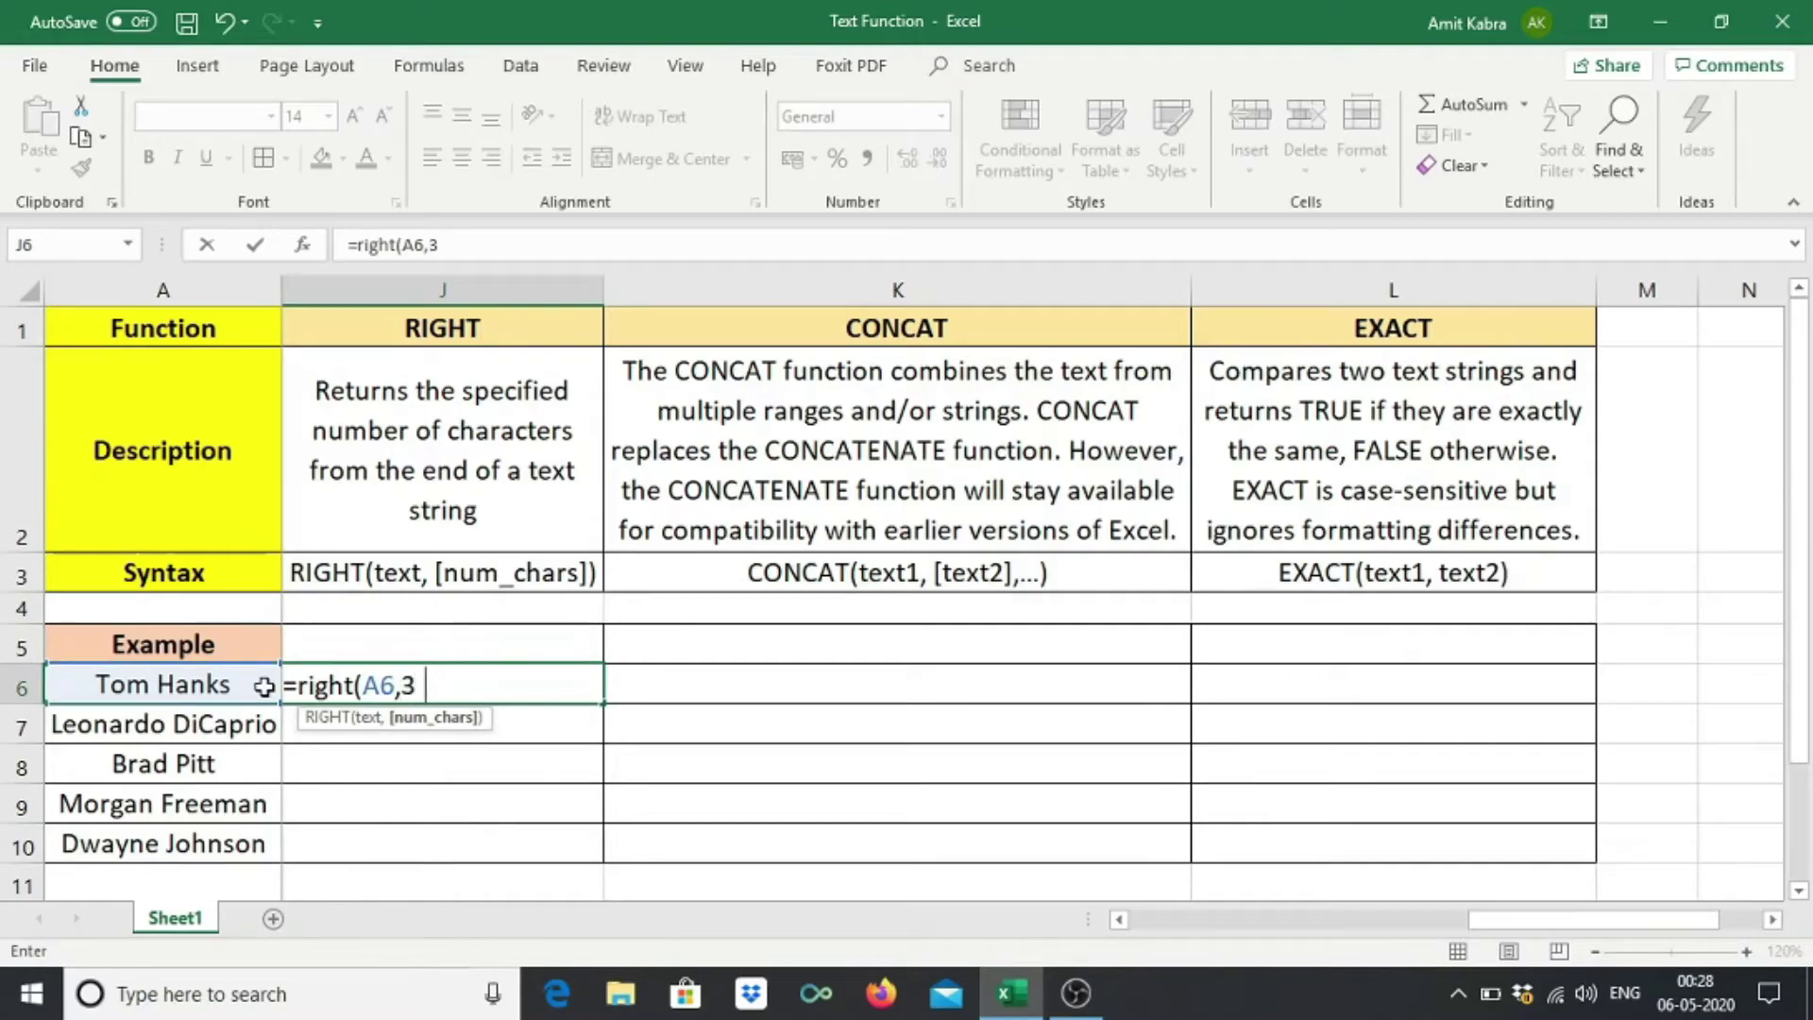
{"action": "key", "text": "Return"}
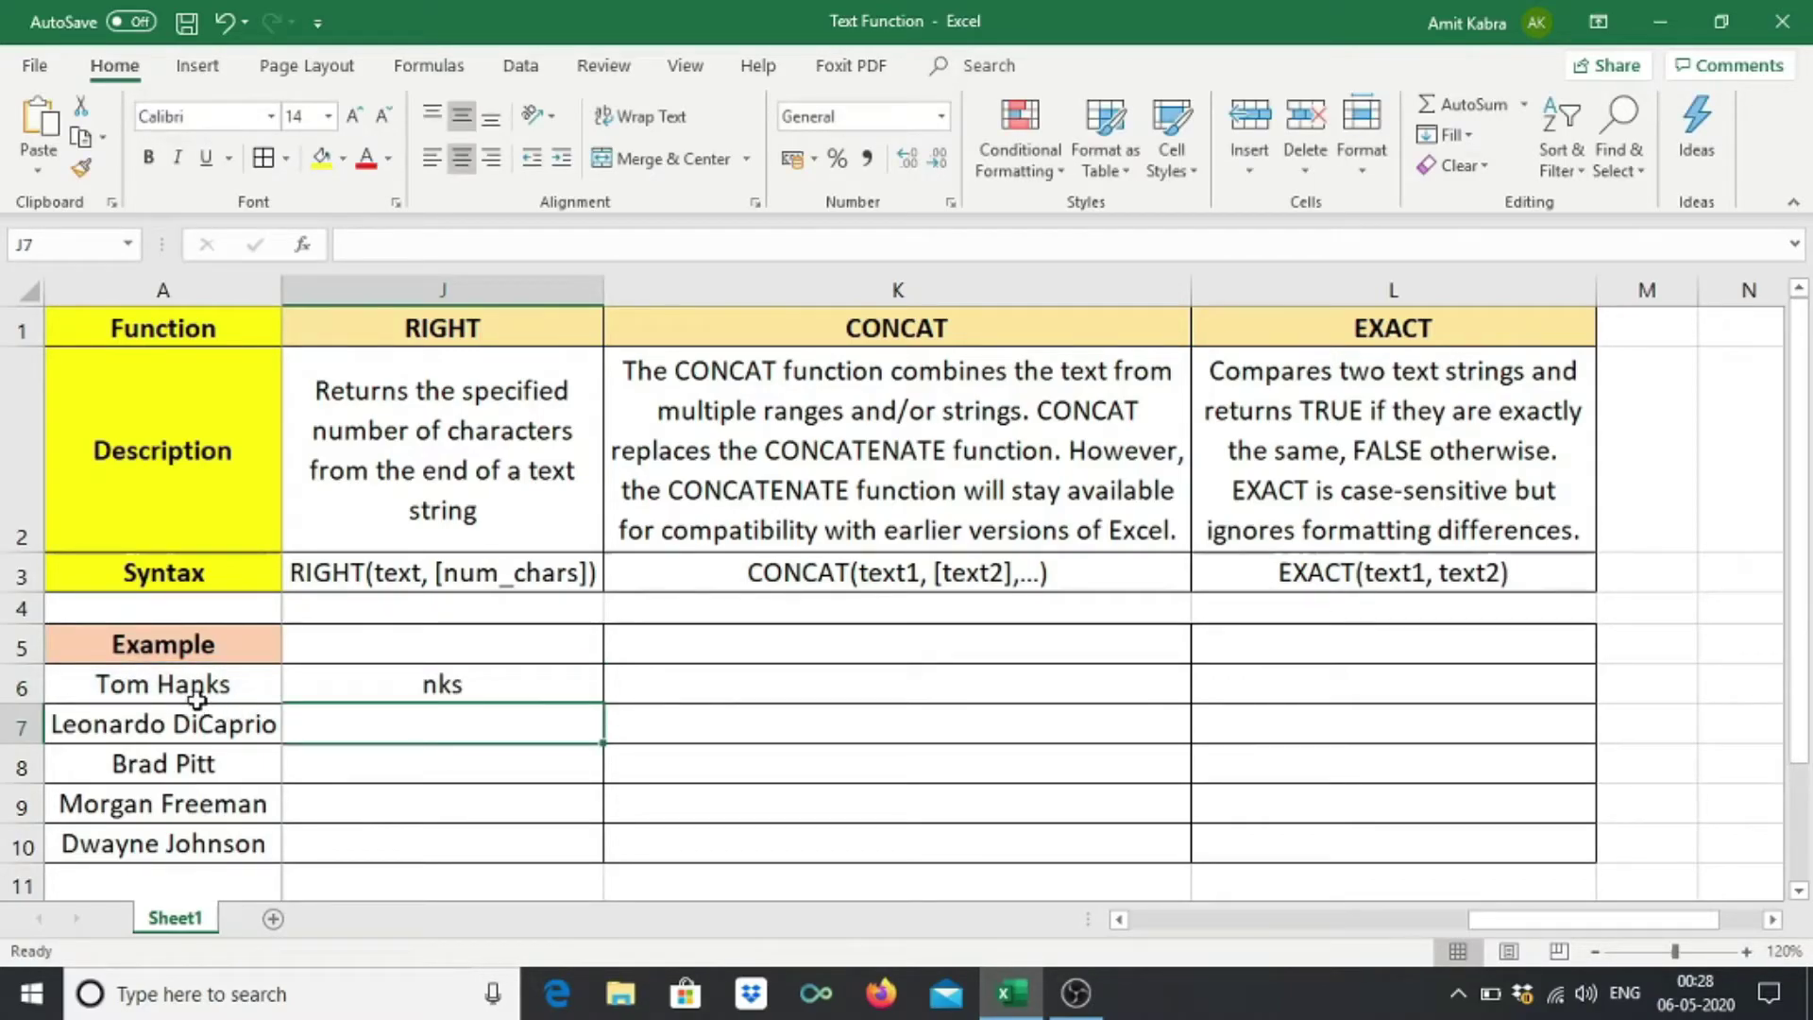
{"action": "left_click", "coordinate": [384, 690]}
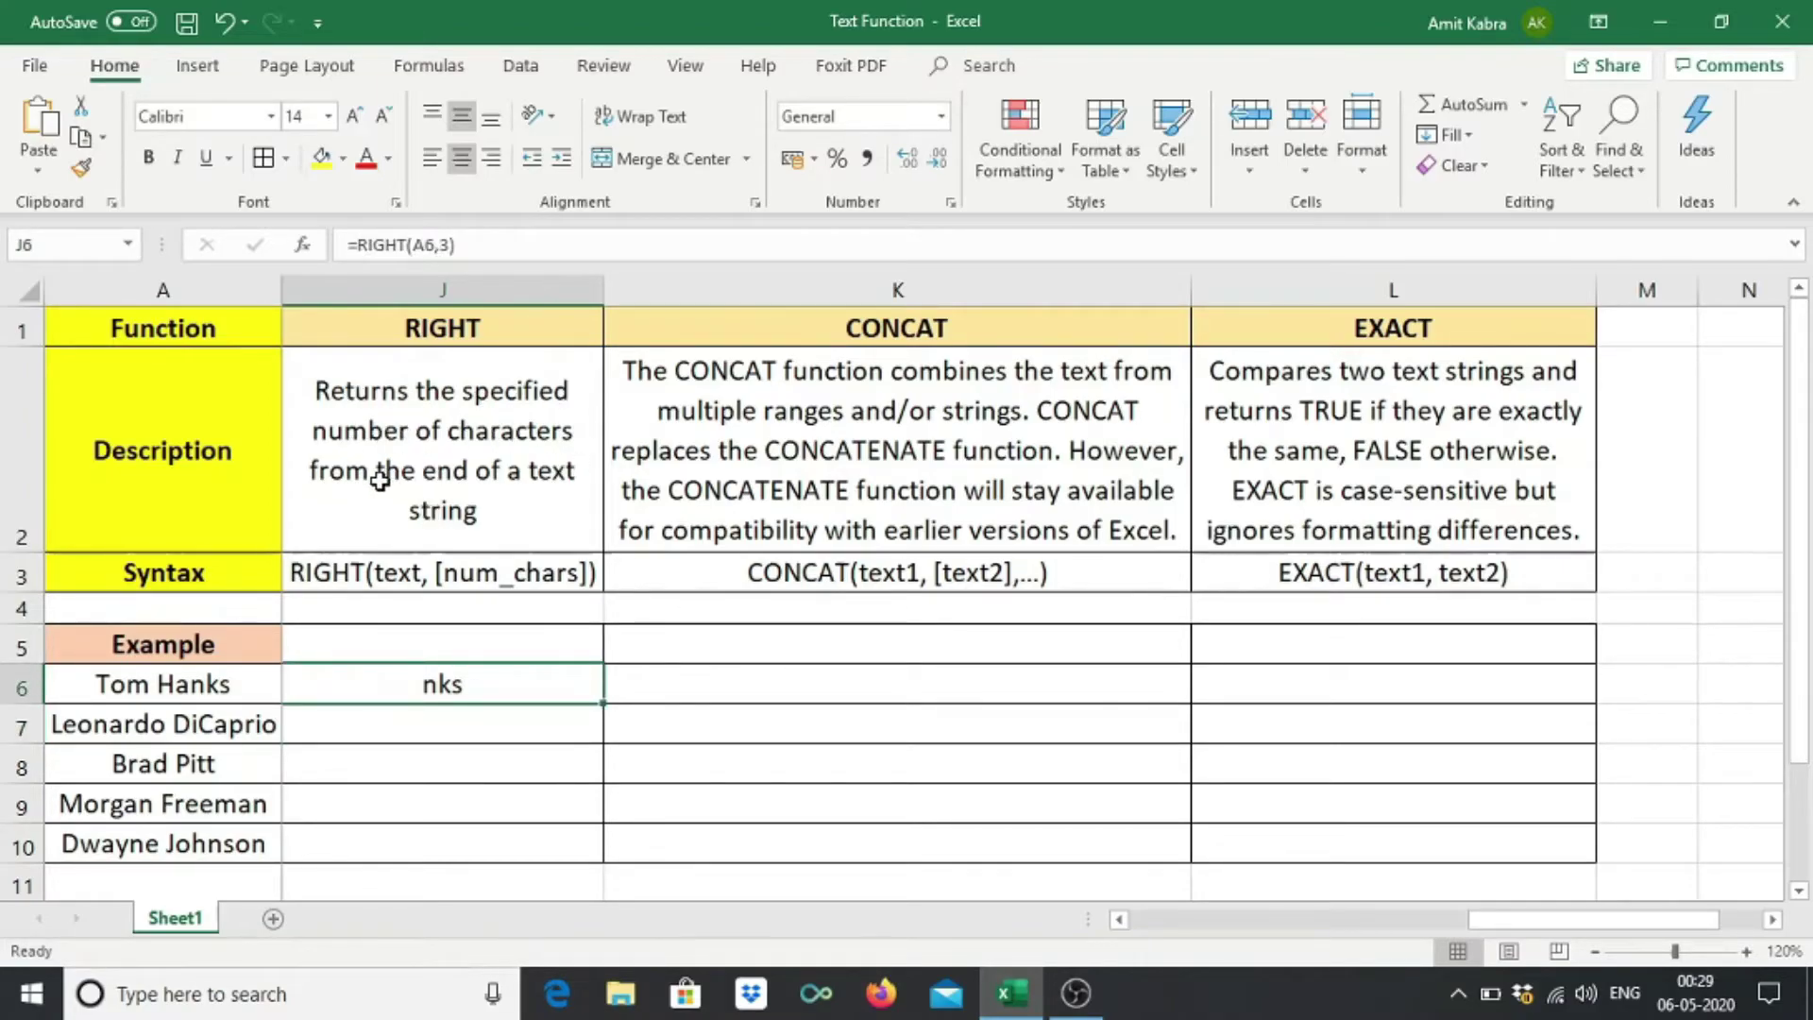
Enter =RIGHT(A7,4) in cell J7 to extract the last four characters of that row's example name and check the formula.
{"action": "left_click", "coordinate": [468, 727]}
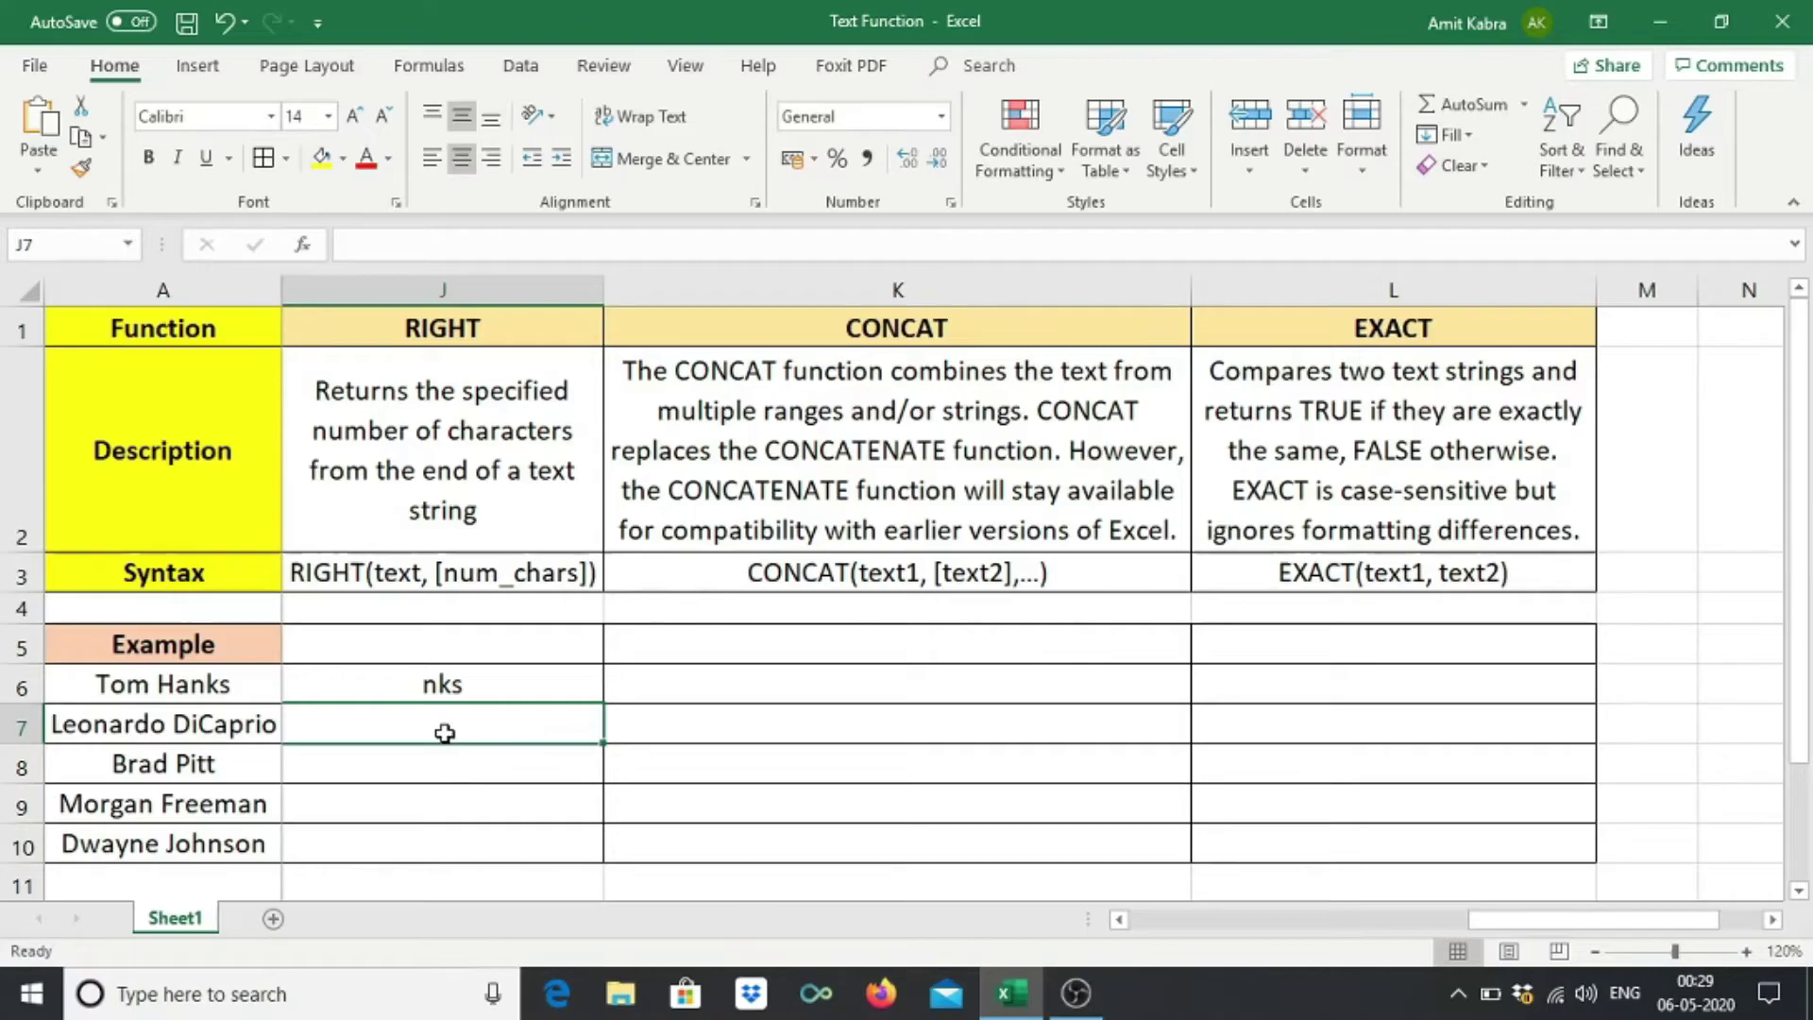
{"action": "type", "text": "=r"}
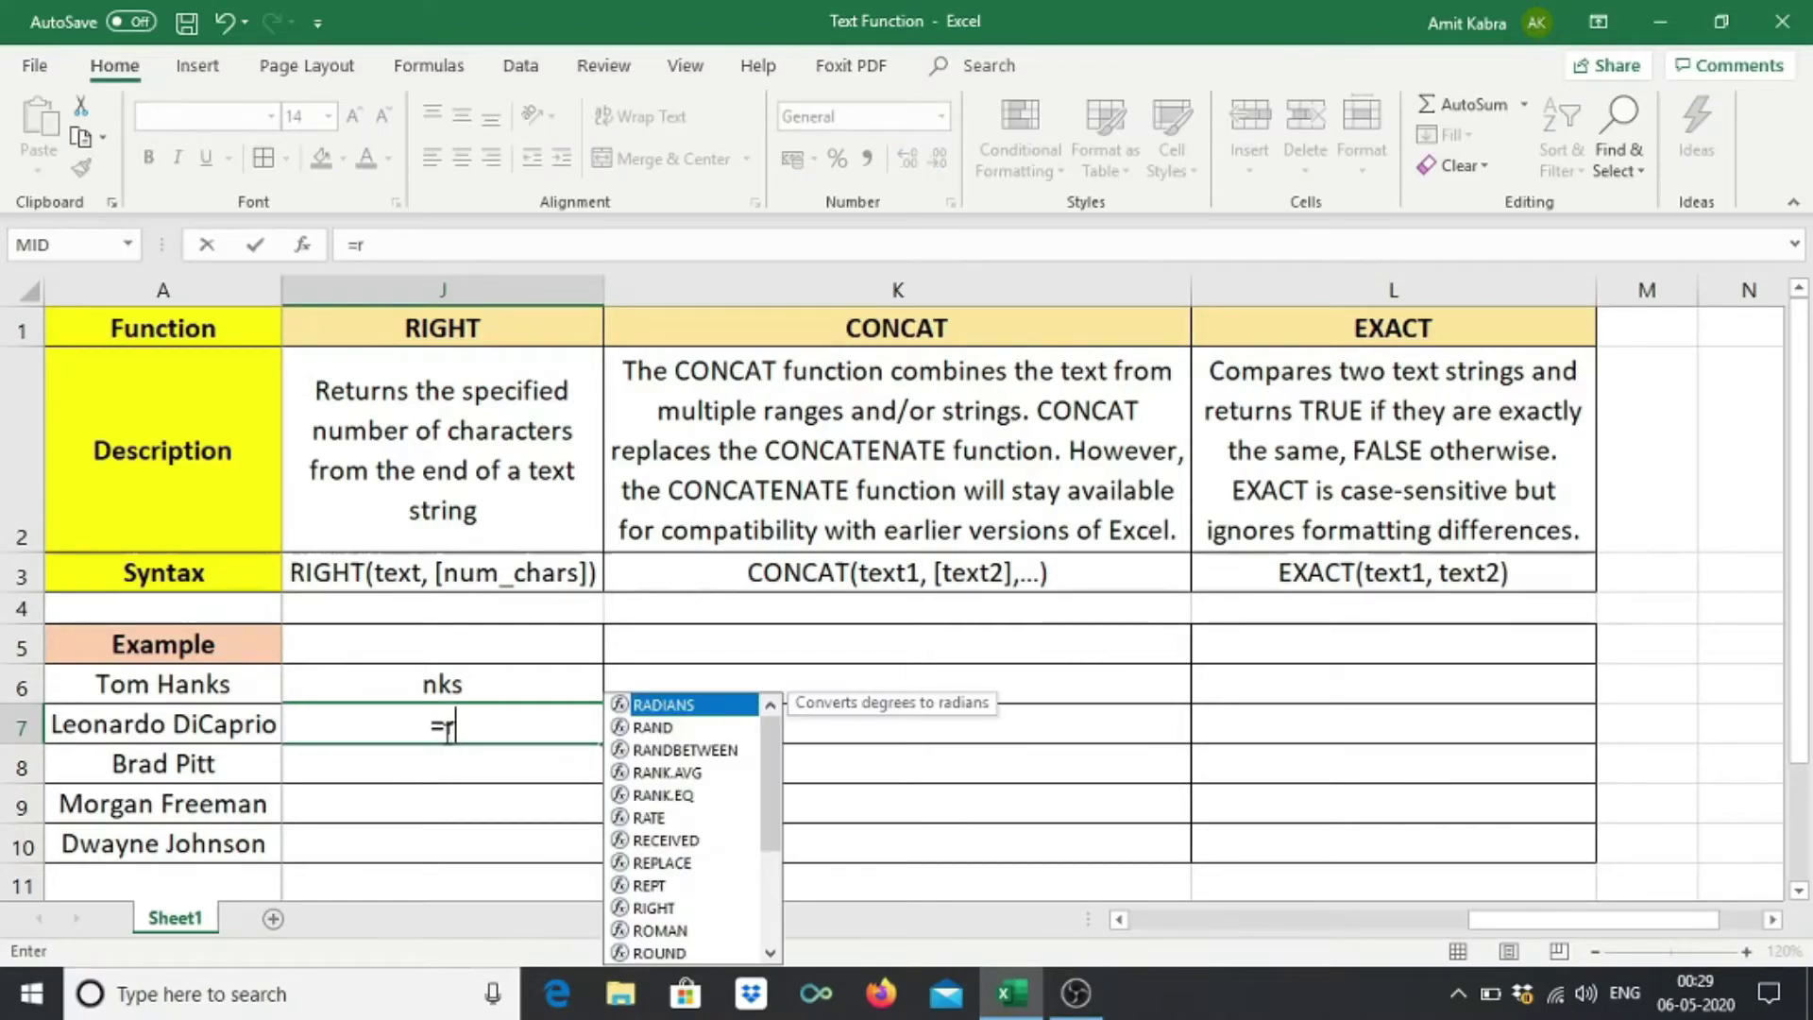
{"action": "type", "text": "ight"}
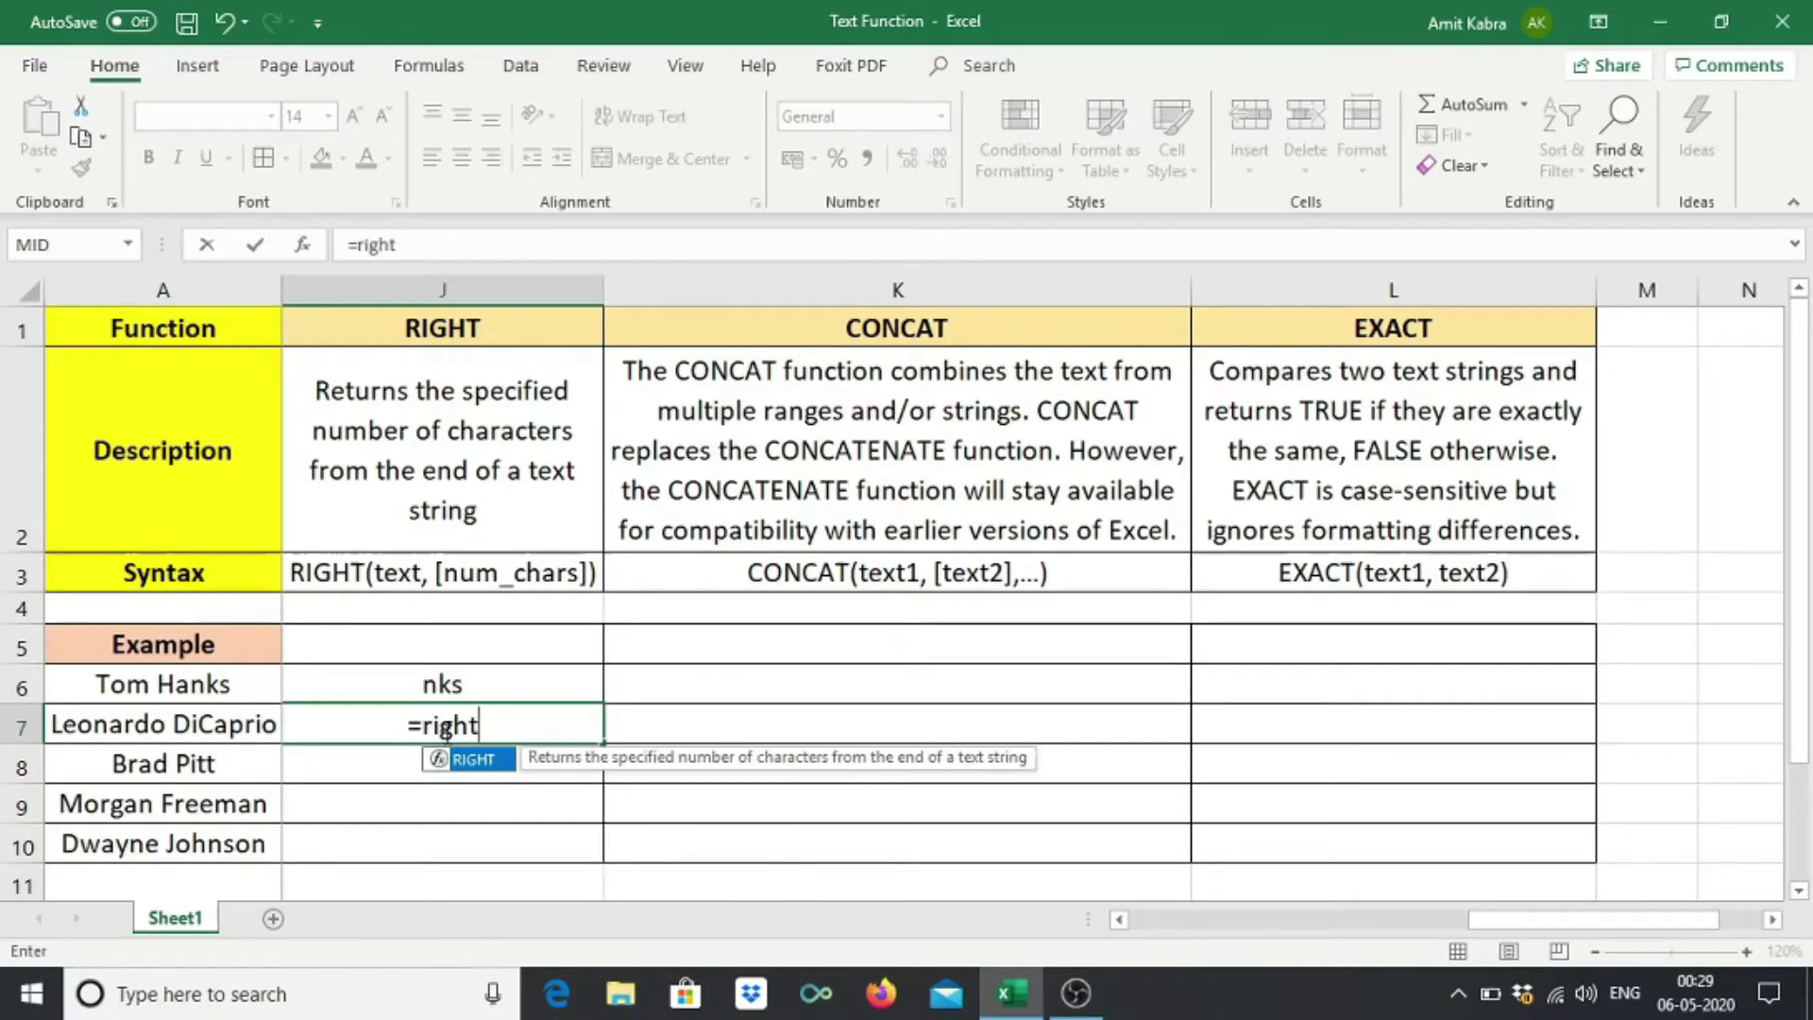
{"action": "type", "text": "("}
{"action": "left_click", "coordinate": [218, 725]}
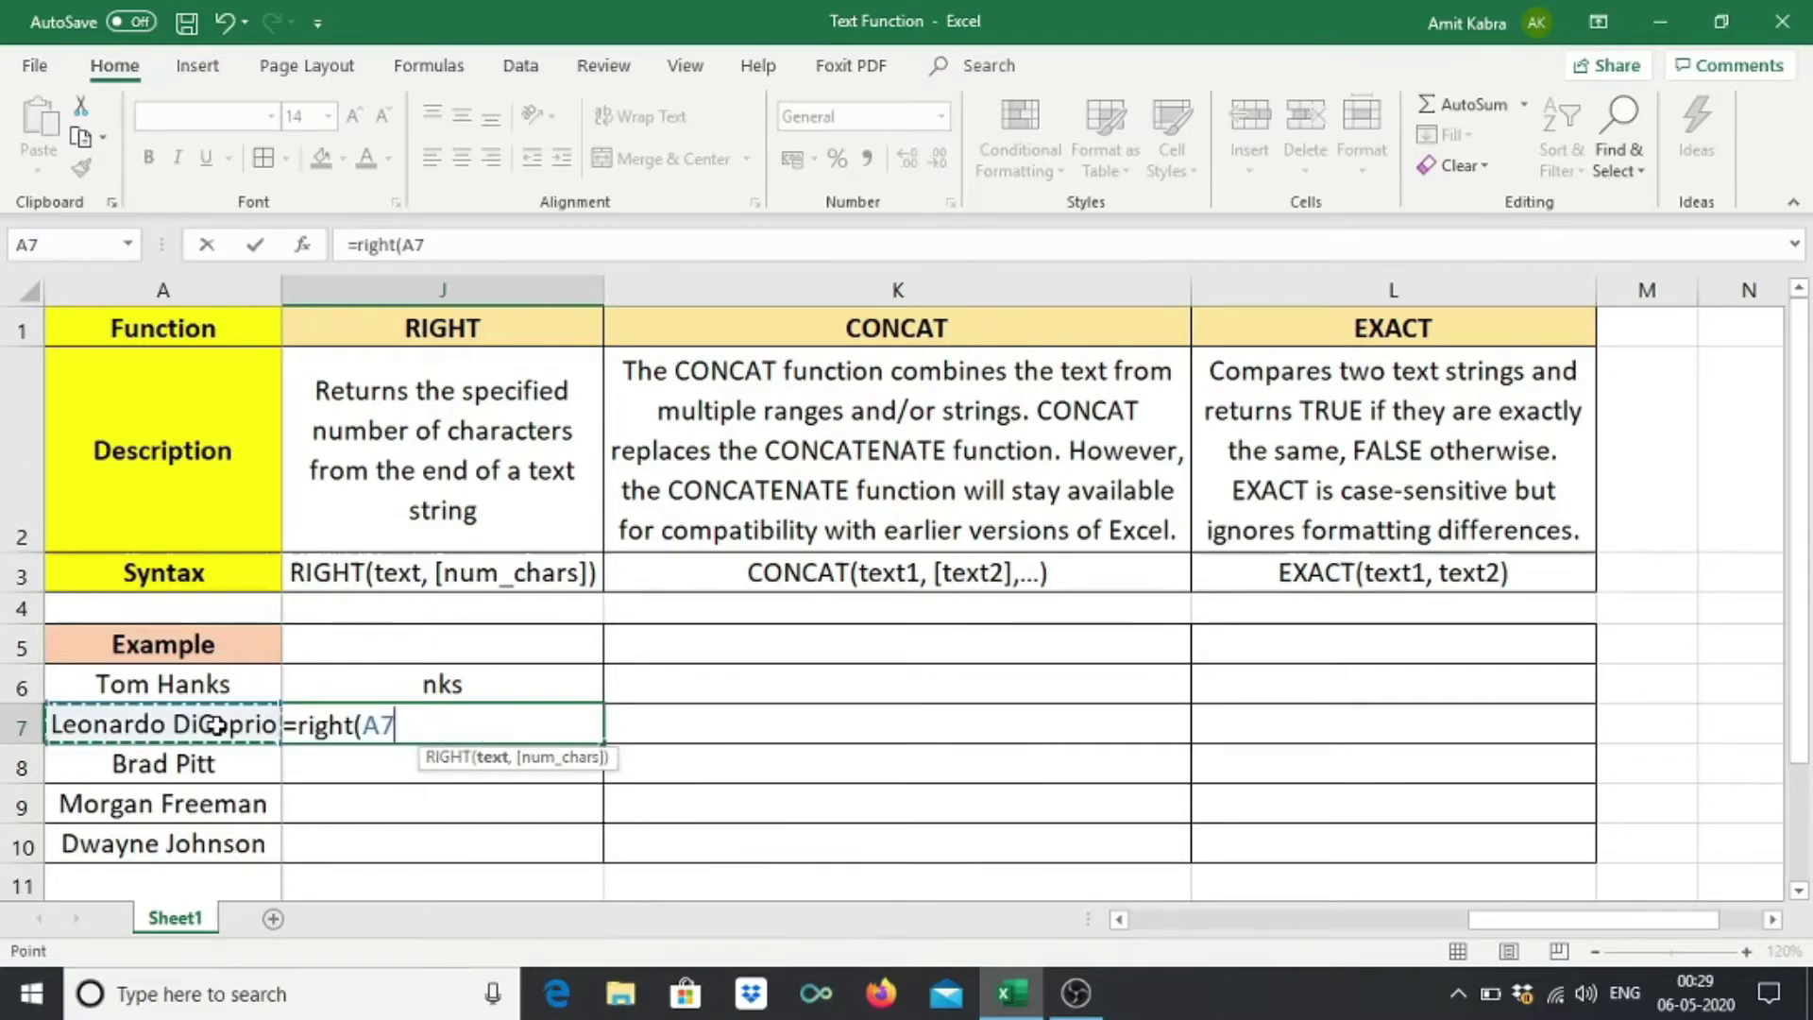
{"action": "type", "text": ",4)"}
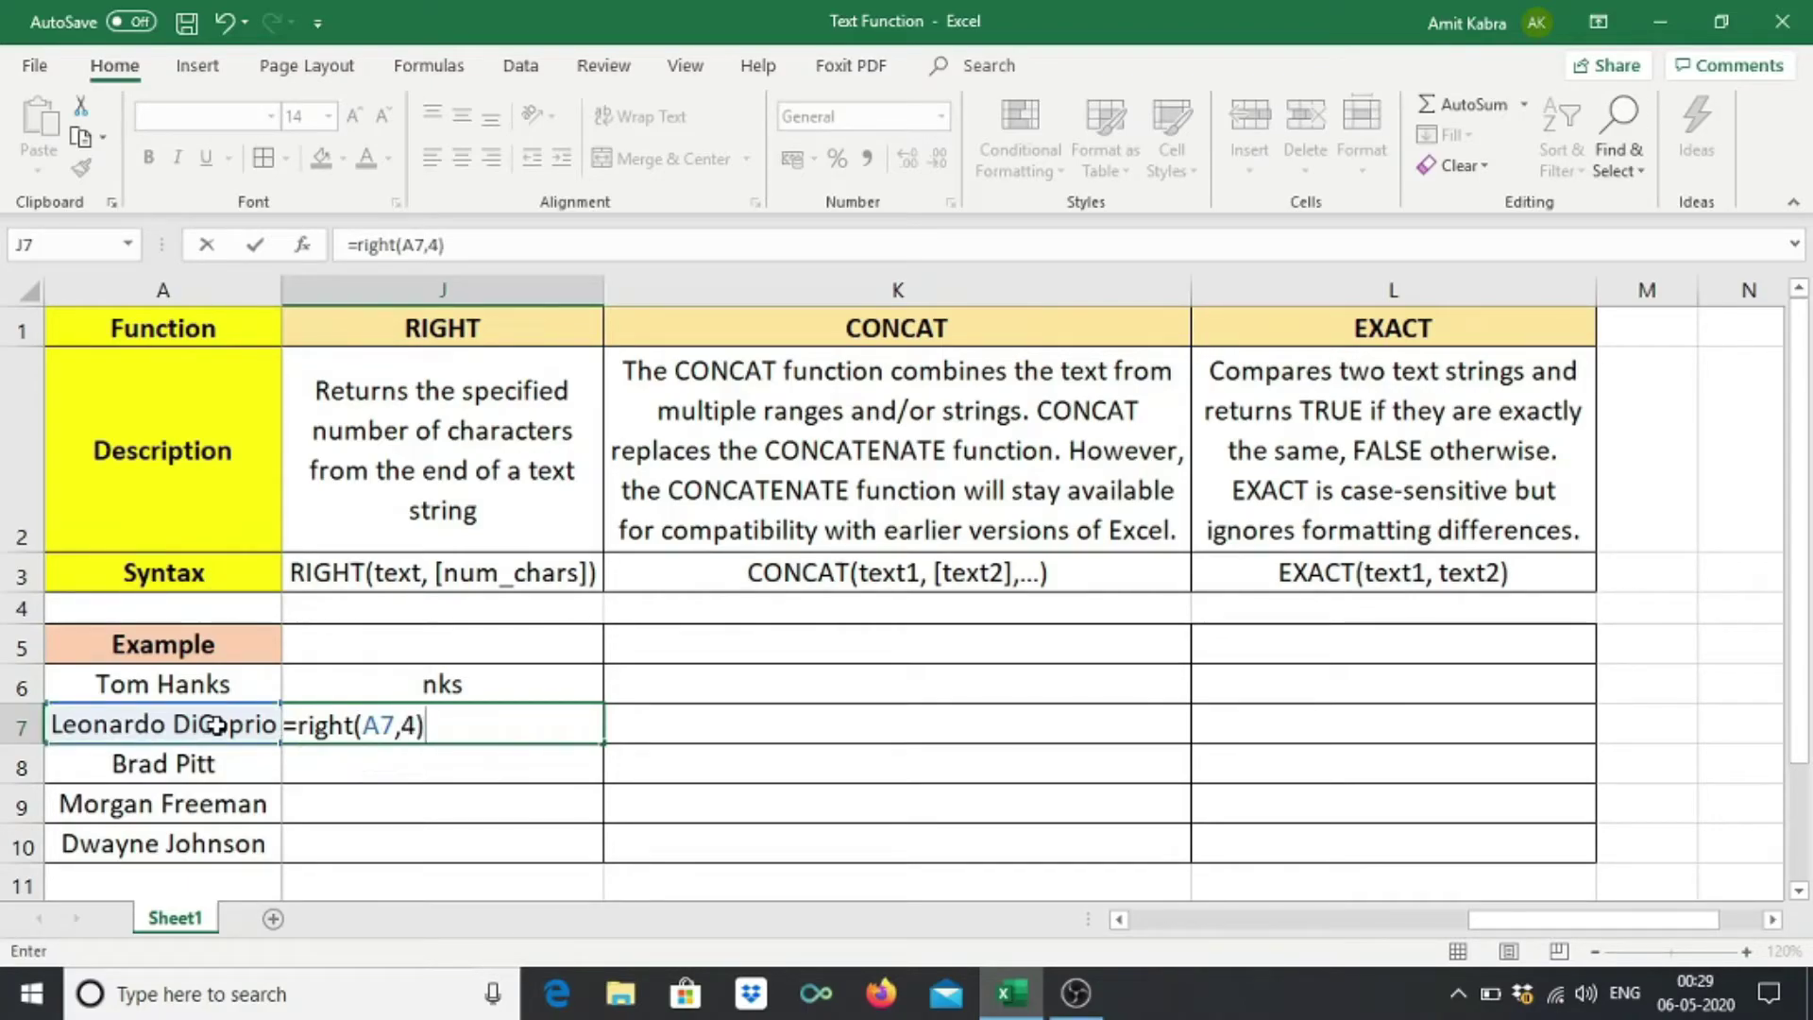
{"action": "key", "text": "Return"}
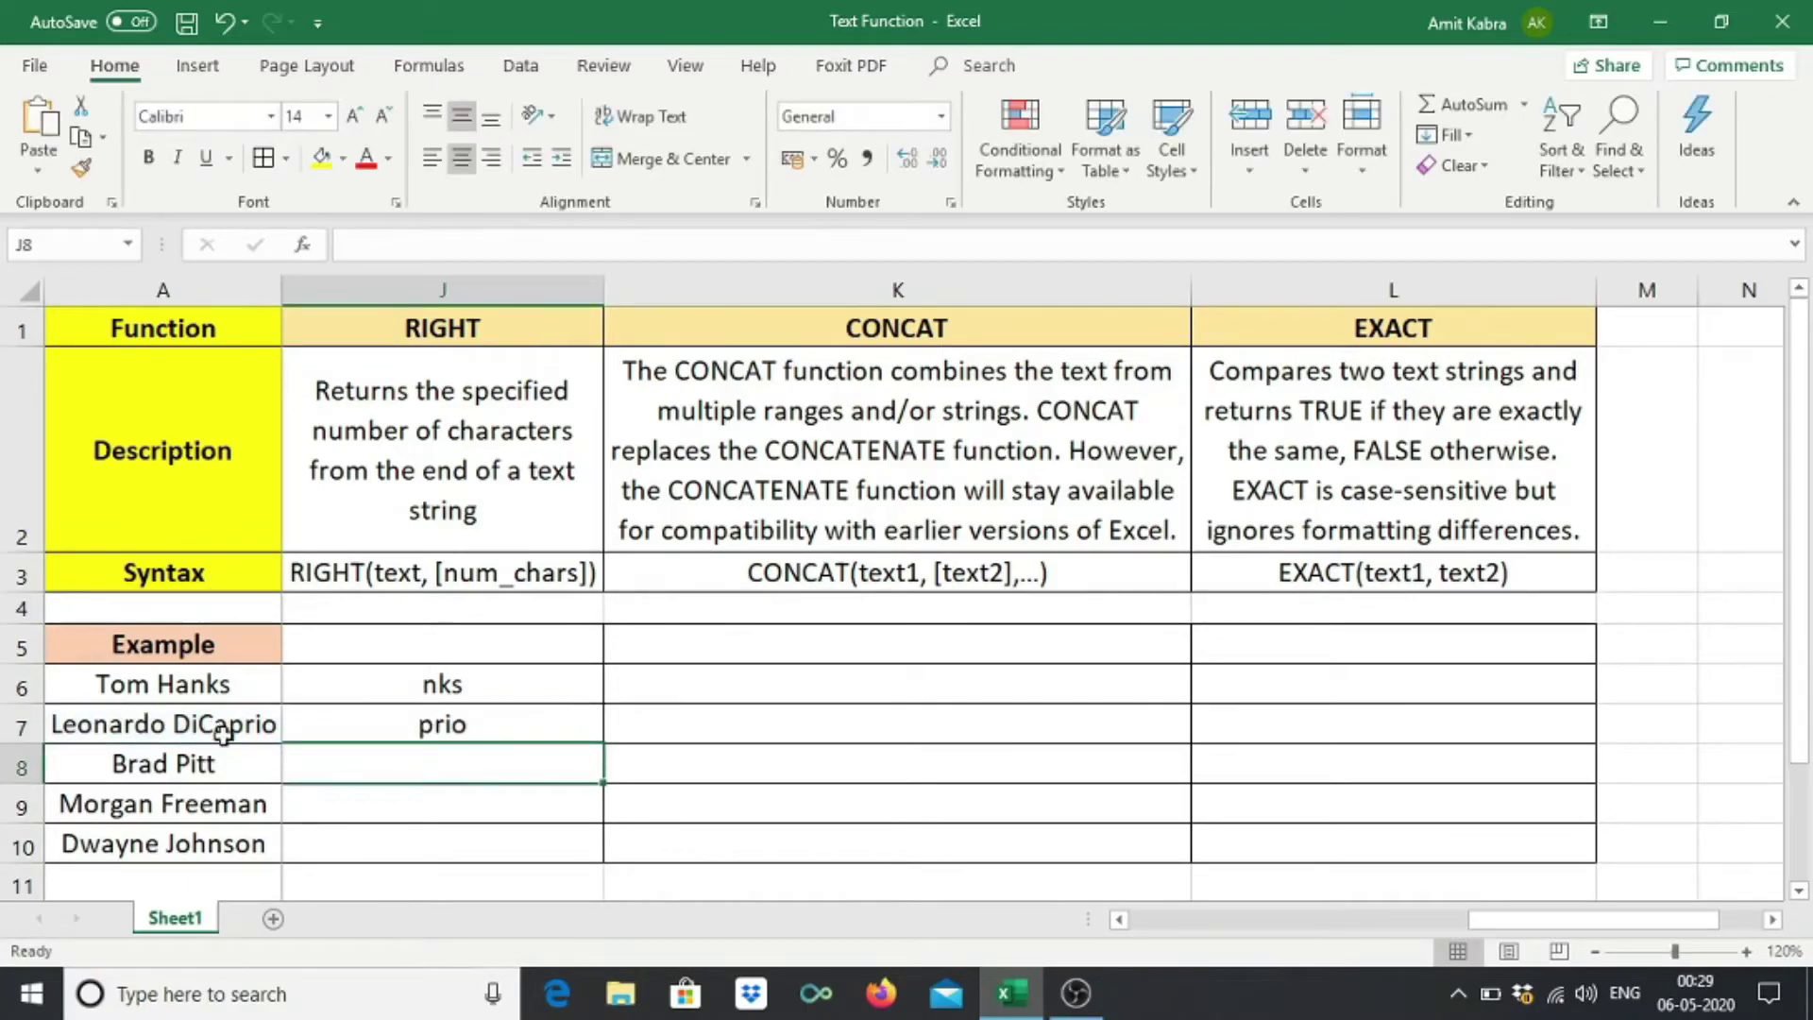
{"action": "left_click", "coordinate": [380, 727]}
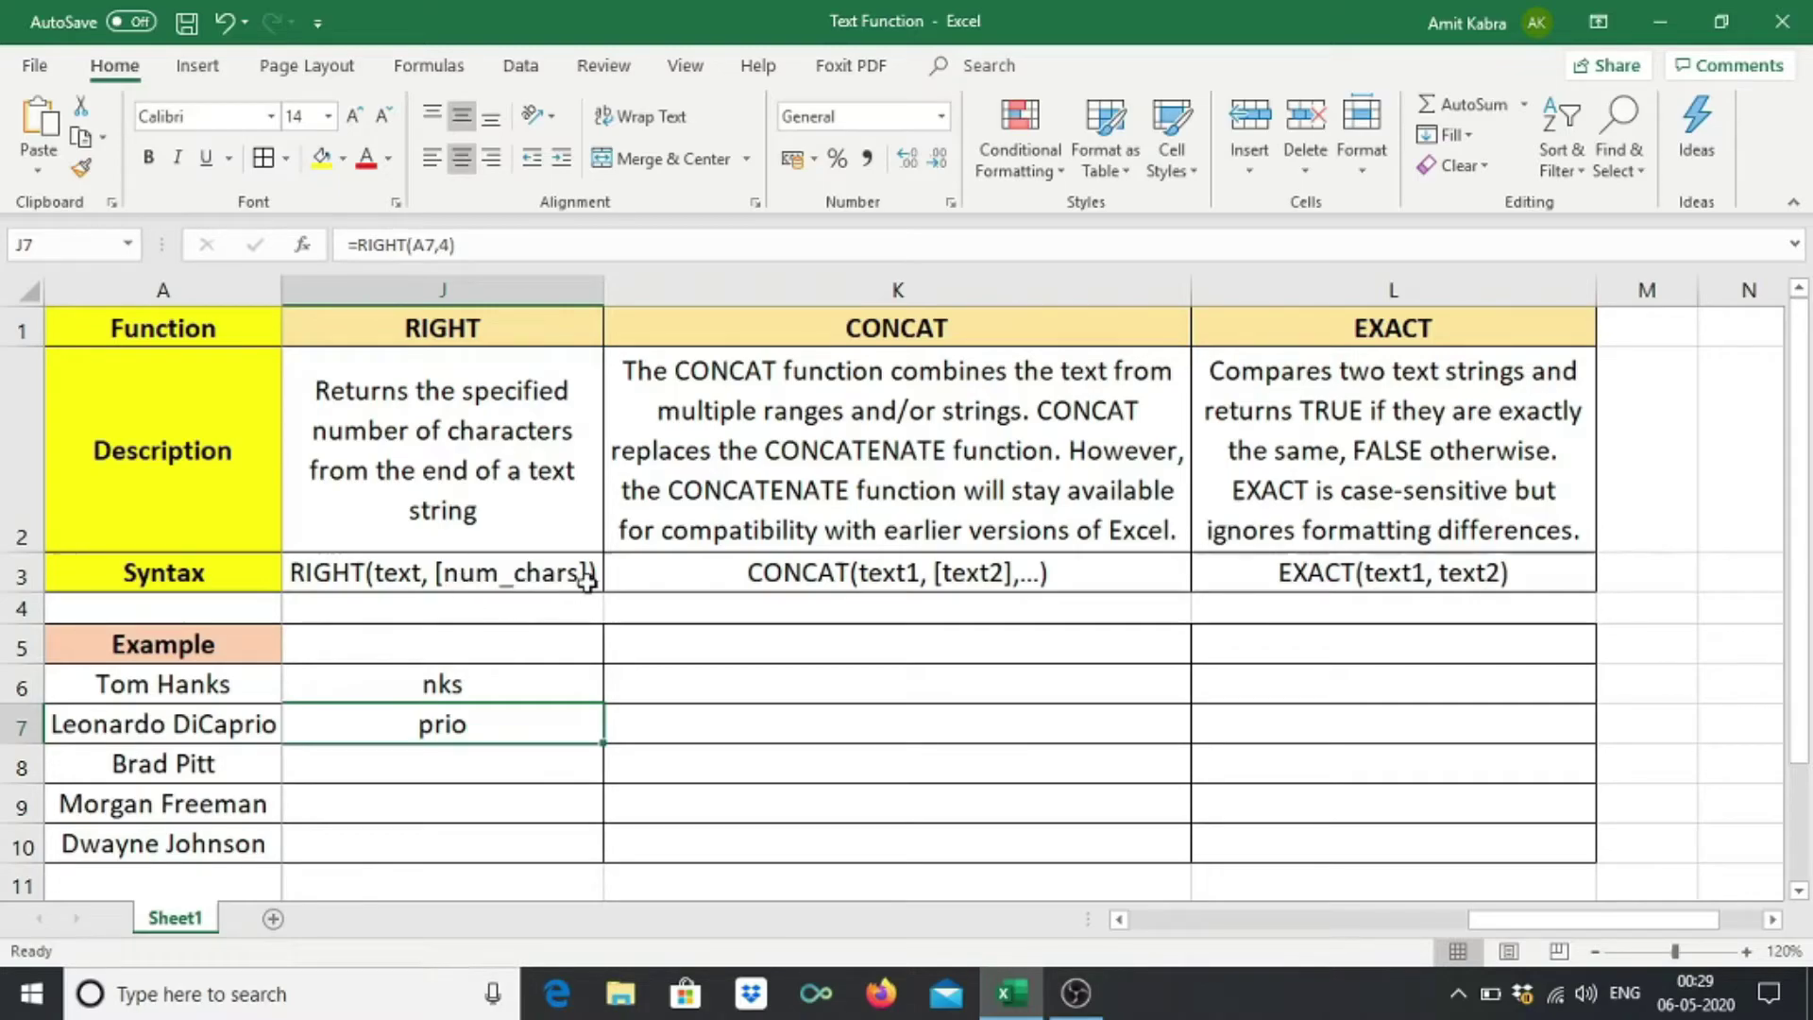
Enter =RIGHT(A8,LEN(A8)-FIND(" ",A8)) in cell J8 to extract the last name from that row's example name.
{"action": "left_click", "coordinate": [457, 760]}
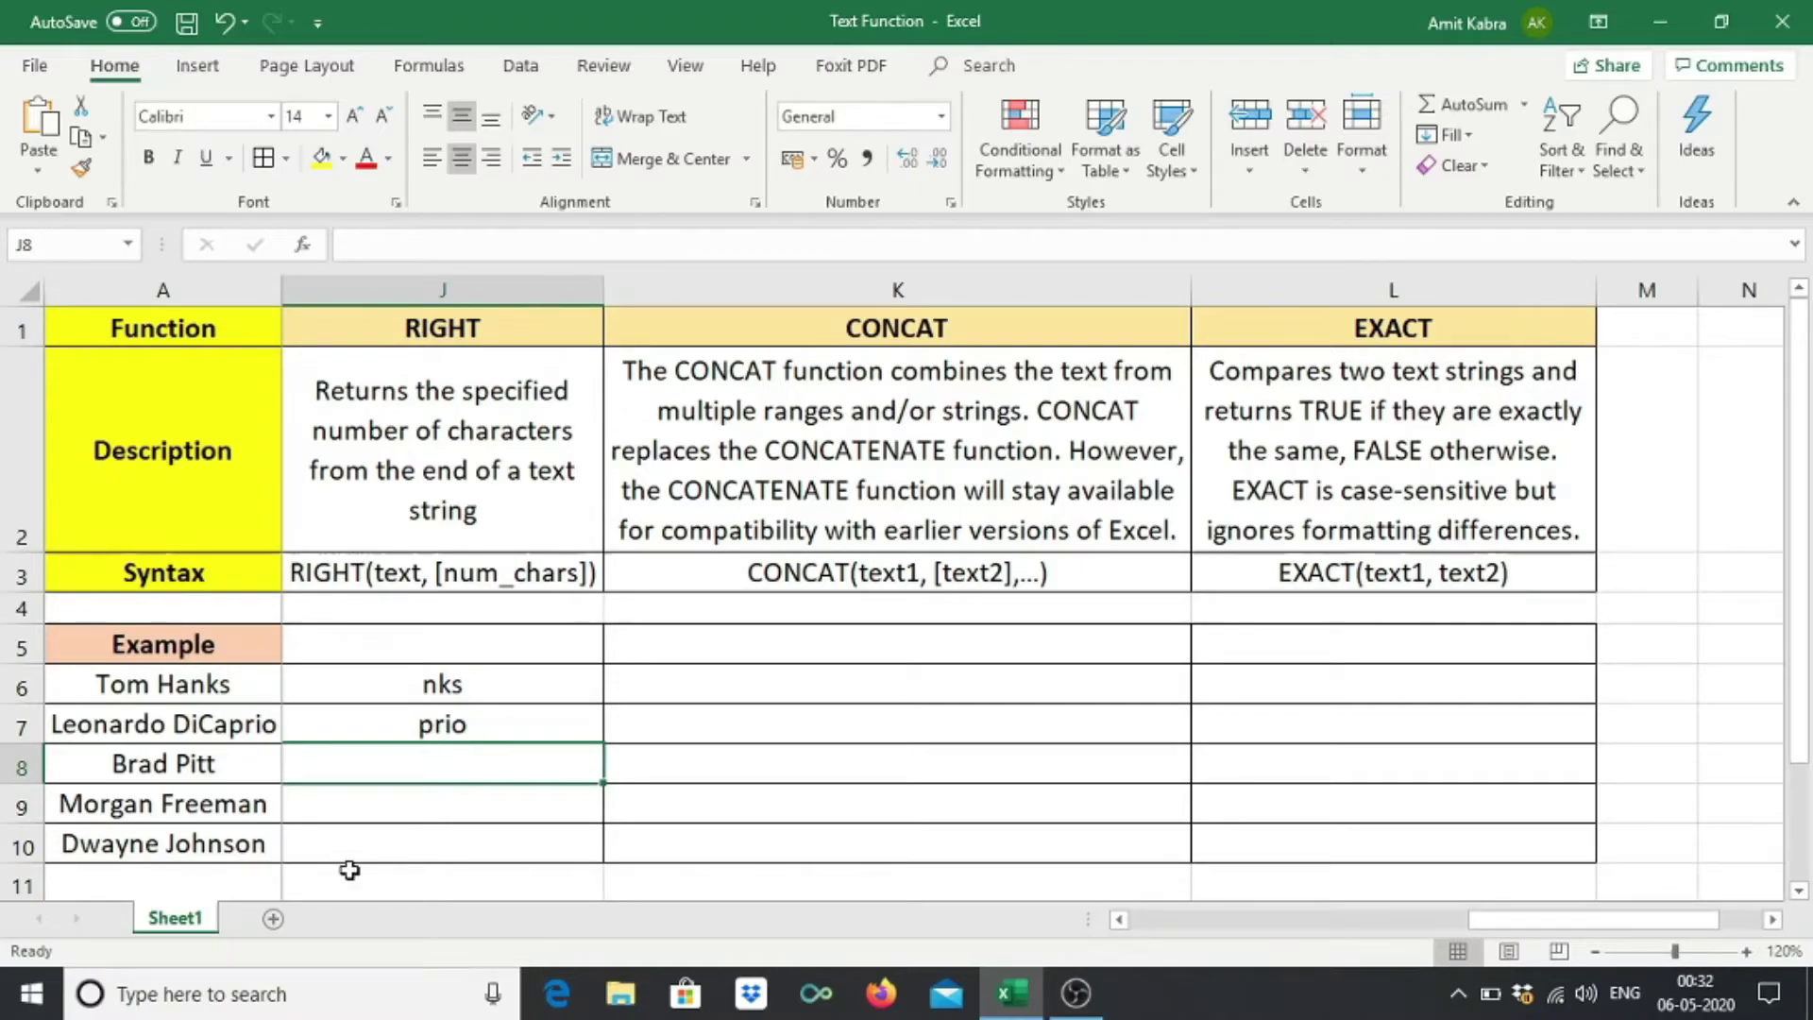
{"action": "type", "text": "="}
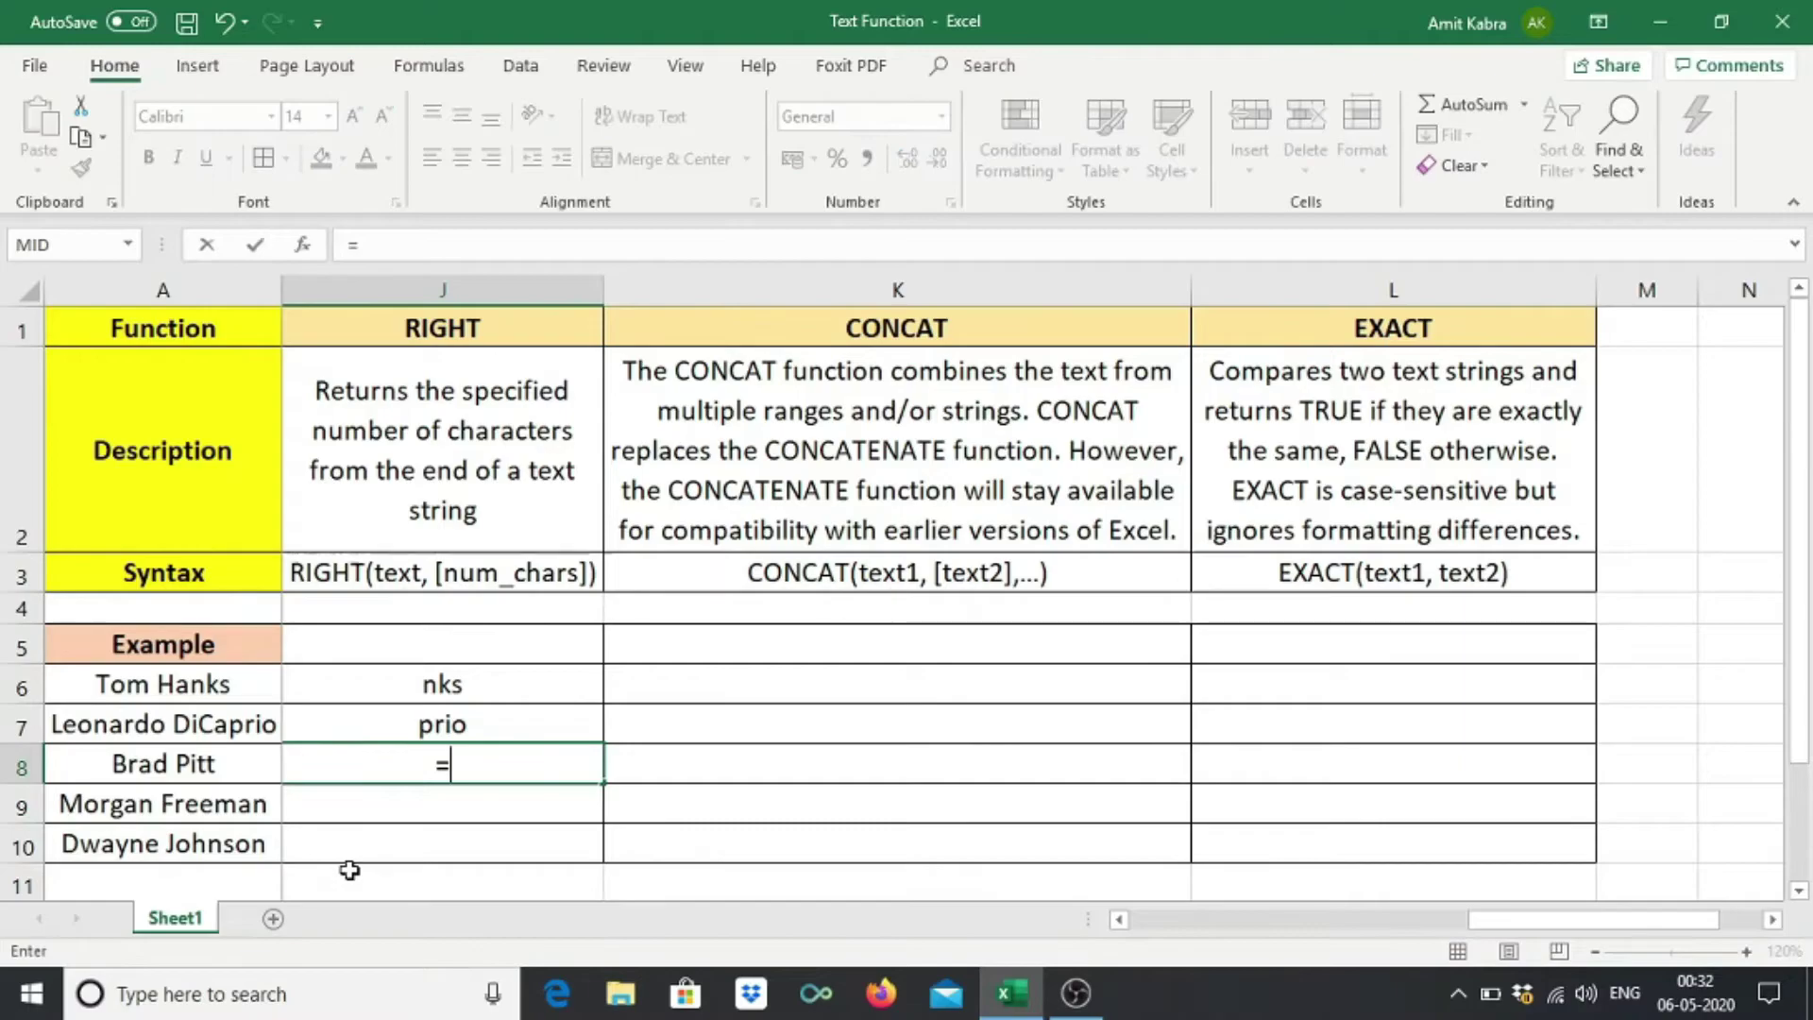
{"action": "type", "text": "ri"}
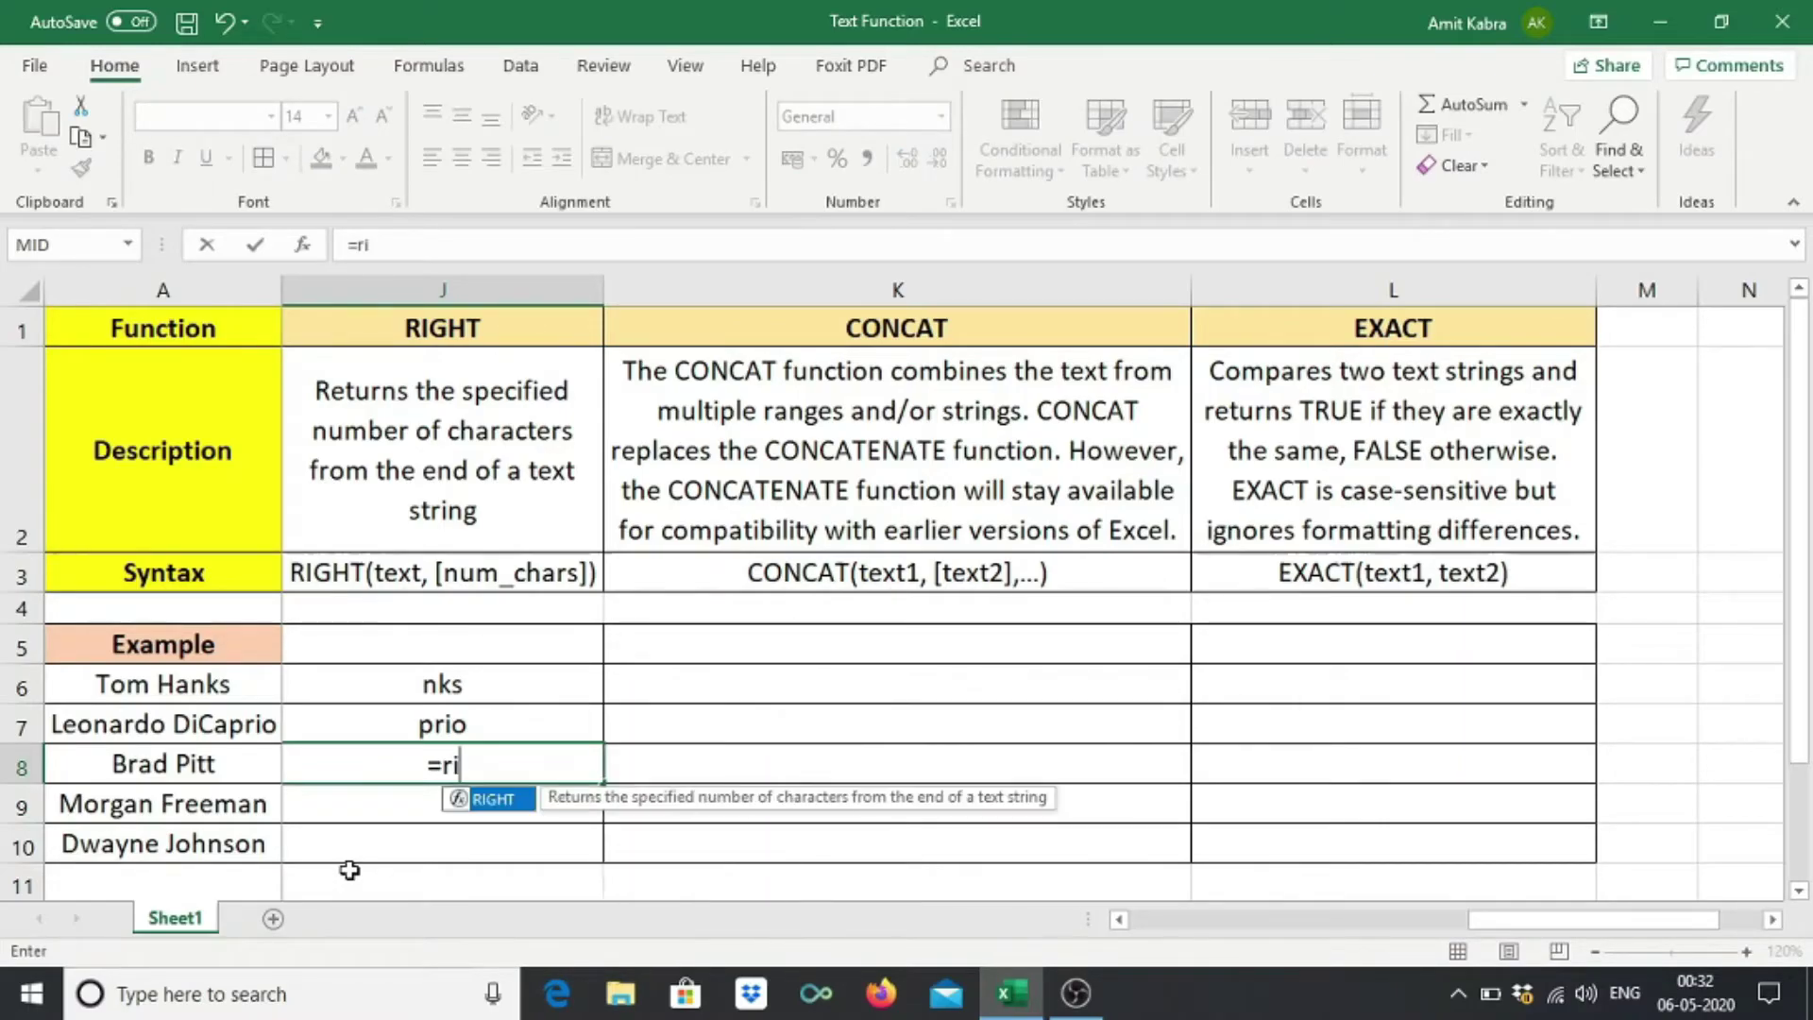
{"action": "type", "text": "ght("}
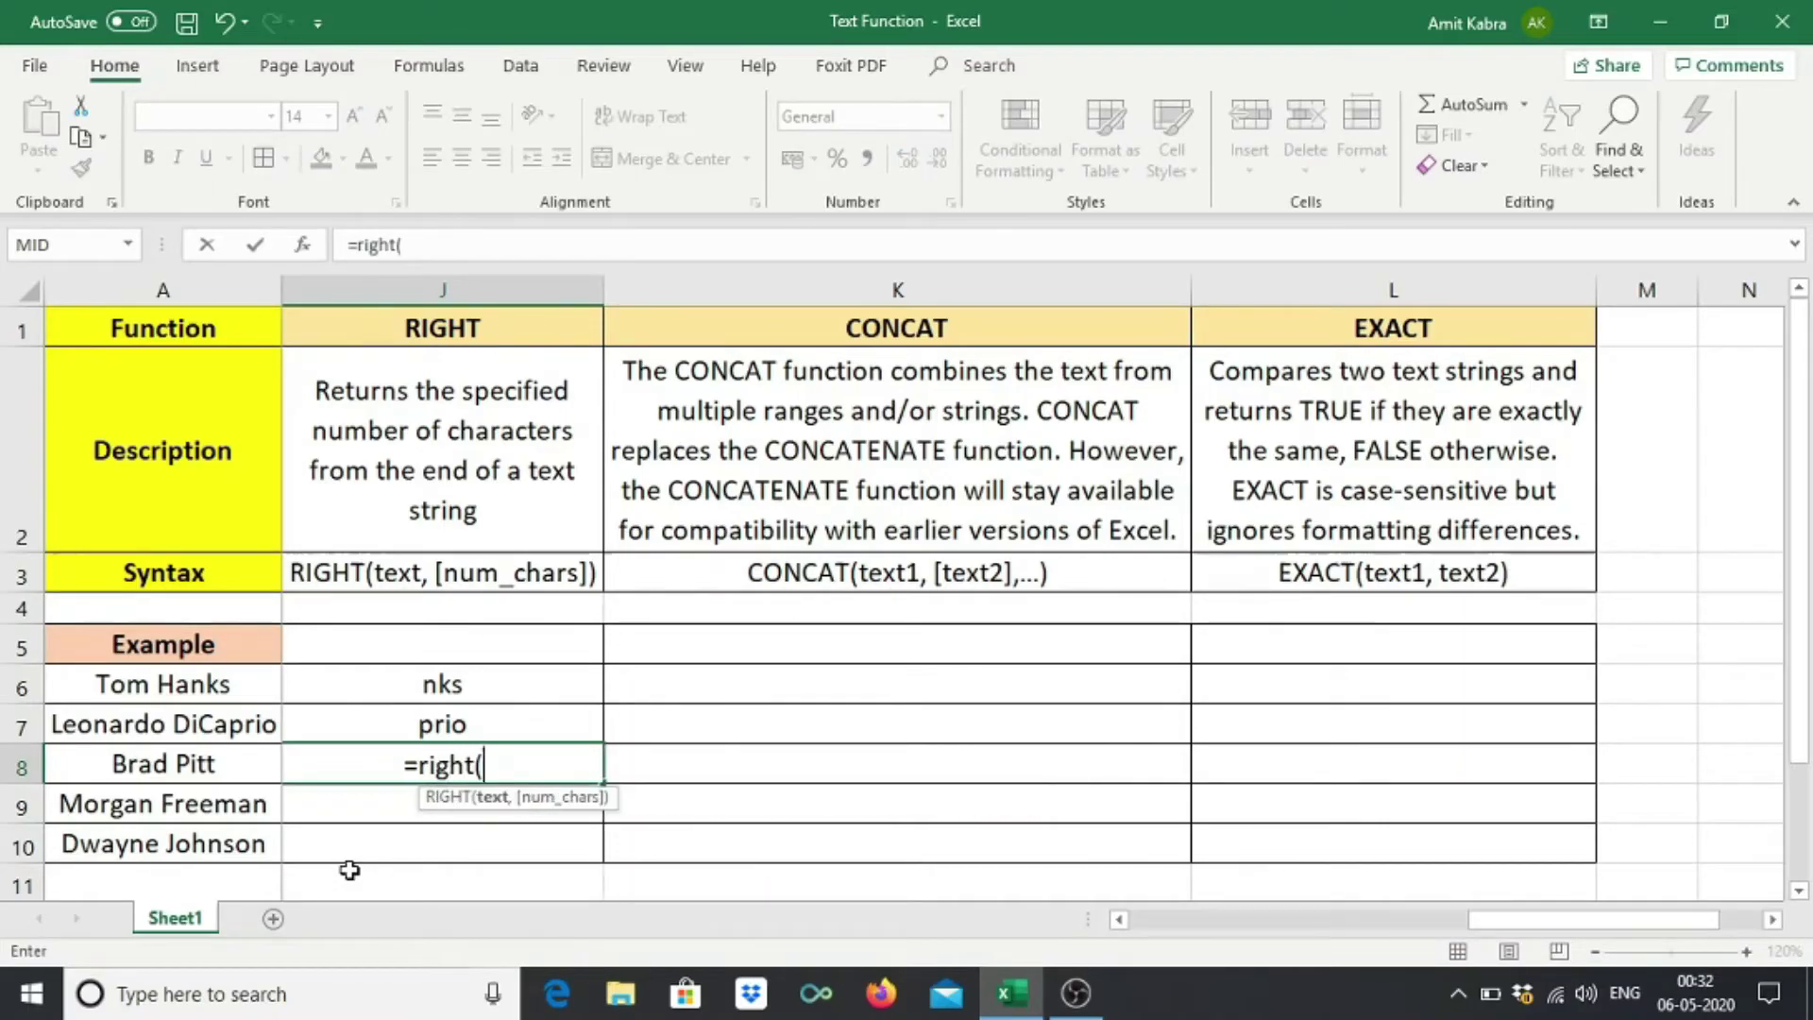
{"action": "left_click", "coordinate": [191, 767]}
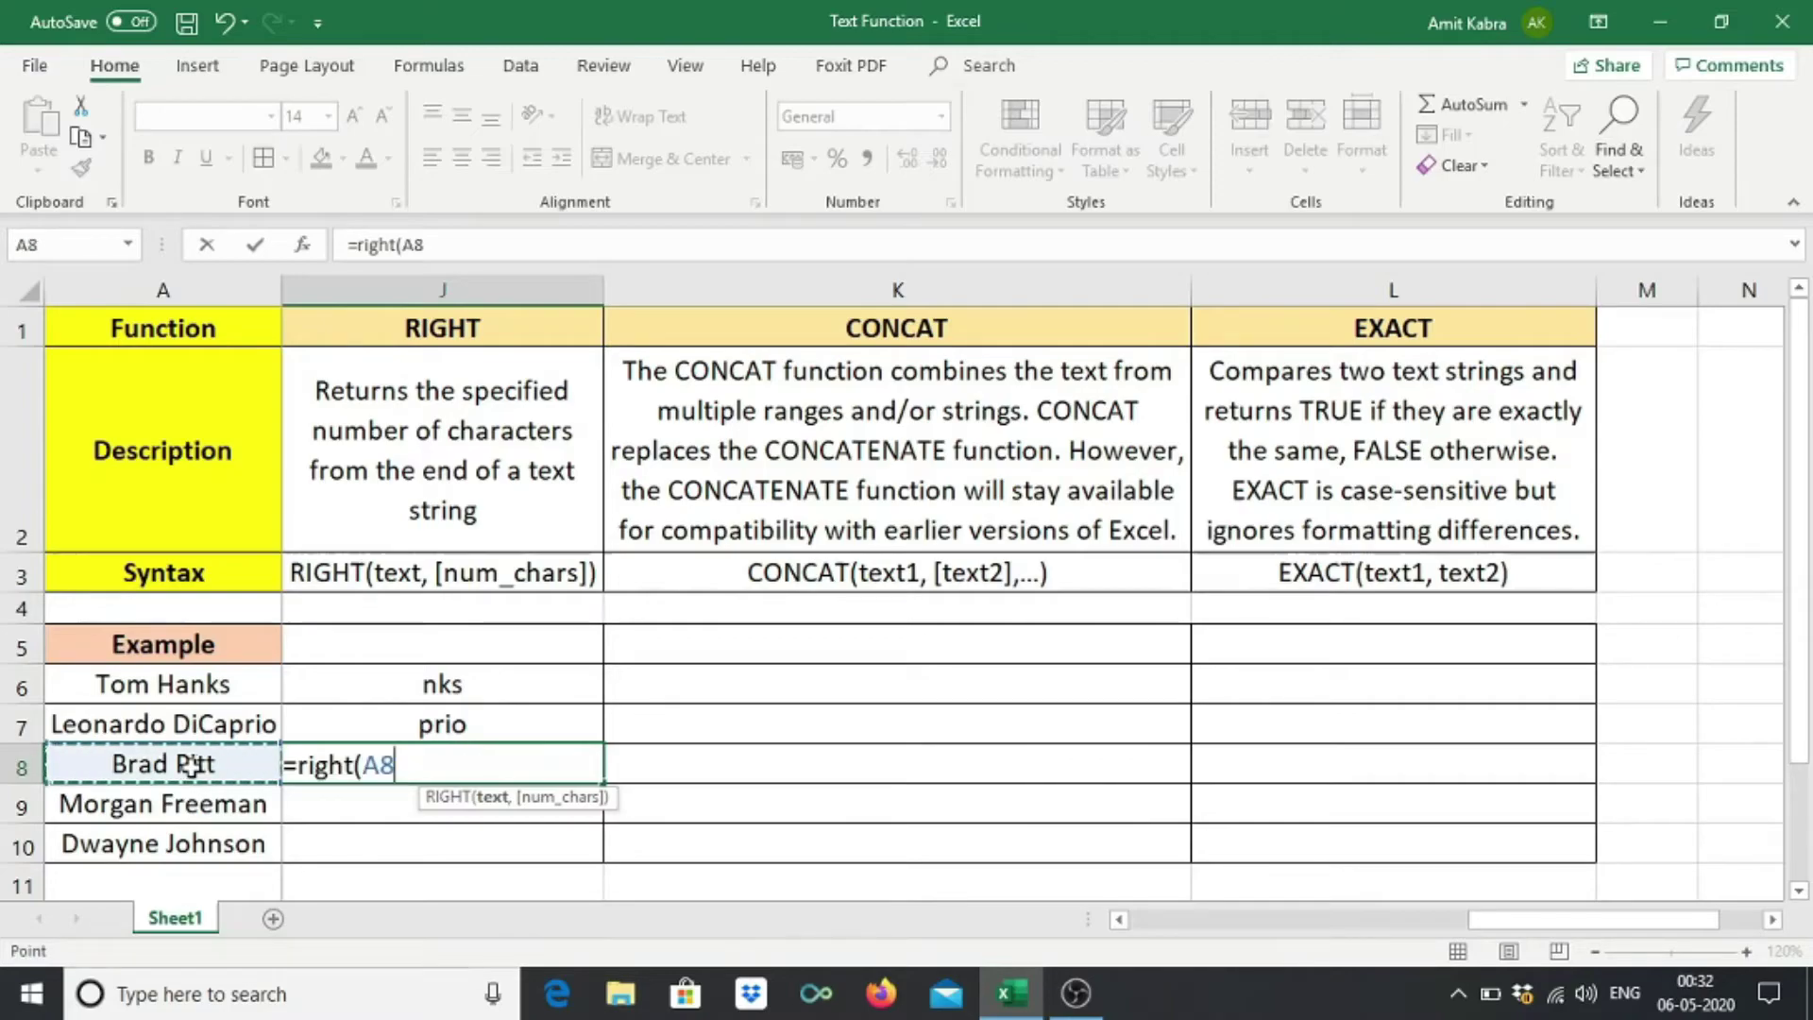
{"action": "type", "text": ","}
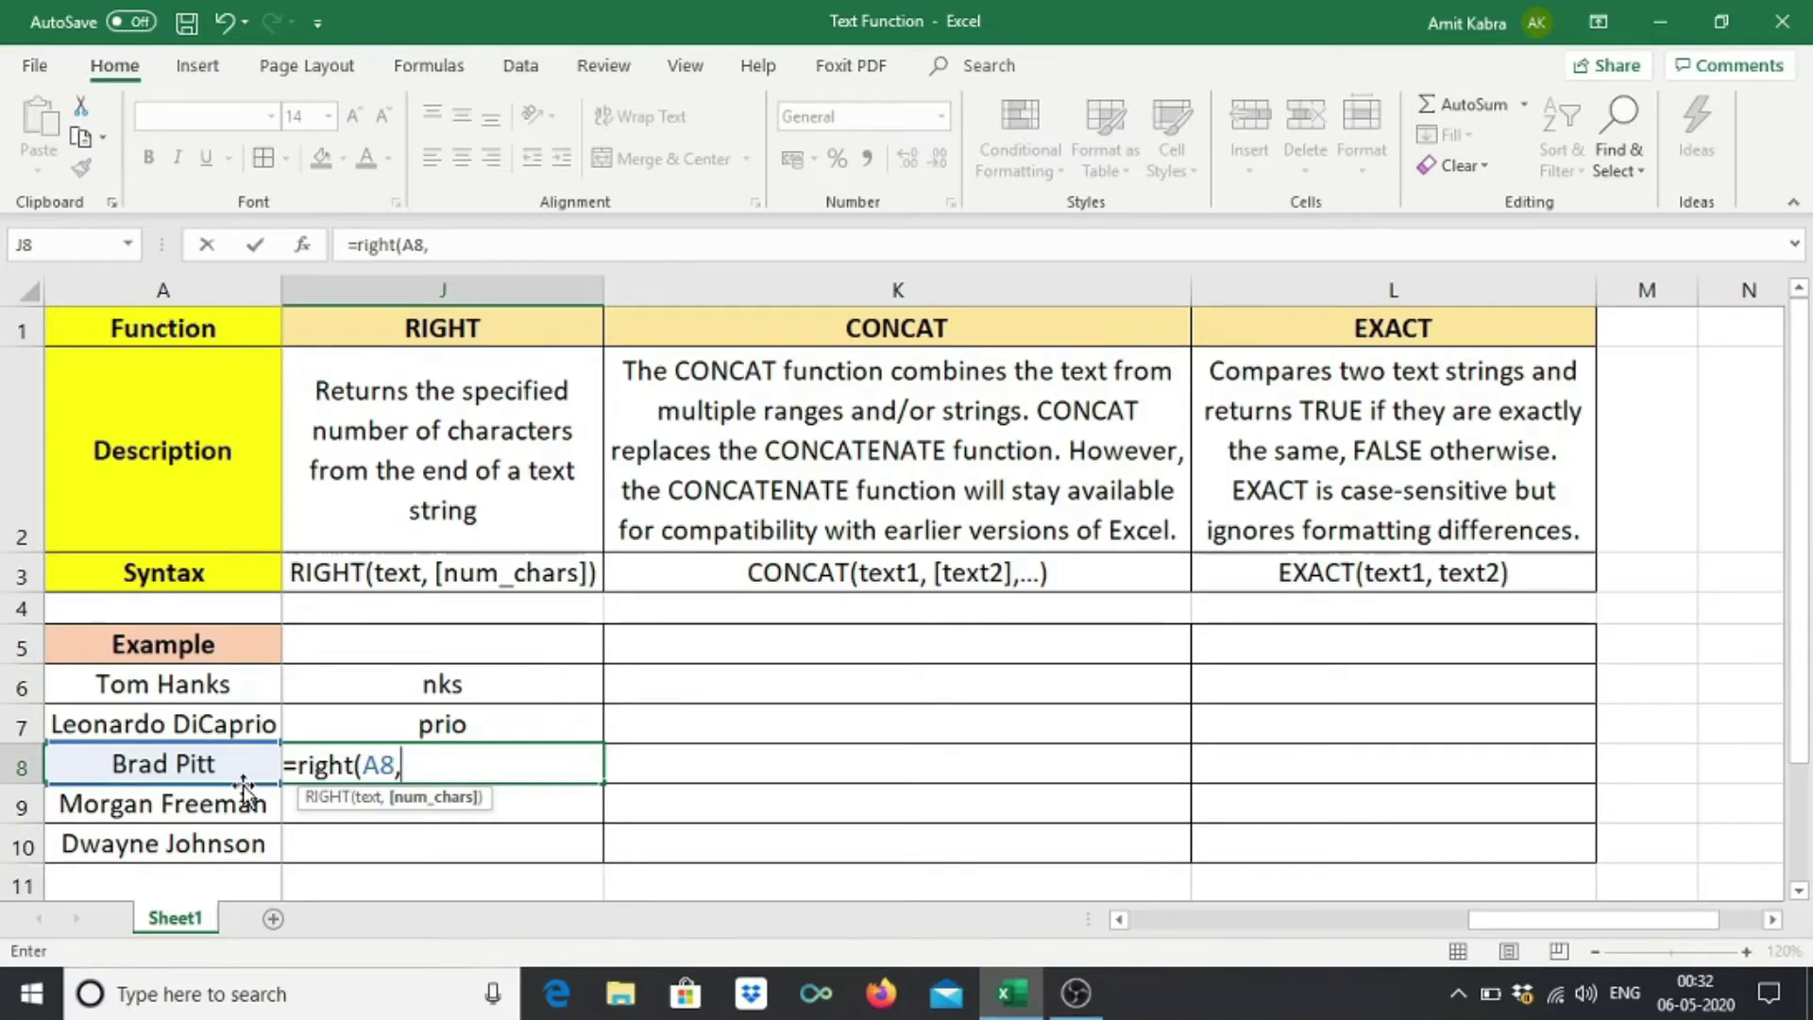
{"action": "type", "text": "le"}
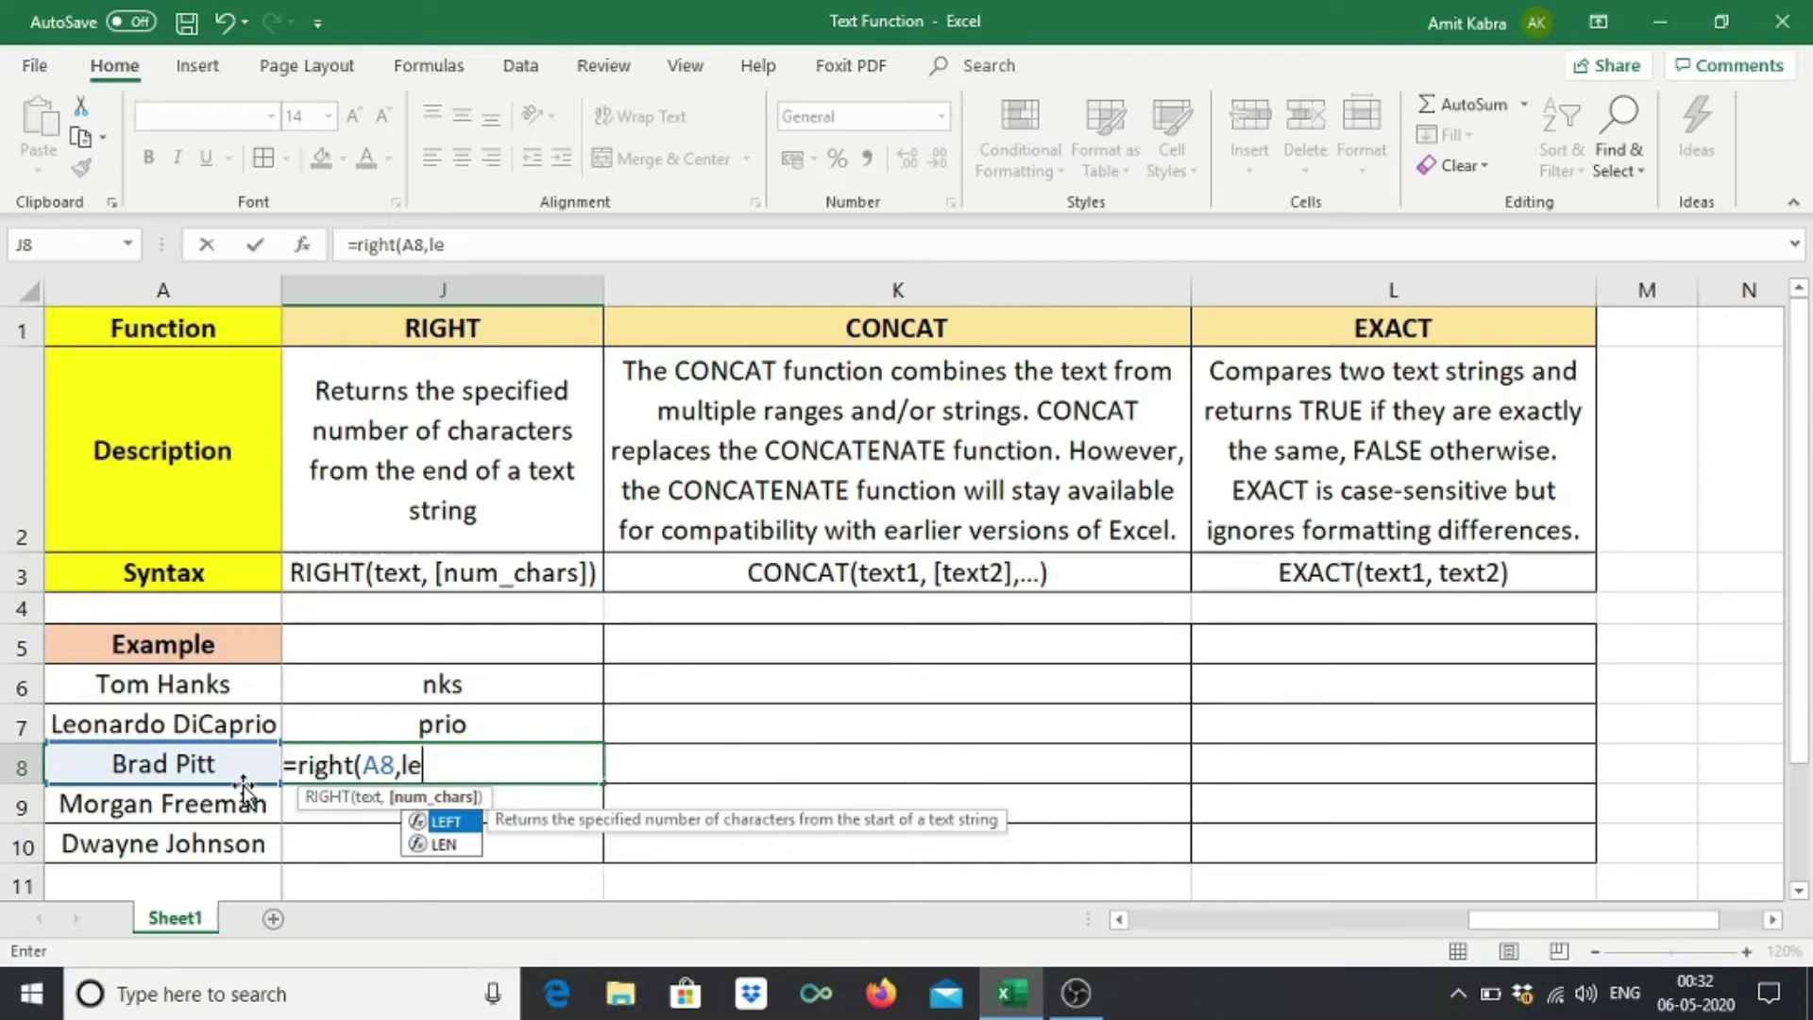
{"action": "type", "text": "n("}
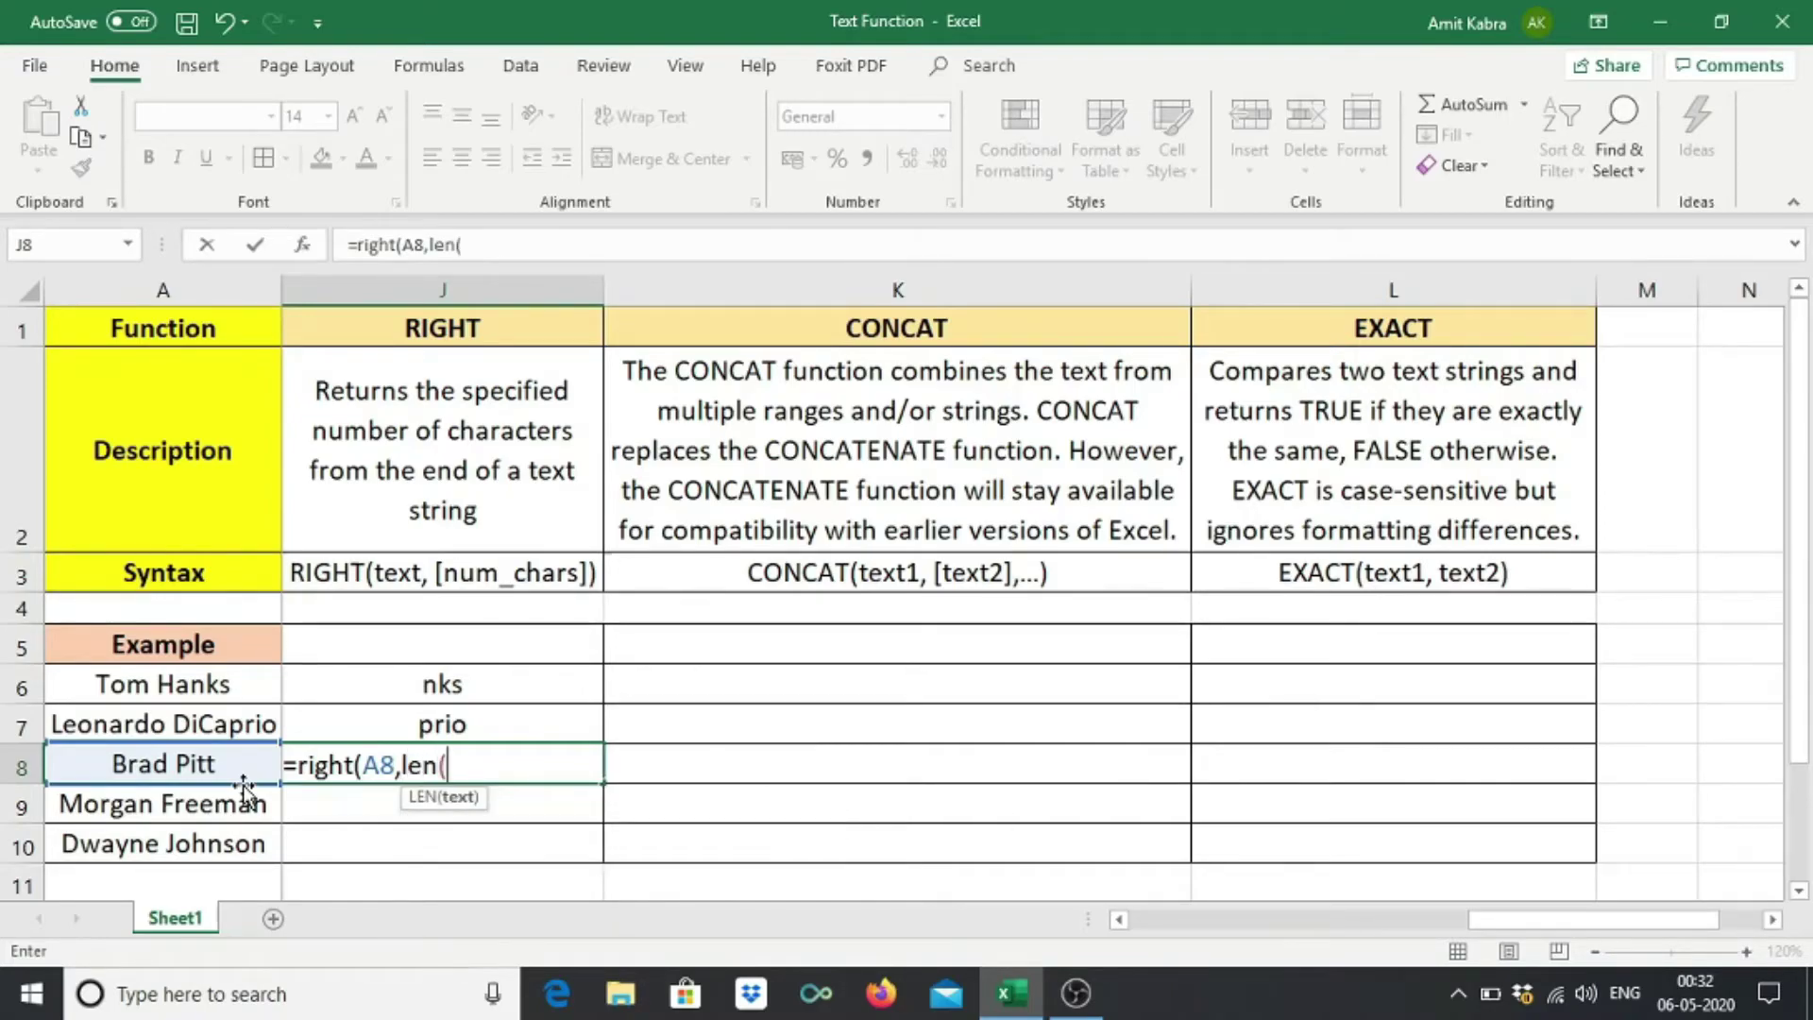
{"action": "left_click", "coordinate": [242, 770]}
{"action": "type", "text": ")"}
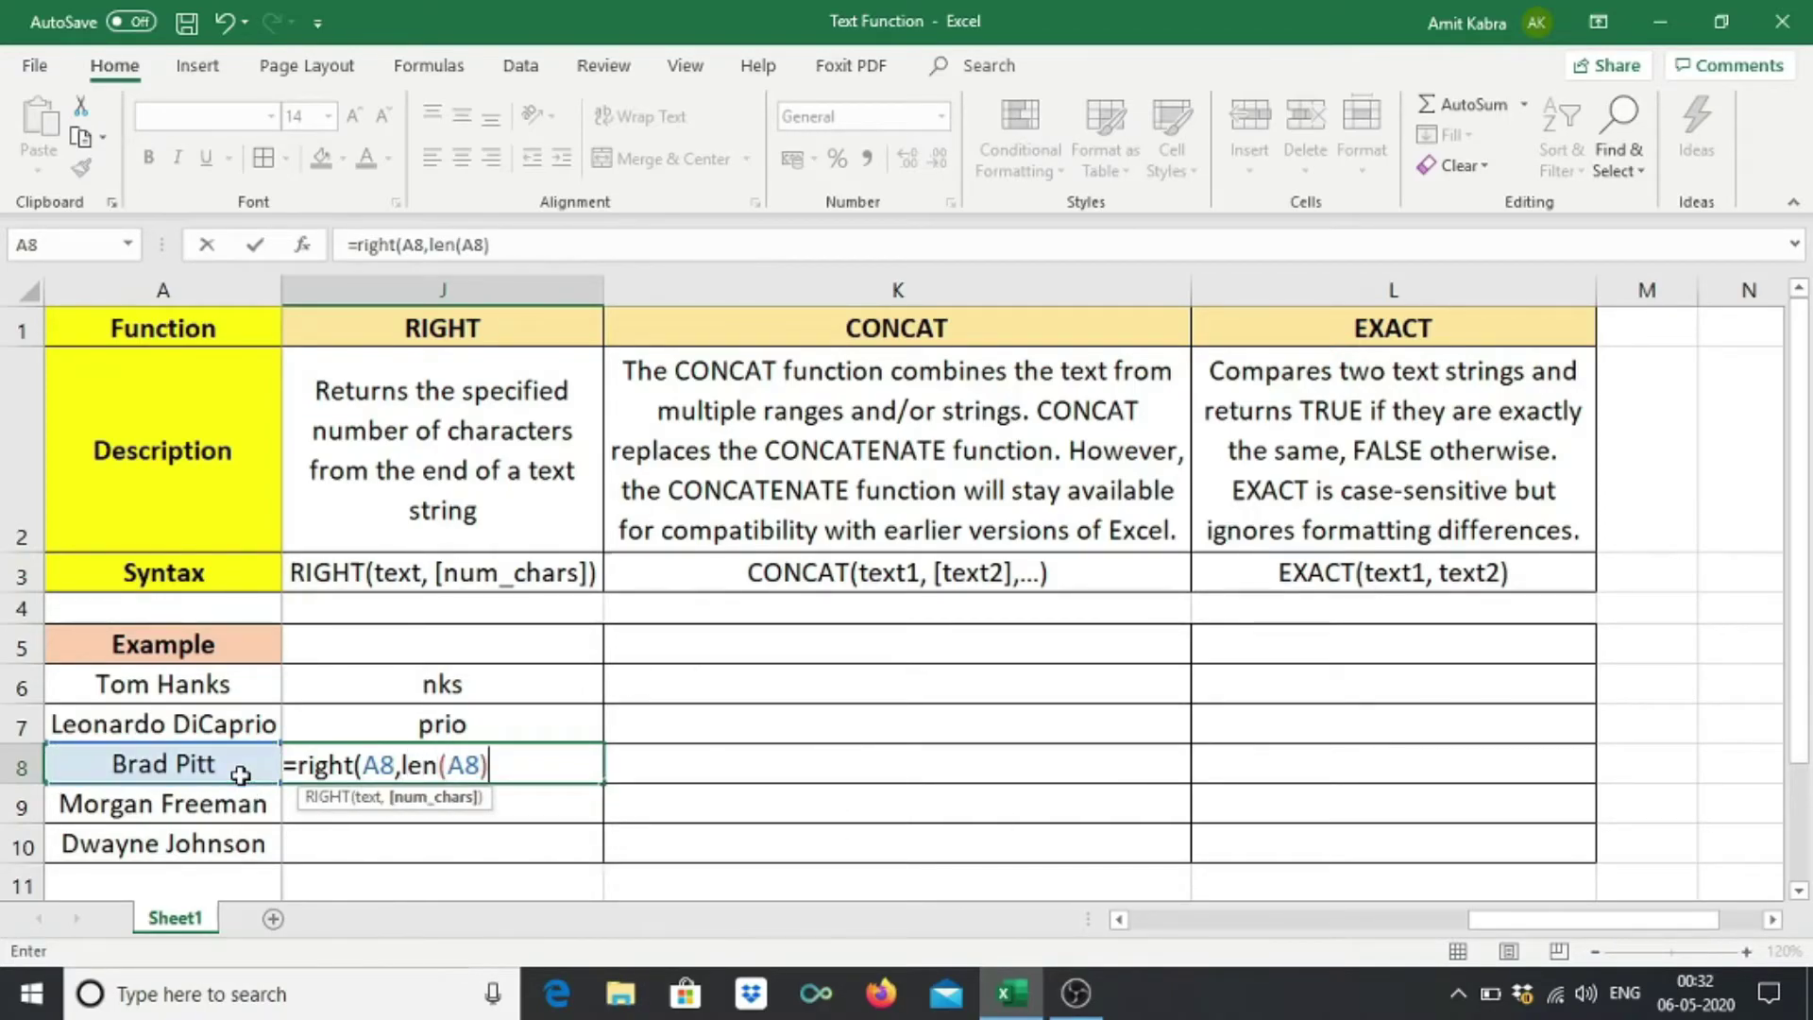
{"action": "type", "text": "-find"}
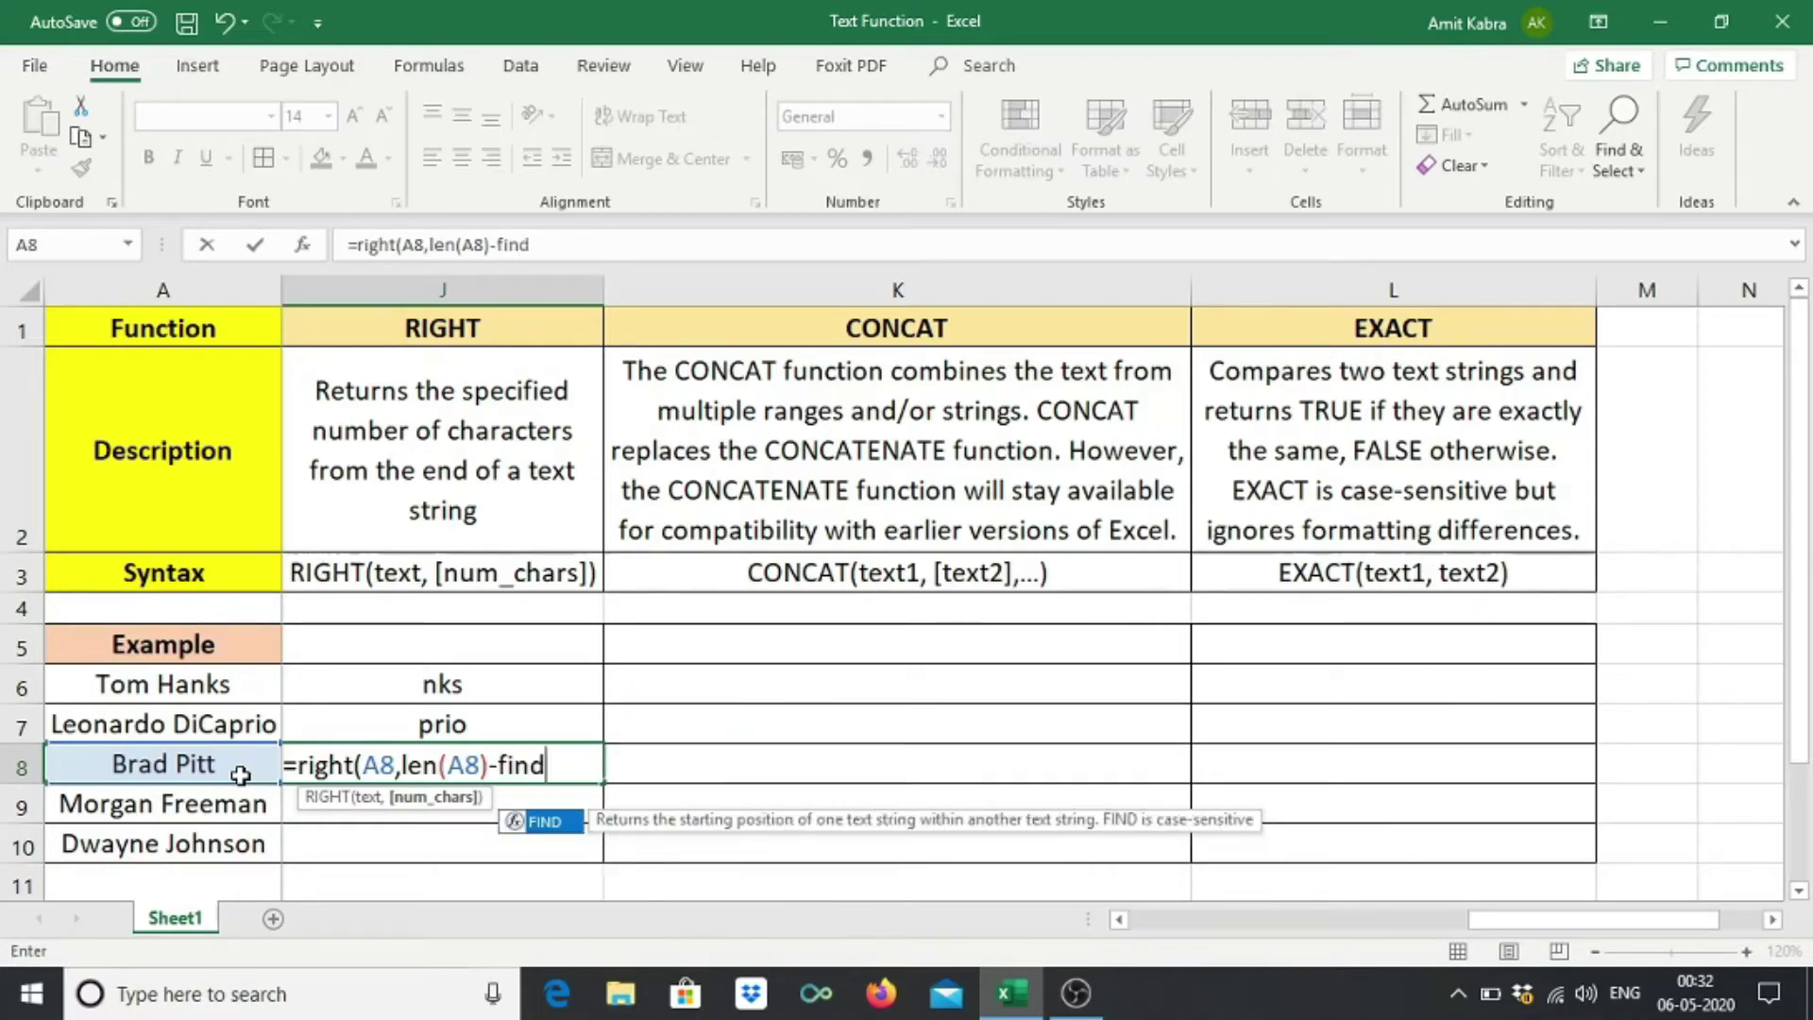
{"action": "type", "text": "("}
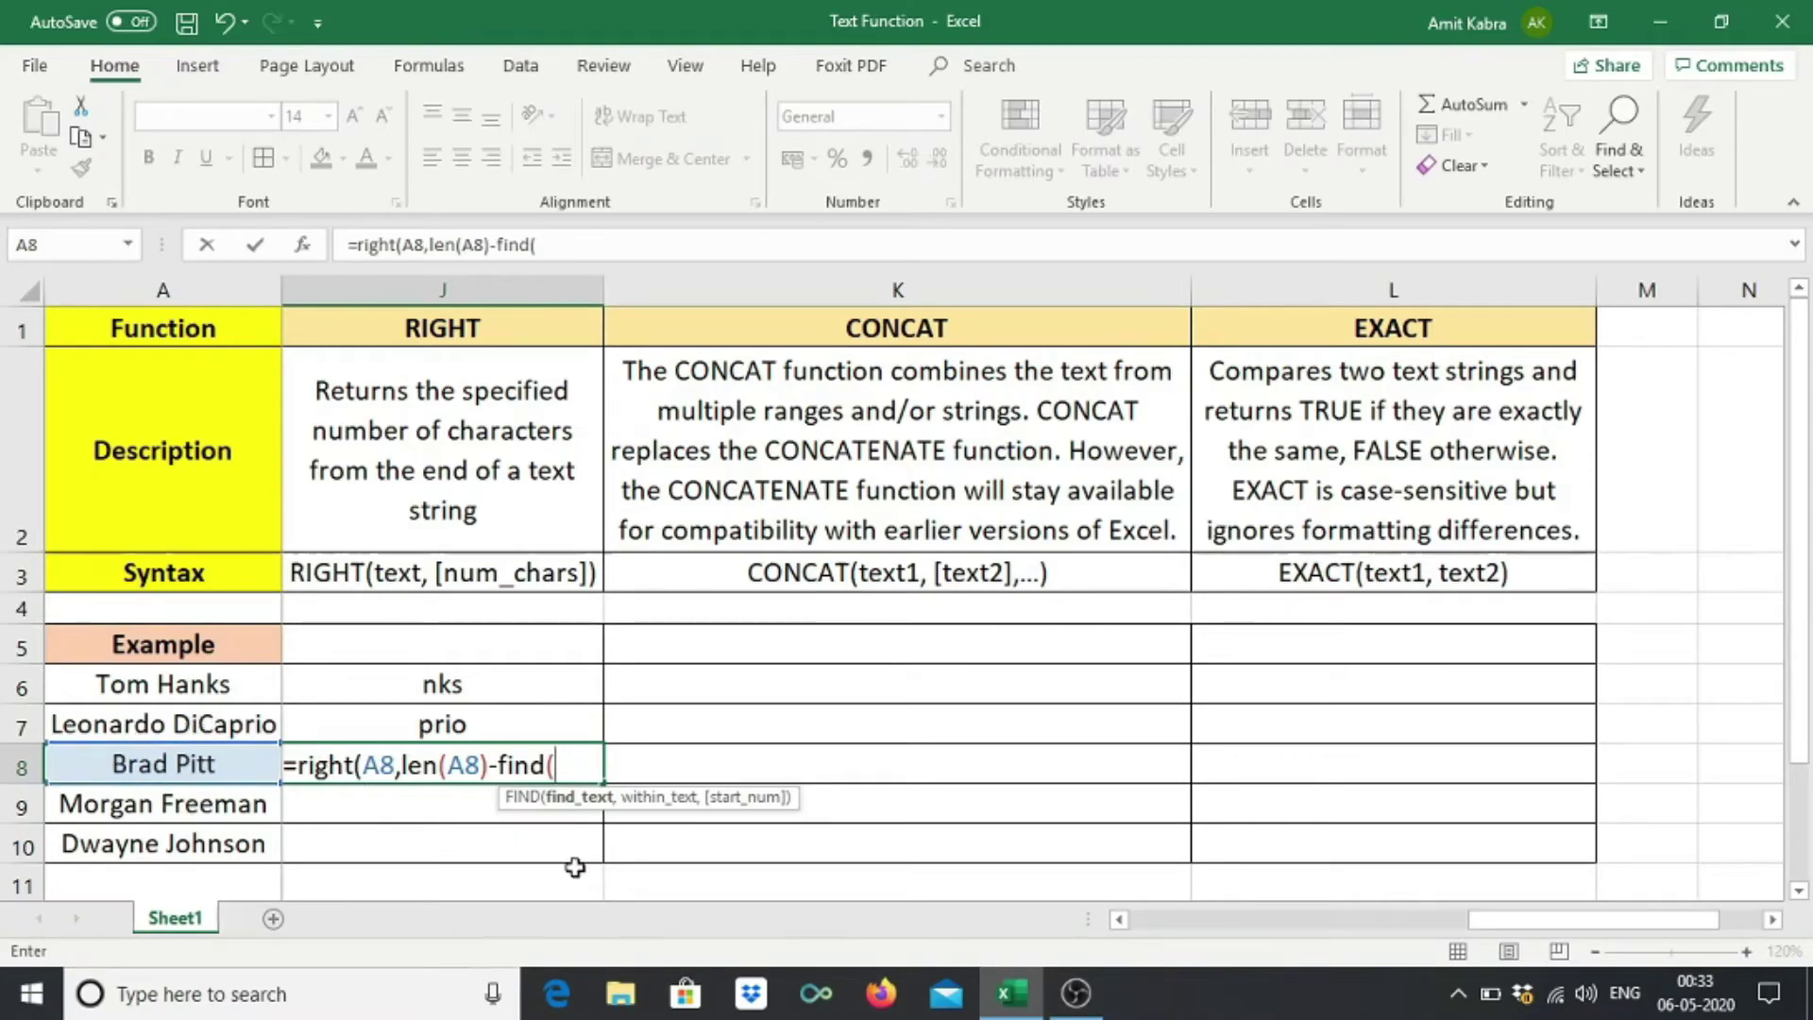
{"action": "type", "text": "\","}
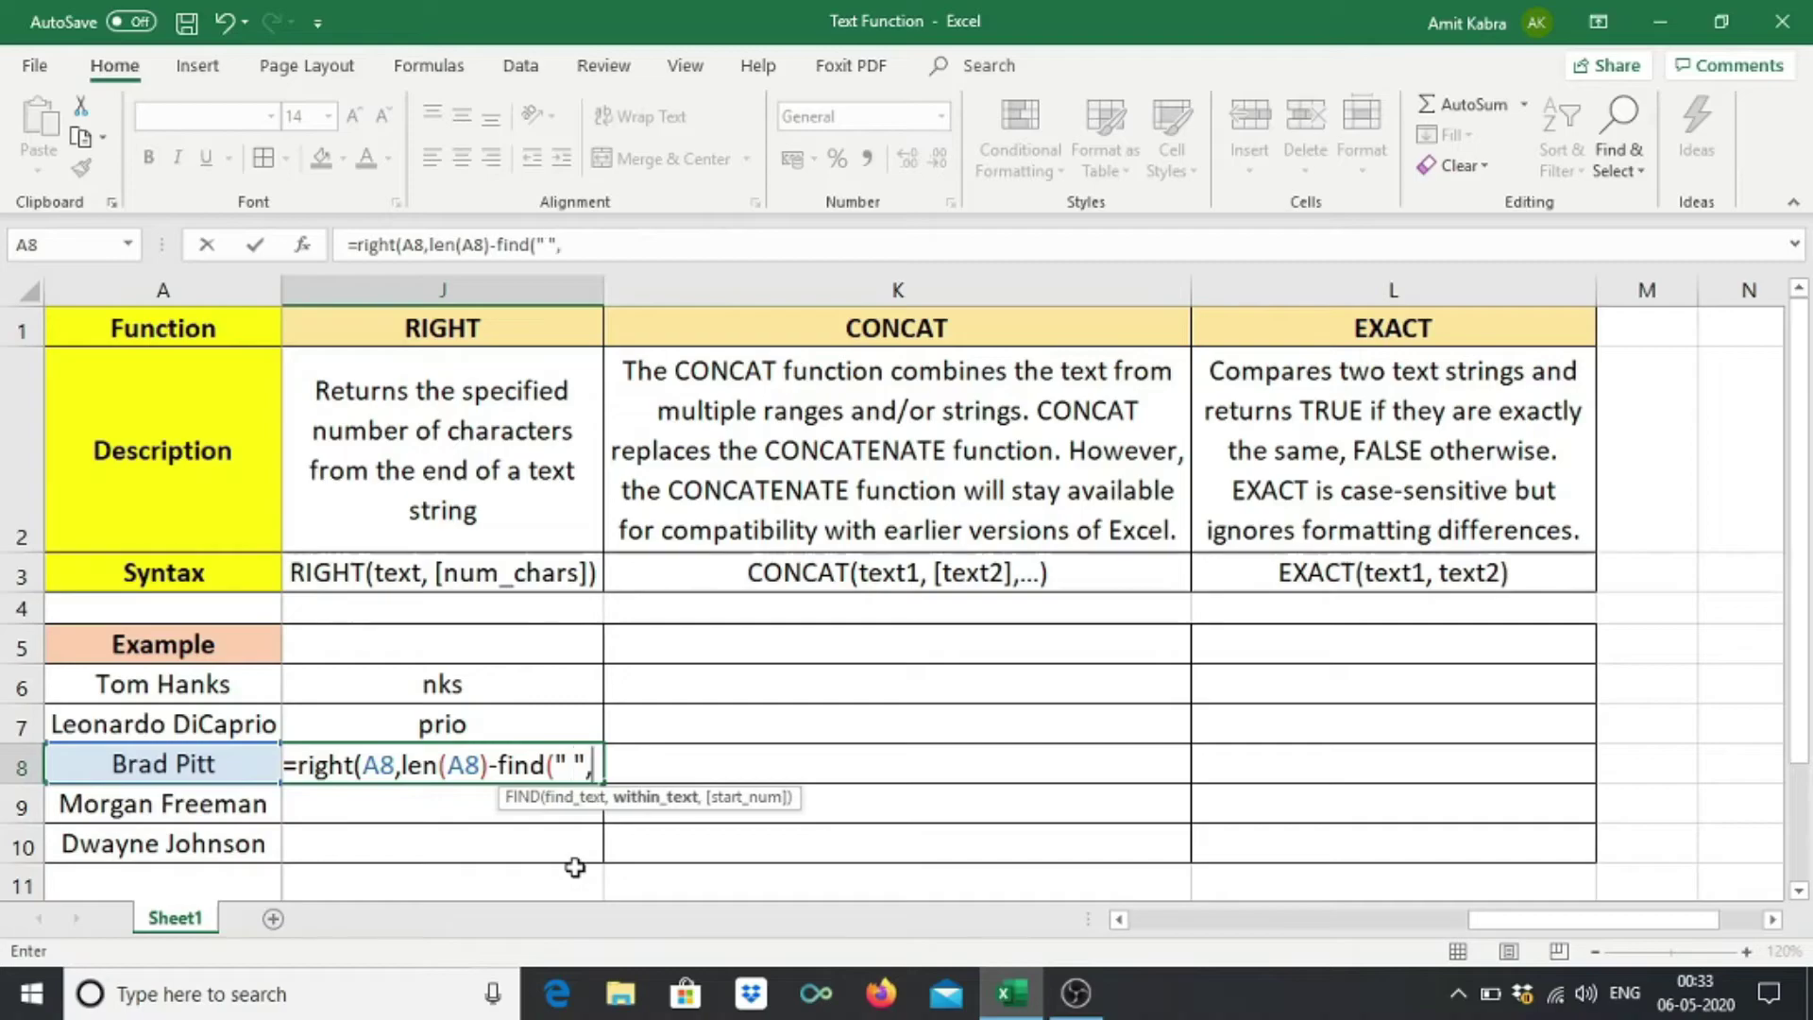
{"action": "left_click", "coordinate": [233, 764]}
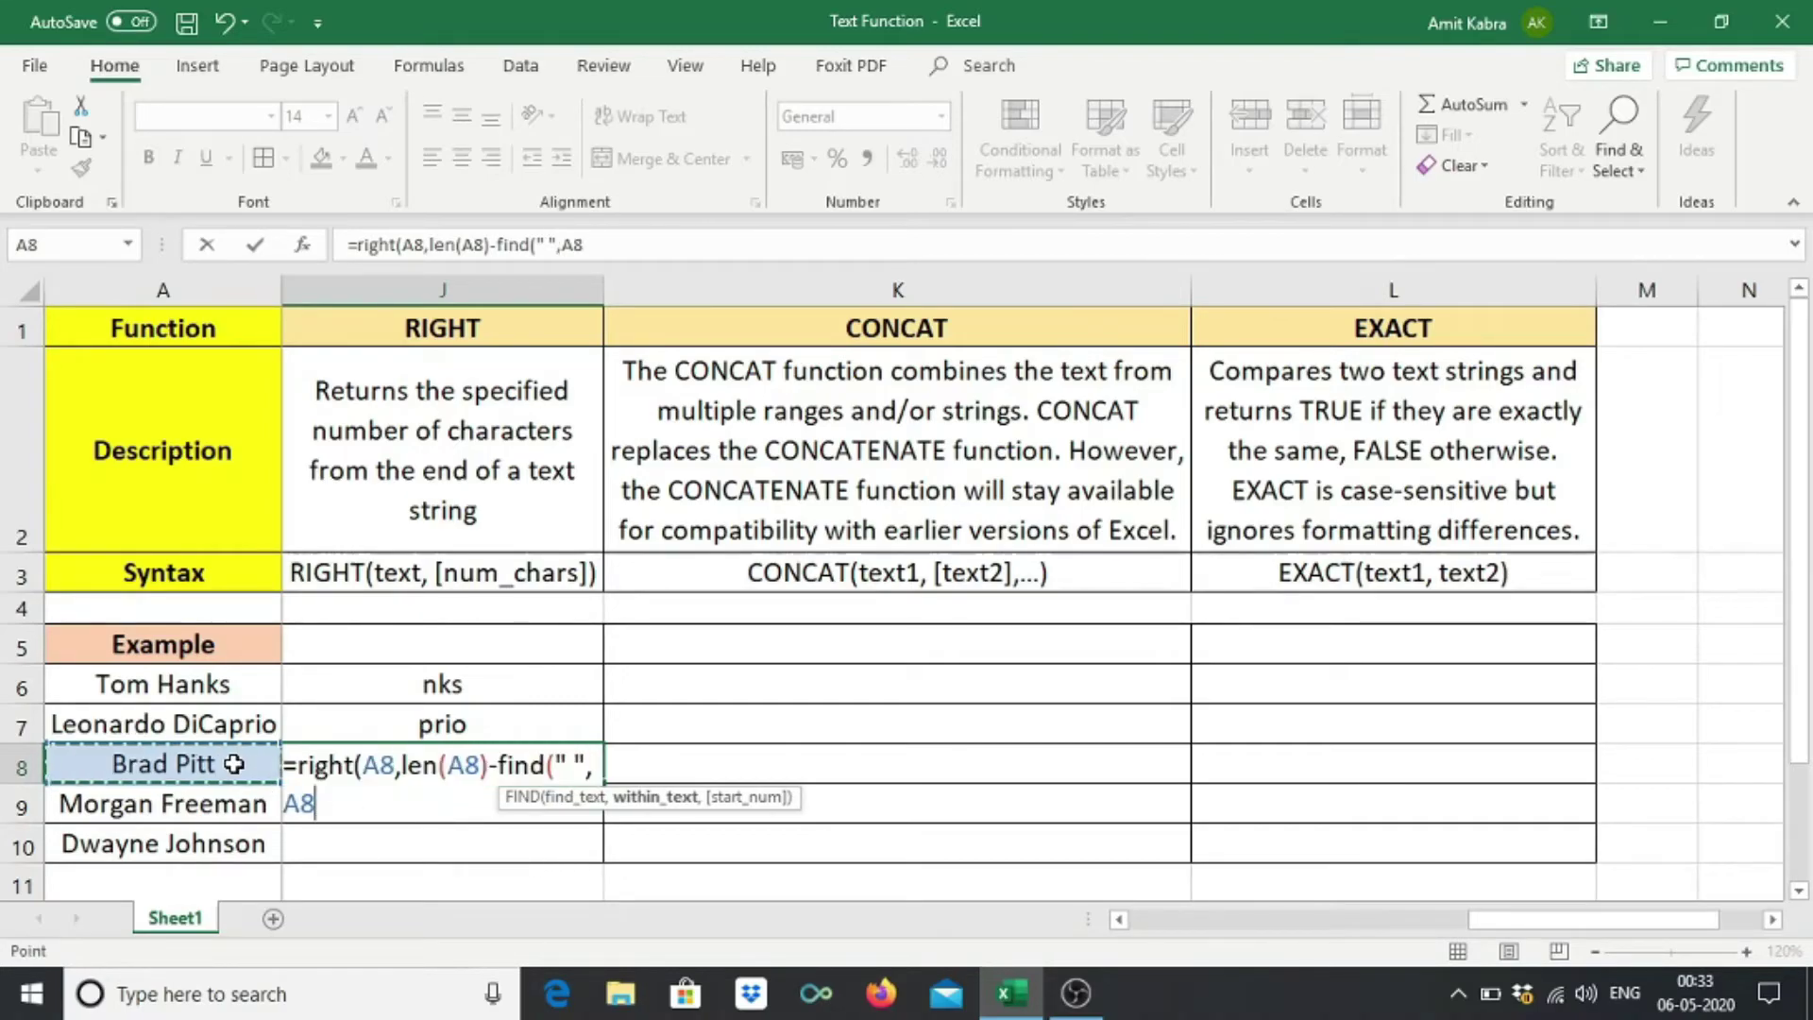
{"action": "type", "text": ")"}
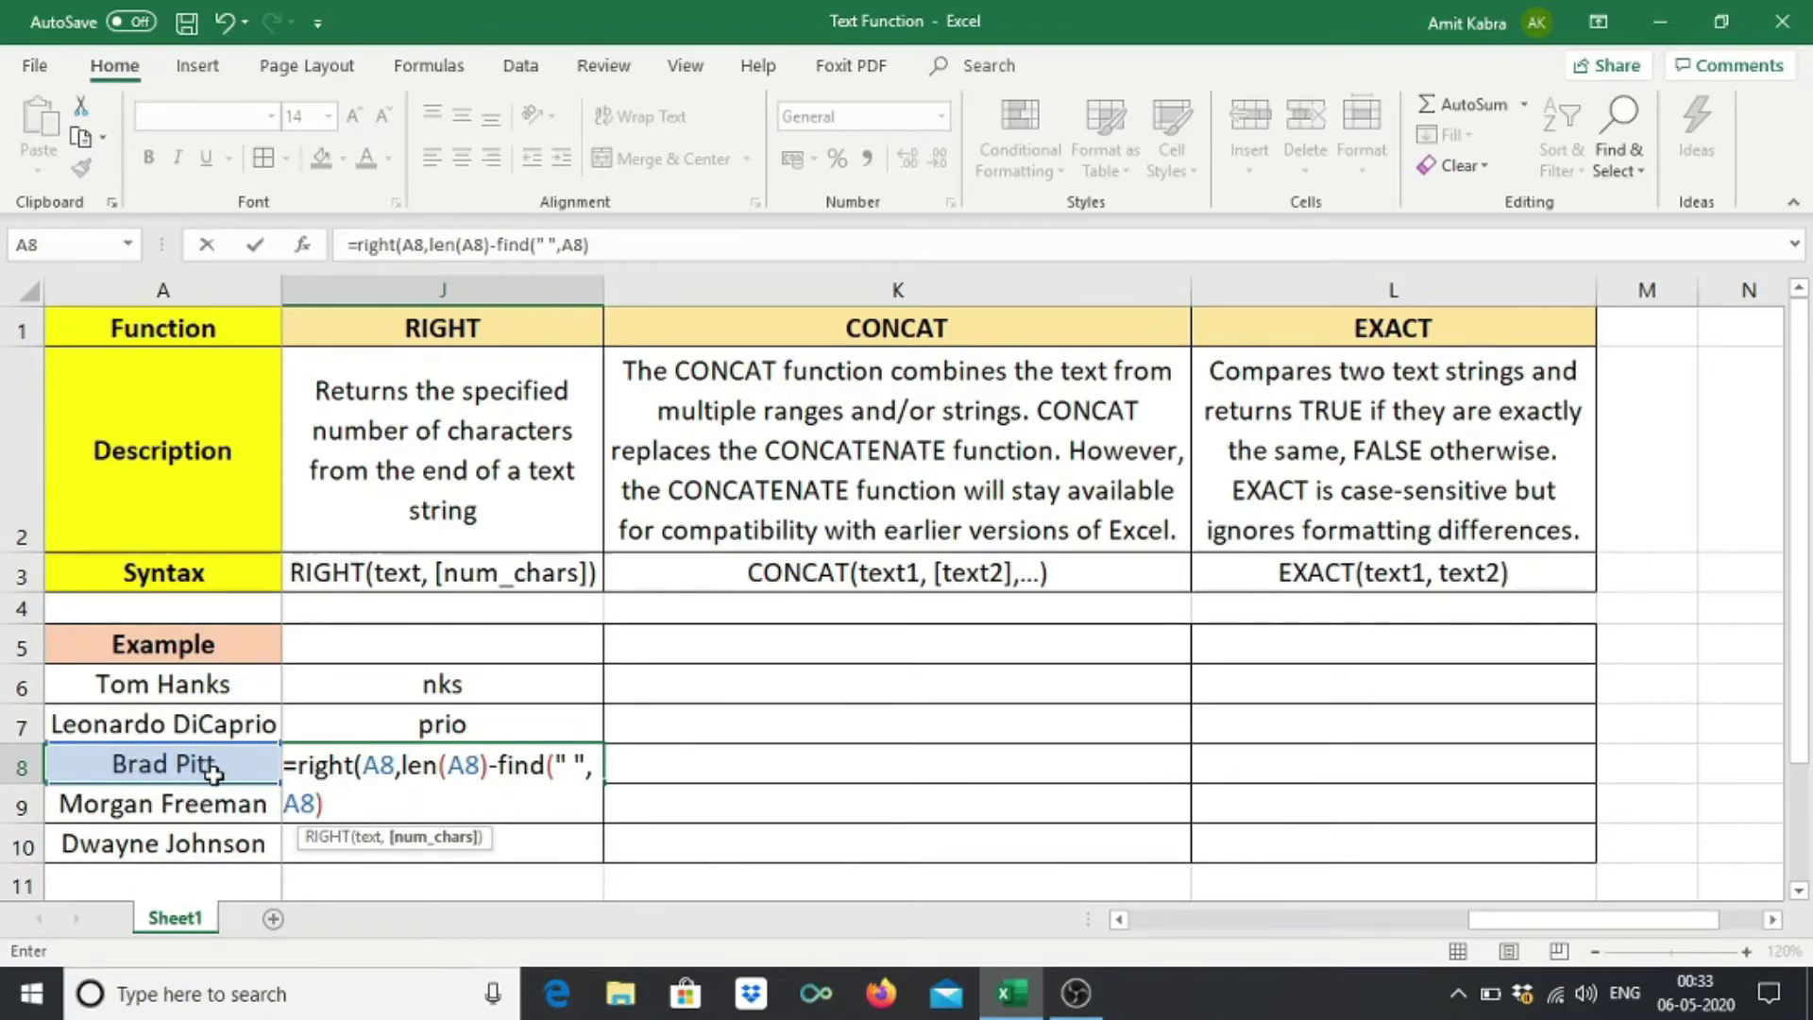
{"action": "left_click", "coordinate": [455, 795]}
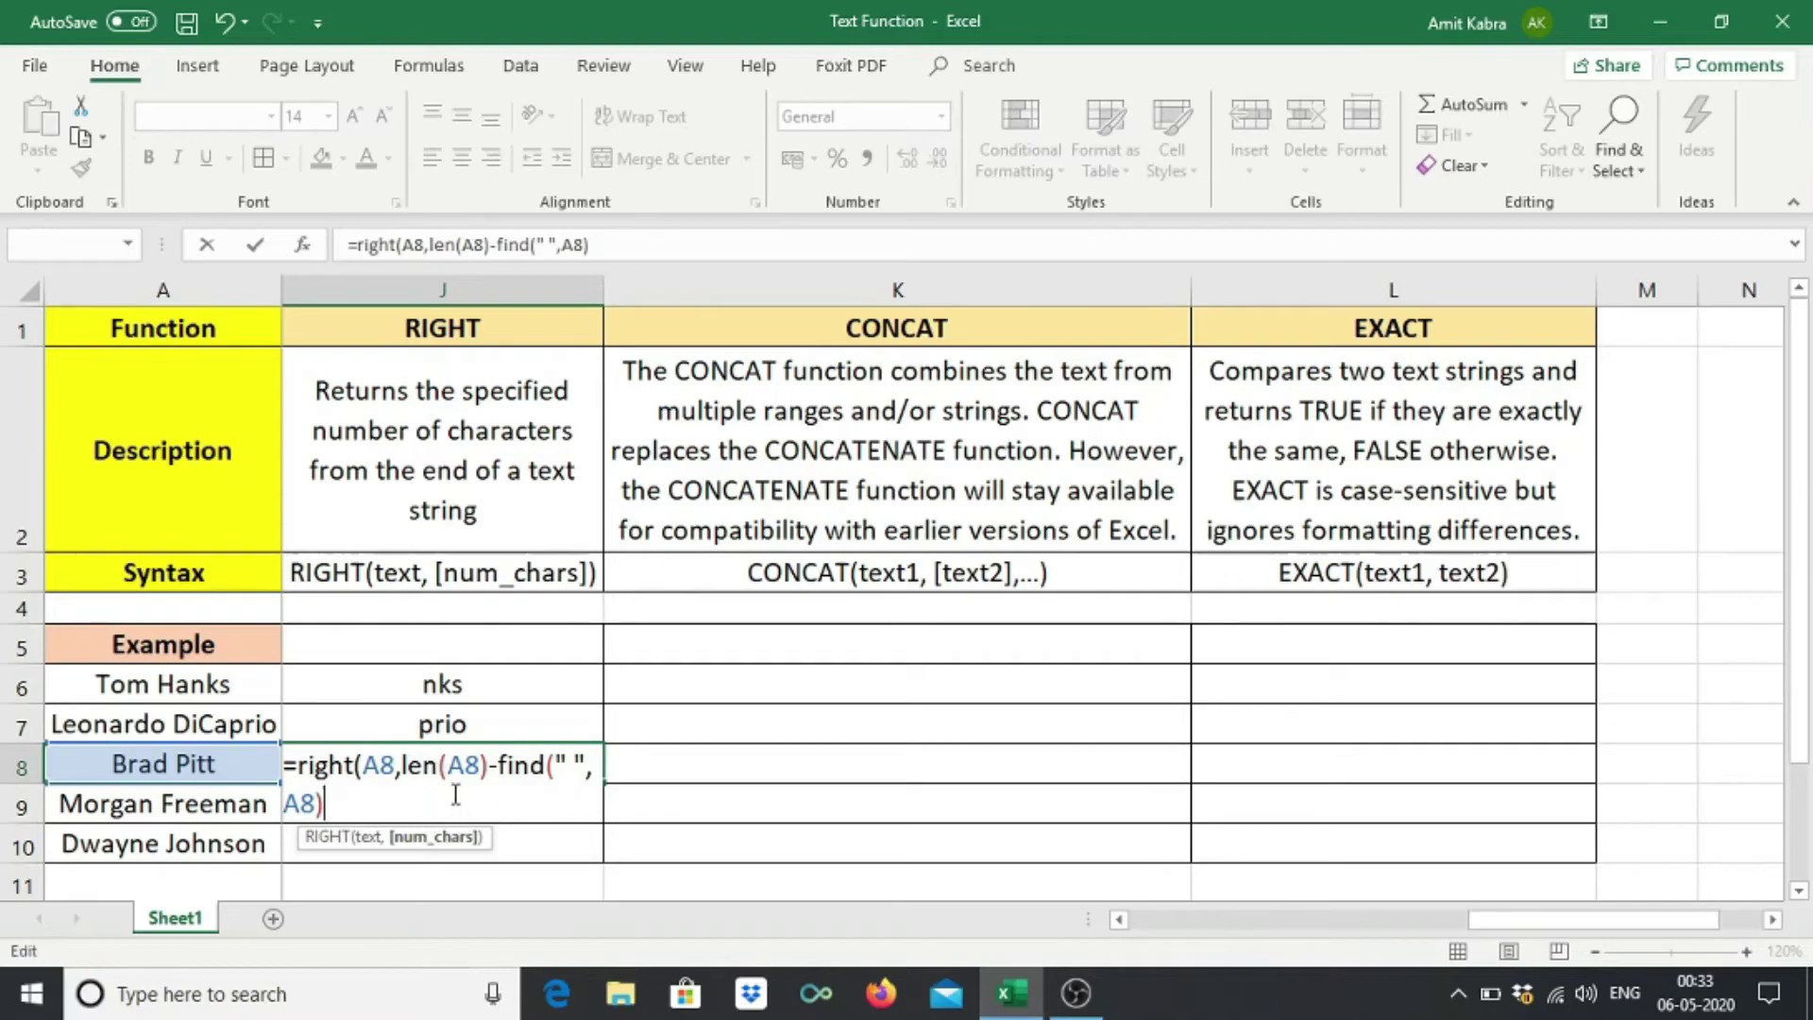
{"action": "type", "text": ")"}
{"action": "key", "text": "Return"}
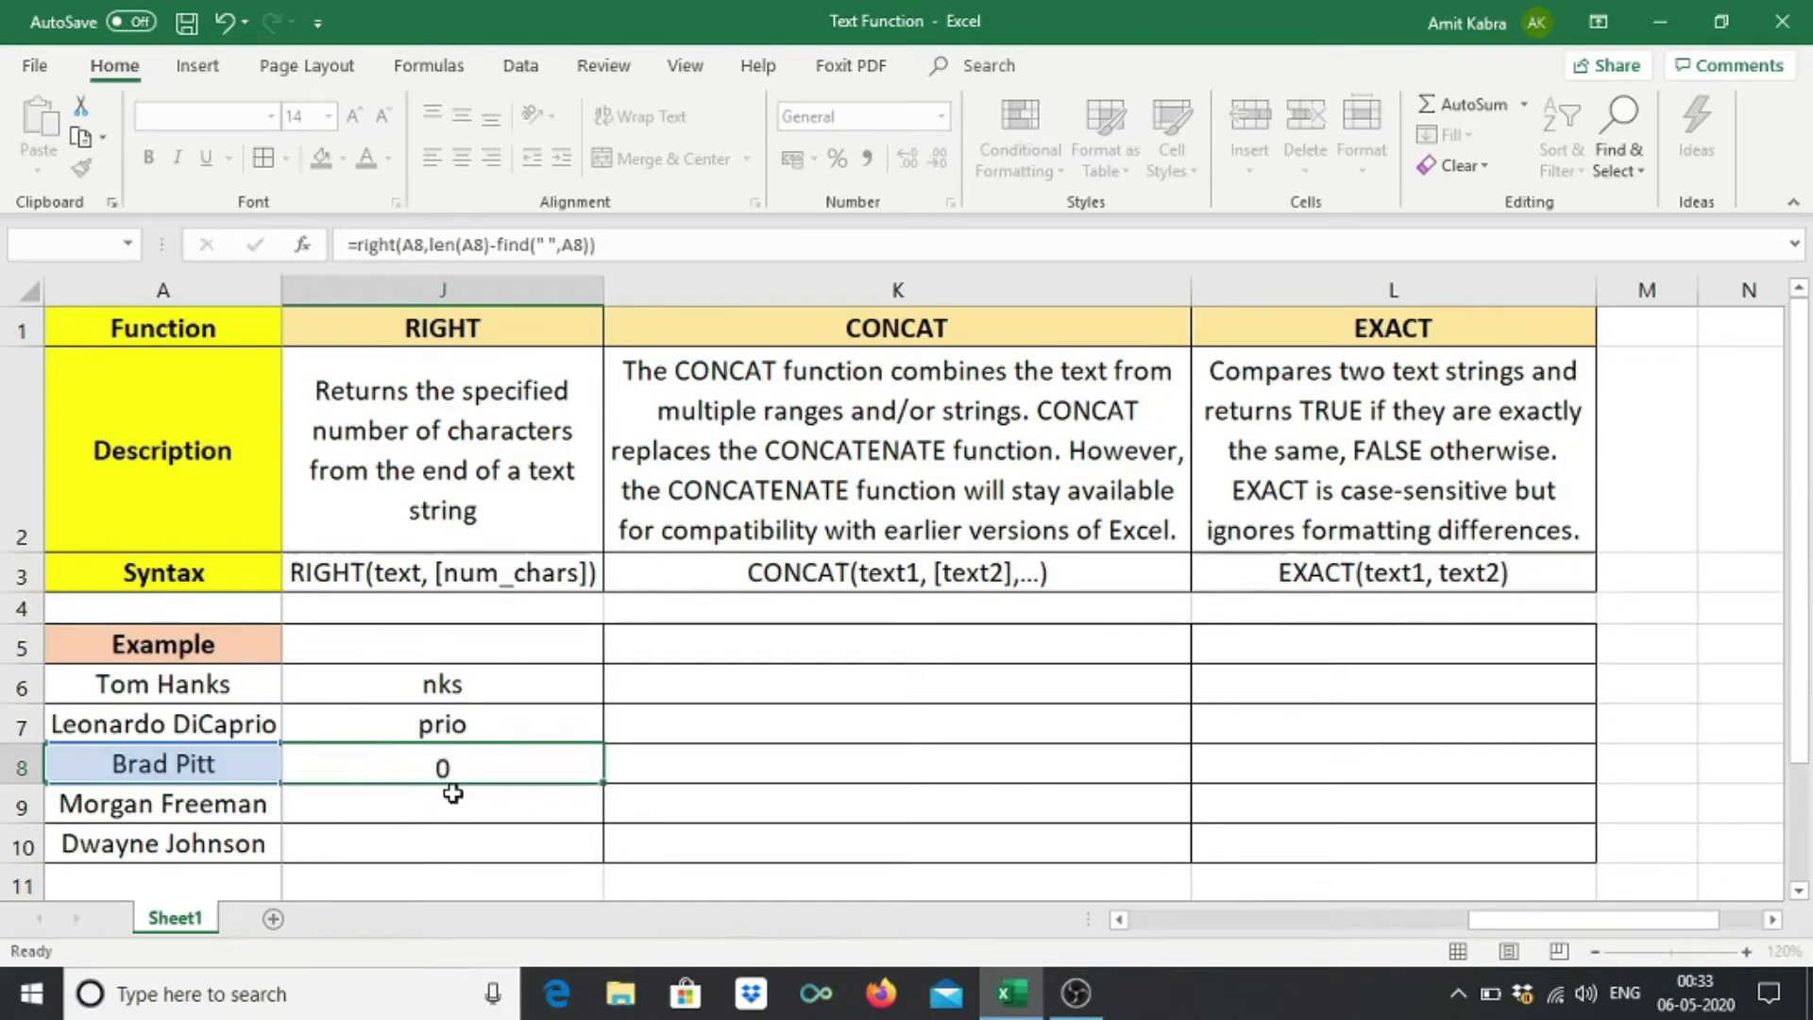
Copy the last-name formula from J8 down through J10.
{"action": "left_click", "coordinate": [537, 756]}
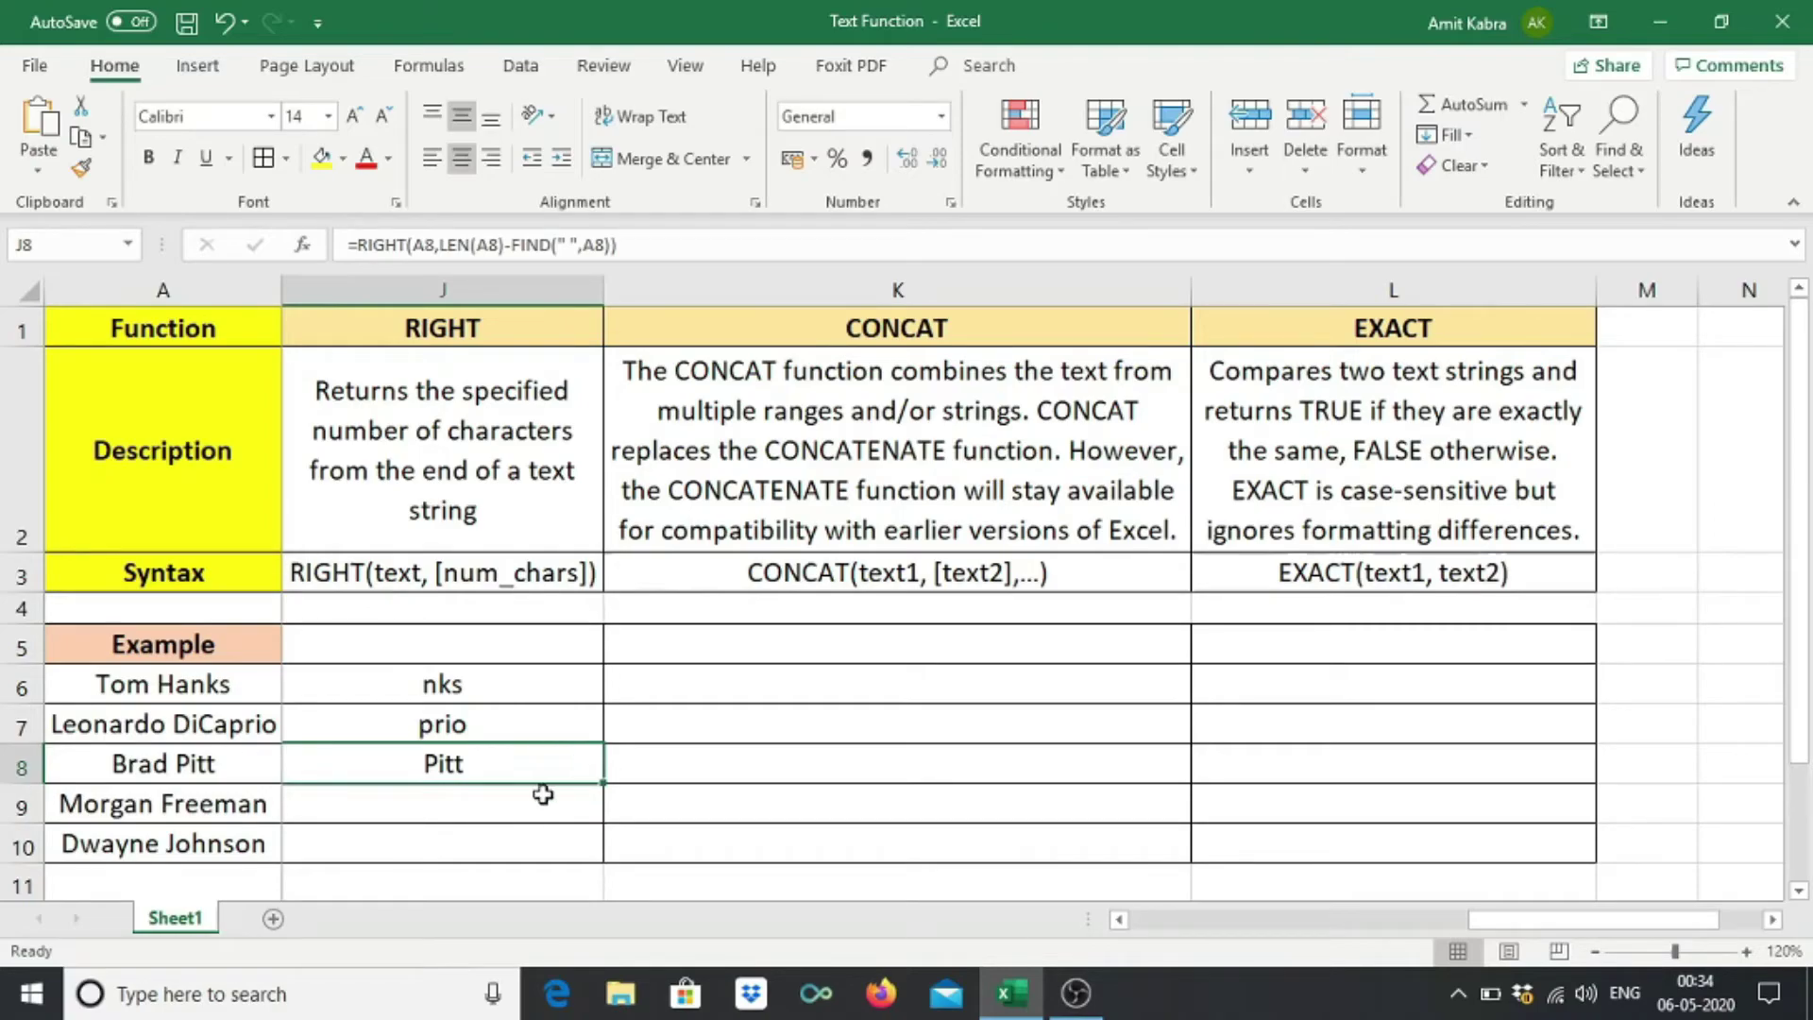
{"action": "left_click_drag", "start_coordinate": [592, 784], "coordinate": [596, 855]}
{"action": "left_click", "coordinate": [529, 613]}
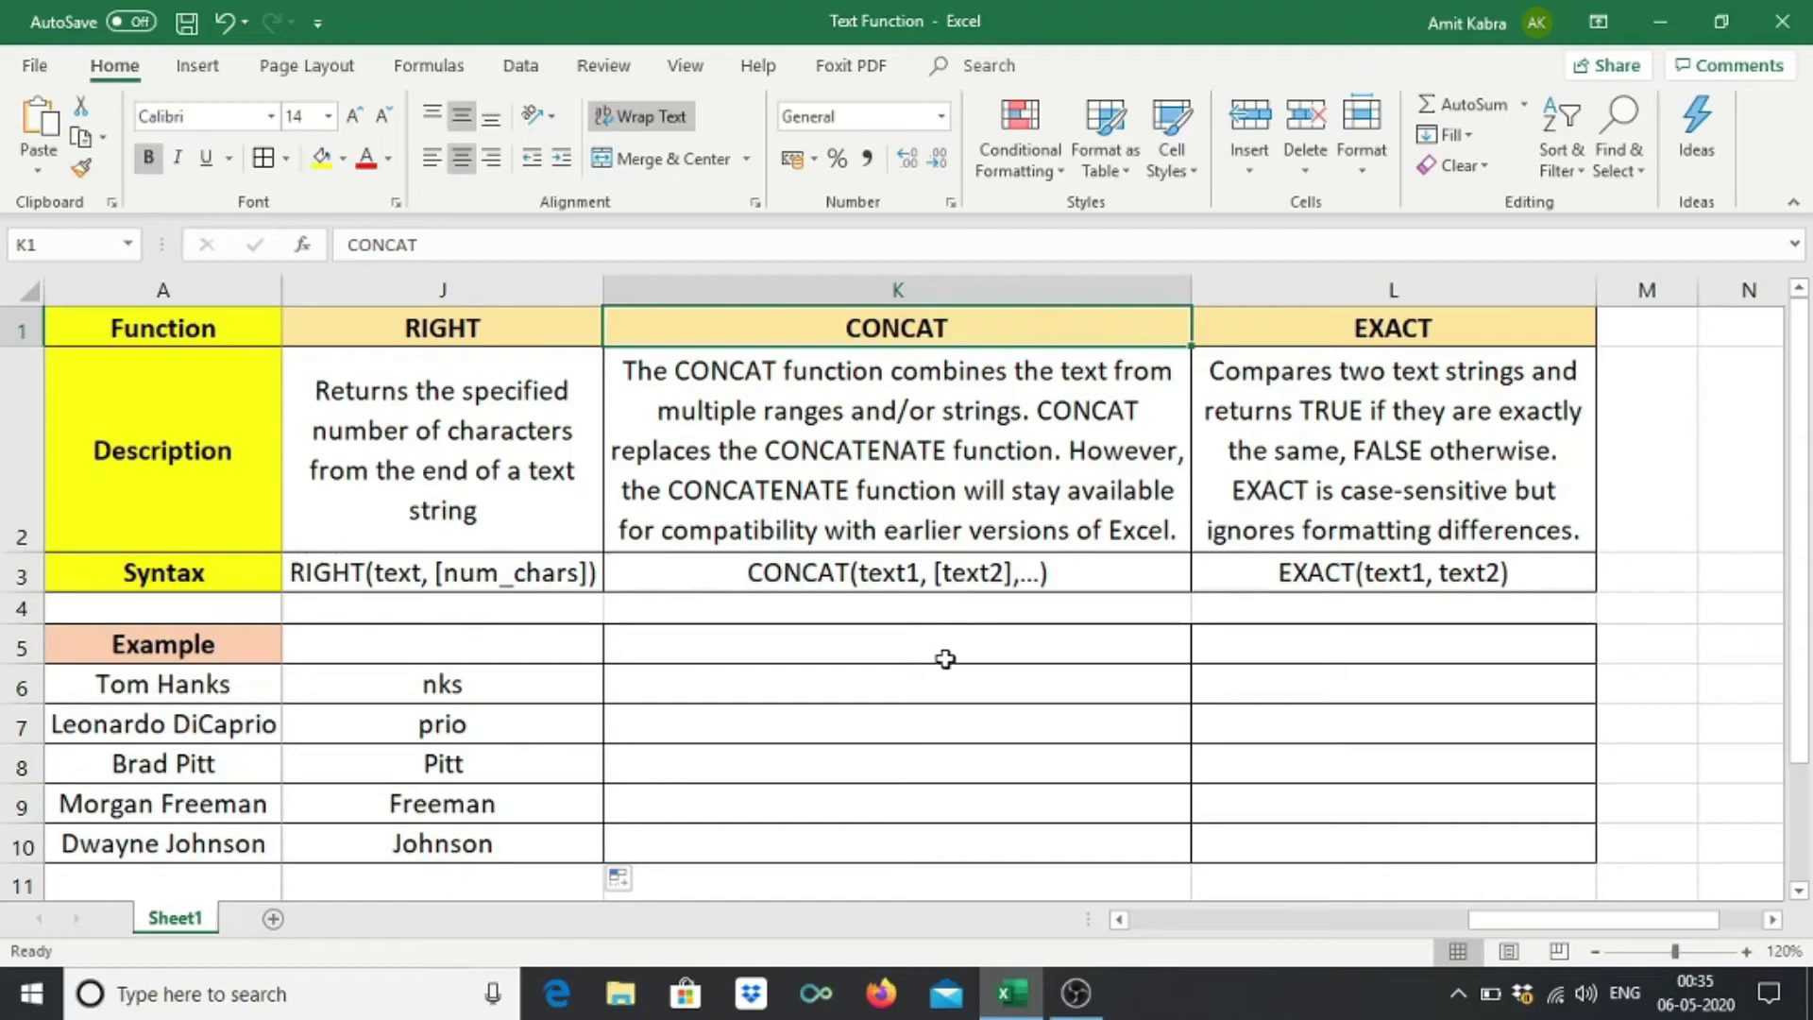
Enter =CONCAT(A6,A8) in cell K6 to join the two example names without a separator.
{"action": "left_click", "coordinate": [883, 684]}
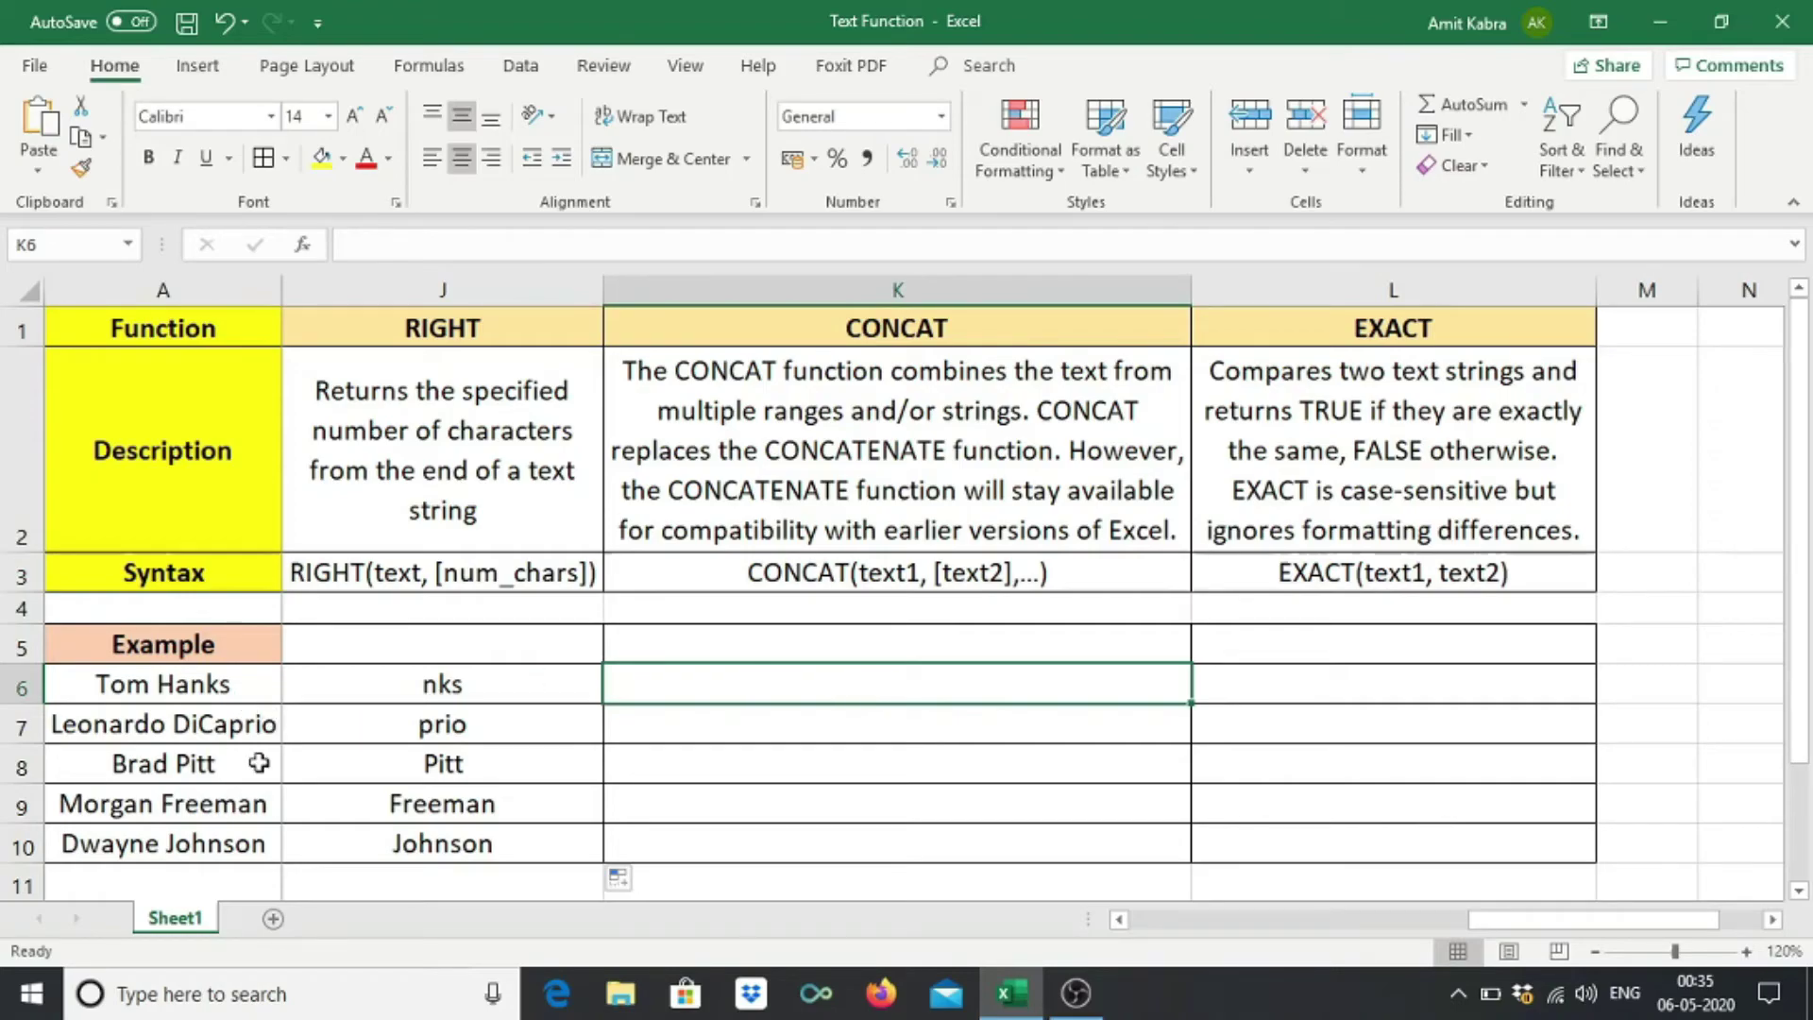
{"action": "type", "text": "="}
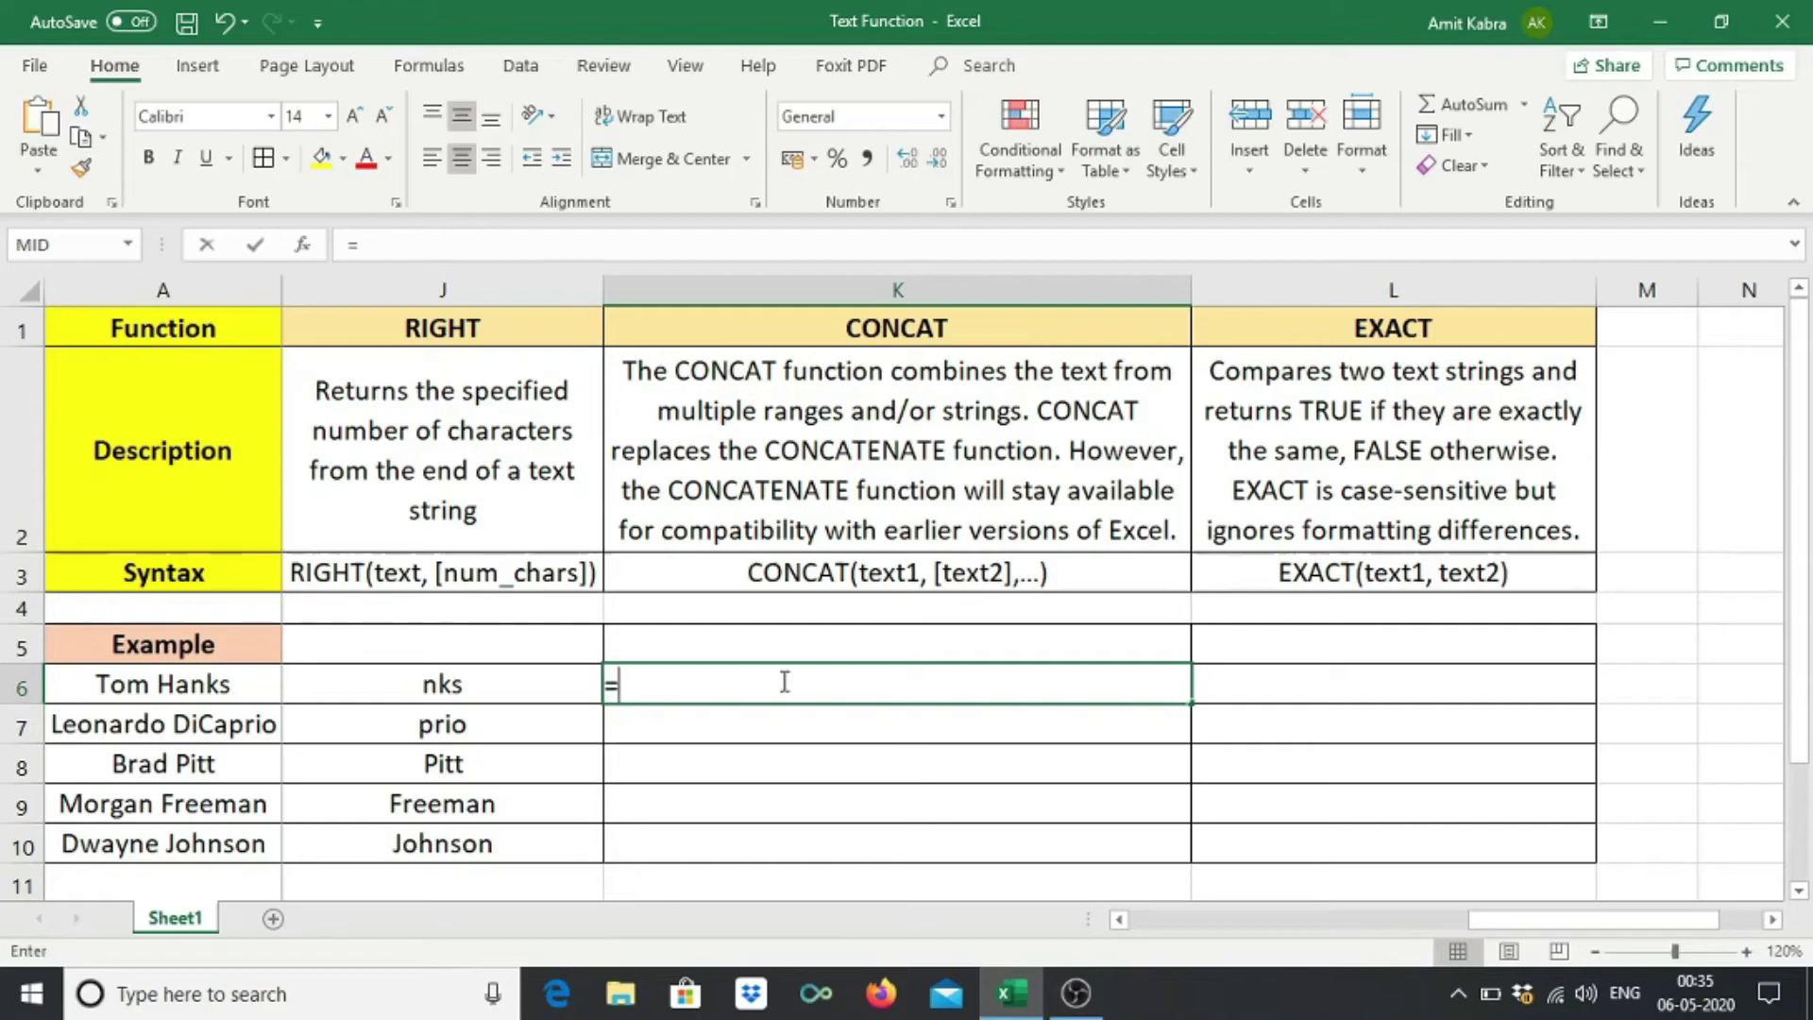
{"action": "type", "text": "concat("}
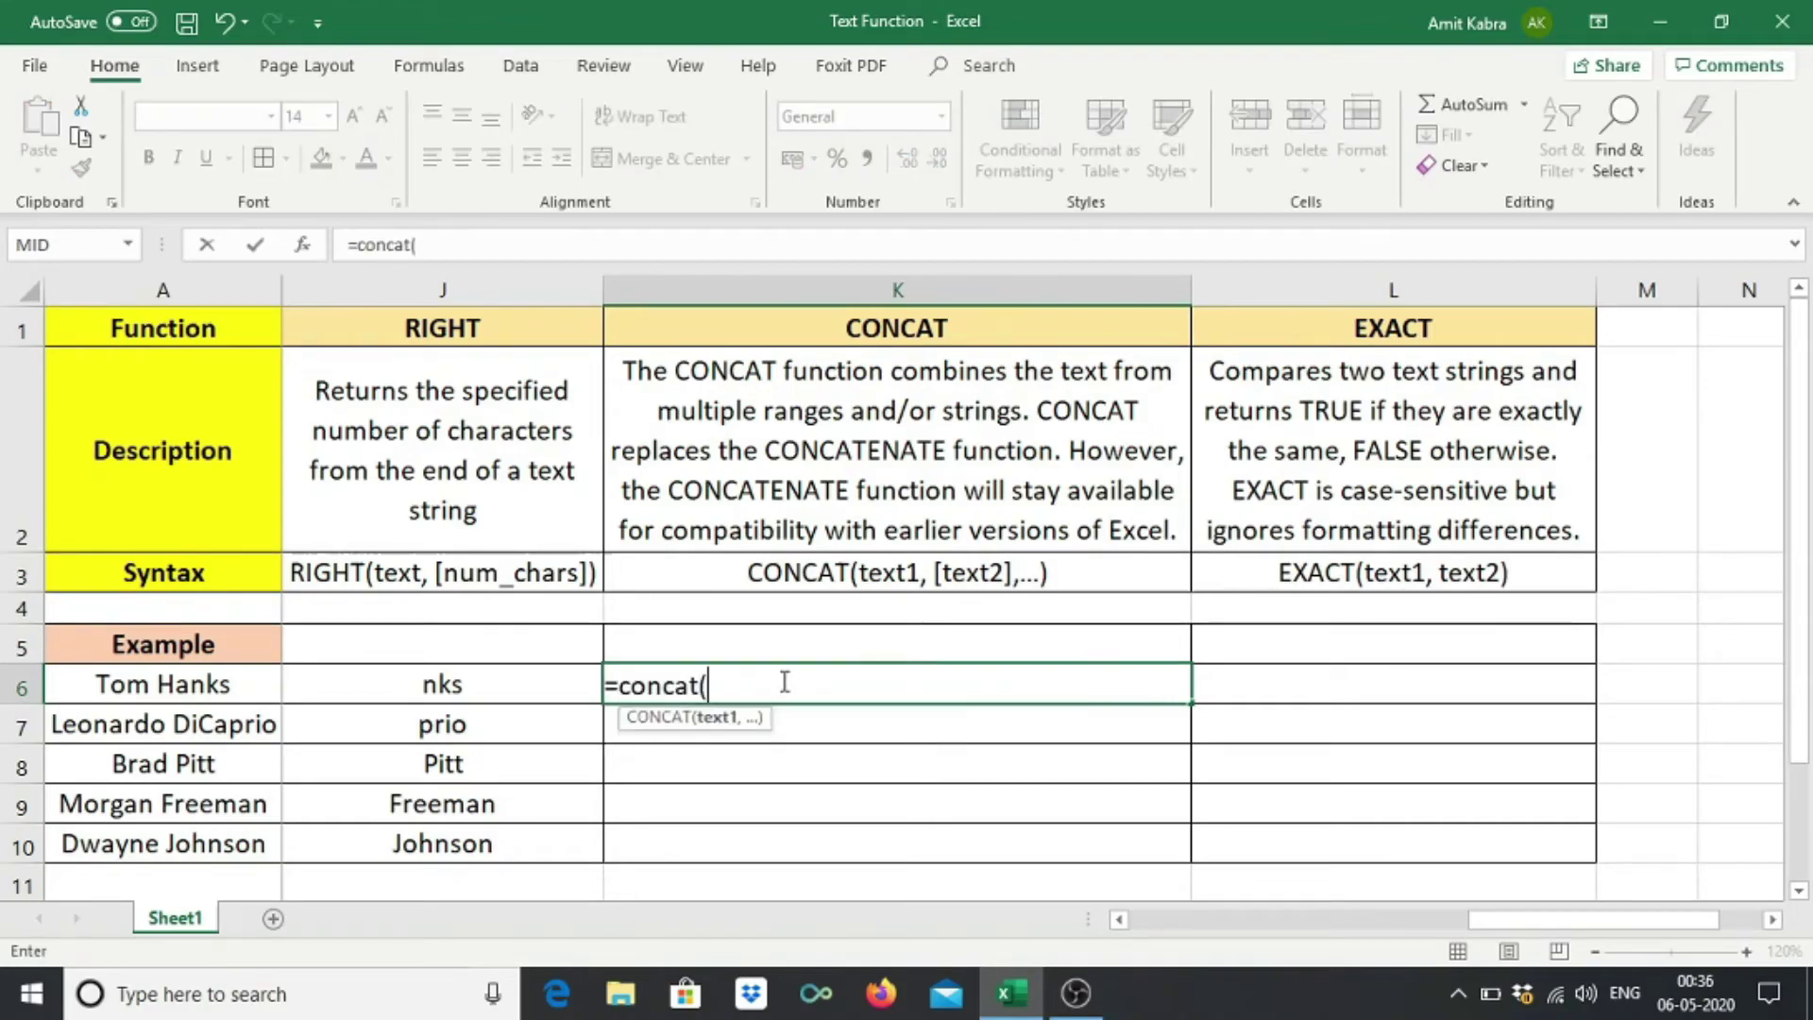
{"action": "left_click", "coordinate": [188, 685]}
{"action": "type", "text": ","}
{"action": "left_click", "coordinate": [183, 769]}
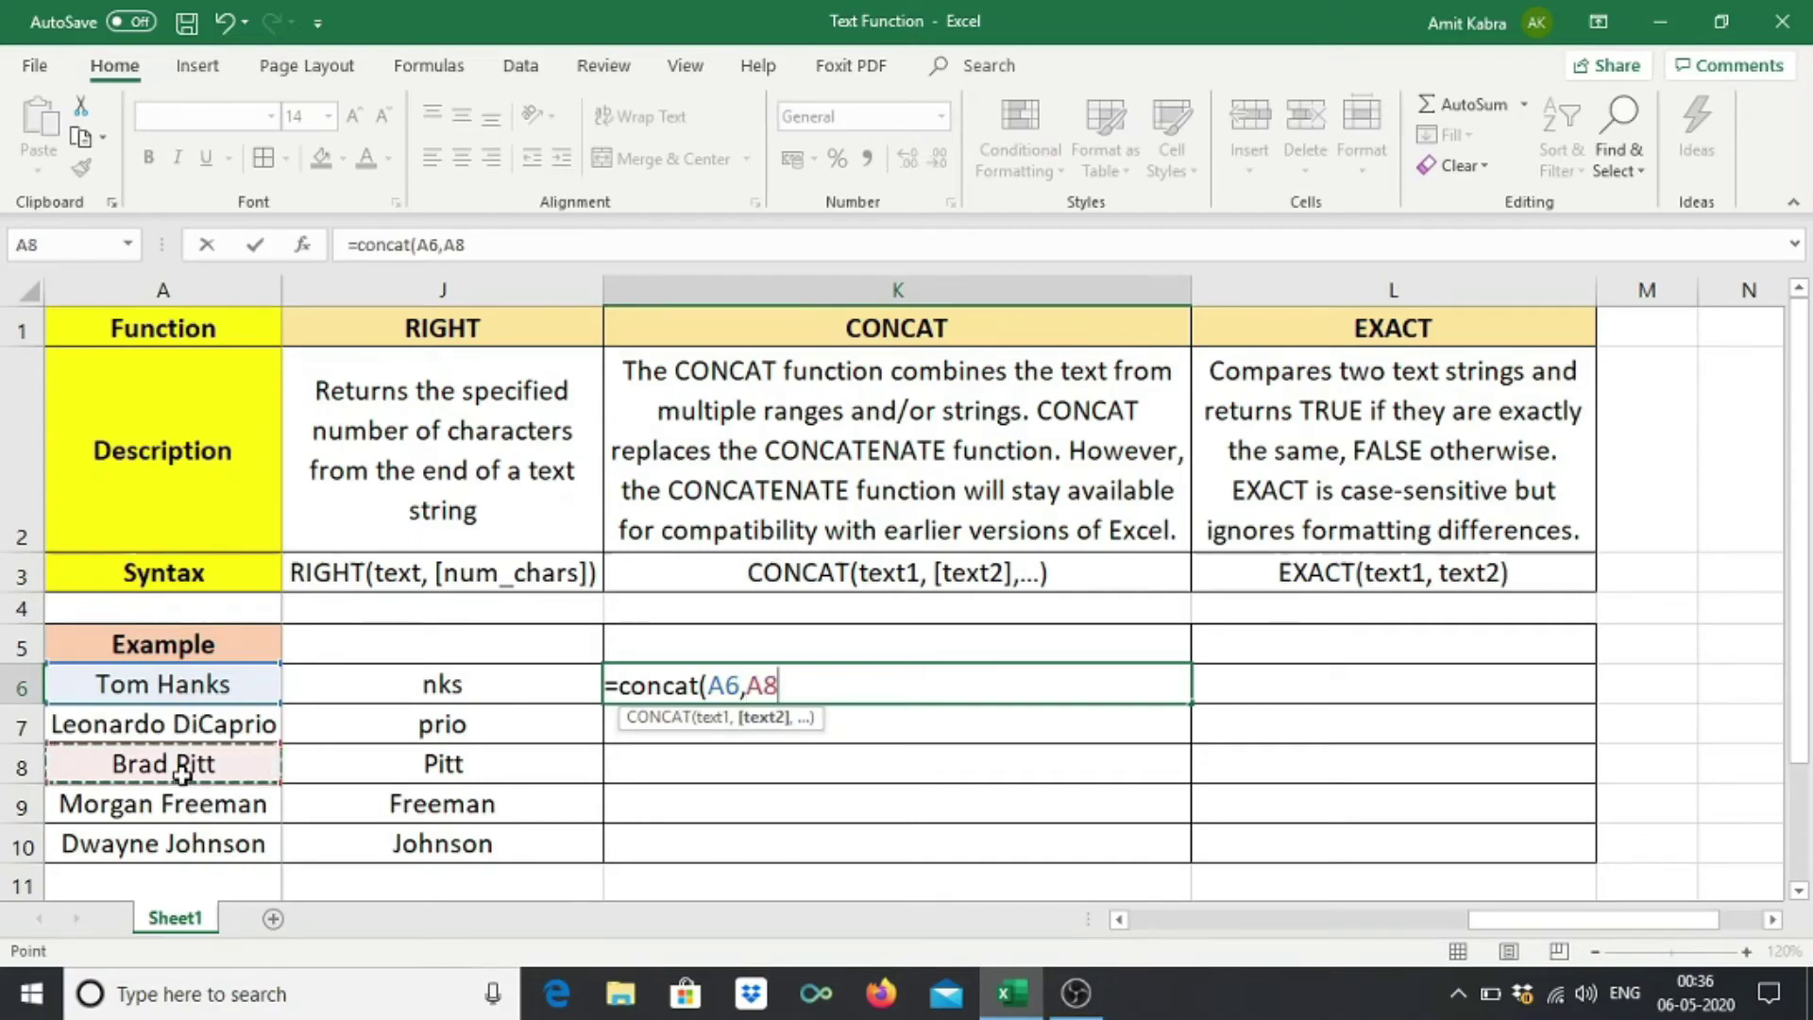
{"action": "type", "text": ")"}
{"action": "key", "text": "Return"}
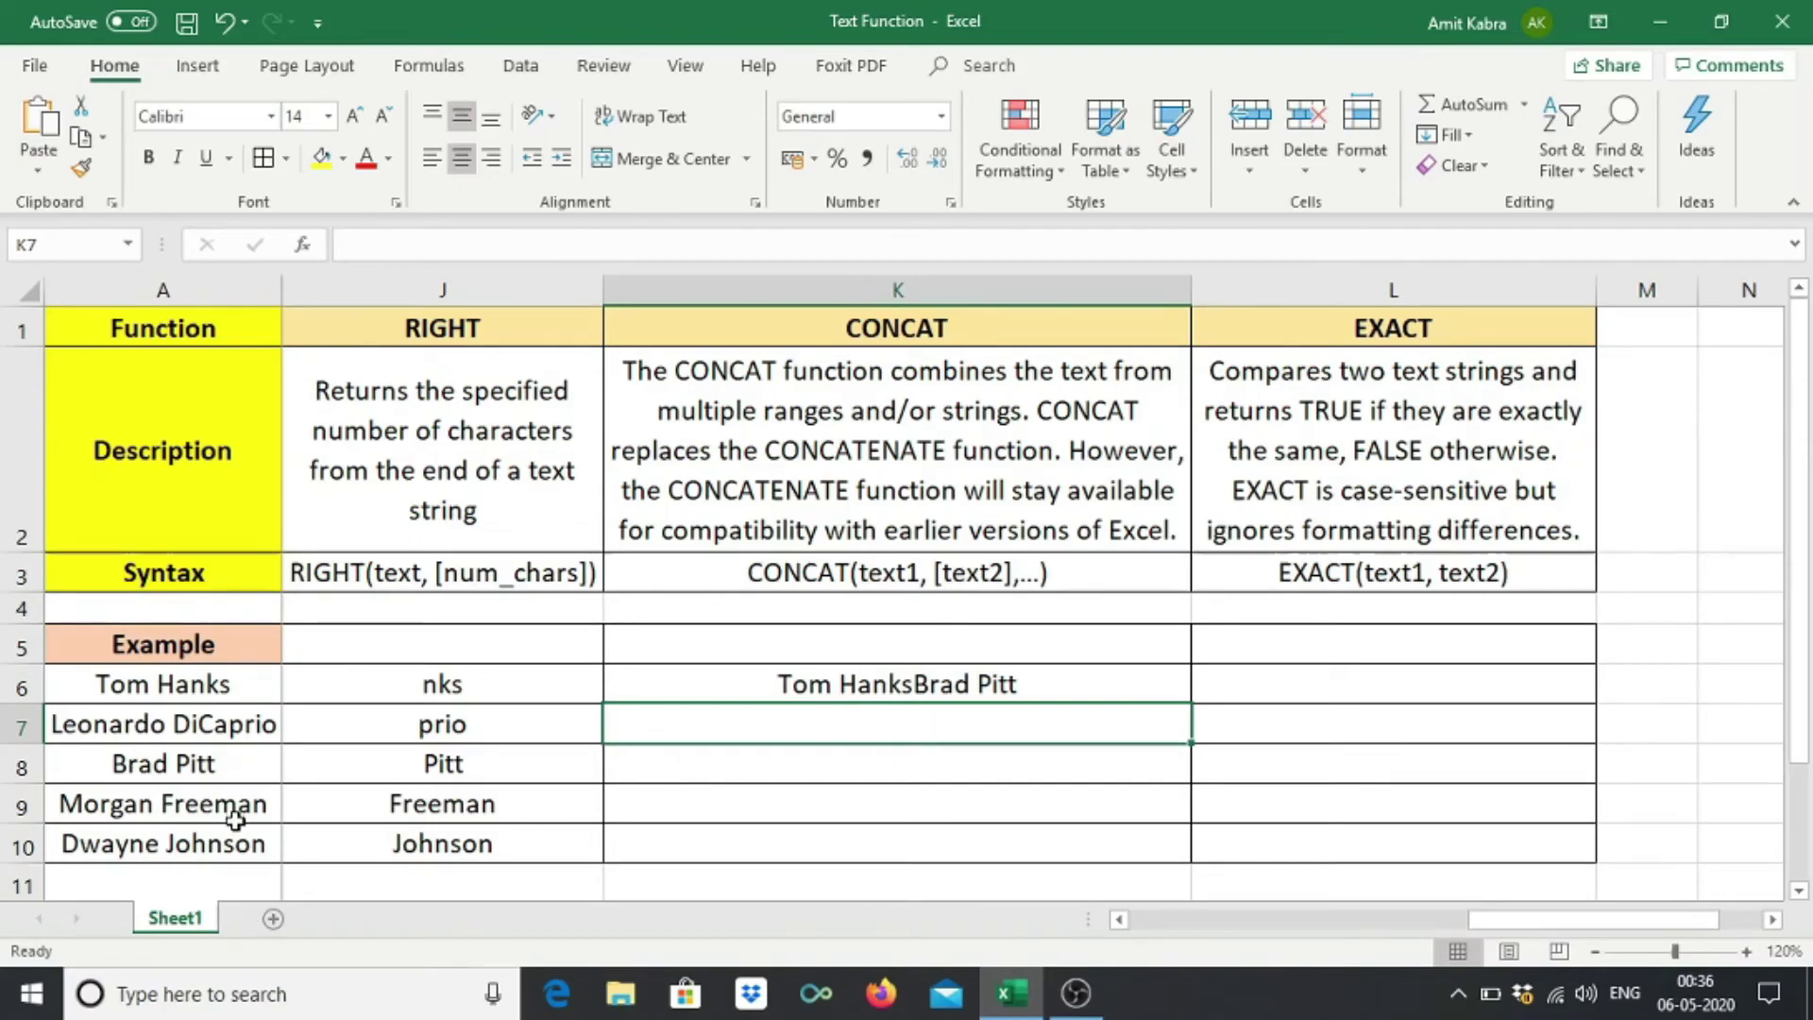
Enter =CONCAT(A8," ",A9) in cell K8 to join the two example names with a space between them.
{"action": "left_click", "coordinate": [881, 774]}
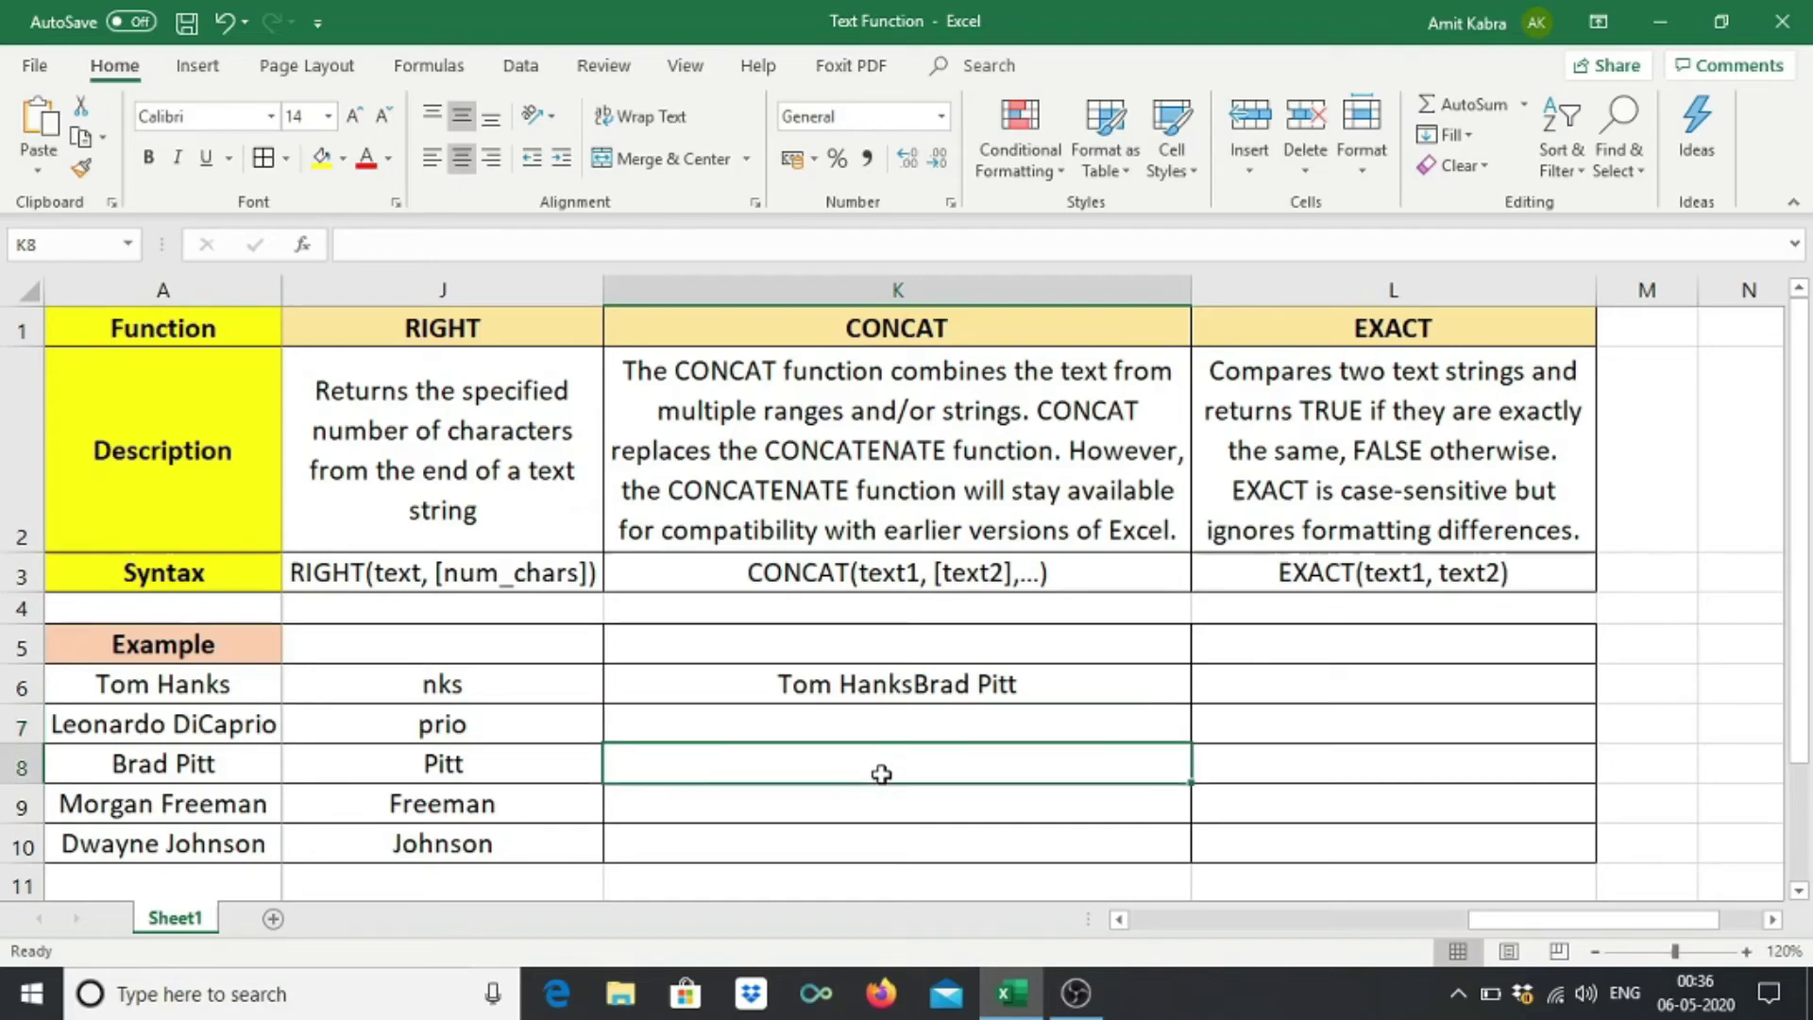
{"action": "type", "text": "=concat("}
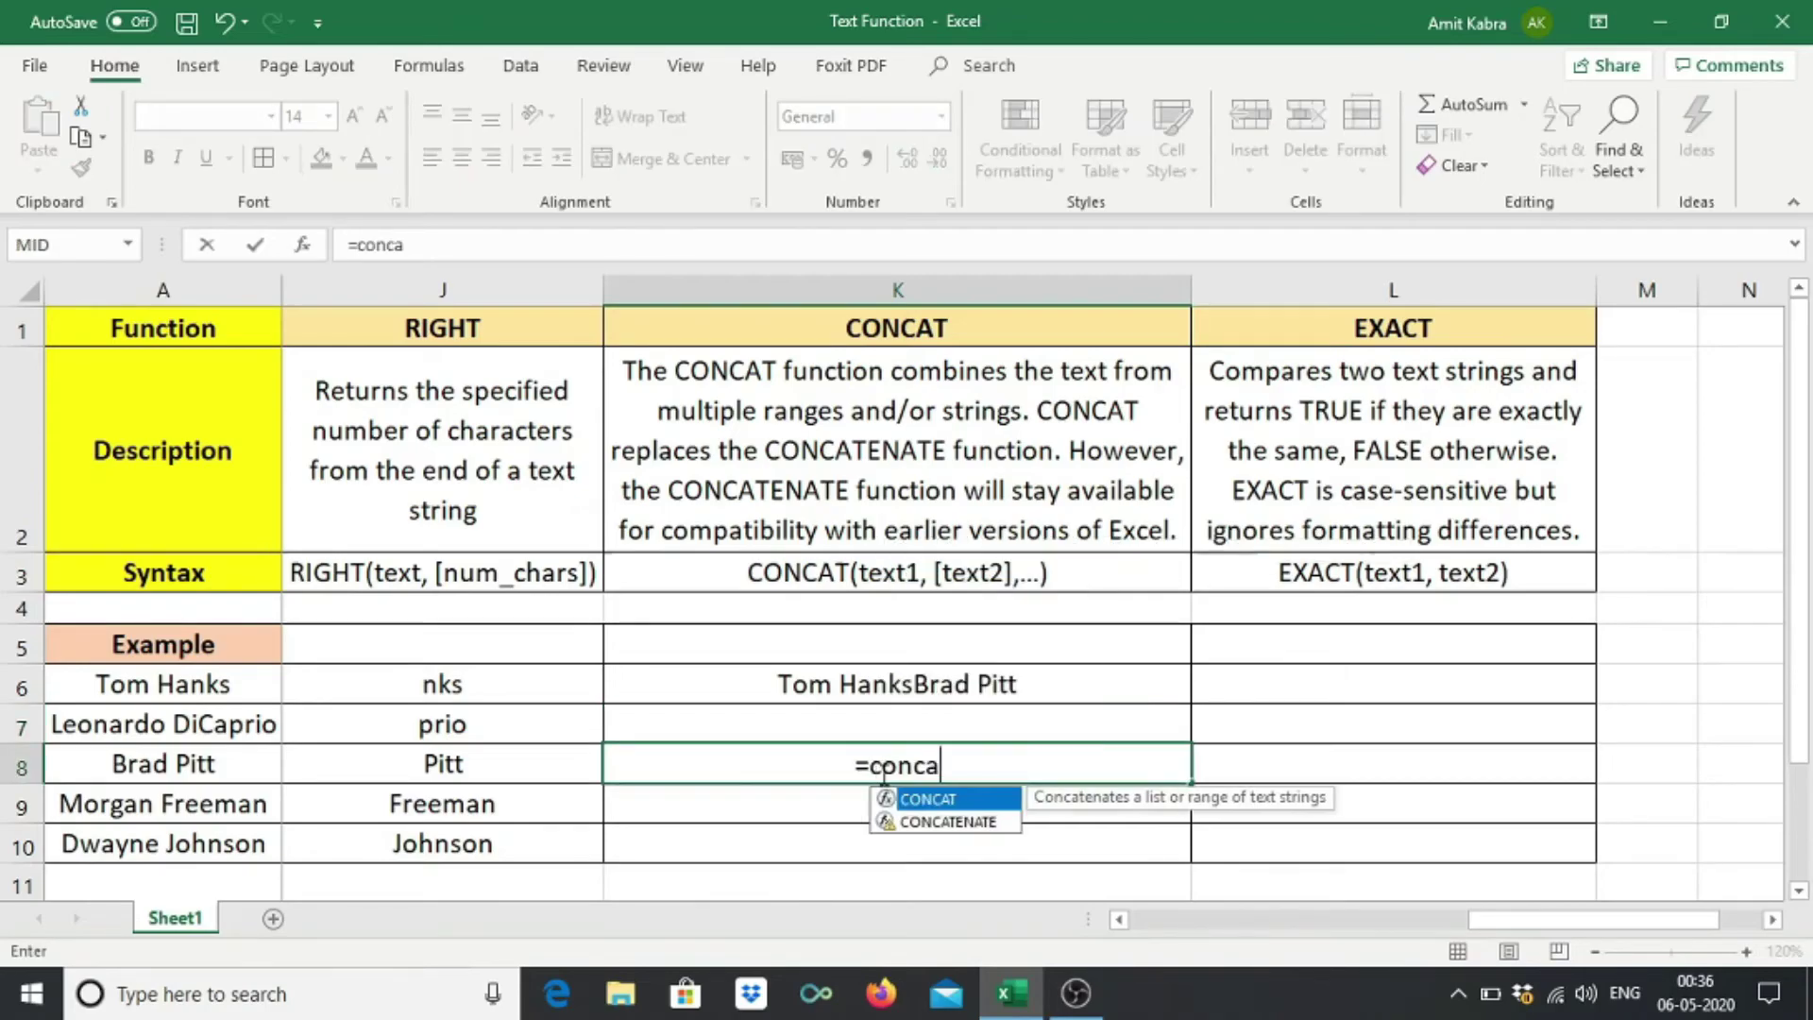
{"action": "left_click", "coordinate": [209, 766]}
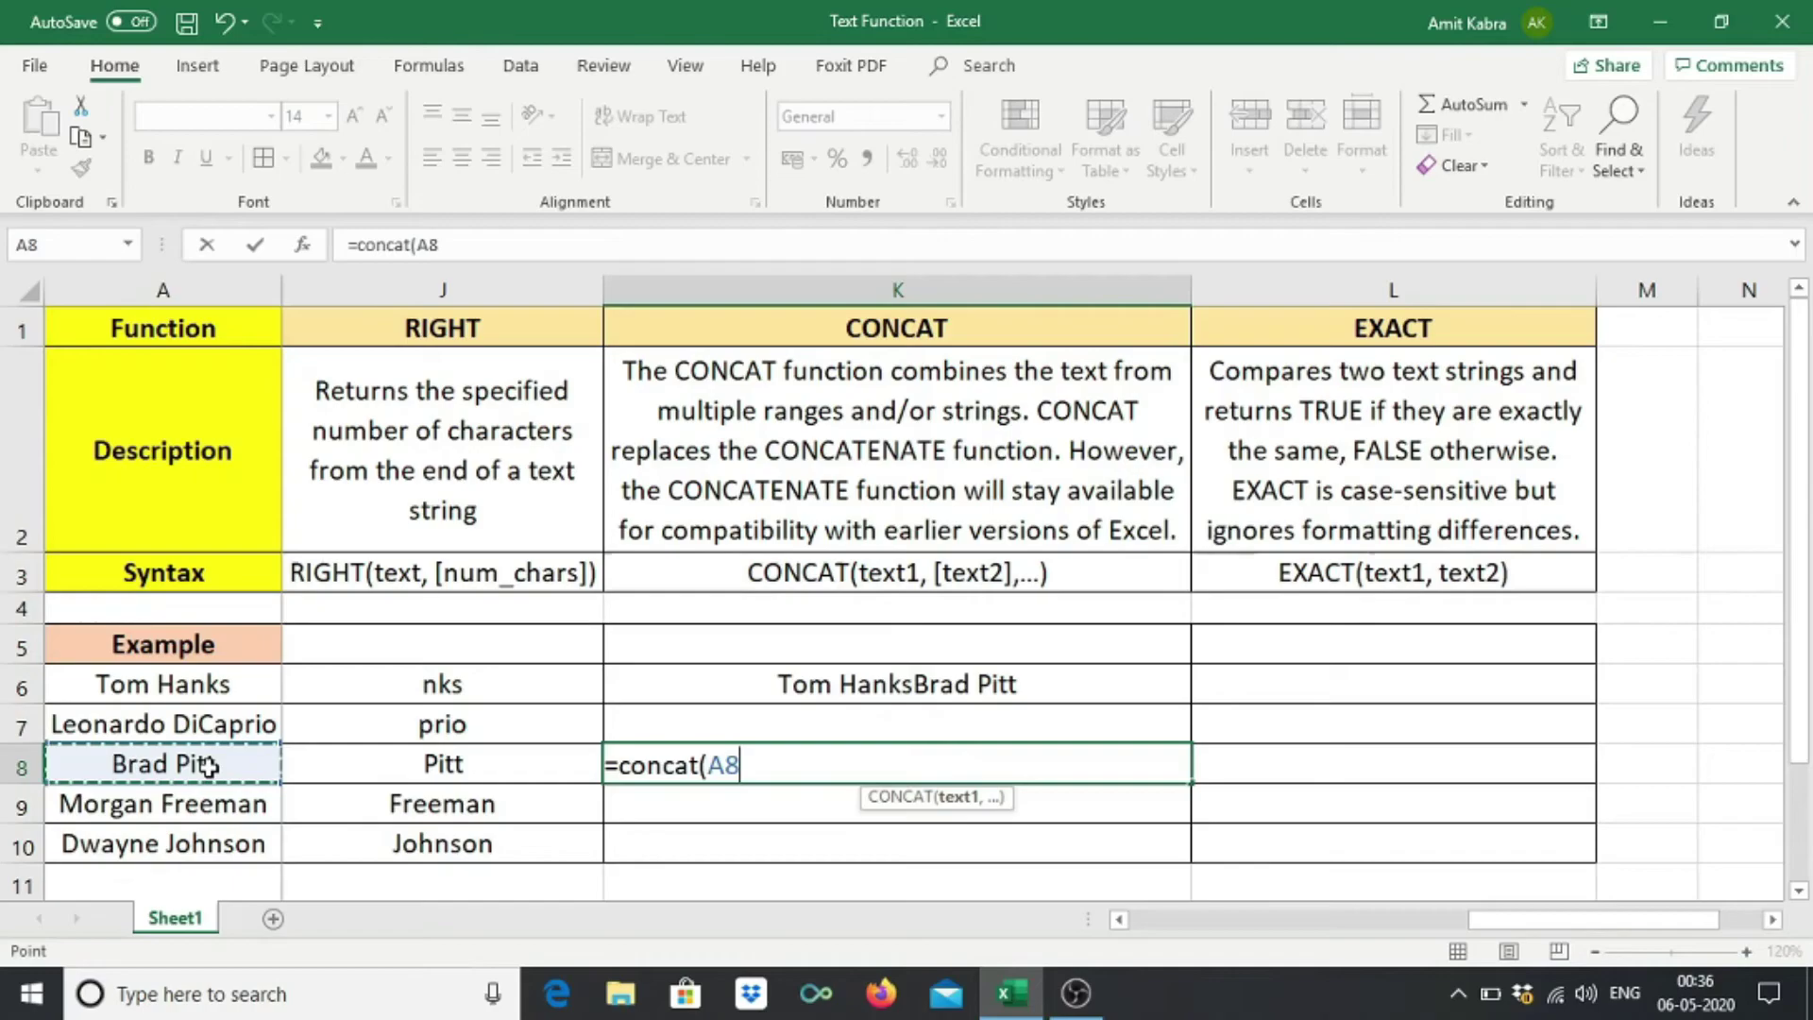
{"action": "type", "text": ",\" \","}
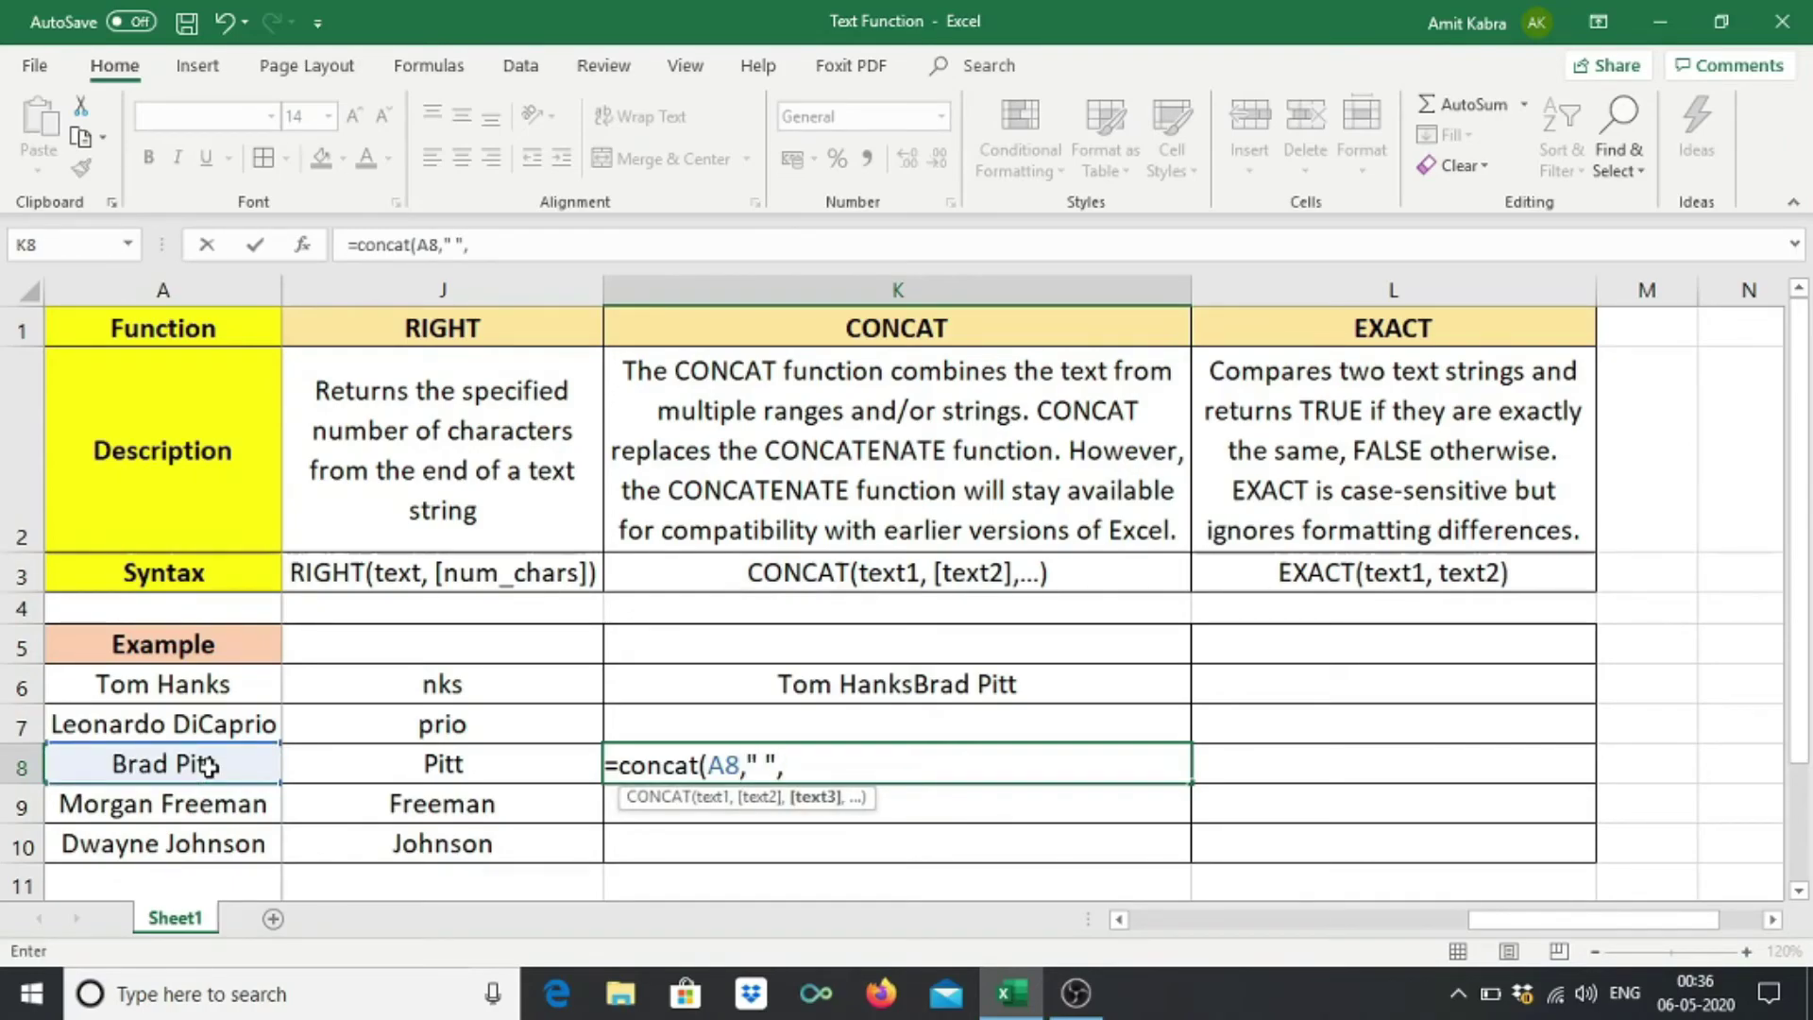
{"action": "left_click", "coordinate": [83, 806]}
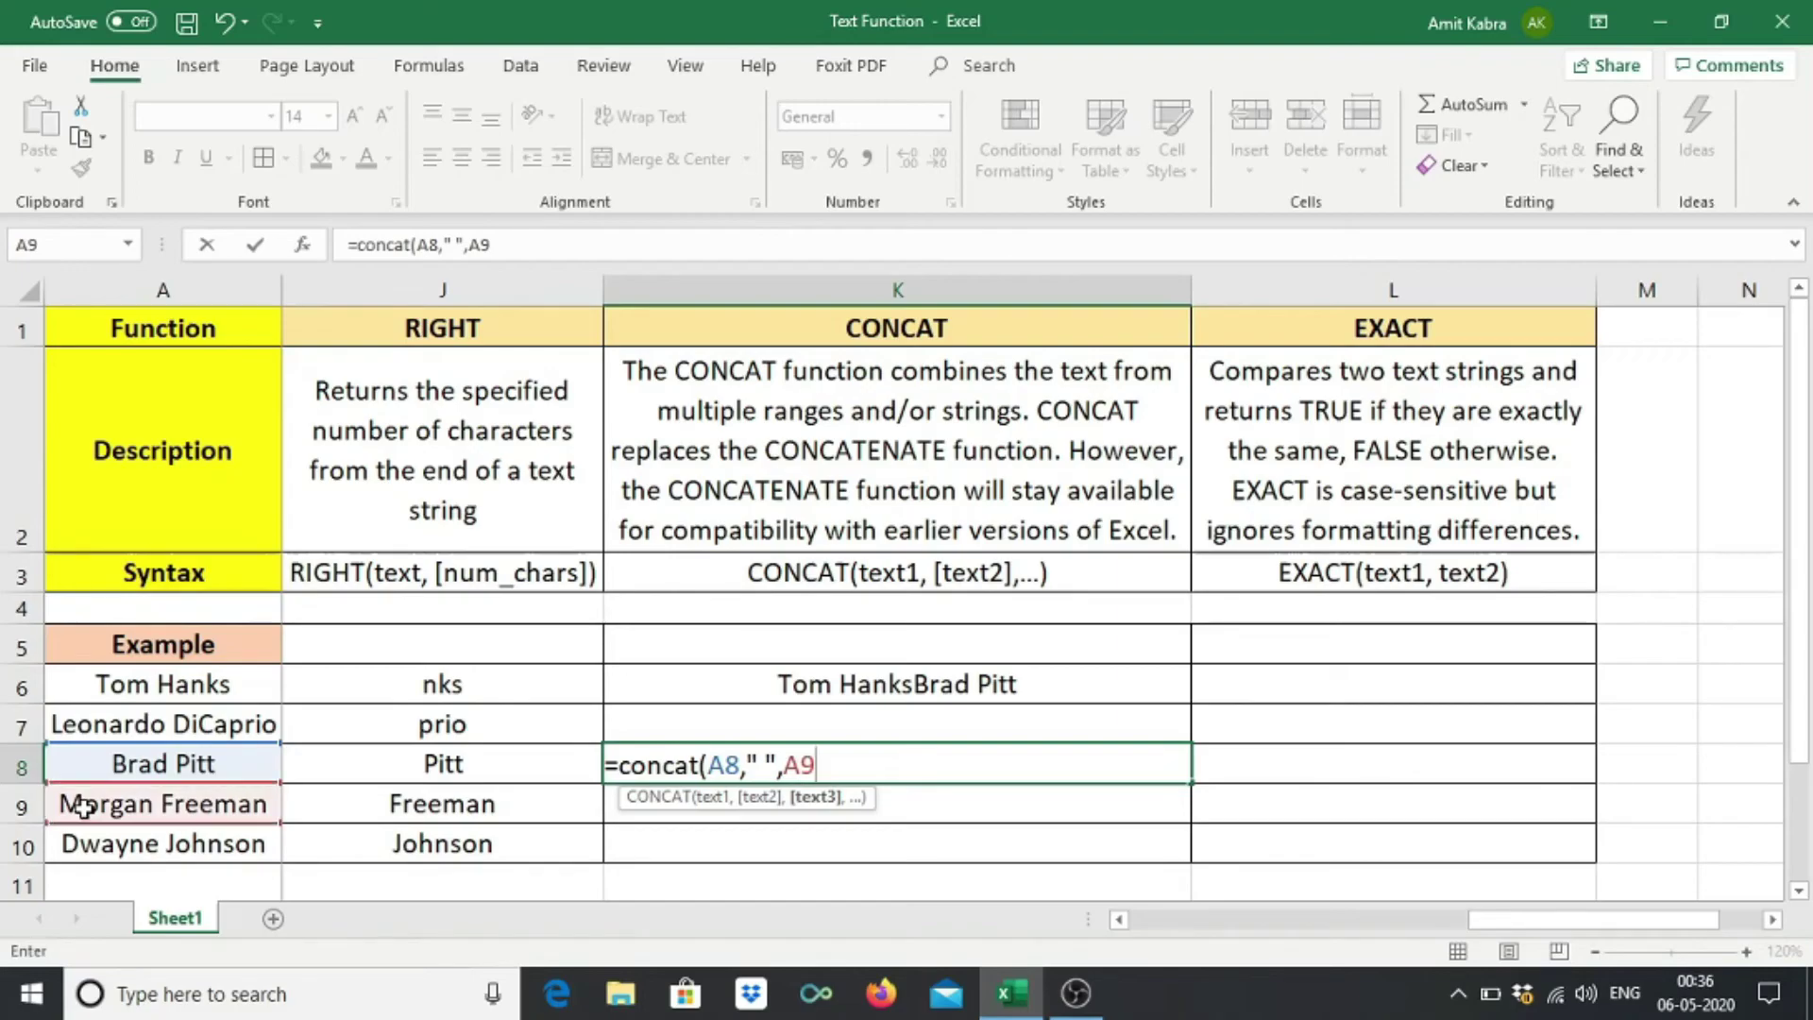
{"action": "type", "text": ")"}
{"action": "key", "text": "Return"}
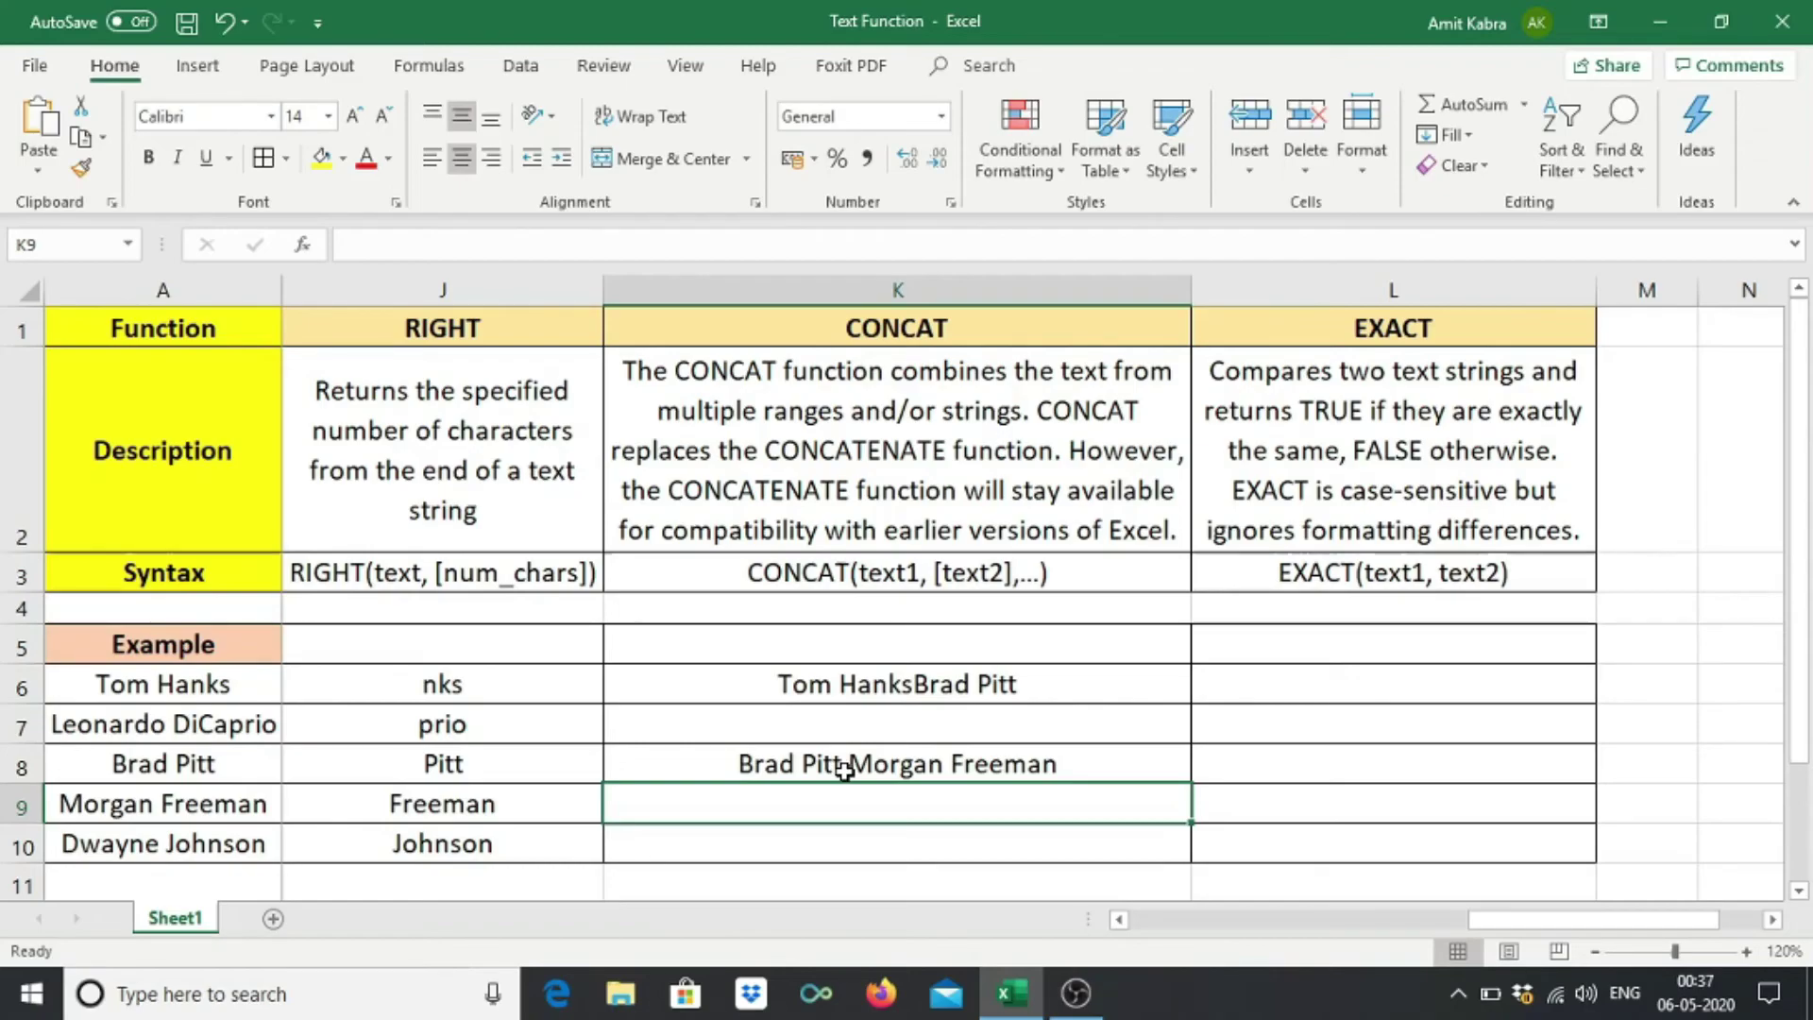
Enter =EXACT(A6,A8) in cell L6 to compare the two example names.
{"action": "left_click", "coordinate": [1329, 320]}
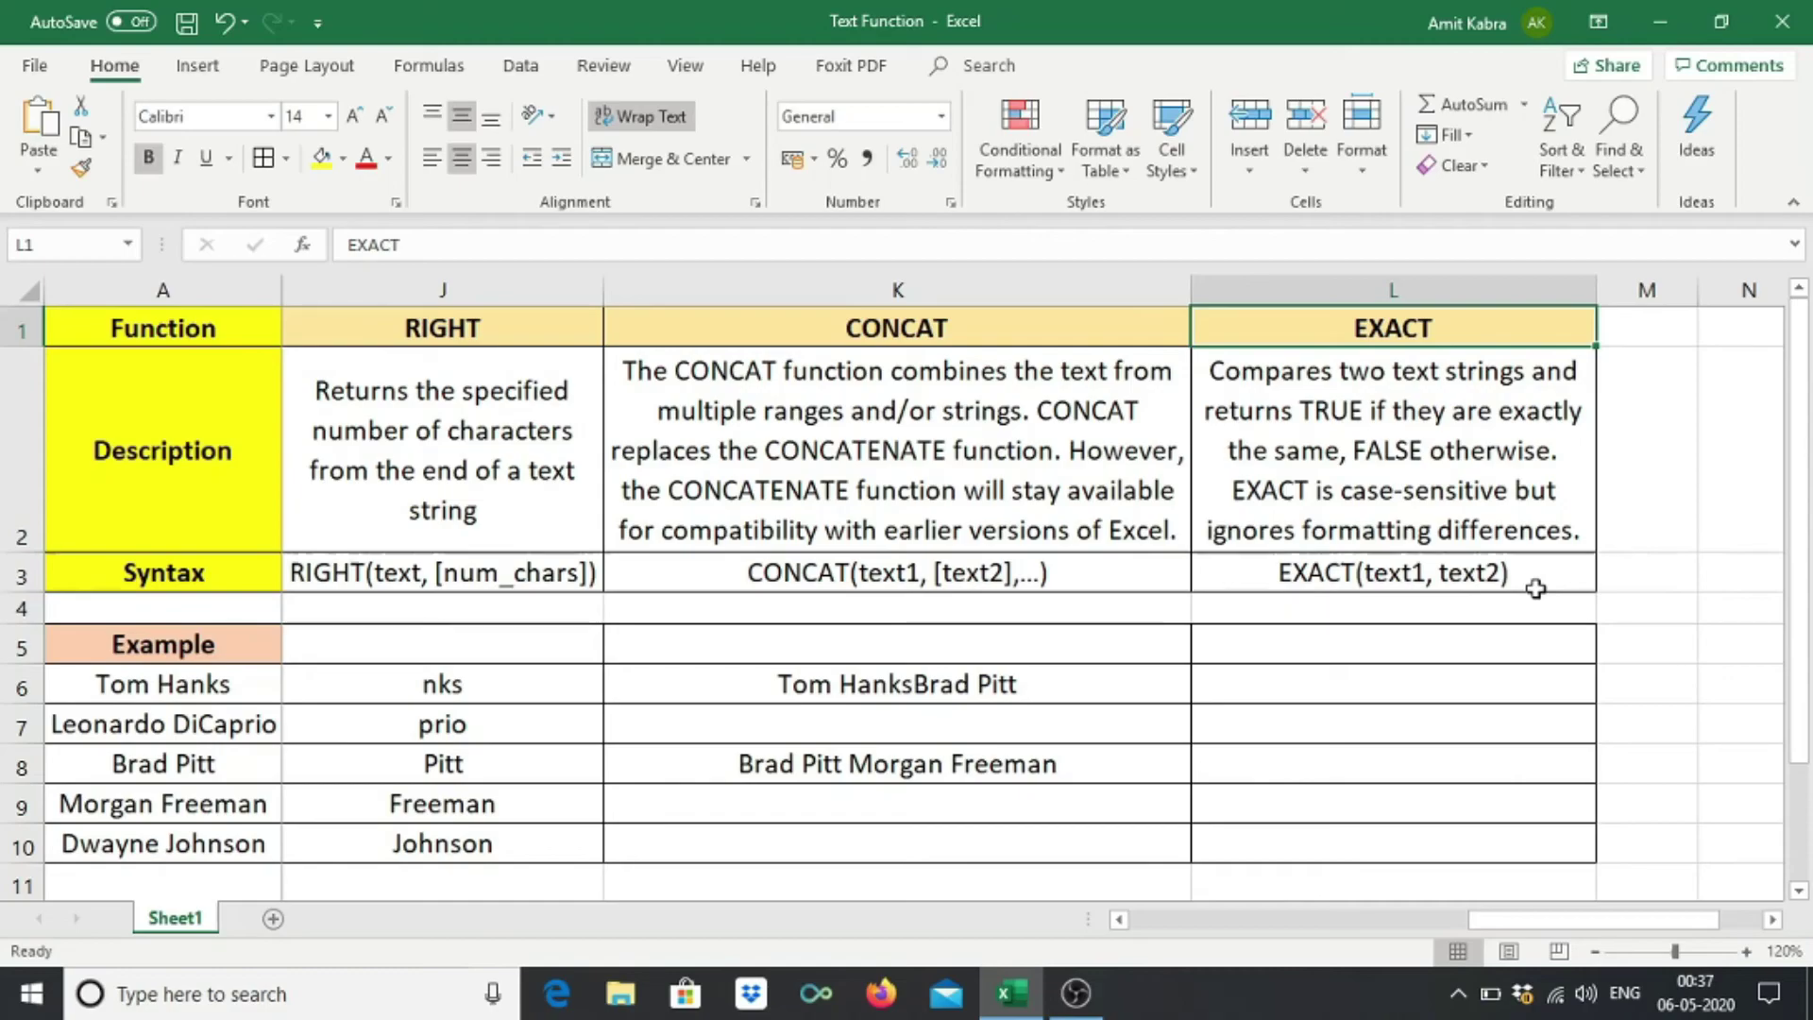
{"action": "left_click", "coordinate": [1571, 673]}
{"action": "type", "text": "="}
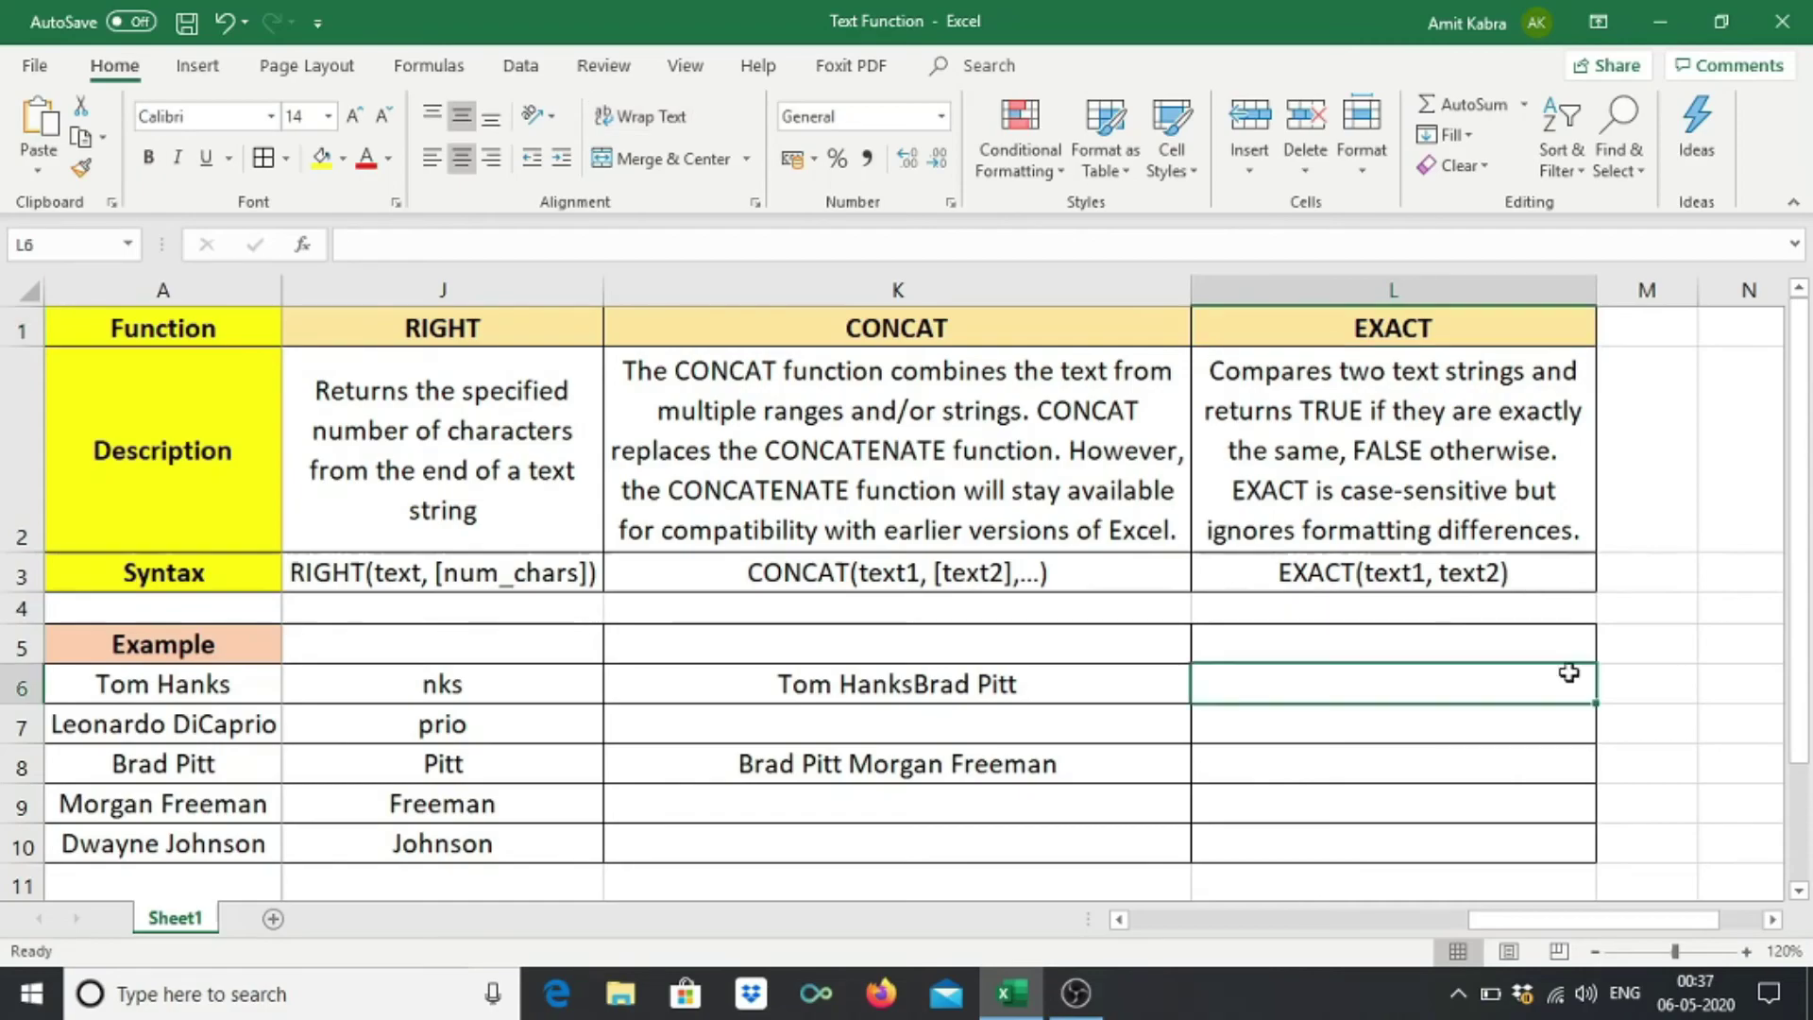
{"action": "type", "text": "exact("}
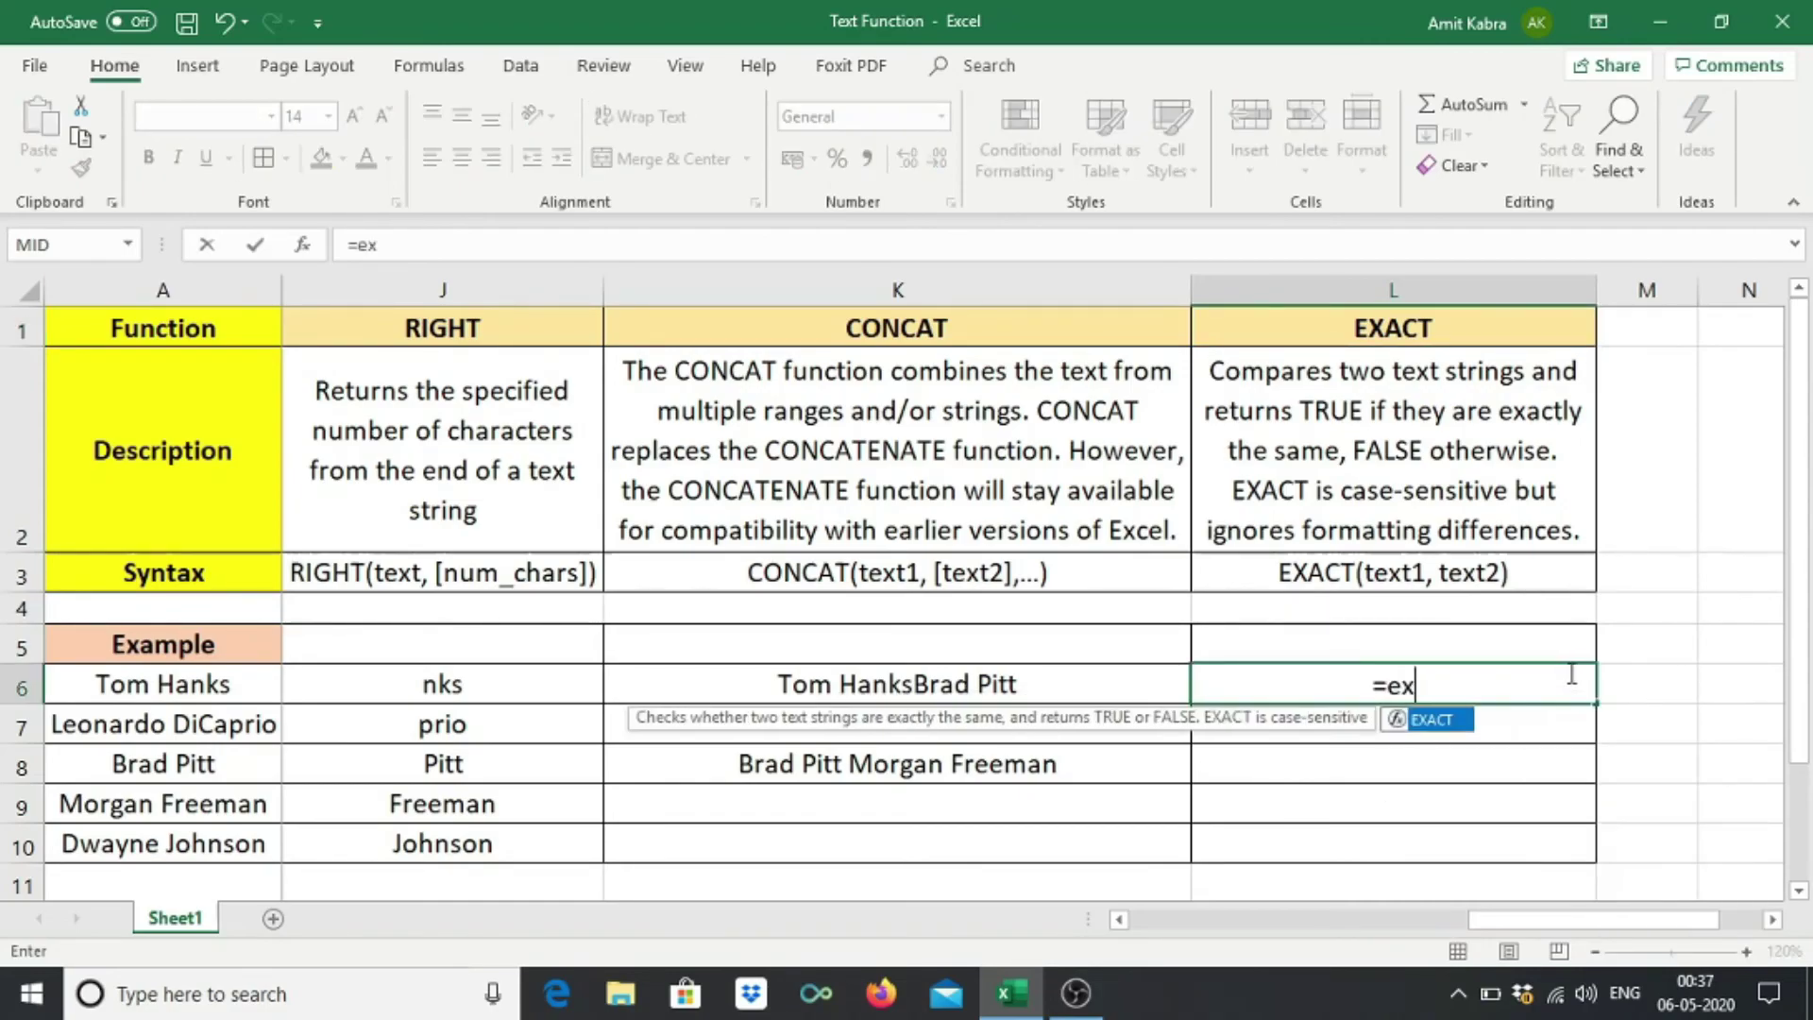
{"action": "left_click", "coordinate": [149, 687]}
{"action": "type", "text": ","}
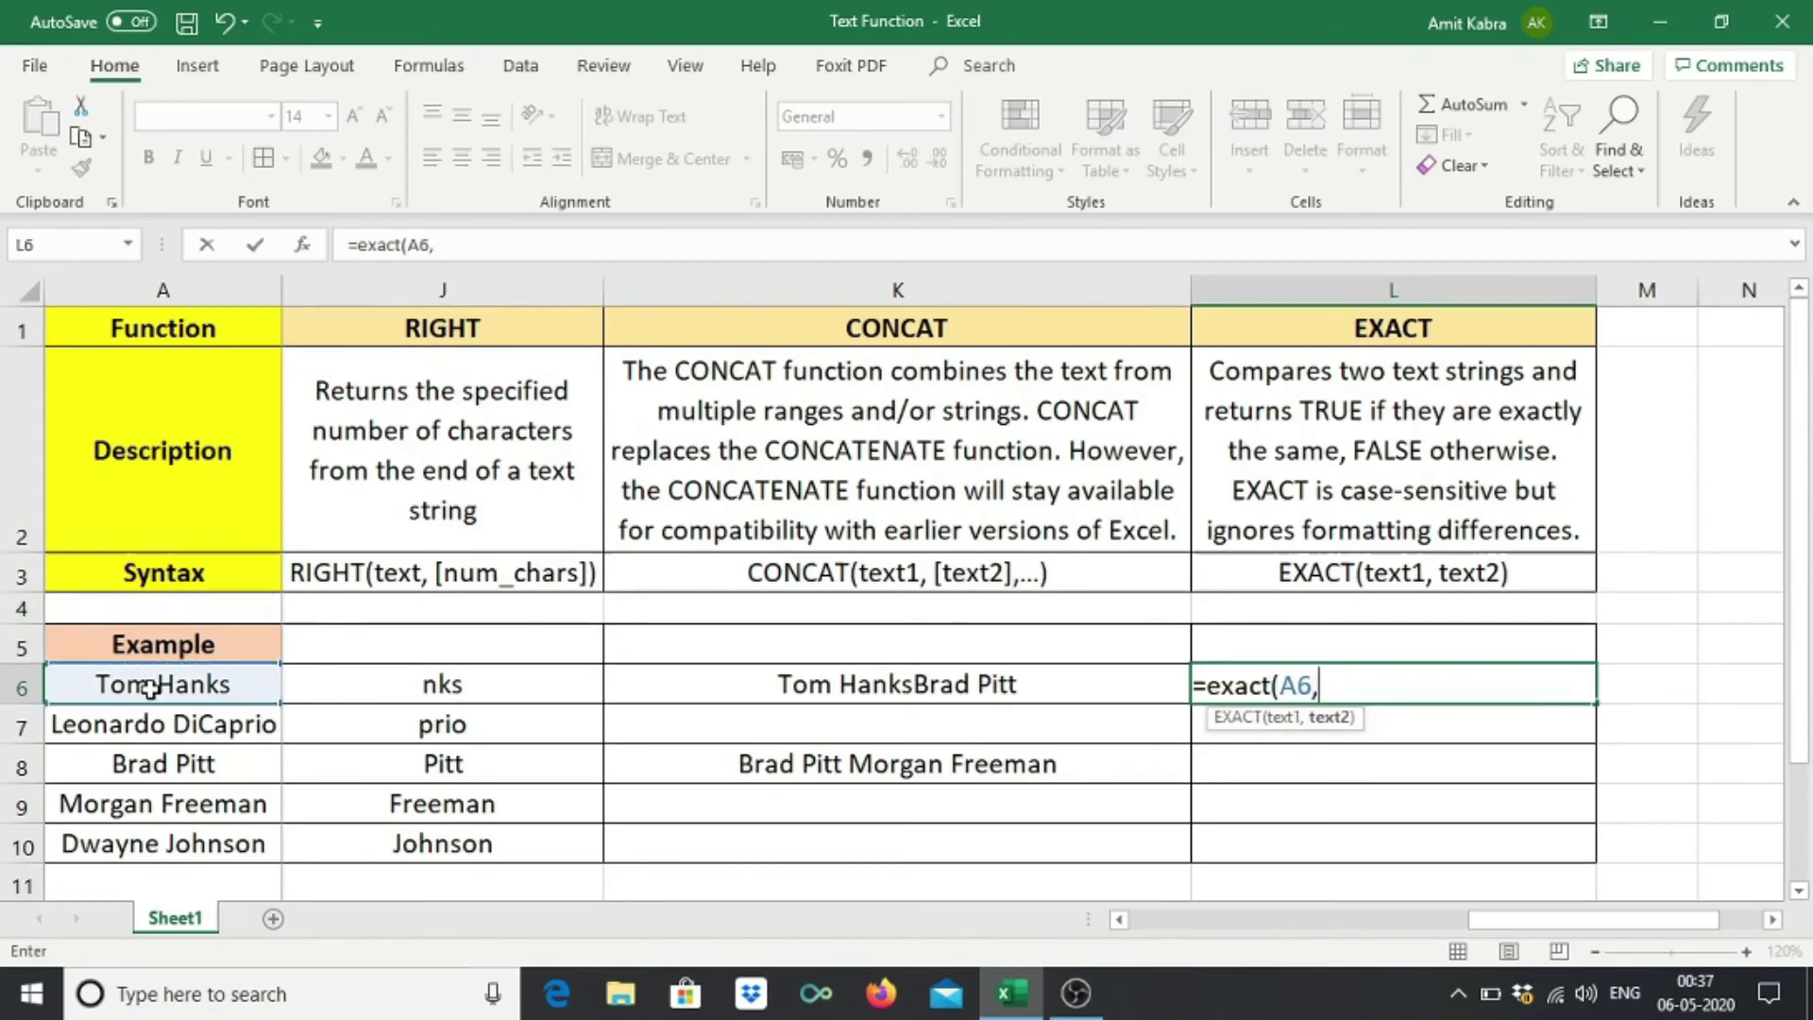
{"action": "left_click", "coordinate": [192, 774]}
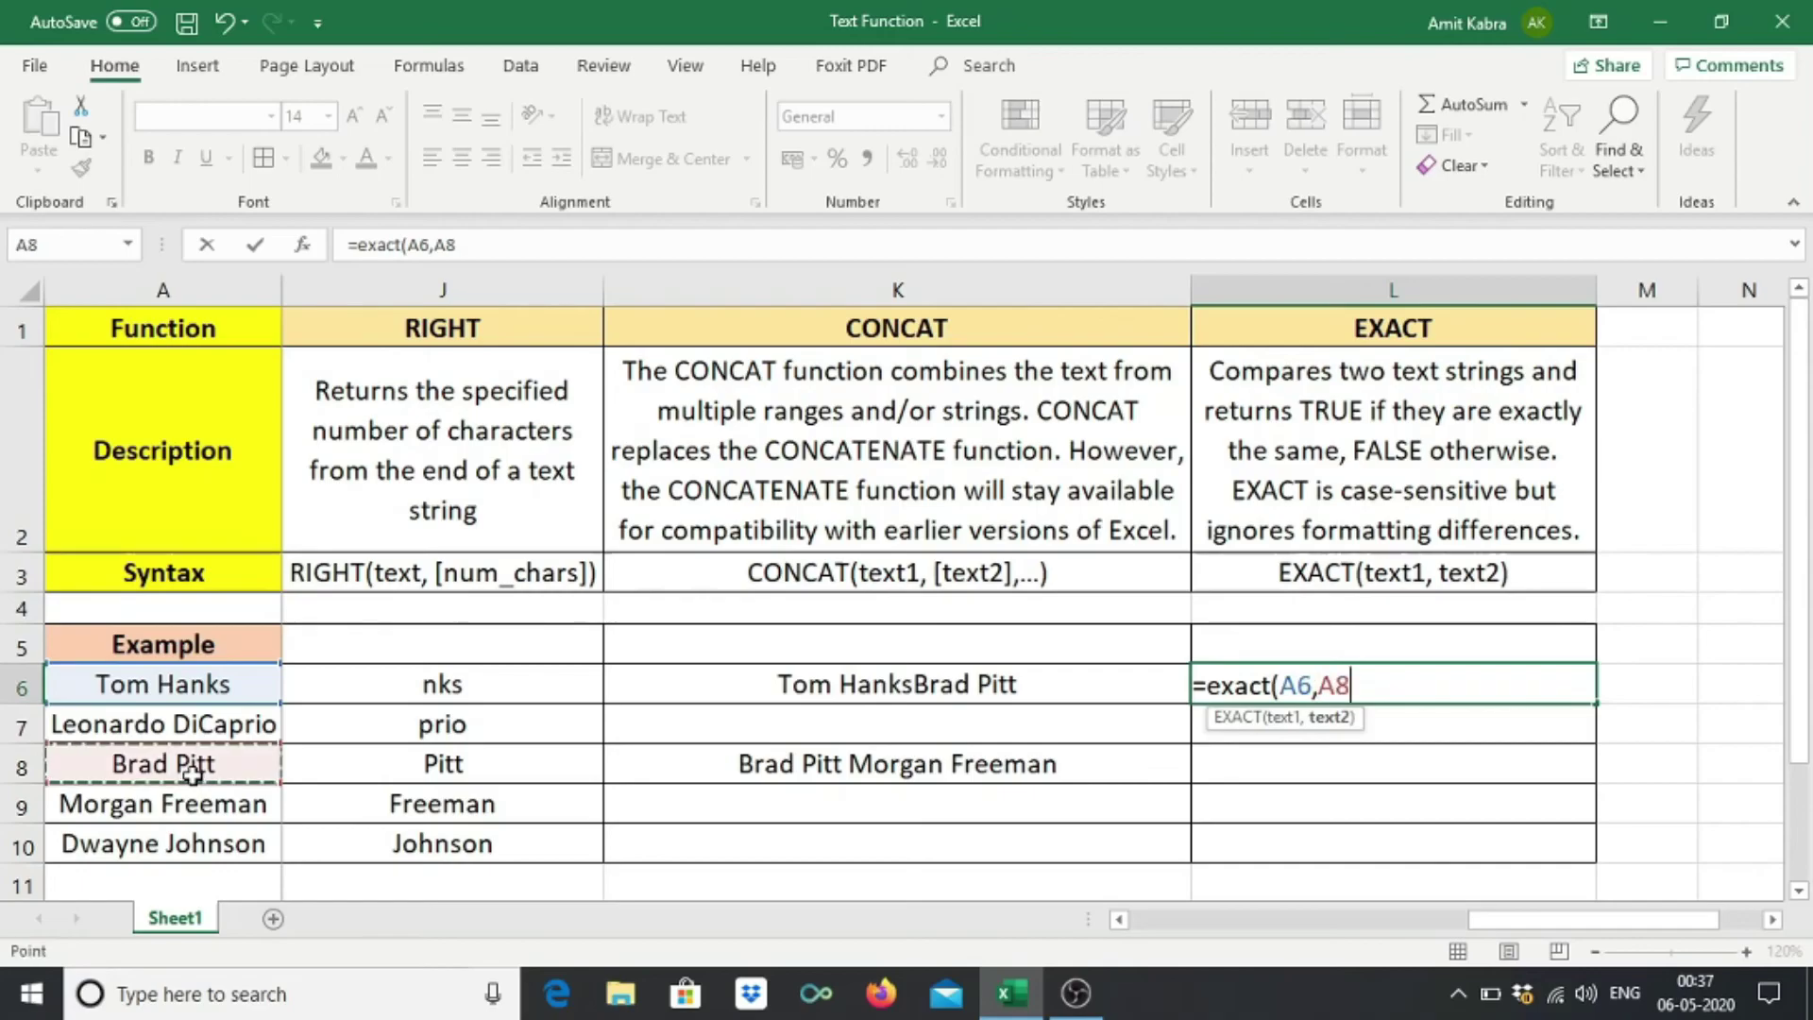
{"action": "type", "text": ")"}
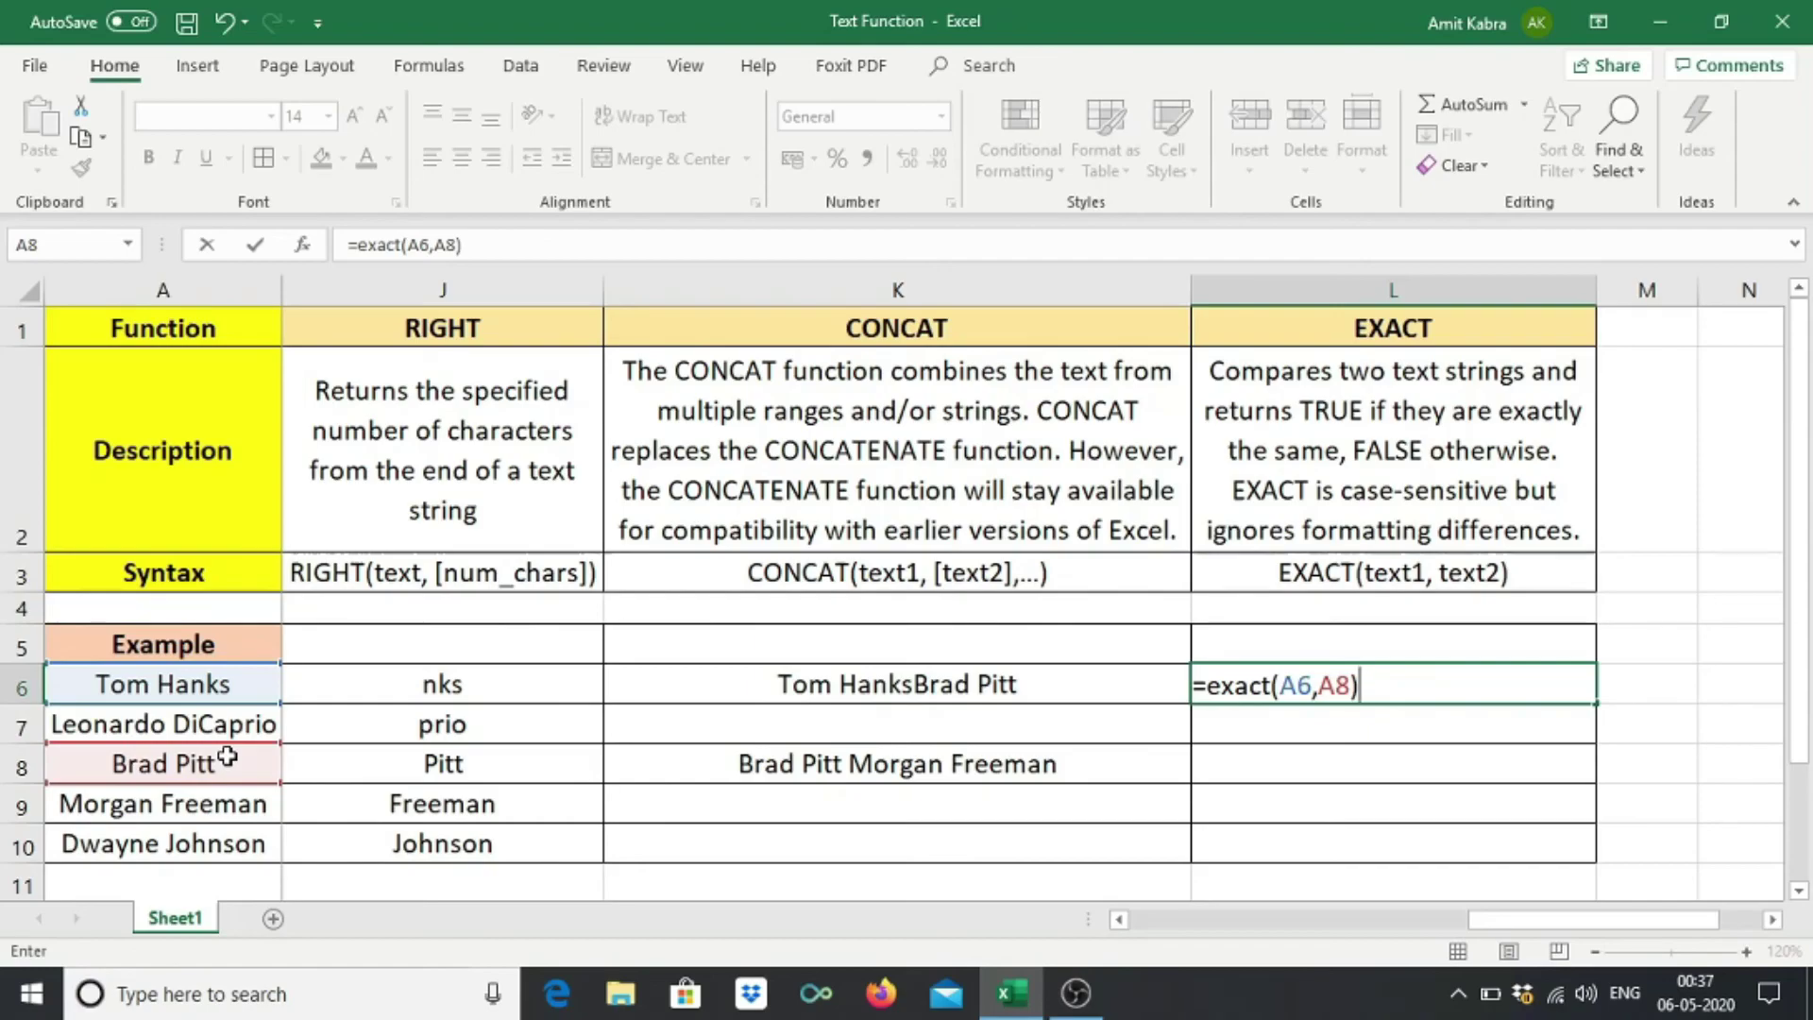
{"action": "key", "text": "Return"}
Copy the example name in A6 over the one in A8, and check the cell references of the EXACT formula in L6.
{"action": "scroll", "coordinate": [478, 728], "scroll_direction": "right", "scroll_amount": 2}
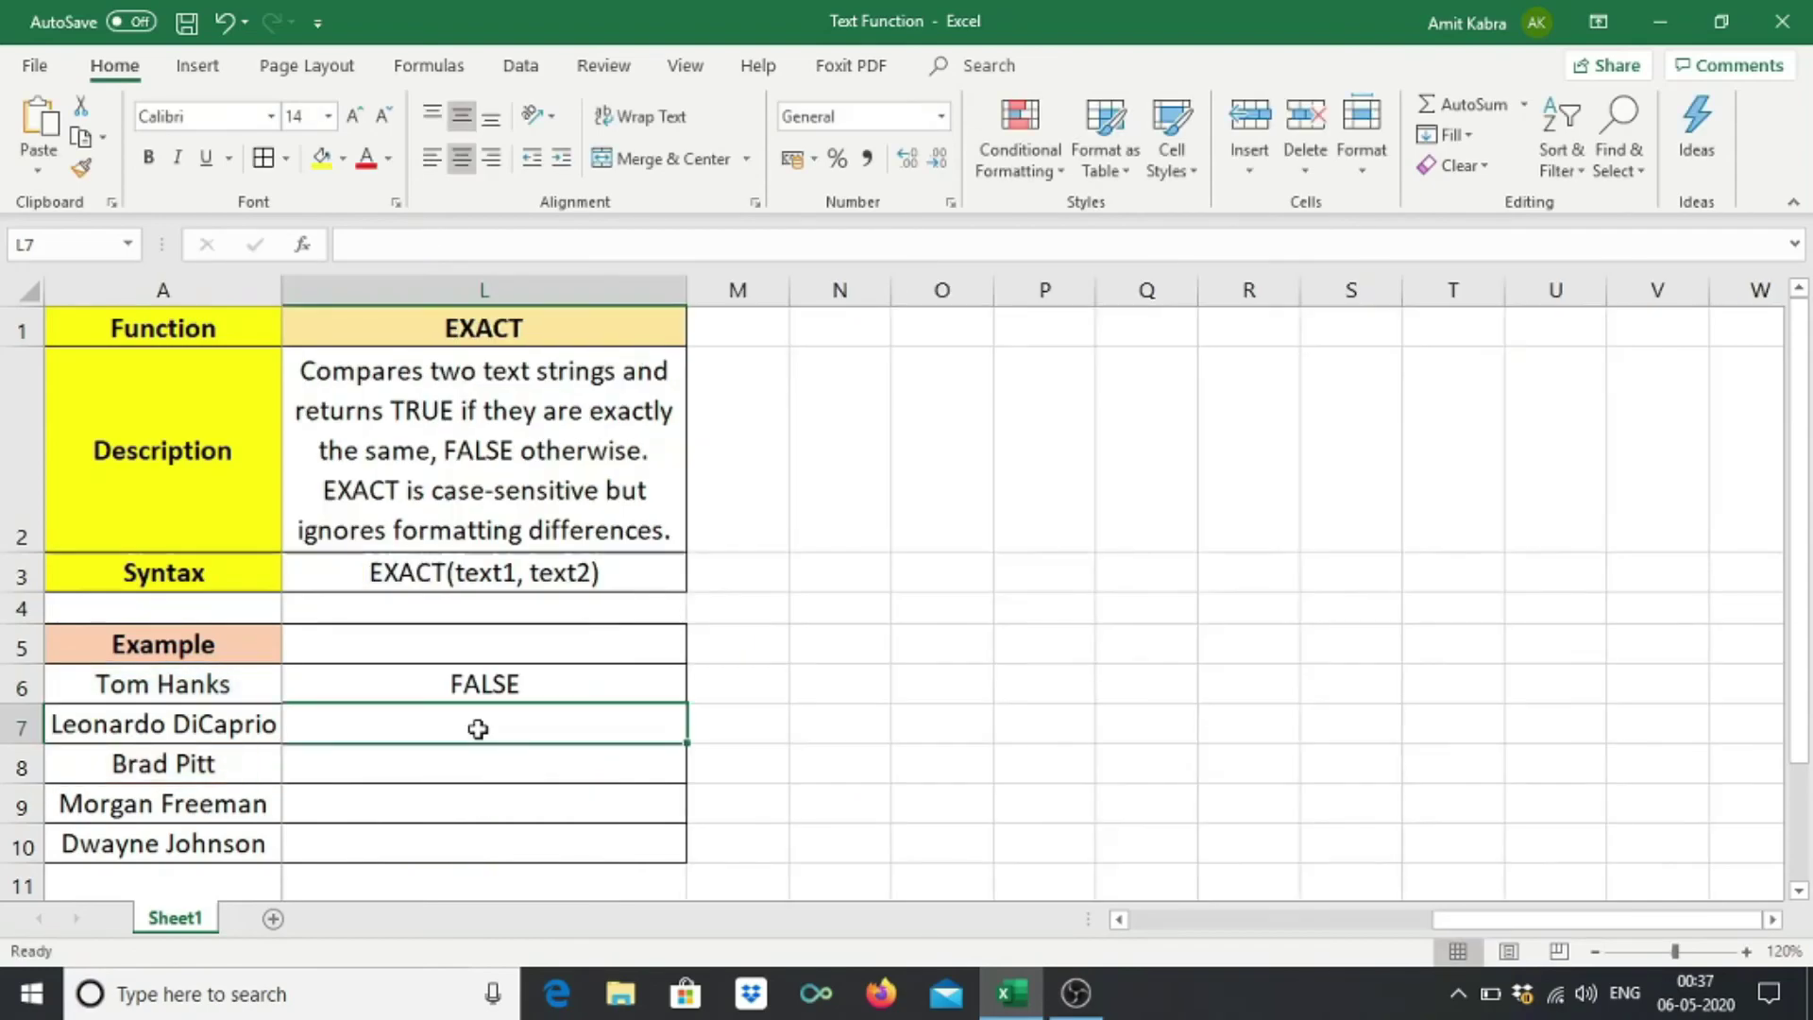
{"action": "left_click", "coordinate": [208, 686]}
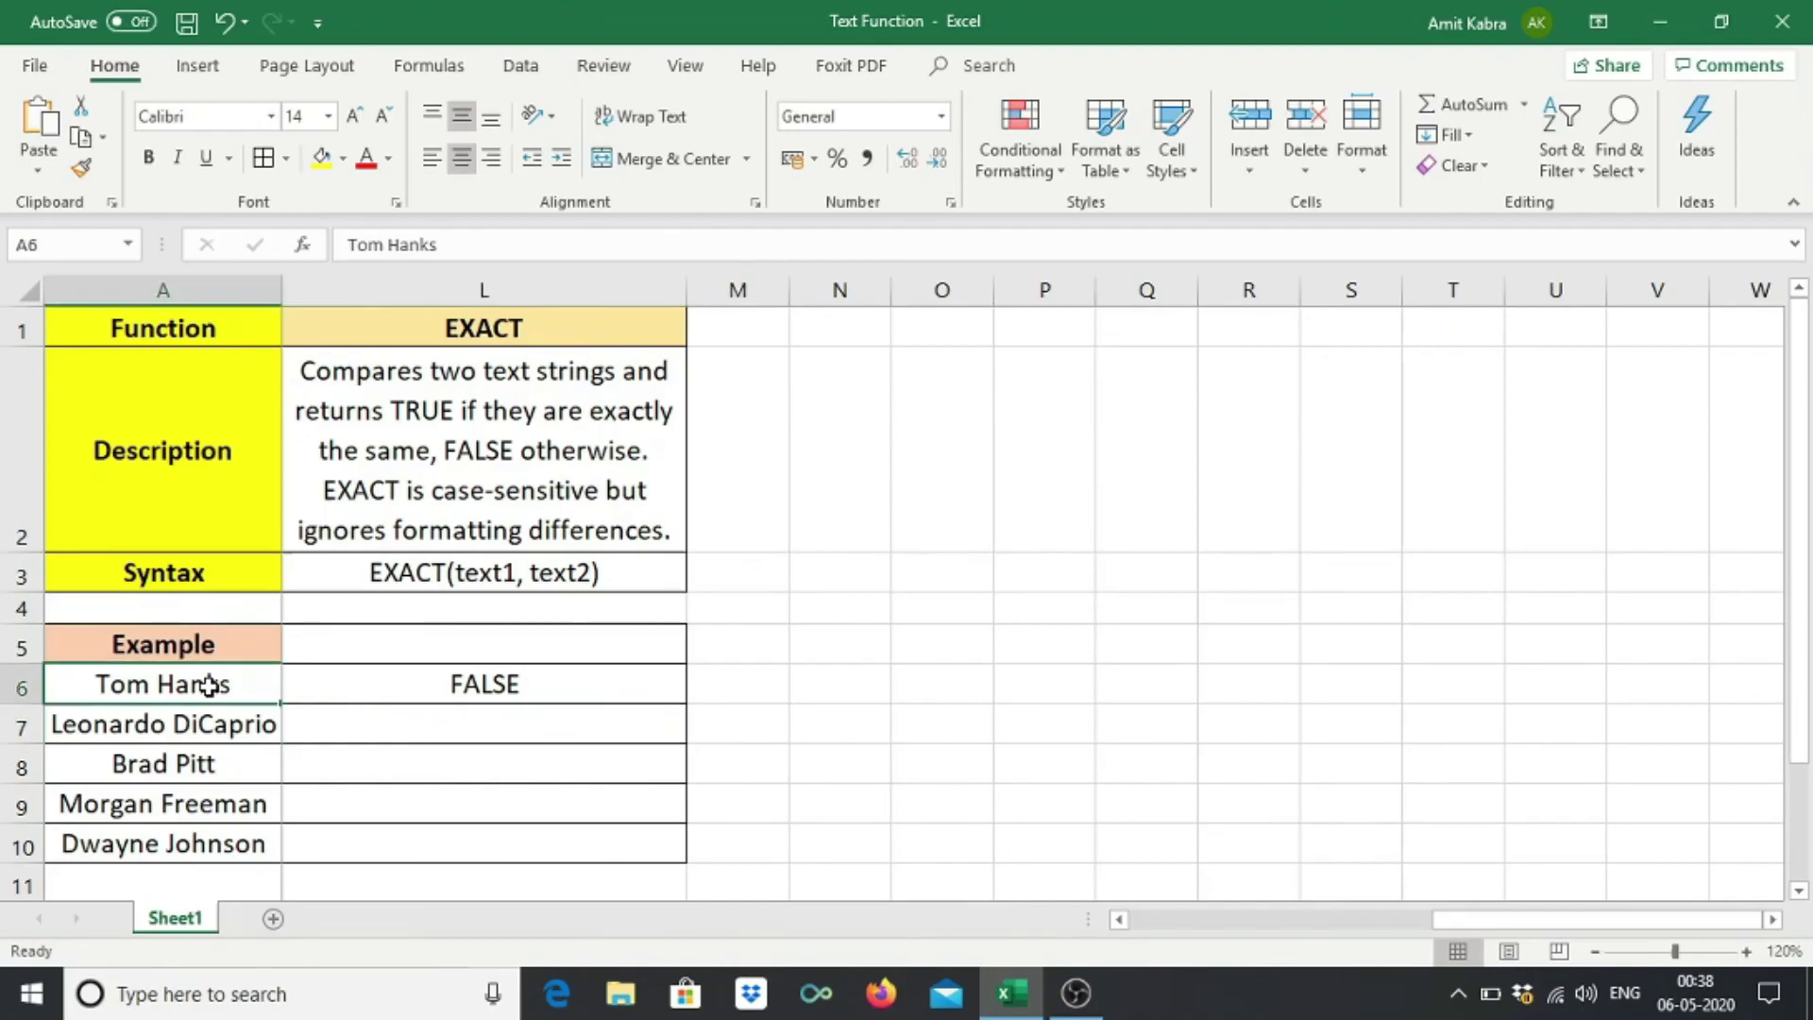
{"action": "key", "text": "ctrl+c"}
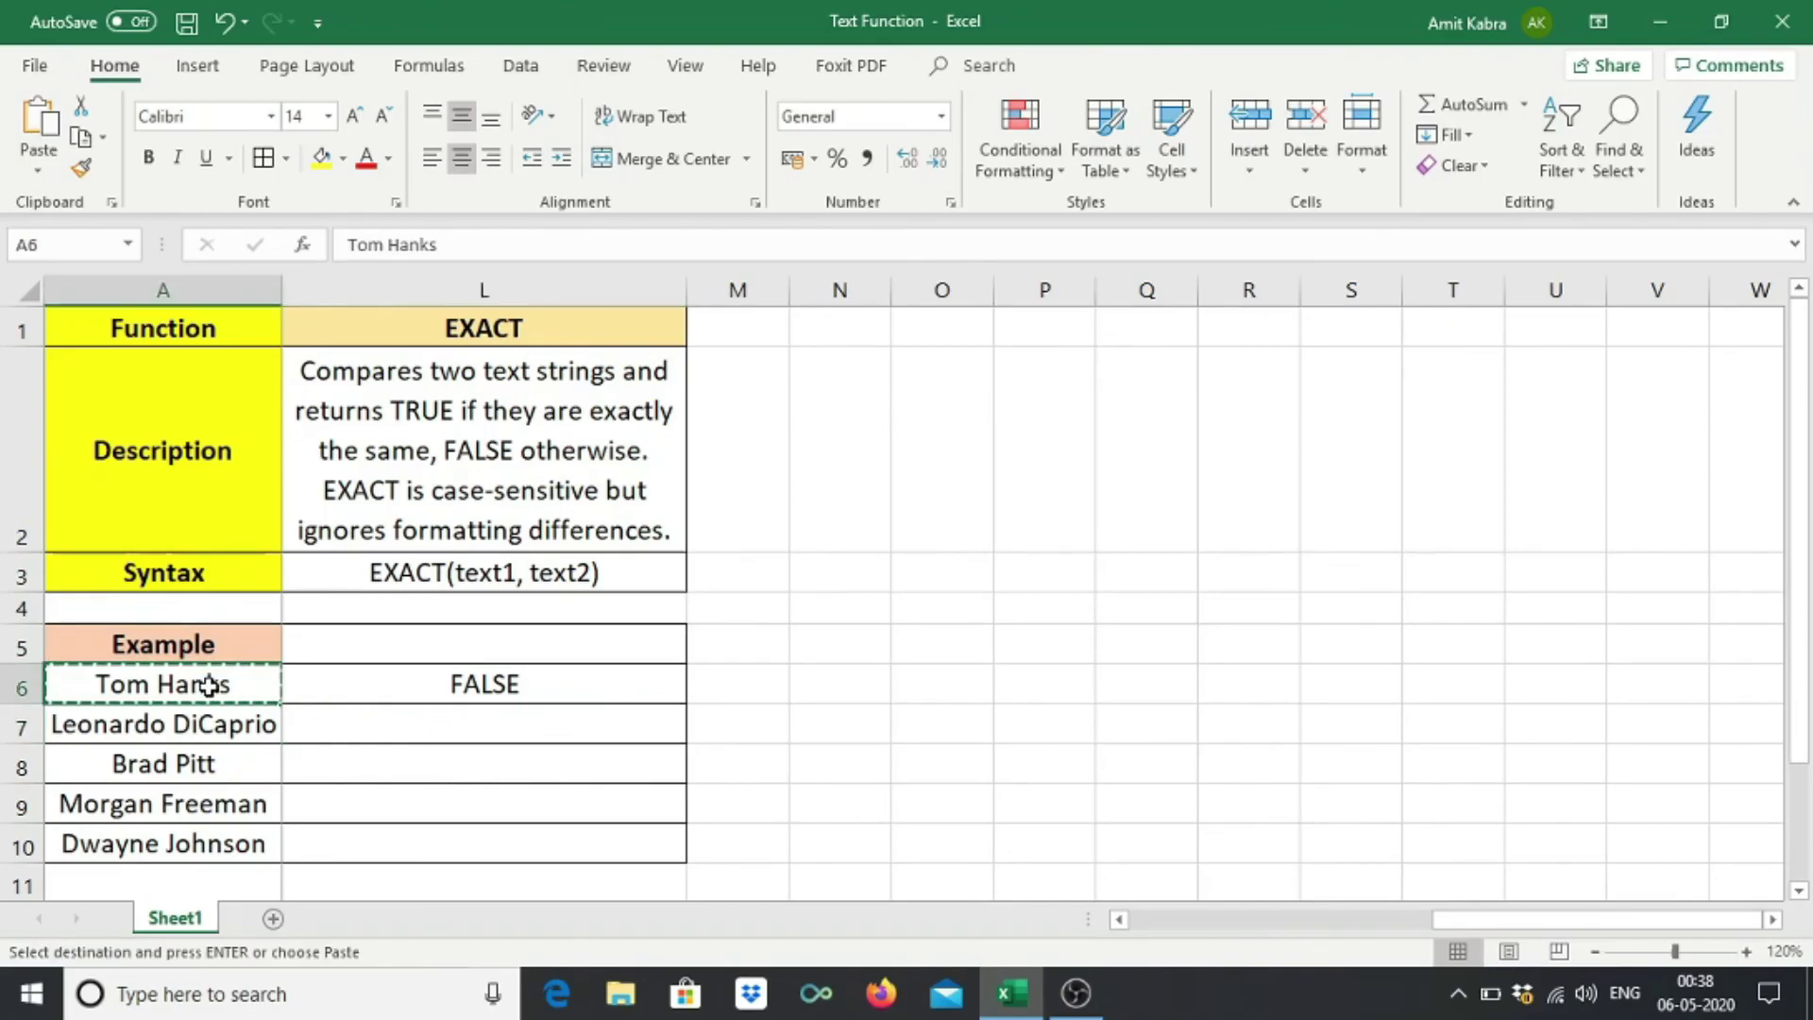
{"action": "left_click", "coordinate": [202, 765]}
{"action": "key", "text": "ctrl+v"}
{"action": "left_click", "coordinate": [571, 691]}
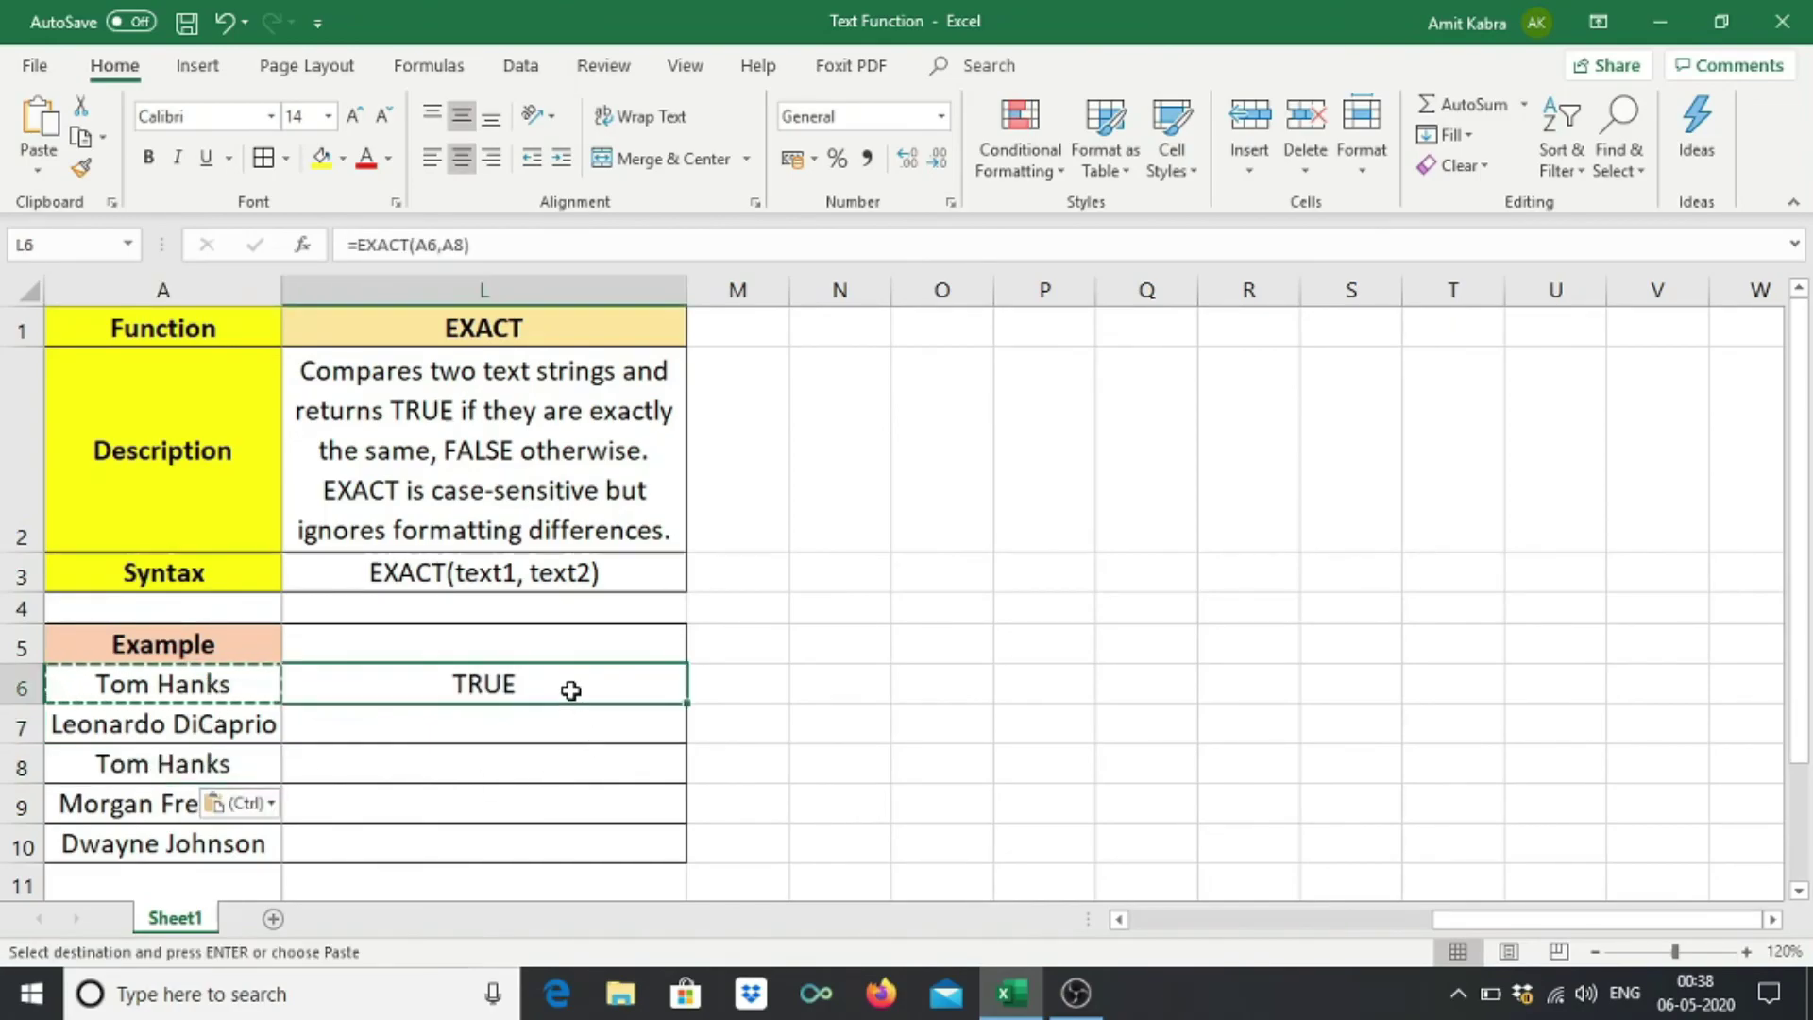
{"action": "double_click", "coordinate": [572, 690]}
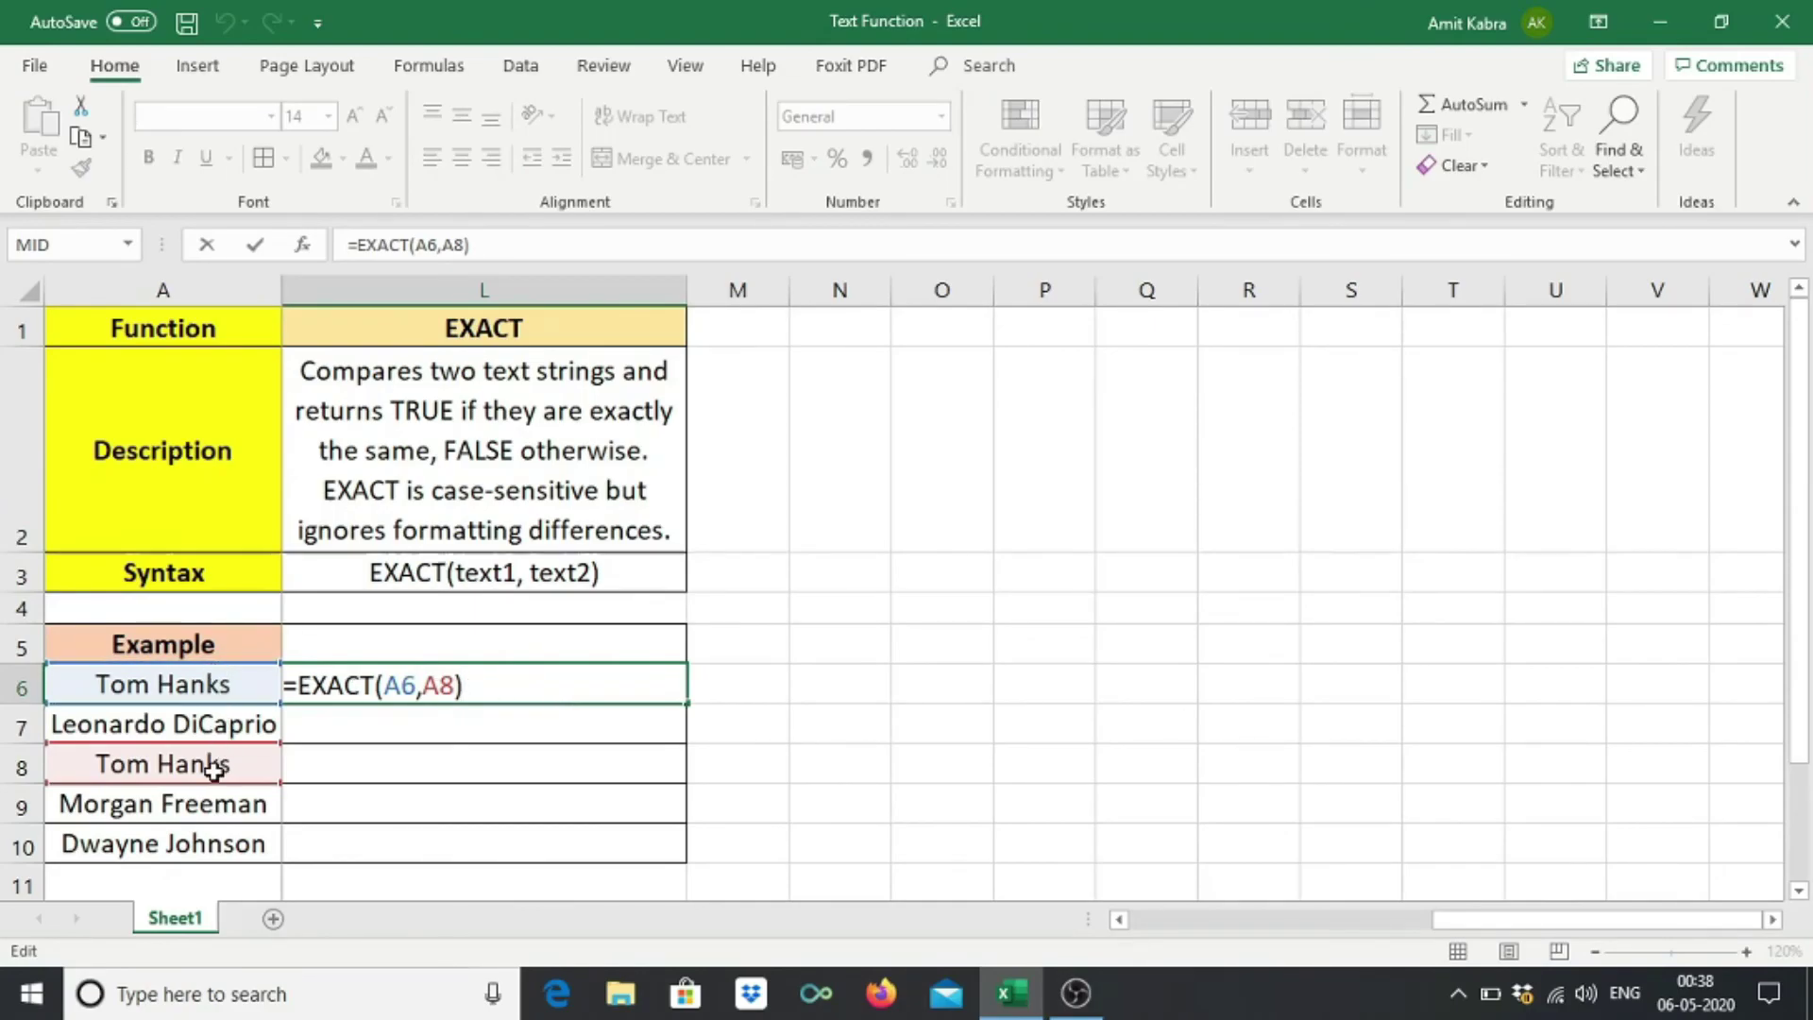
{"action": "key", "text": "Return"}
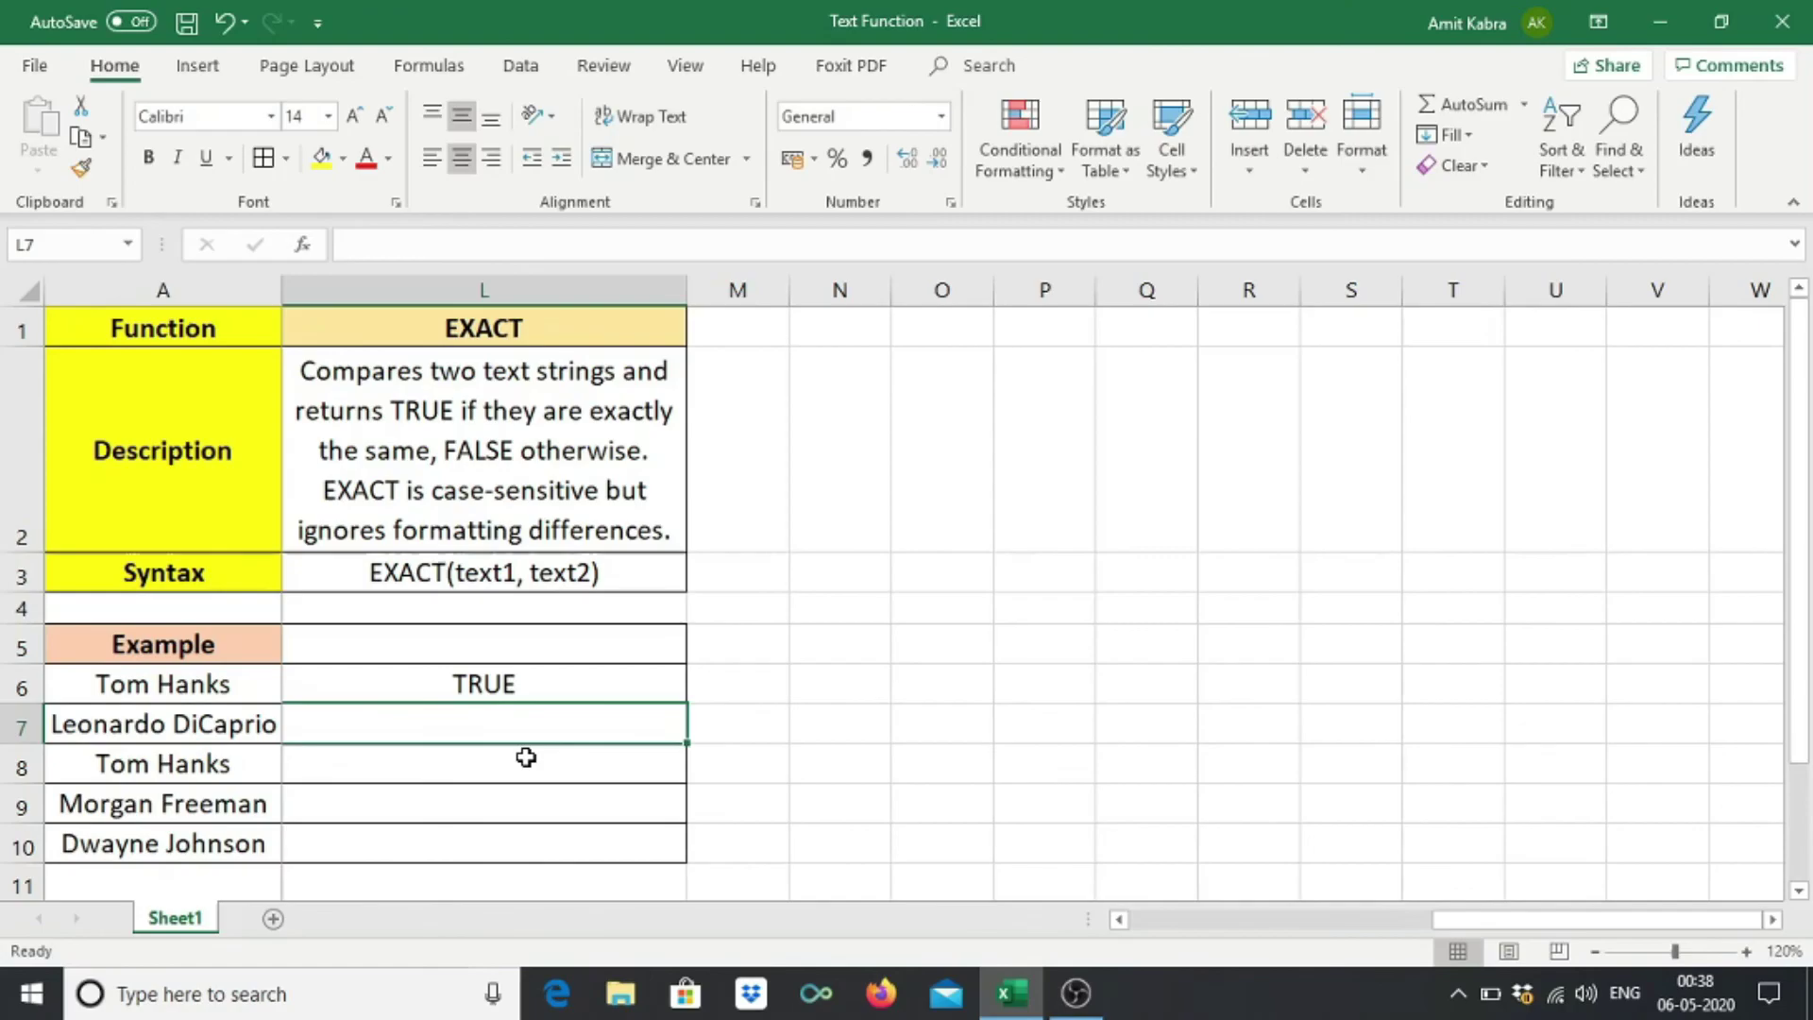
Enter =EXACT(A7,A9) in cell L7 to compare the example names in those two rows.
{"action": "type", "text": "="}
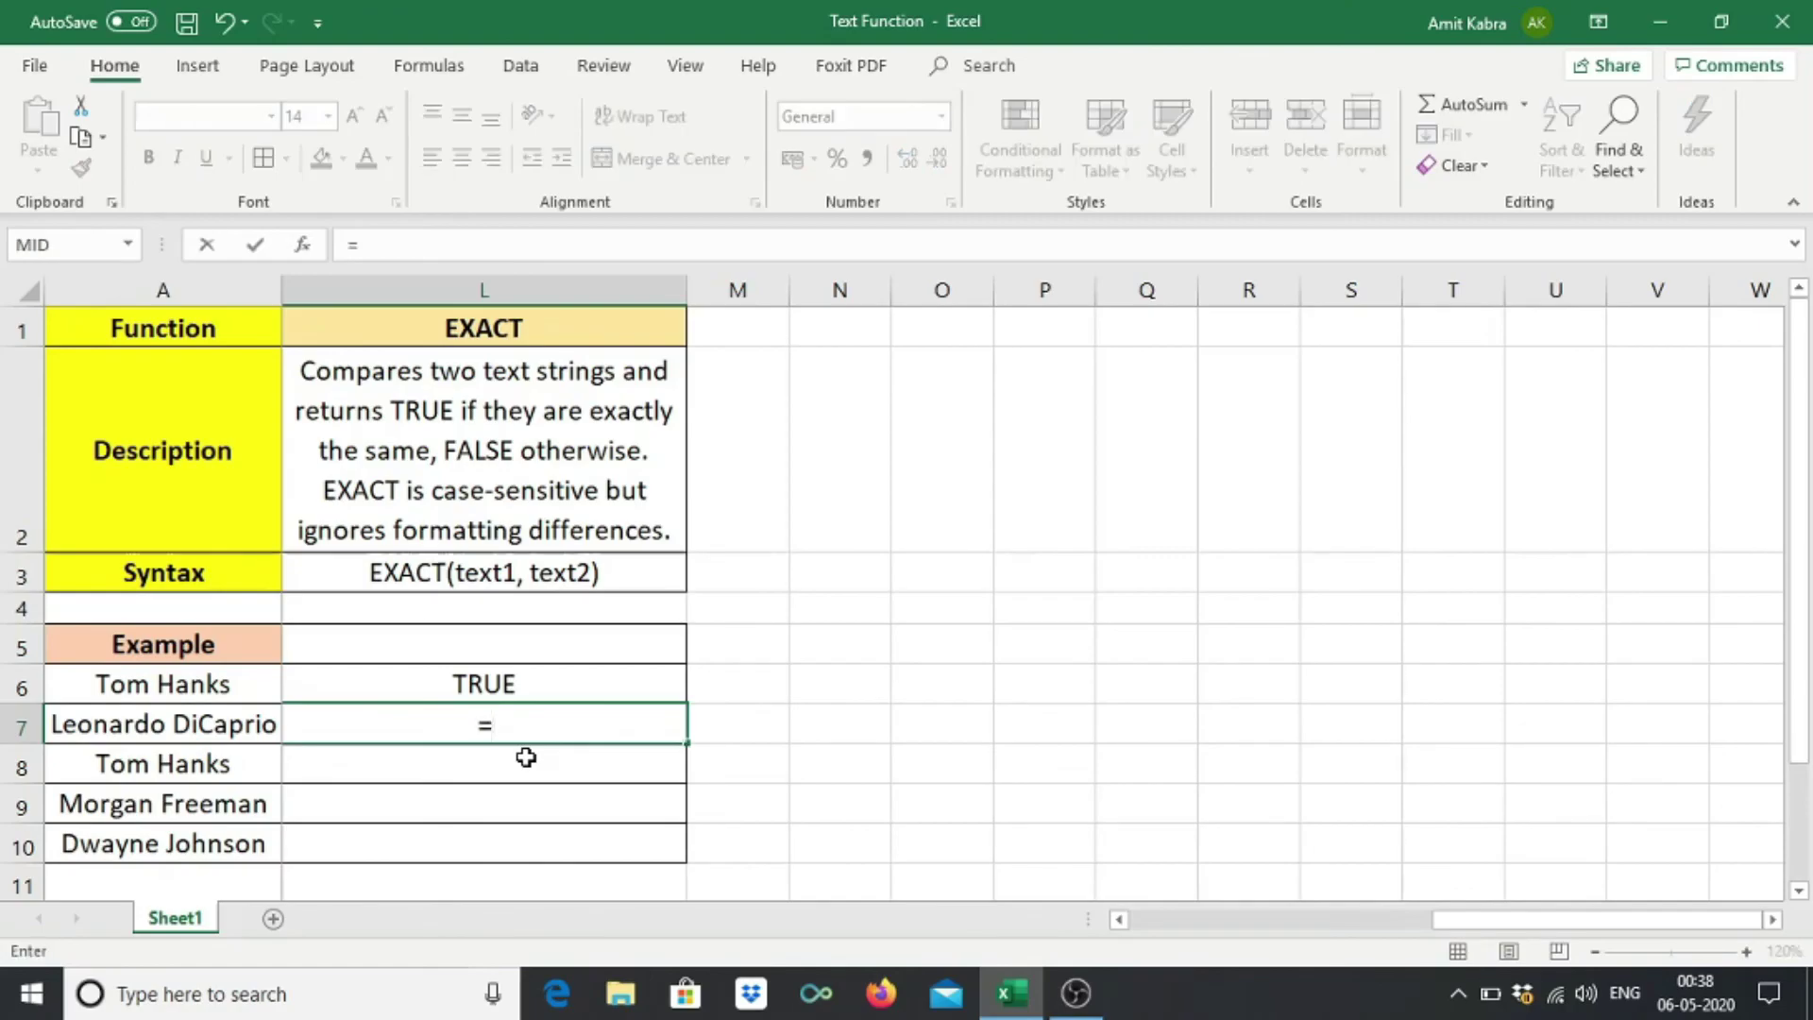
{"action": "type", "text": "ex"}
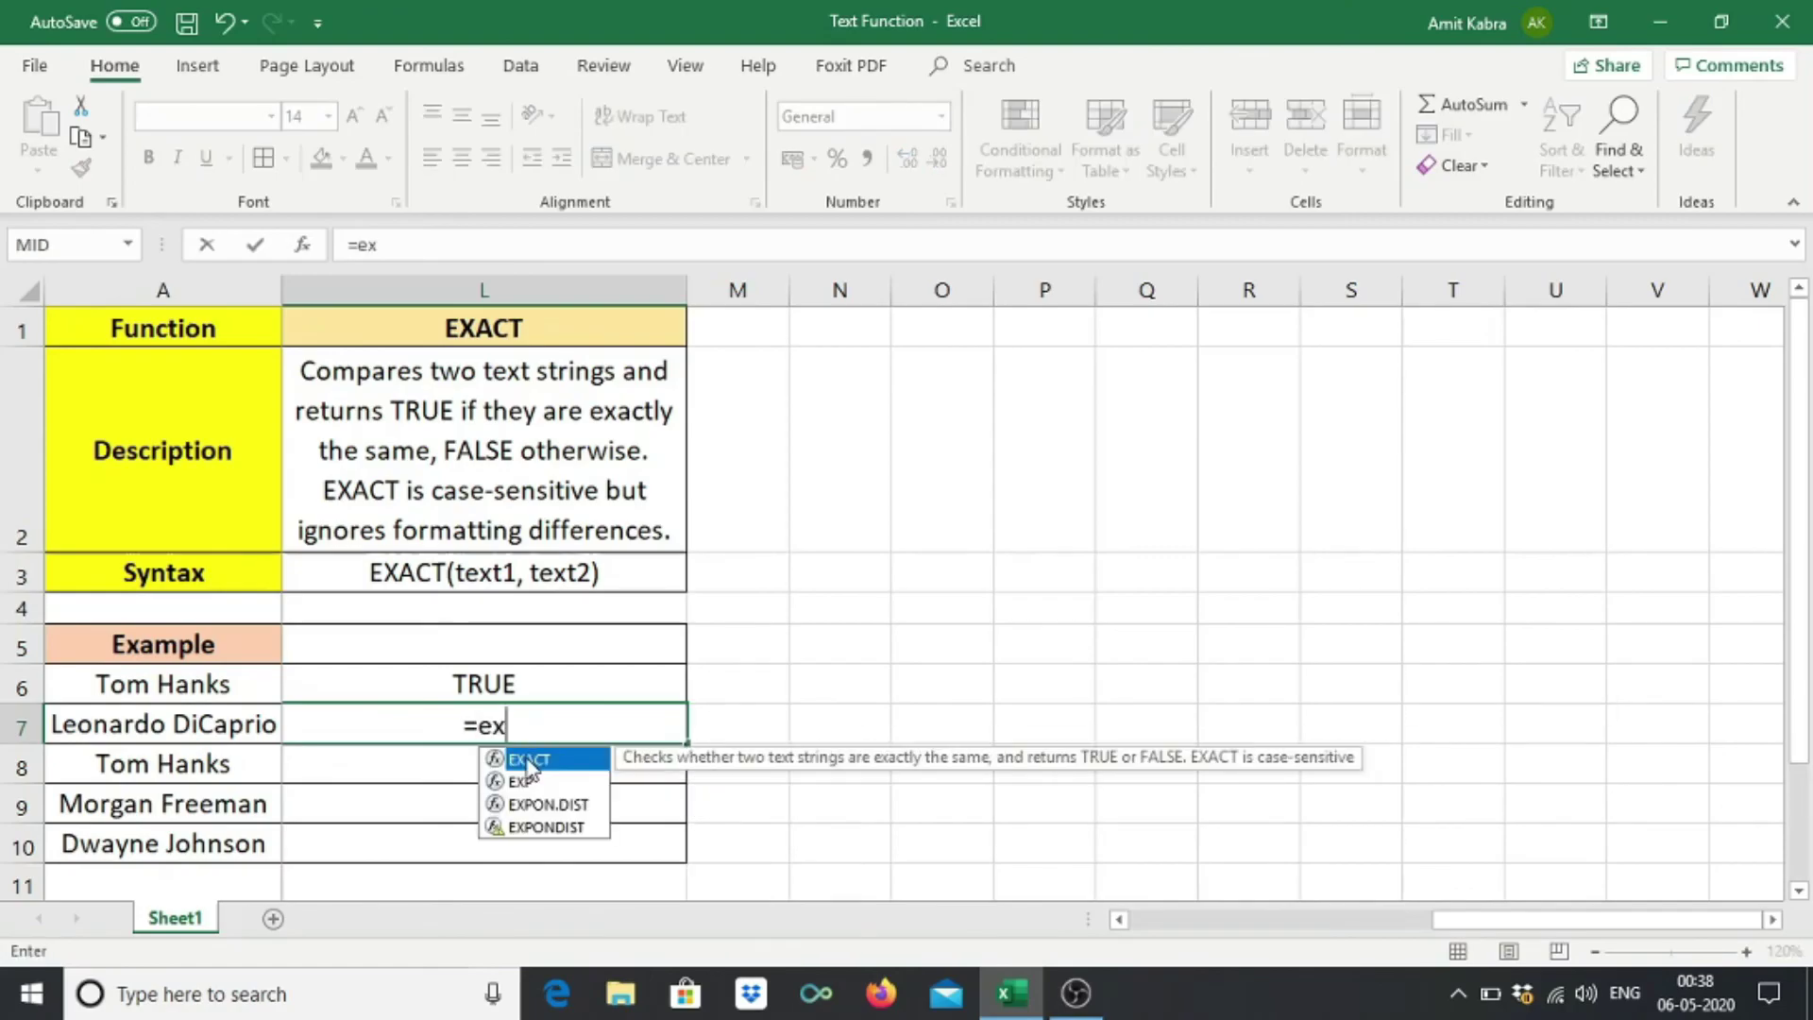
{"action": "double_click", "coordinate": [527, 761]}
{"action": "left_click", "coordinate": [120, 717]}
{"action": "type", "text": ","}
{"action": "left_click", "coordinate": [141, 804]}
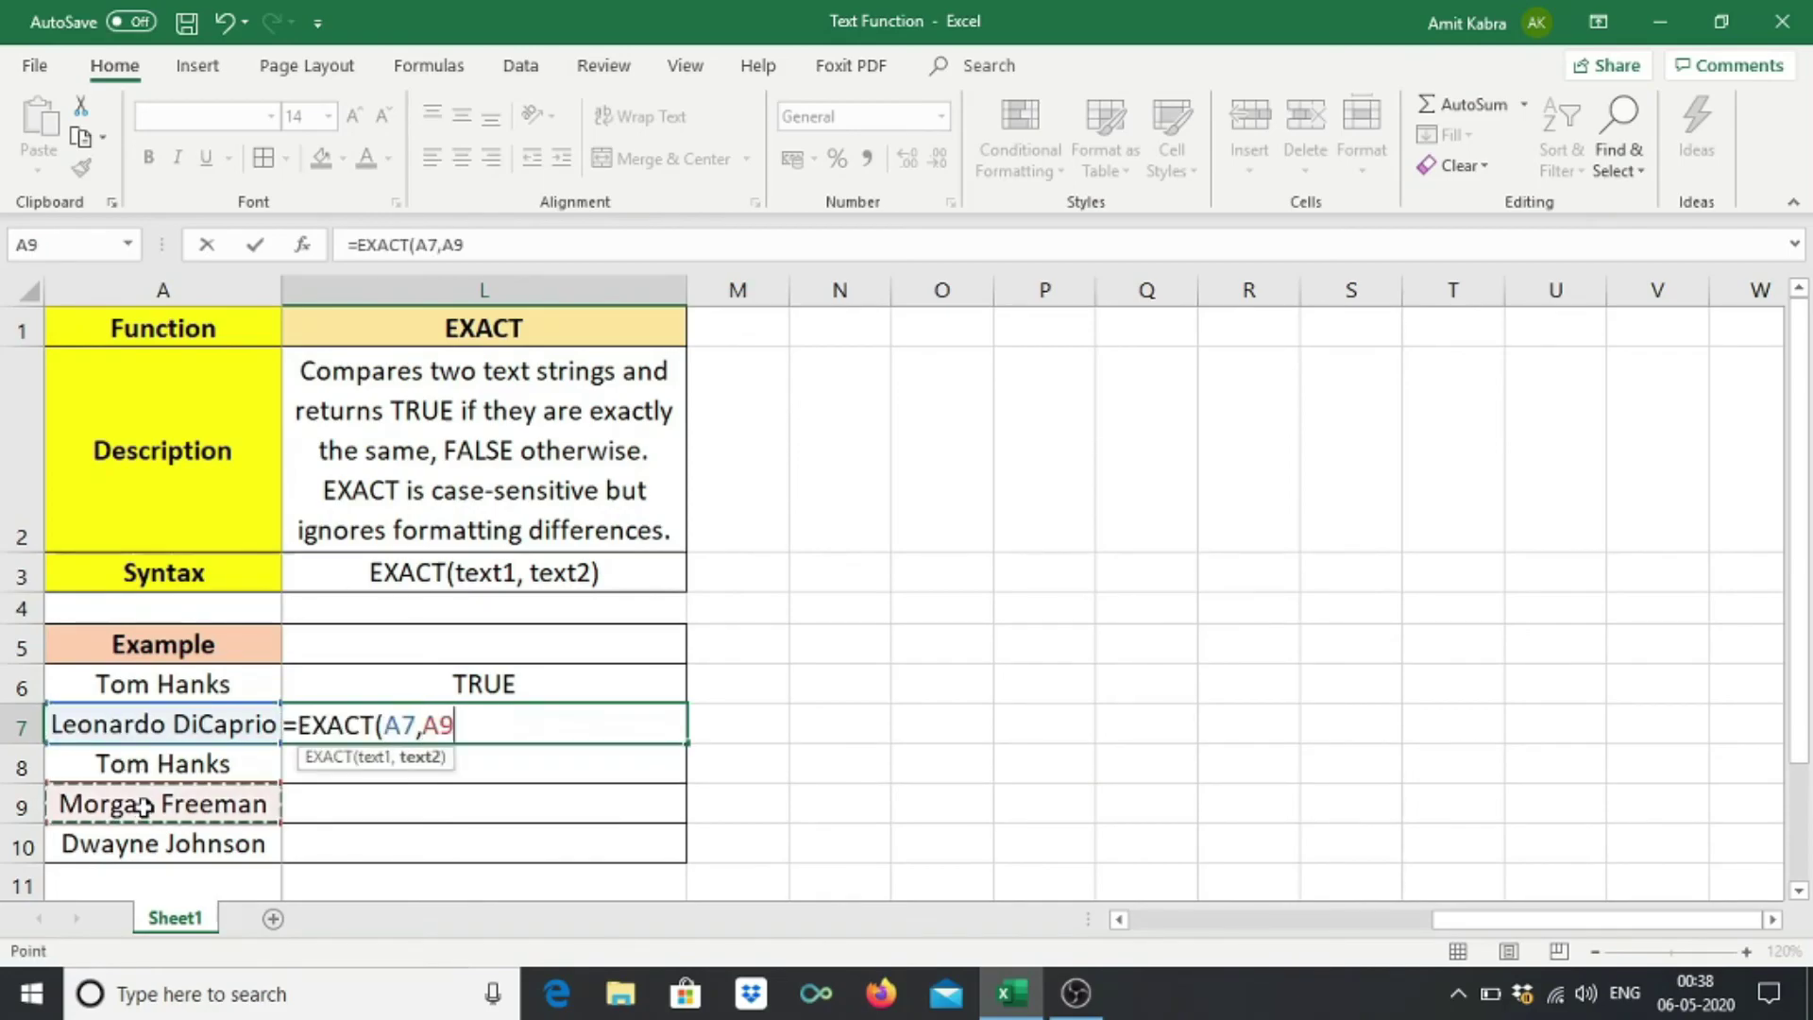
{"action": "type", "text": ")"}
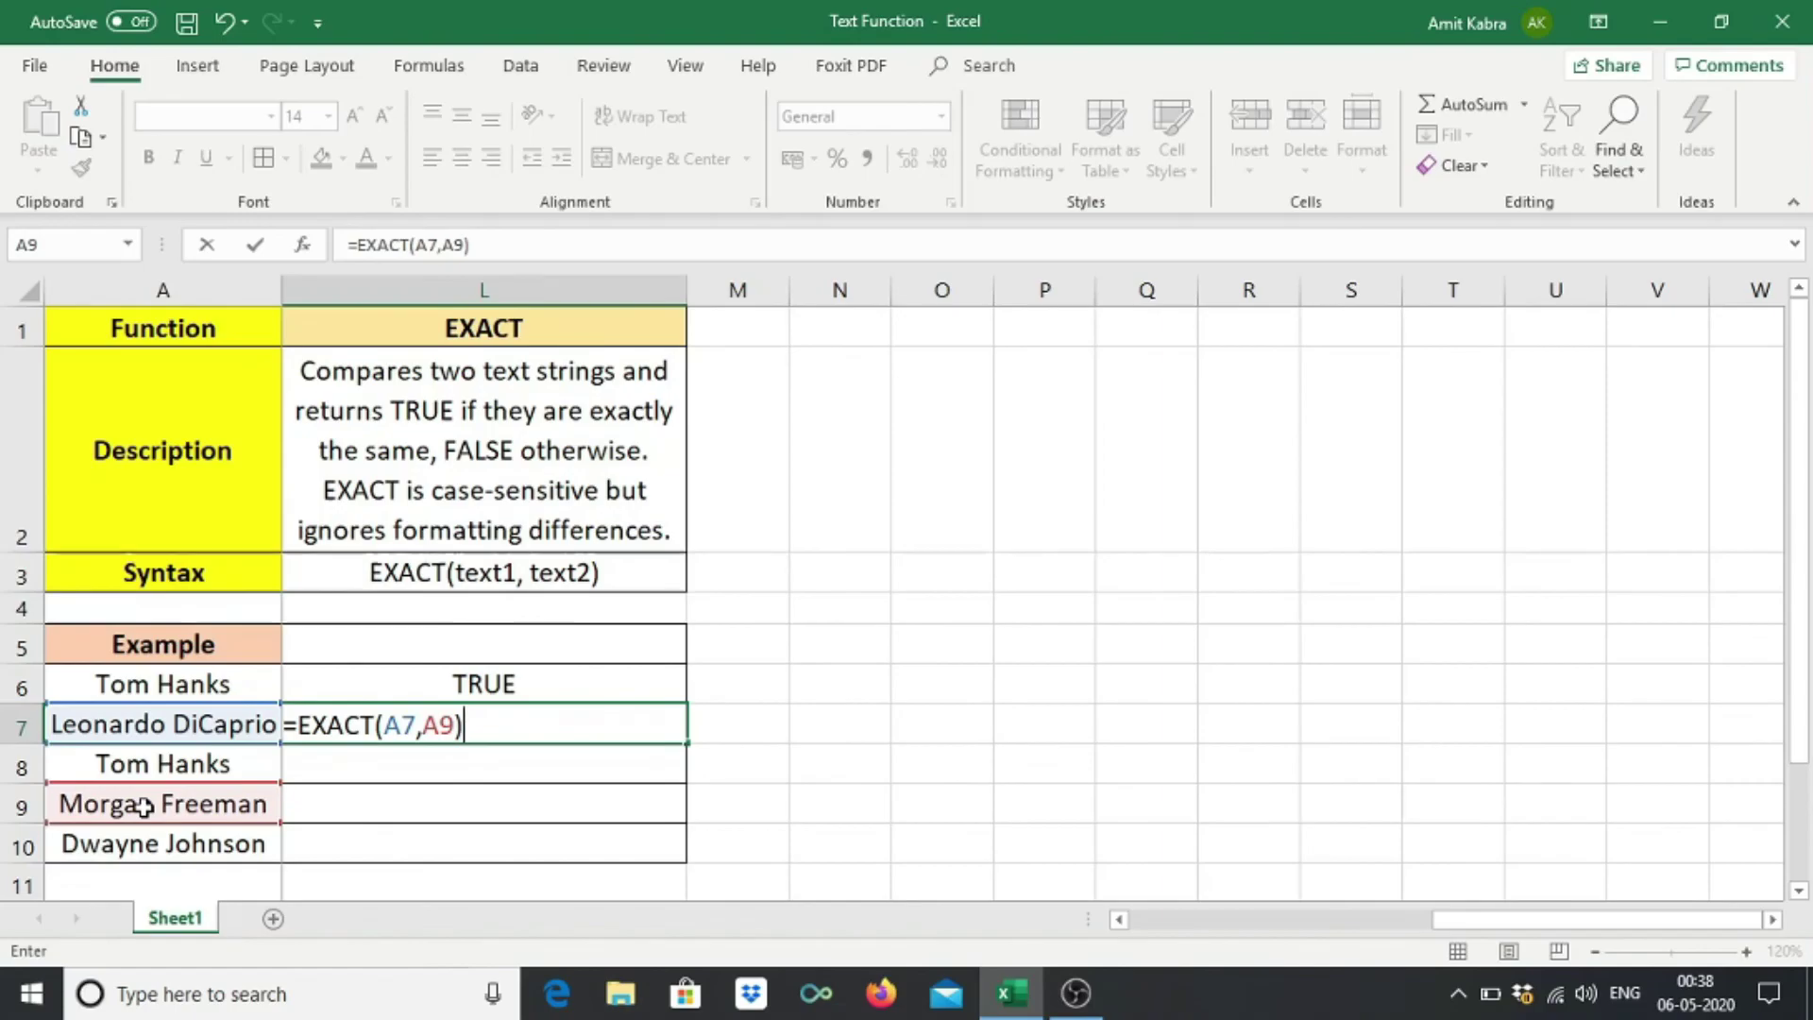
{"action": "key", "text": "Return"}
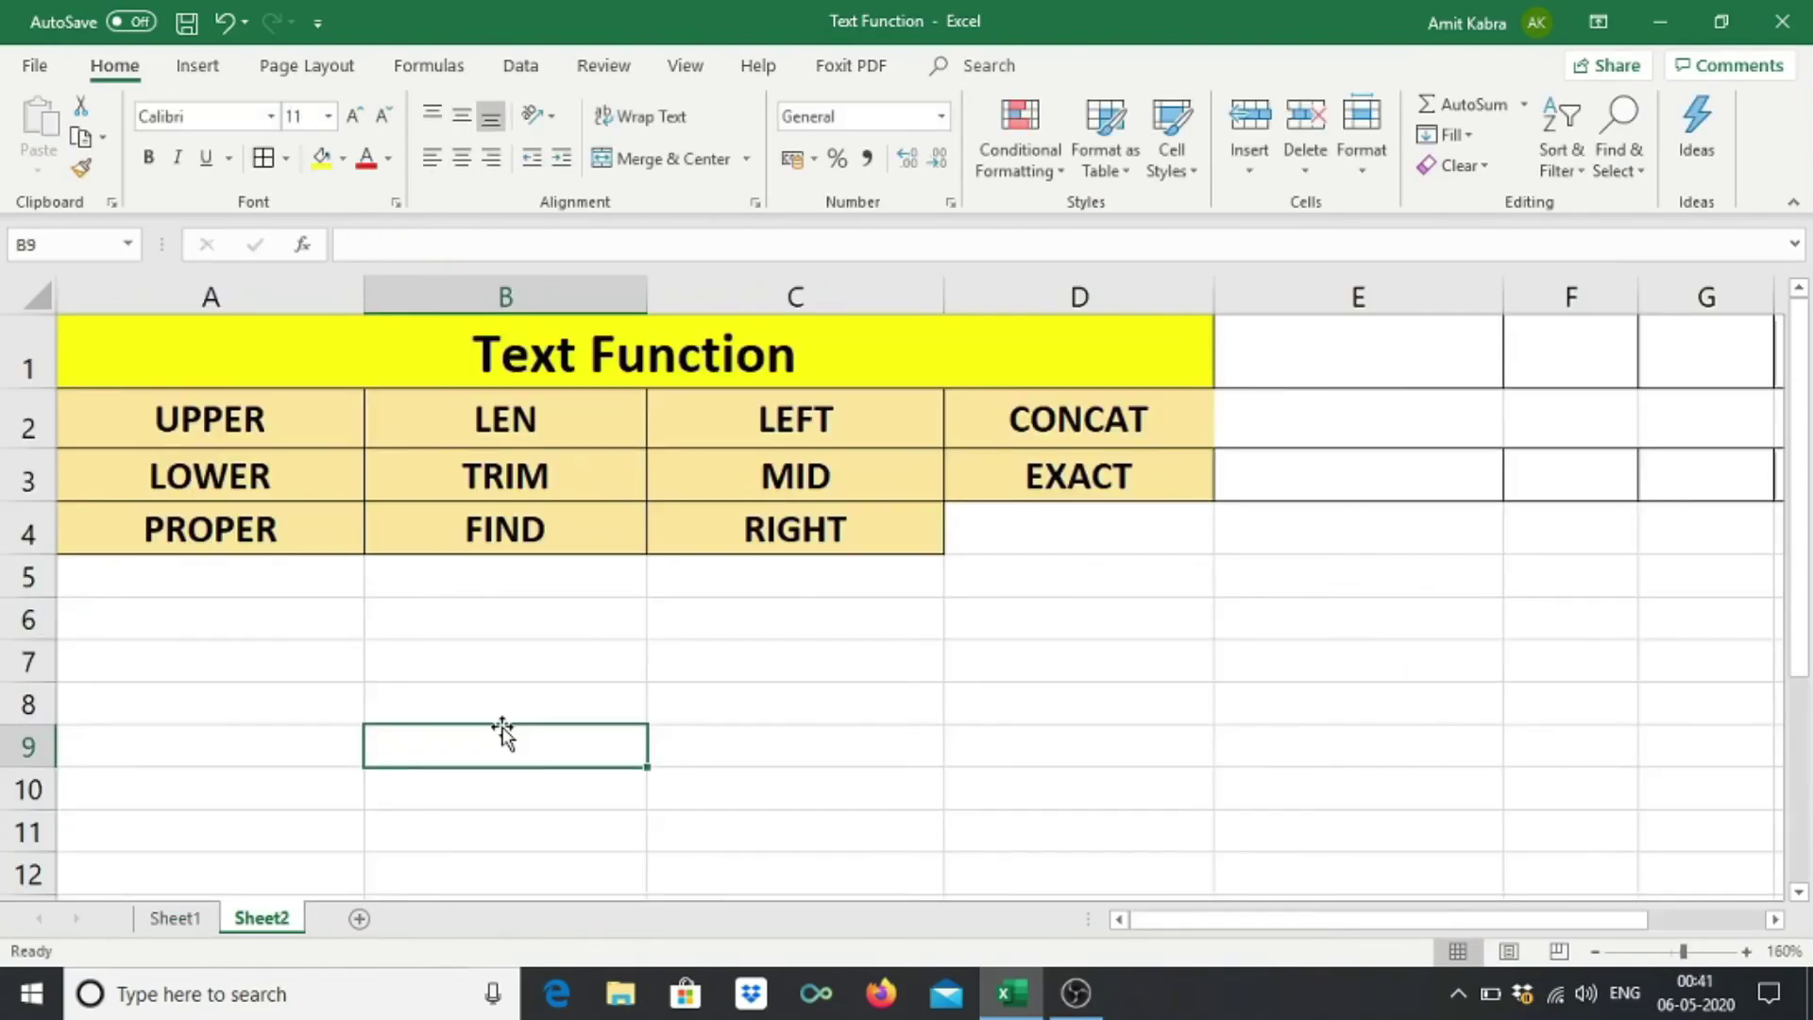